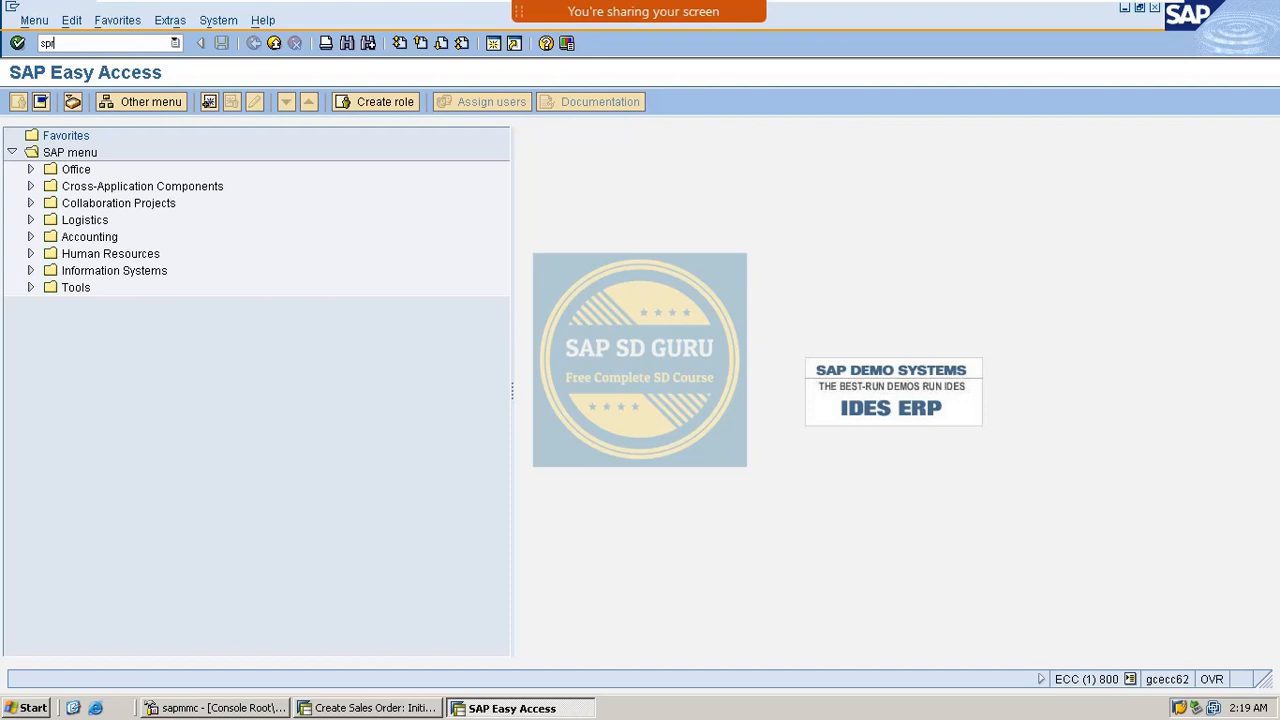
Open Define Automatic Credit Control from the SAP Reference IMG under Sales and Distribution, Basic Functions, Credit Management/Risk Management, Credit Management
key("Return")
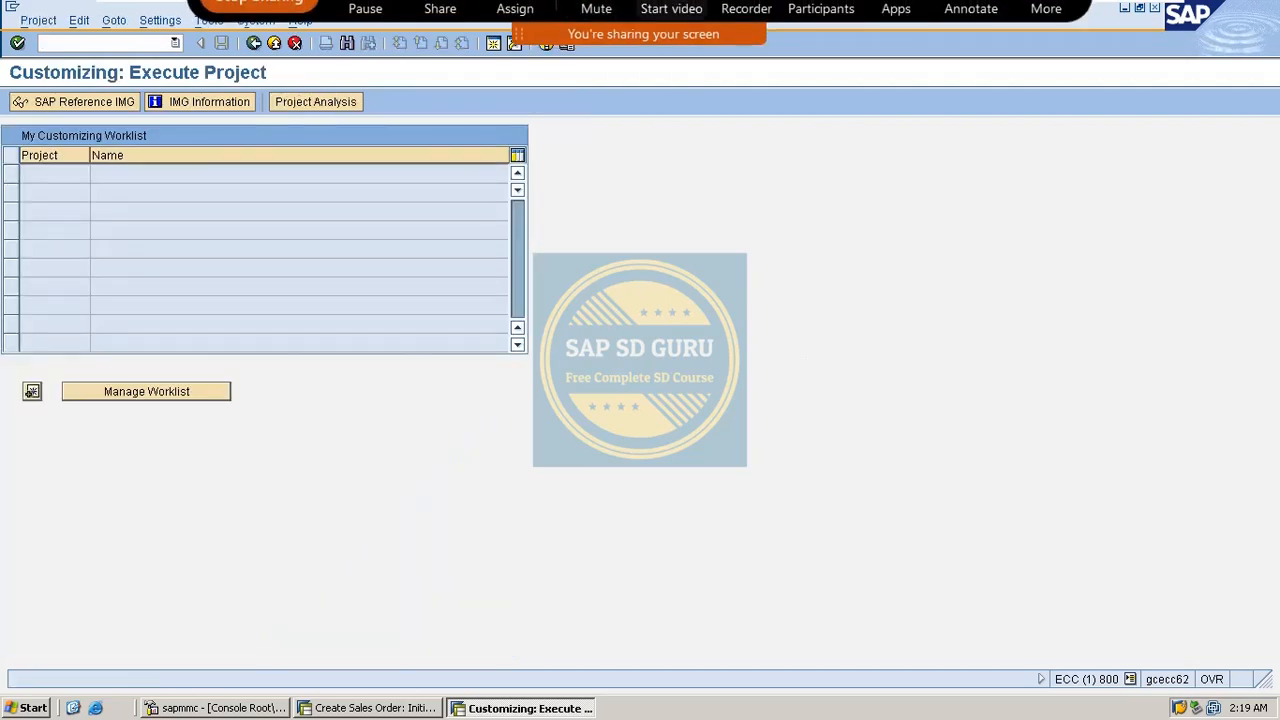
left_click(76, 102)
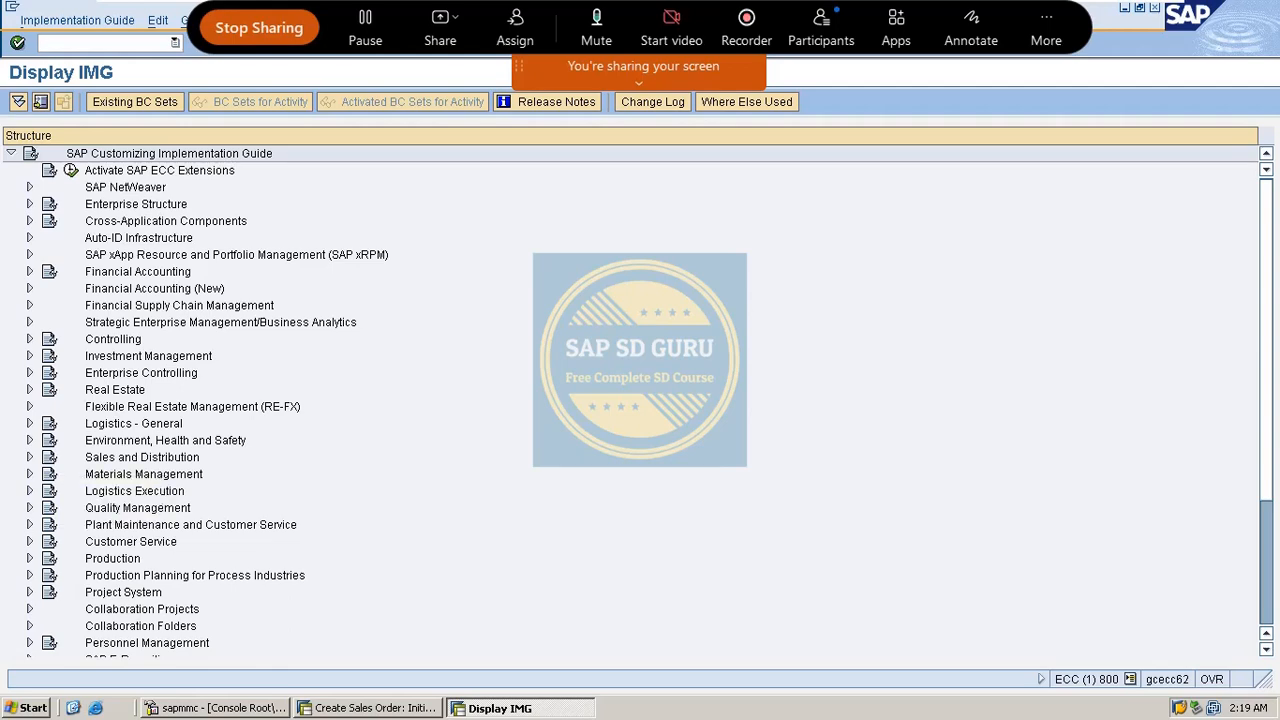
left_click(30, 457)
scroll(30, 457, "down", 4)
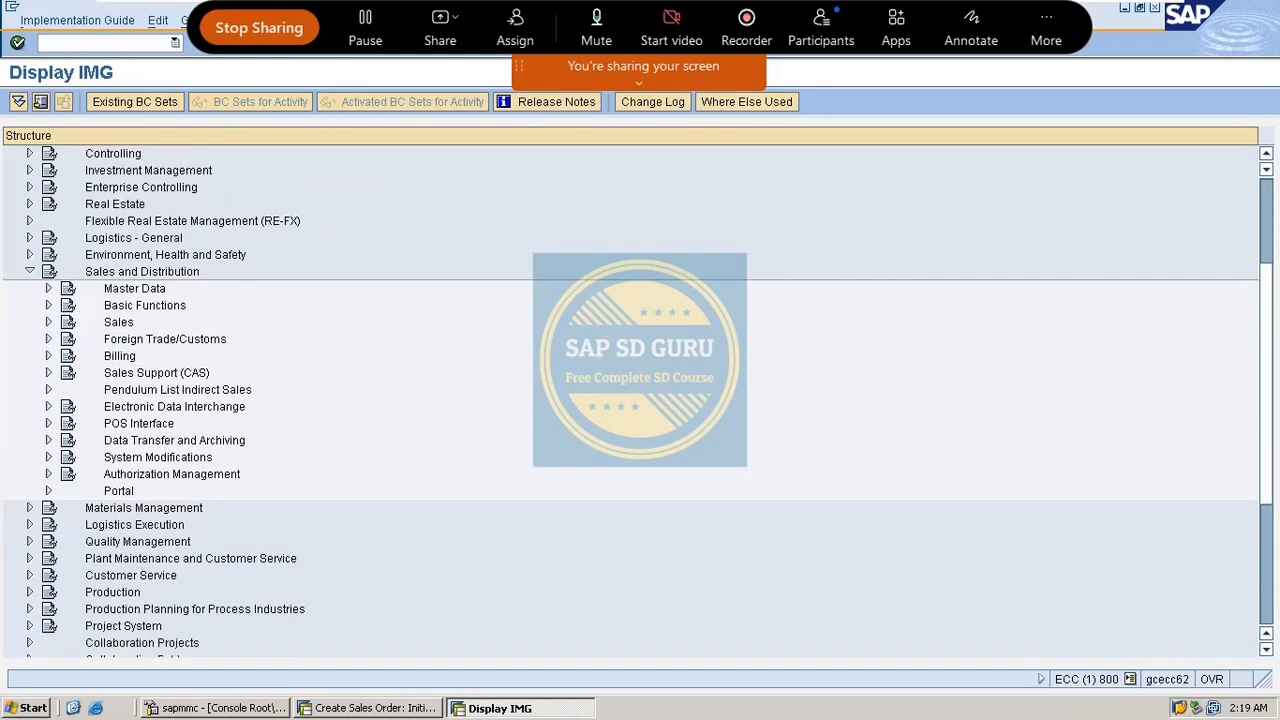
left_click(48, 305)
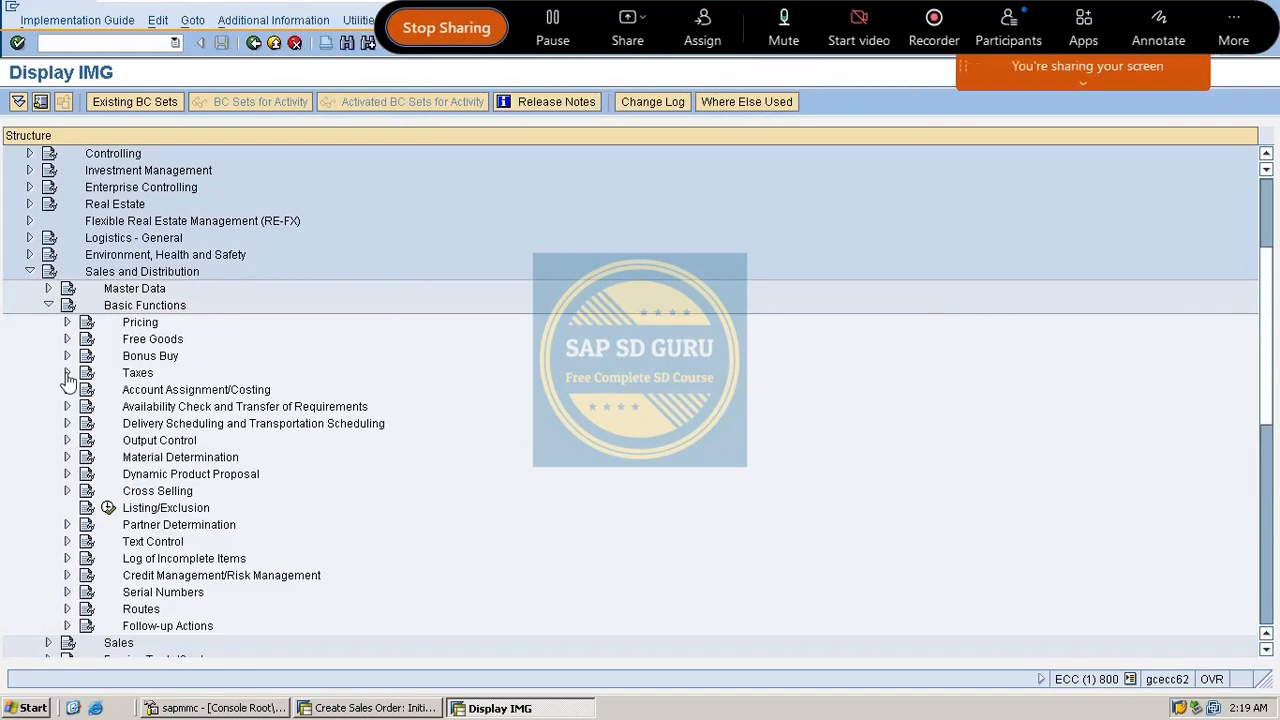
left_click(67, 576)
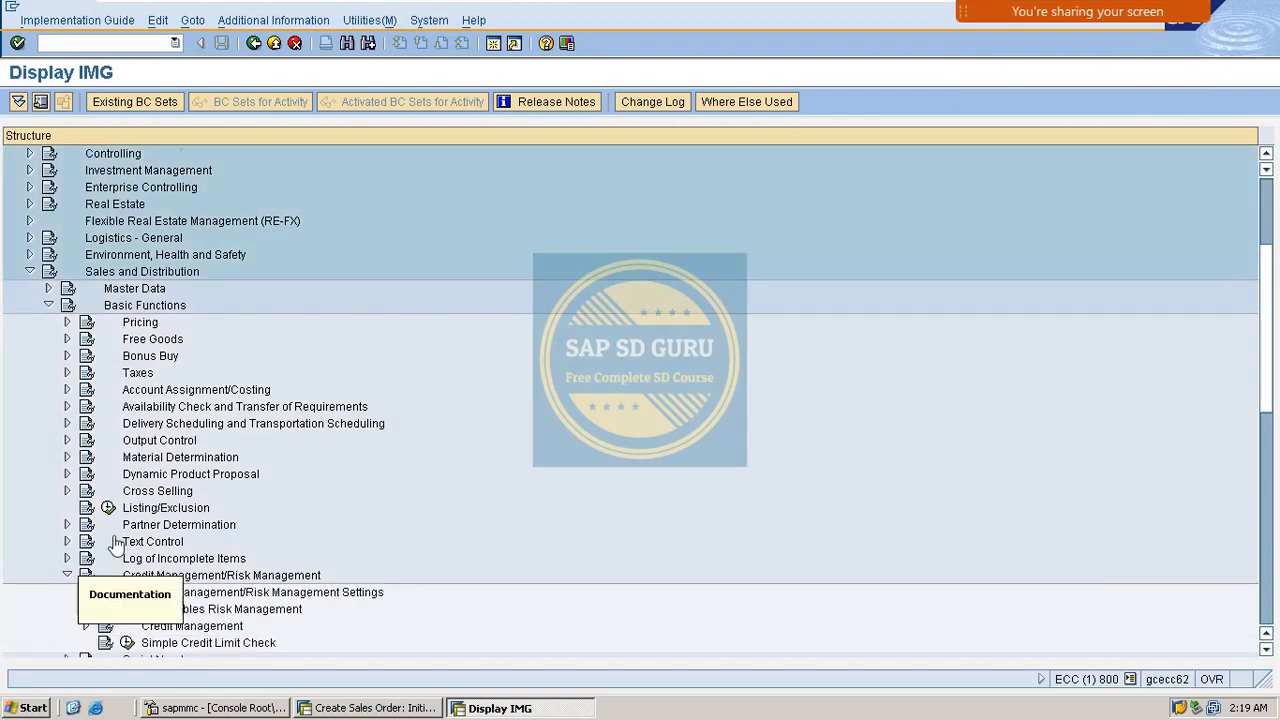
scroll(200, 460, "down", 4)
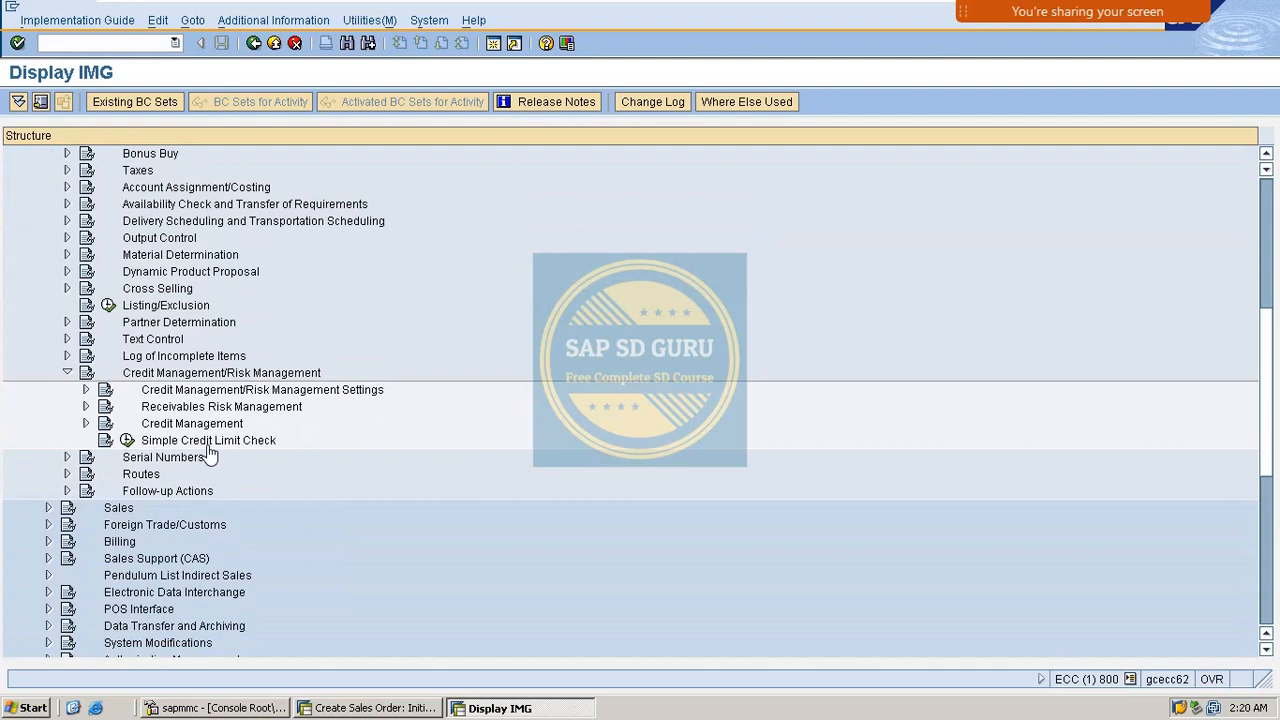
left_click(86, 423)
scroll(130, 440, "down", 2)
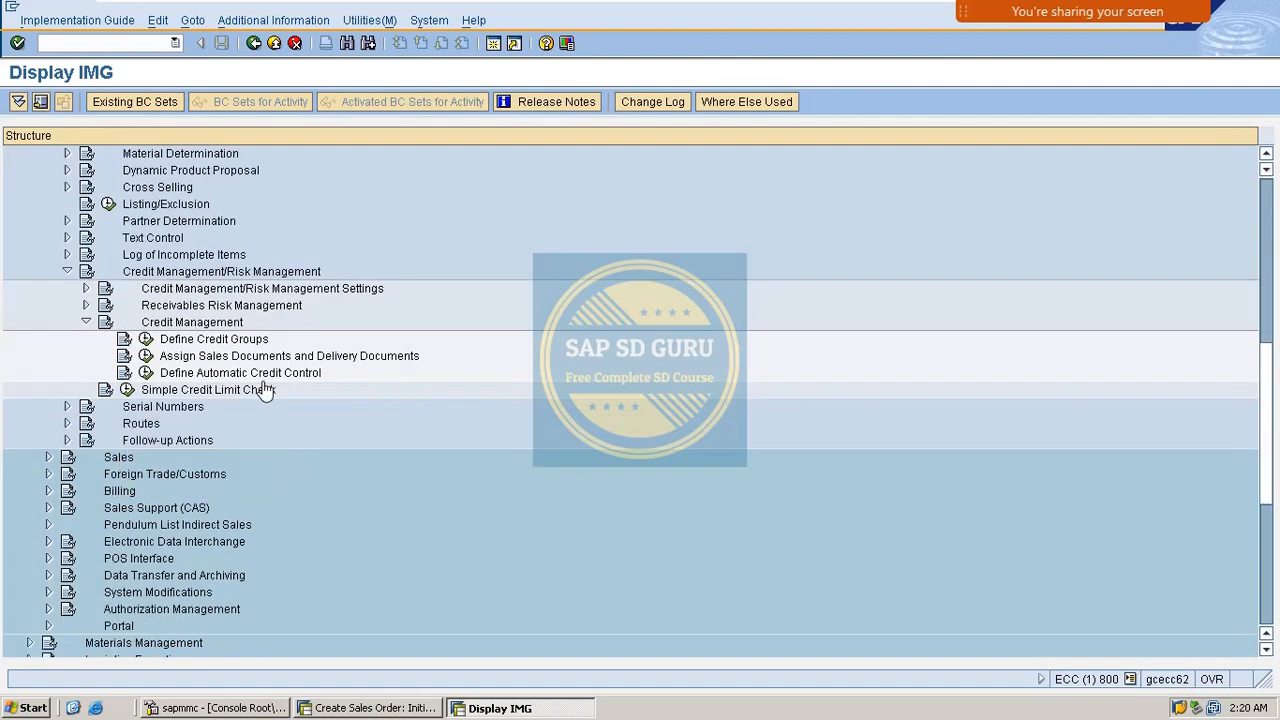
left_click(147, 374)
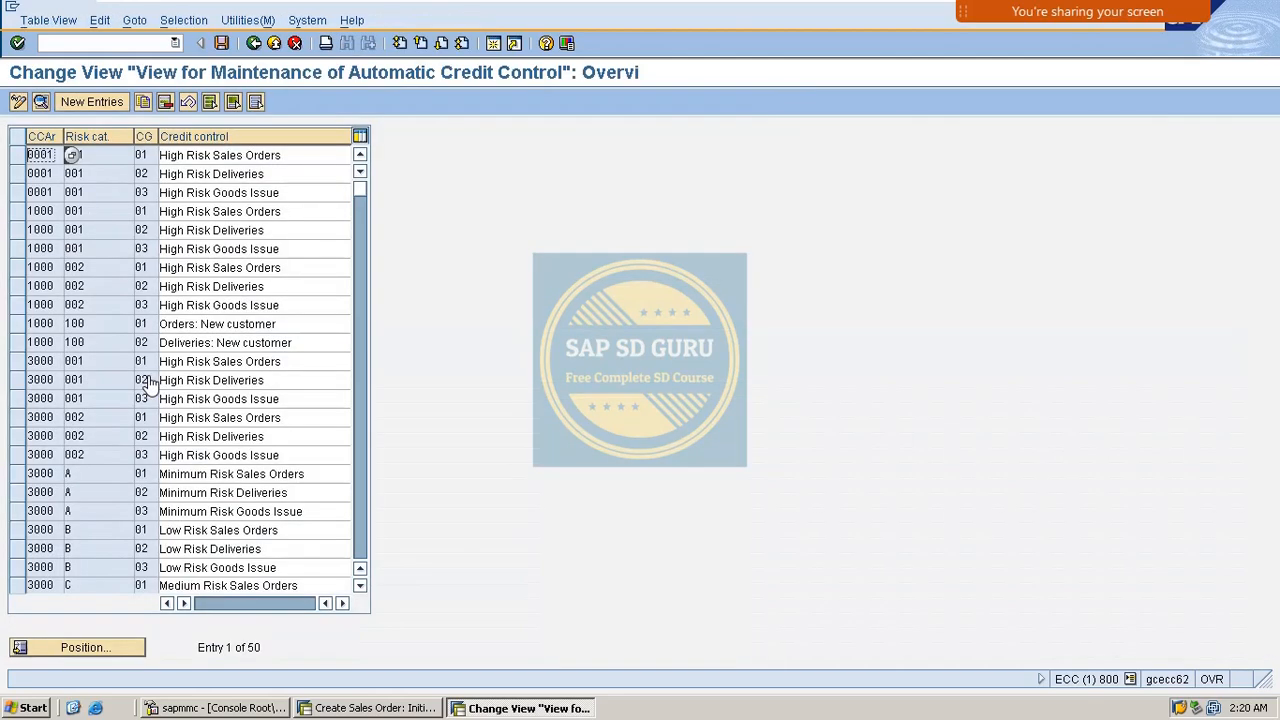
Position the automatic credit control list at credit control area M100 and open the details of its HIGH RISK entry
left_click(100, 648)
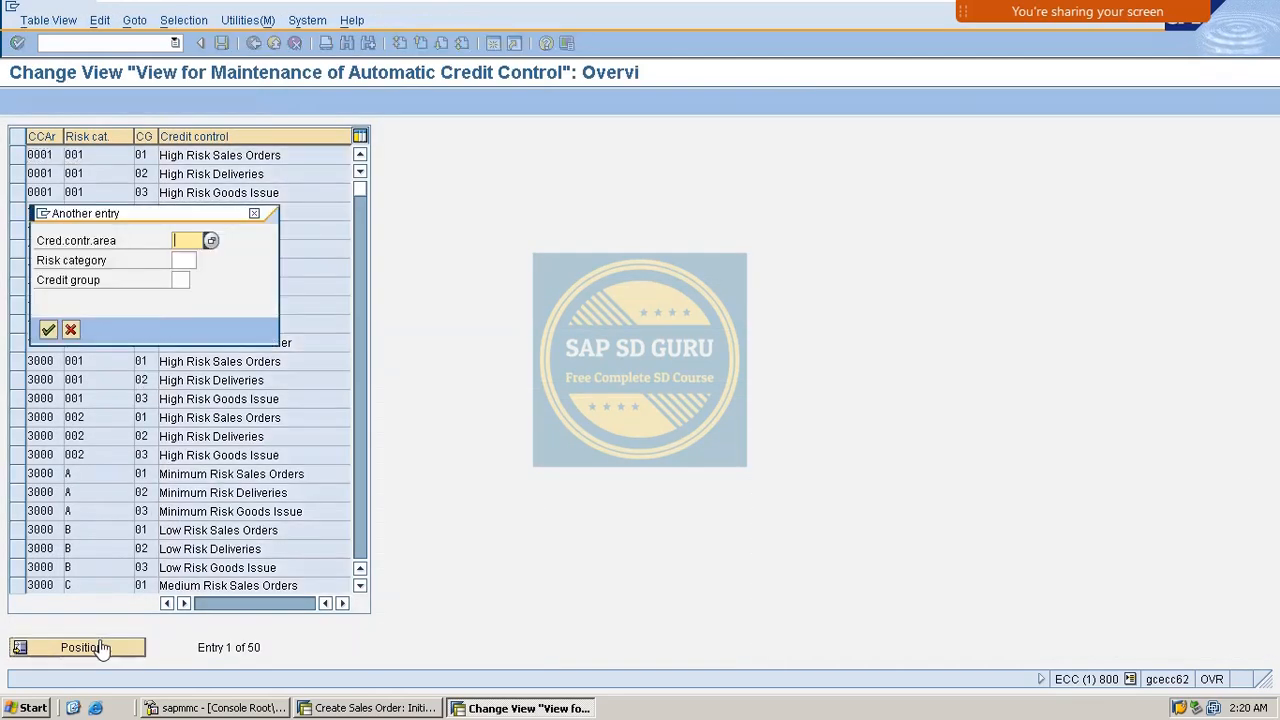
type("m100")
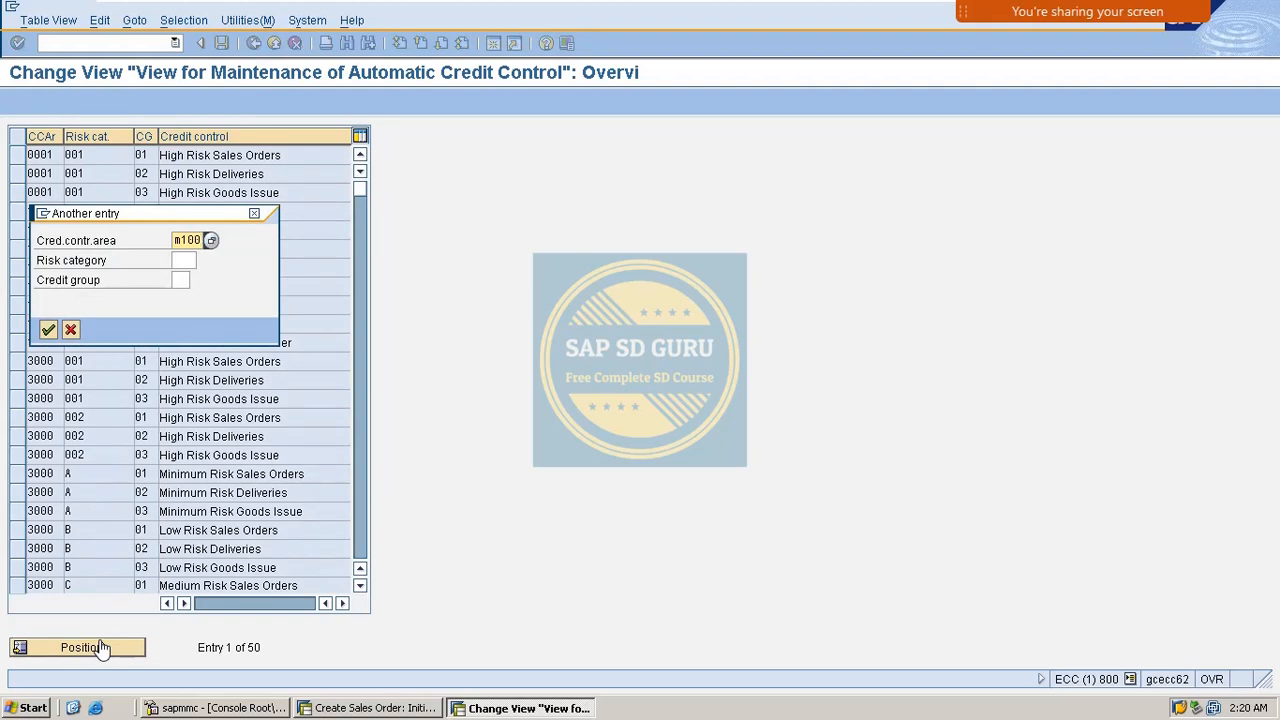
key("Return")
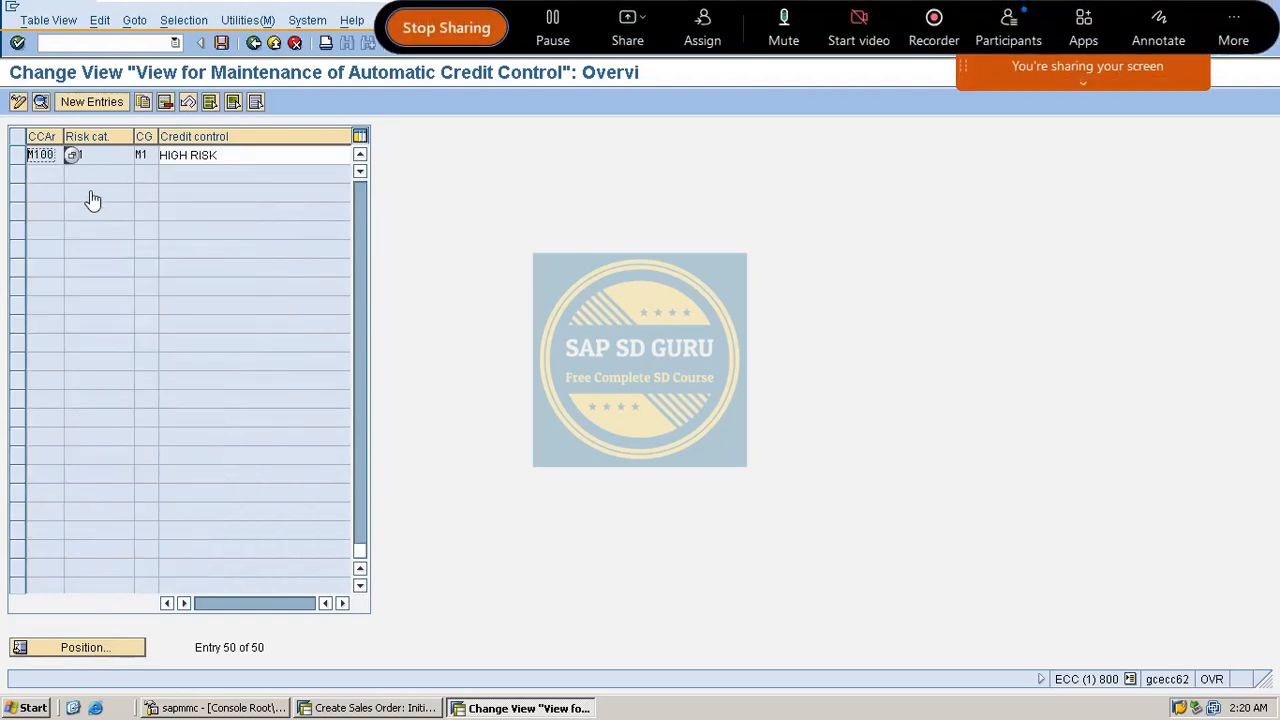
left_click(192, 158)
left_click_drag(226, 163, 2, 186)
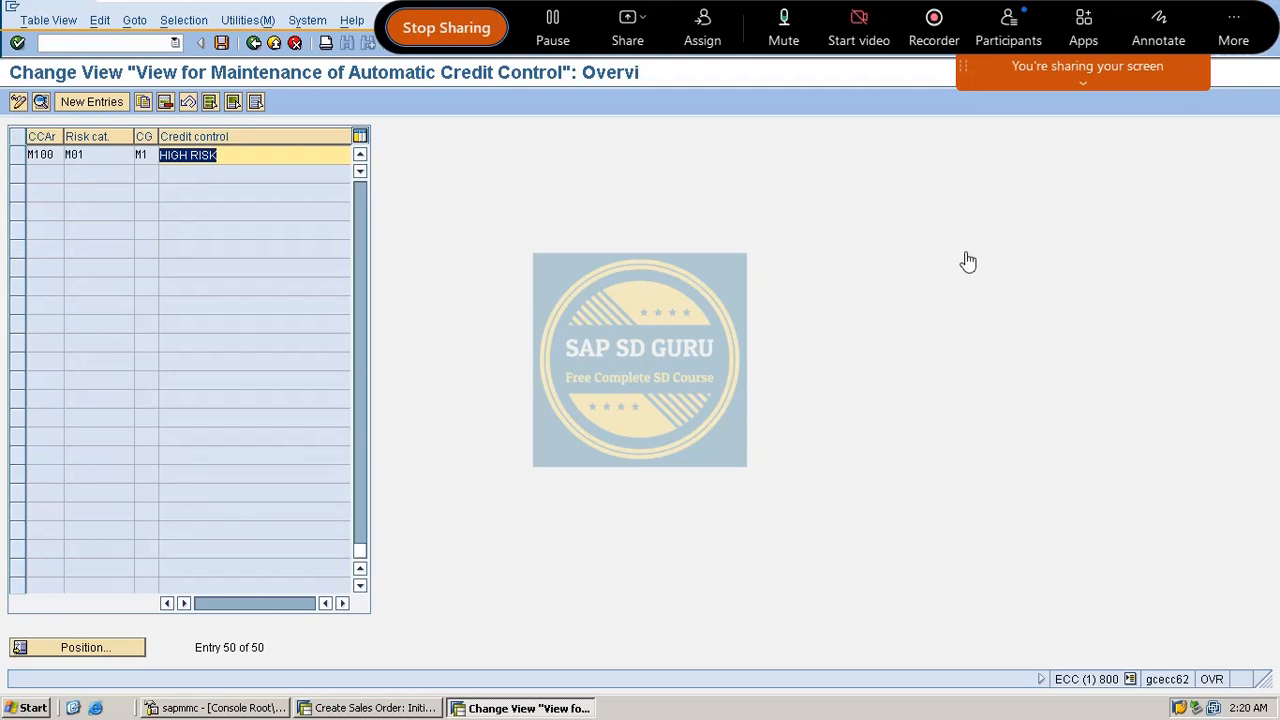
double_click(40, 160)
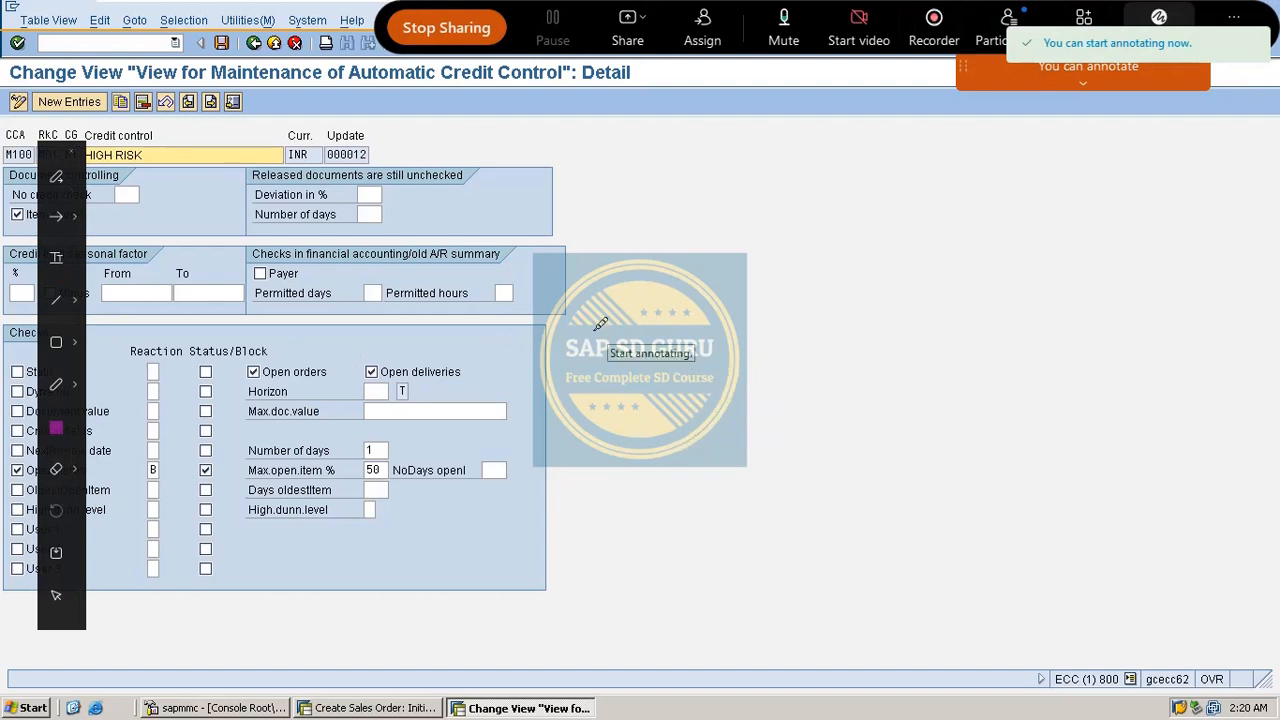
Handwrite "Oldest Open Items" in purple beside the credit checks, add a curved stroke, and close the annotation
mouse_move(632, 312)
left_mouse_down()
mouse_move(612, 360)
mouse_move(620, 295)
left_mouse_up()
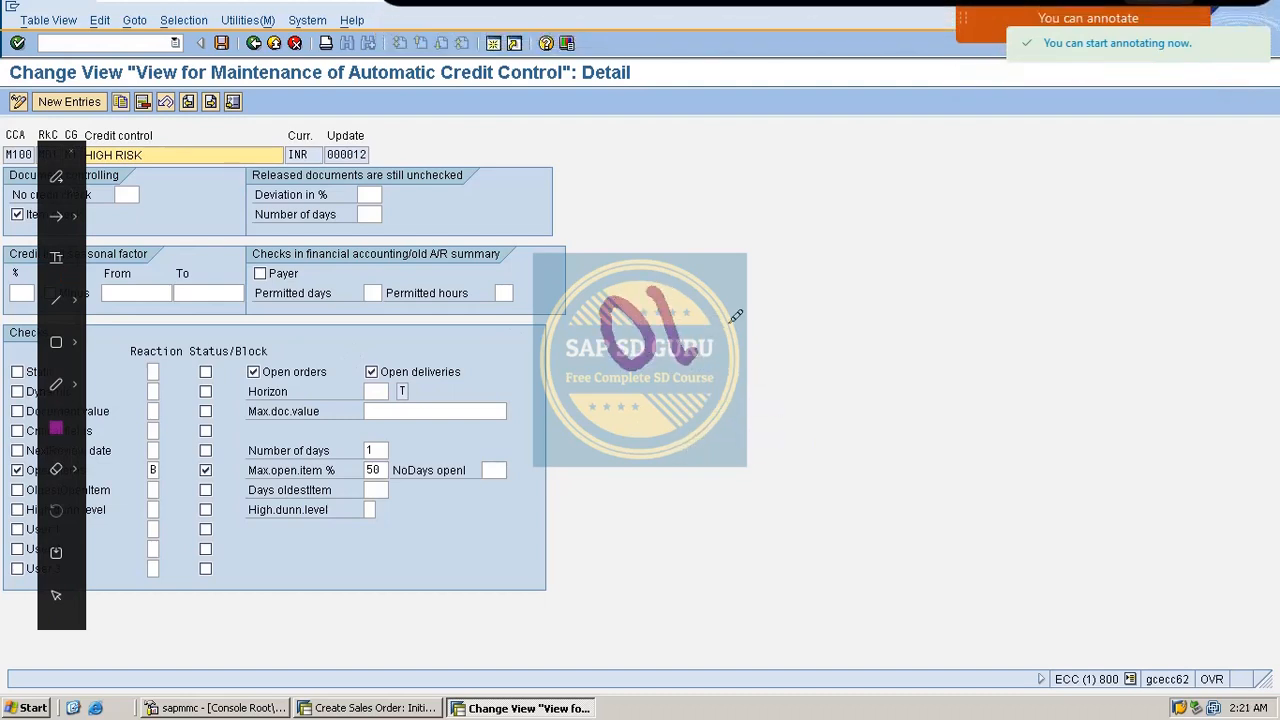
mouse_move(712, 305)
left_mouse_down()
mouse_move(705, 340)
mouse_move(773, 345)
mouse_move(795, 275)
mouse_move(846, 262)
mouse_move(848, 300)
mouse_move(828, 322)
left_mouse_up()
left_click_drag(872, 218, 886, 298)
left_click_drag(868, 284, 920, 244)
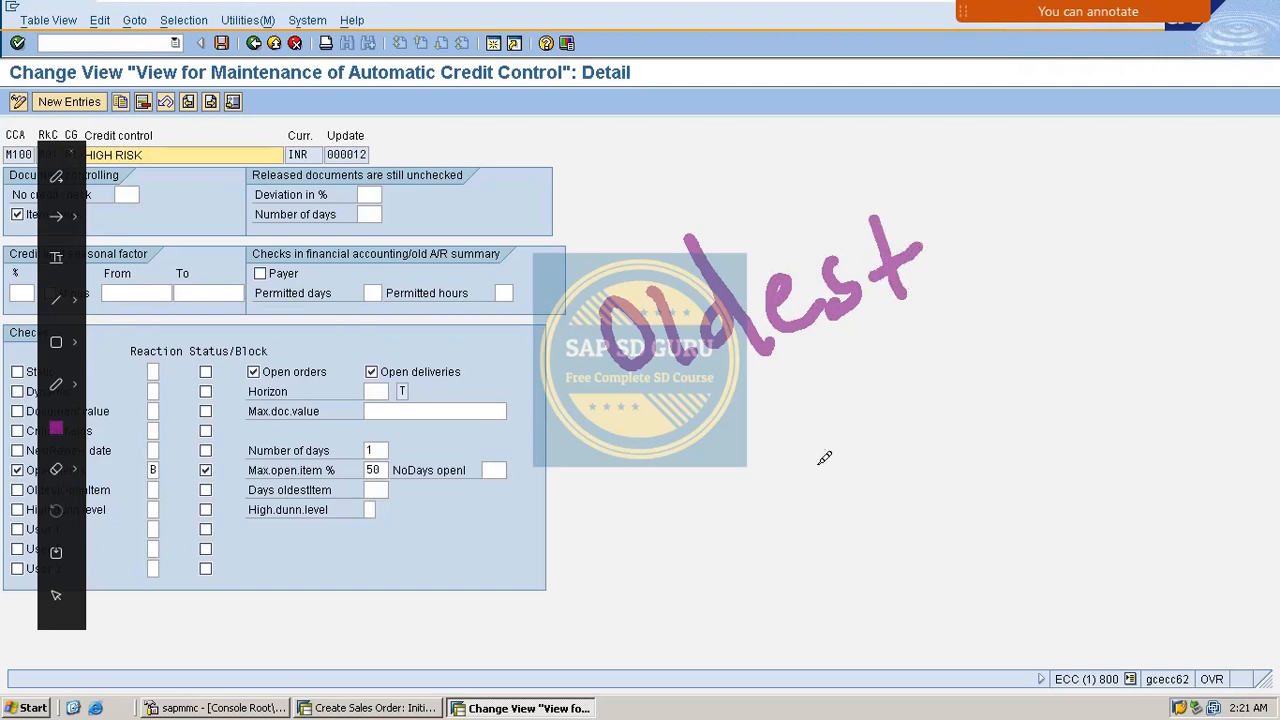
mouse_move(822, 418)
left_mouse_down()
mouse_move(860, 430)
mouse_move(825, 412)
left_mouse_up()
left_click_drag(912, 430, 930, 482)
mouse_move(888, 412)
left_mouse_down()
mouse_move(945, 415)
mouse_move(930, 430)
left_mouse_up()
mouse_move(975, 390)
left_mouse_down()
mouse_move(1014, 372)
mouse_move(1120, 388)
left_mouse_up()
left_click_drag(905, 580, 932, 626)
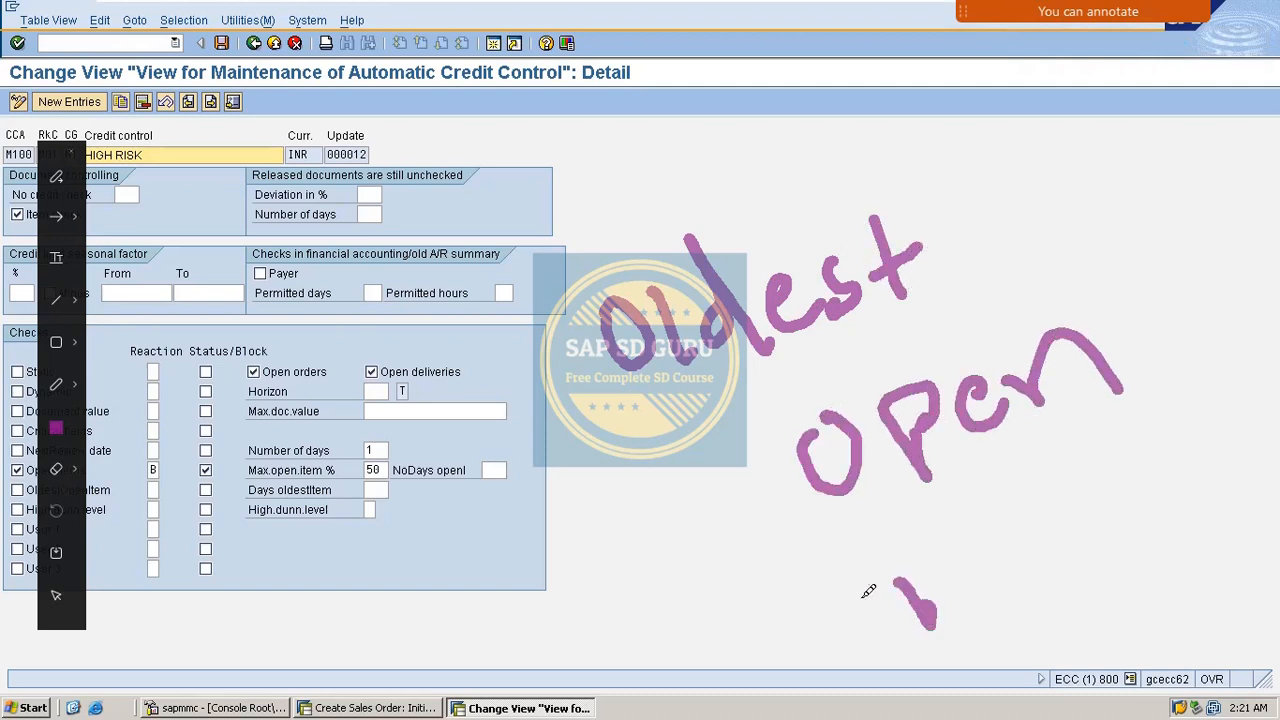
left_click_drag(855, 598, 918, 568)
left_click_drag(900, 666, 978, 626)
mouse_move(958, 556)
left_mouse_down()
mouse_move(975, 608)
mouse_move(1022, 568)
mouse_move(1075, 555)
mouse_move(1080, 510)
mouse_move(1172, 535)
left_mouse_up()
left_click_drag(1198, 486, 1158, 532)
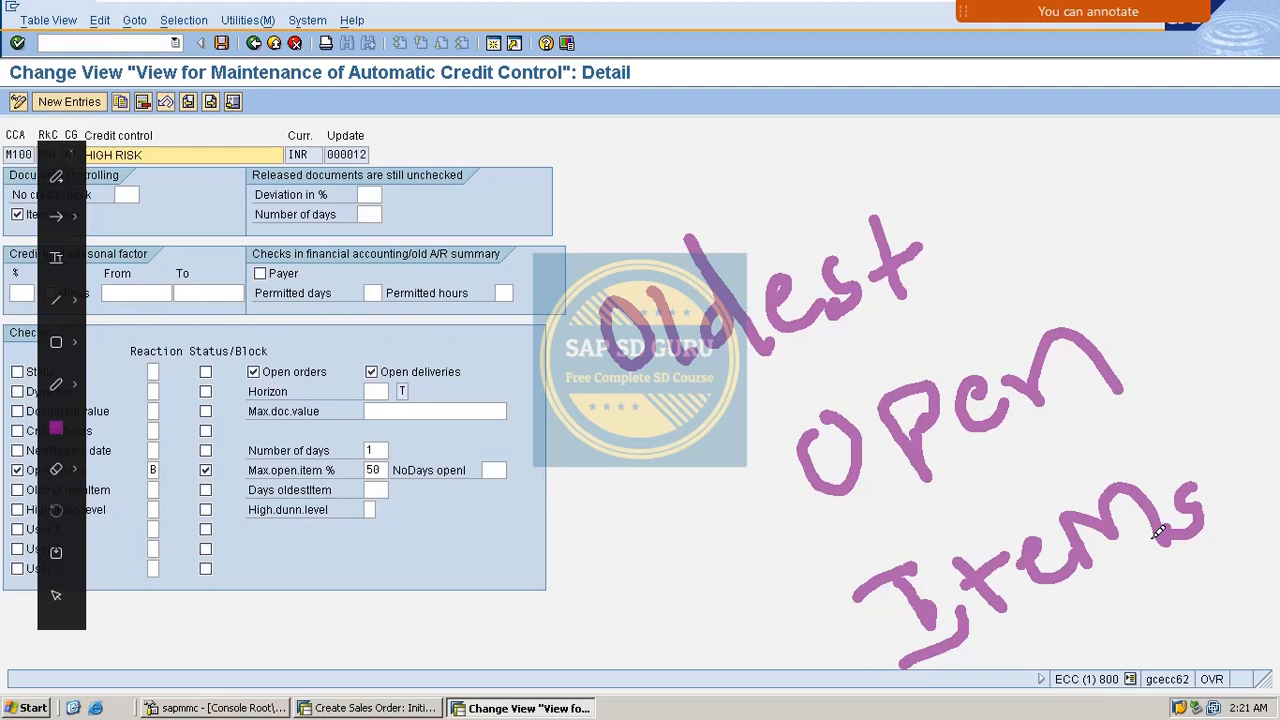
left_click_drag(590, 433, 715, 705)
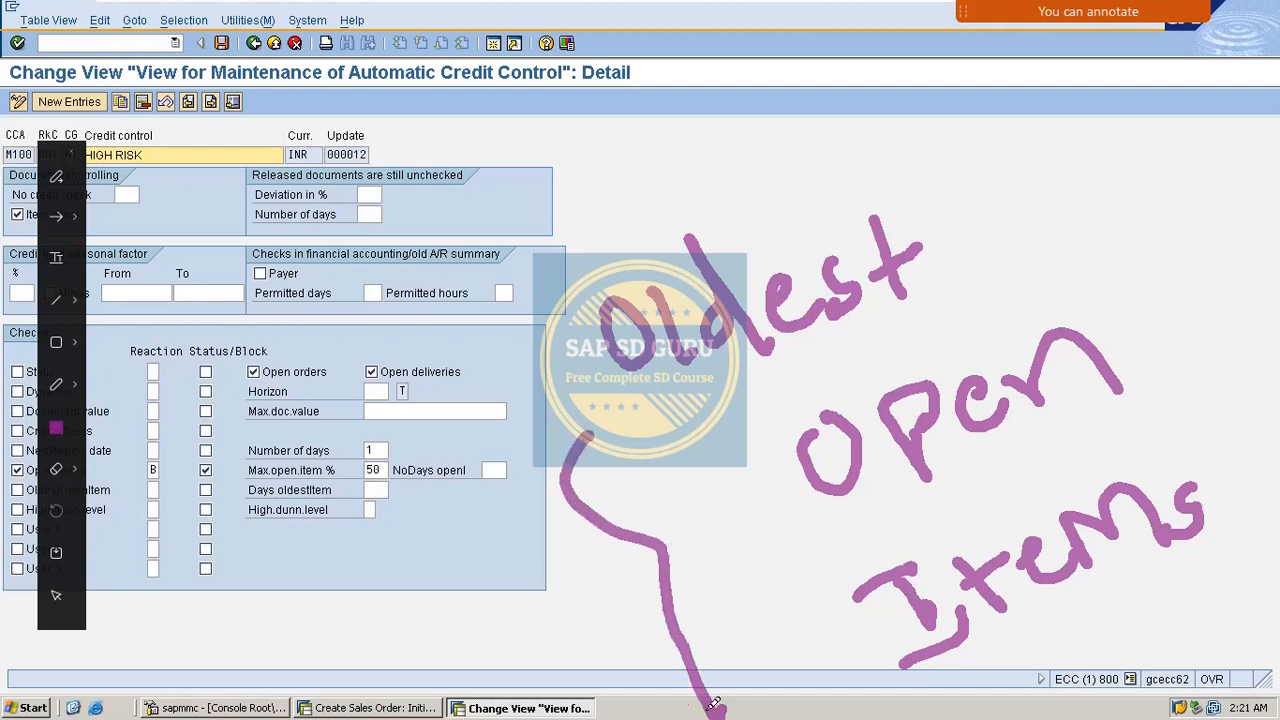
left_click(71, 152)
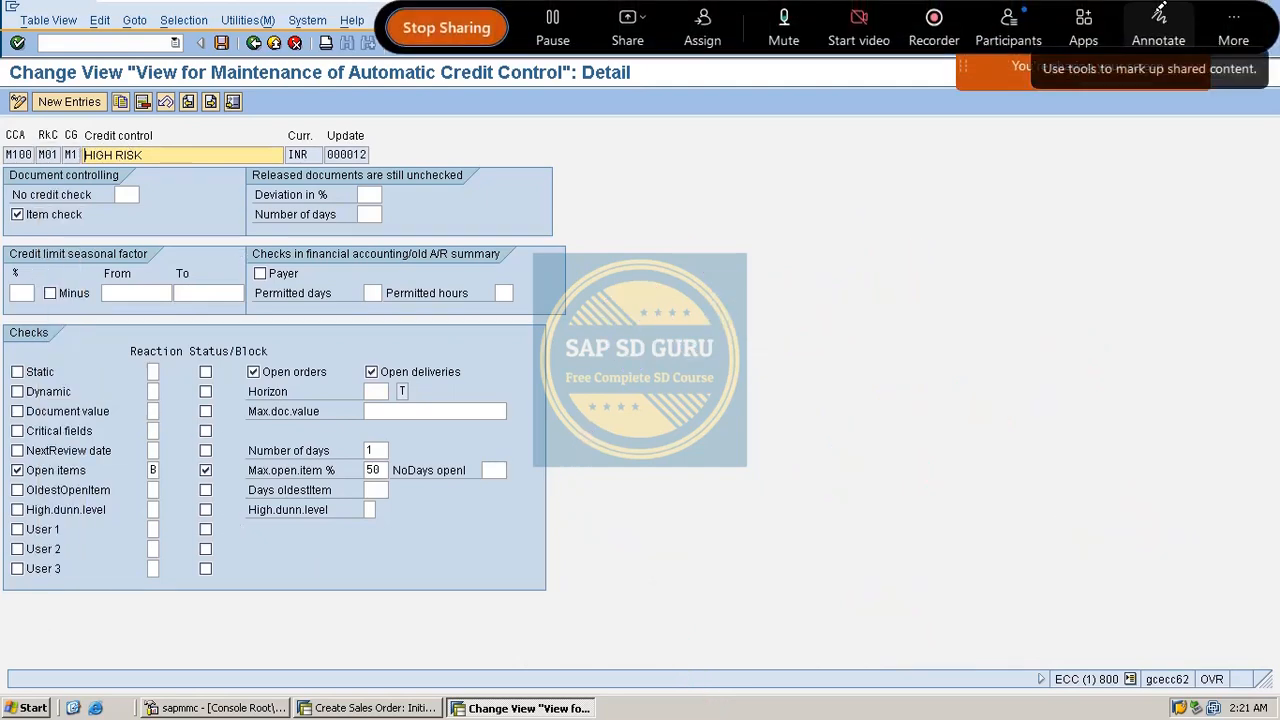
Restart annotating with the tools moved clear of the checks, and mark the OldestOpenItem check with purple pen strokes
left_click(1160, 17)
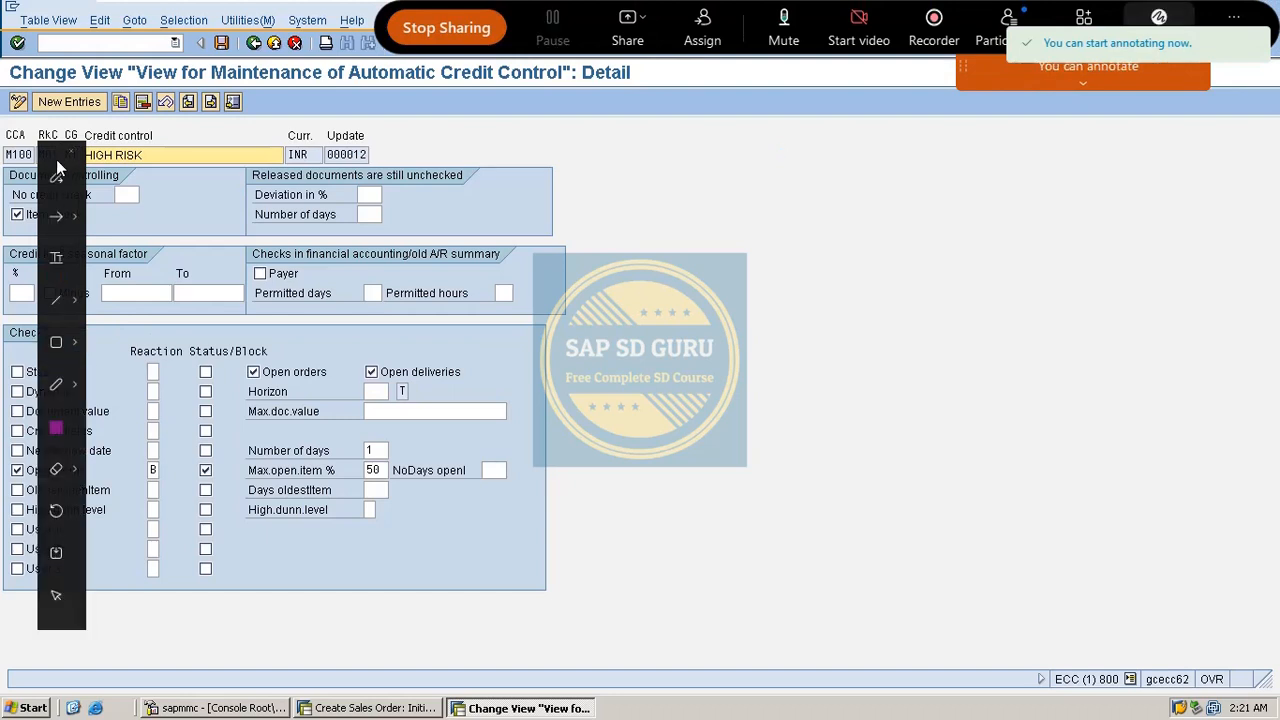
mouse_move(57, 170)
left_mouse_down()
mouse_move(200, 208)
mouse_move(1104, 224)
mouse_move(1199, 175)
left_mouse_up()
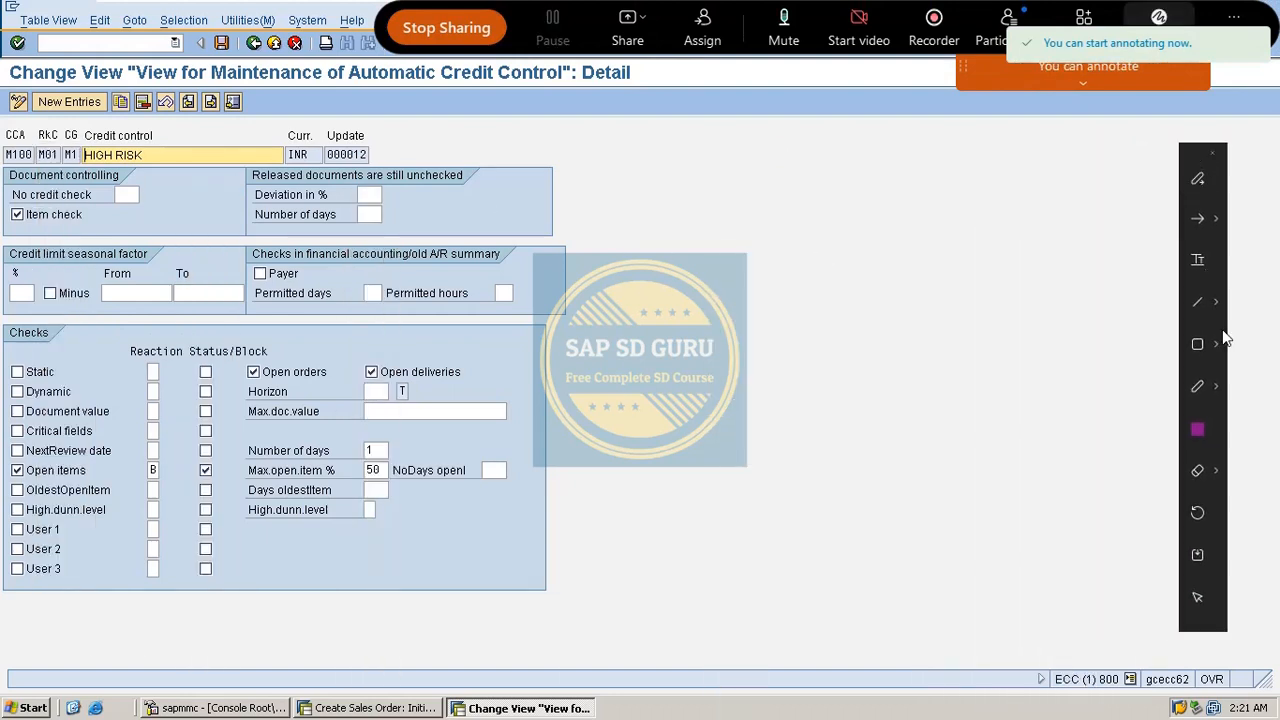
left_click(1197, 429)
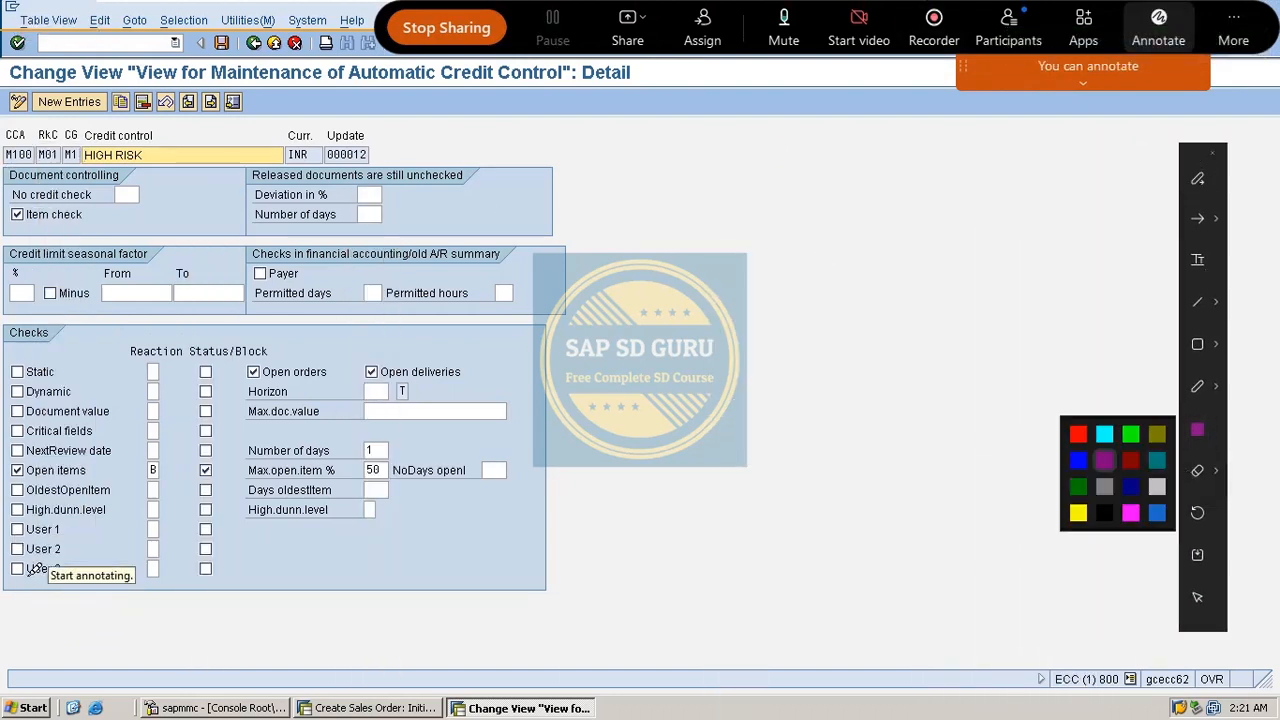
left_click_drag(116, 490, 140, 494)
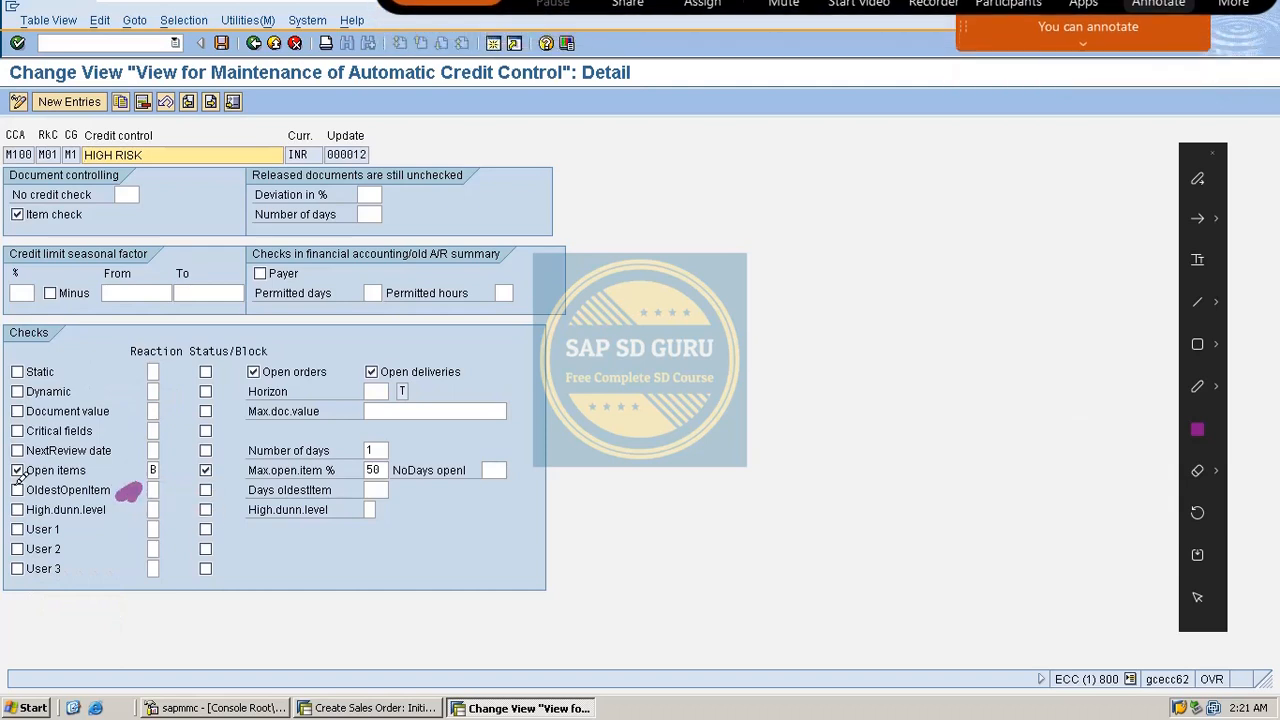
left_click_drag(3, 497, 70, 482)
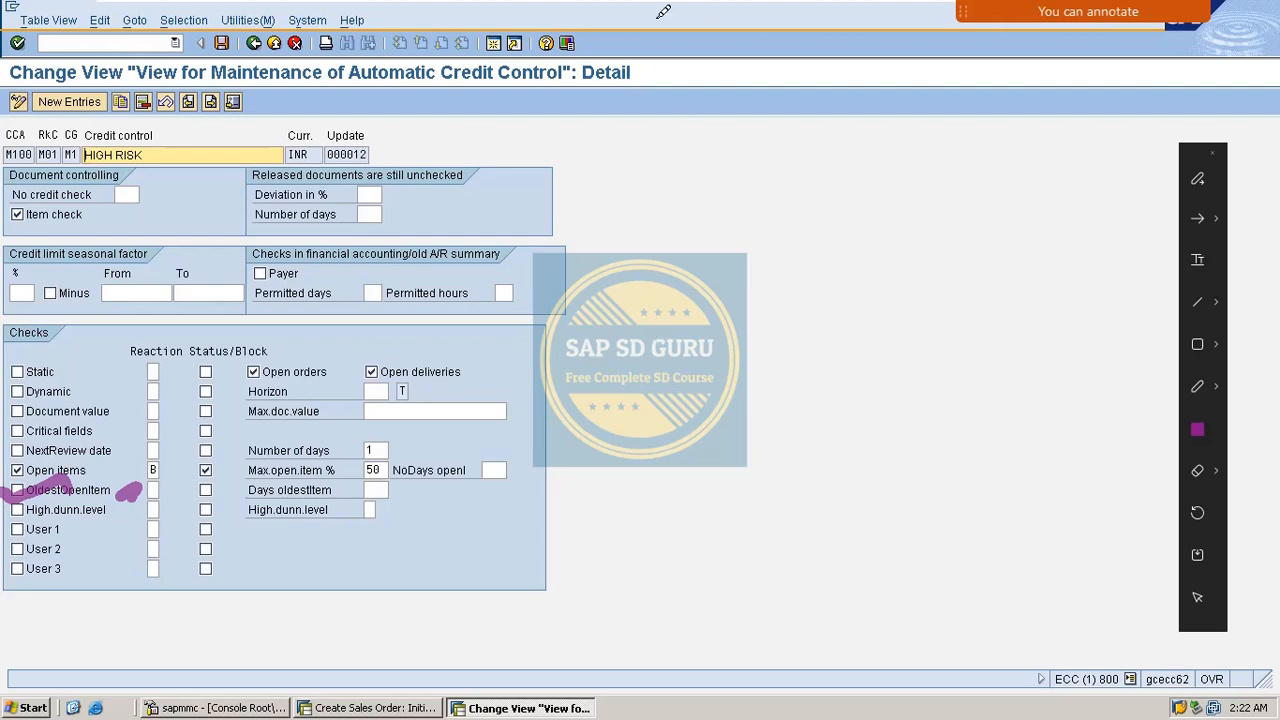
Sketch a few freehand purple lines and curves beside the credit checks, and end the annotation
left_click_drag(667, 204, 686, 248)
left_click_drag(690, 178, 712, 245)
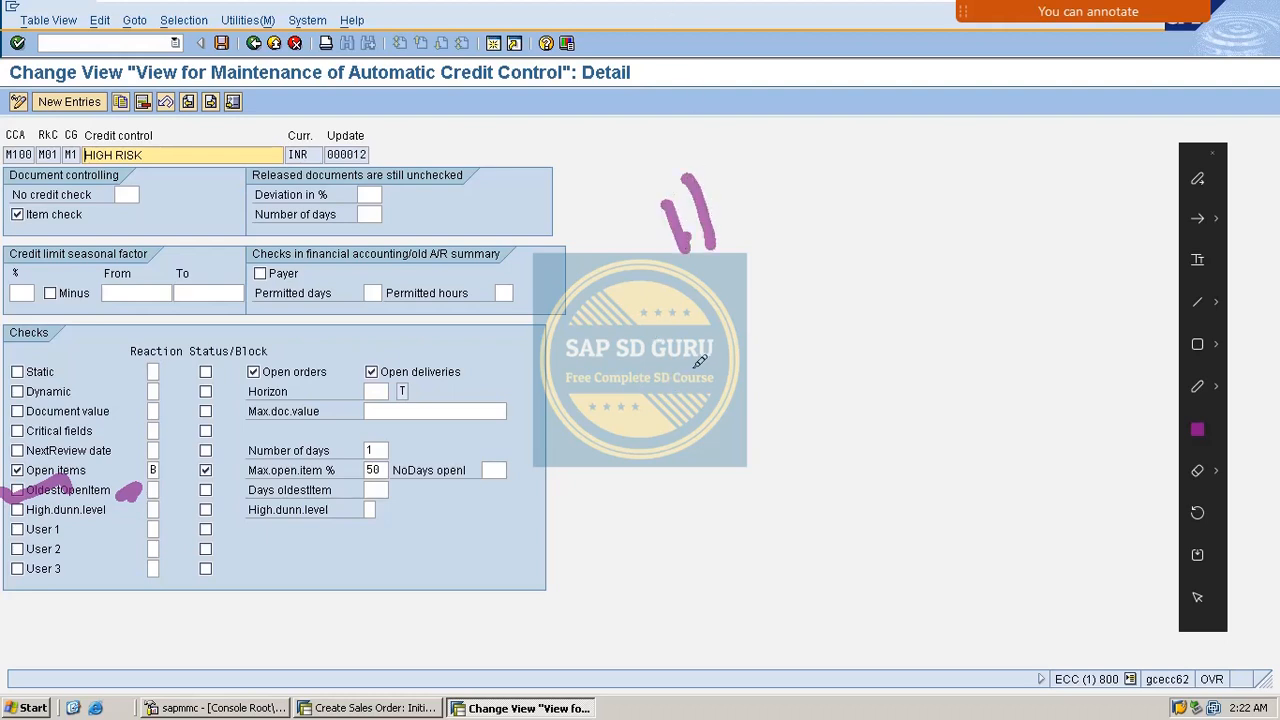
left_click_drag(707, 345, 728, 372)
left_click_drag(710, 312, 748, 400)
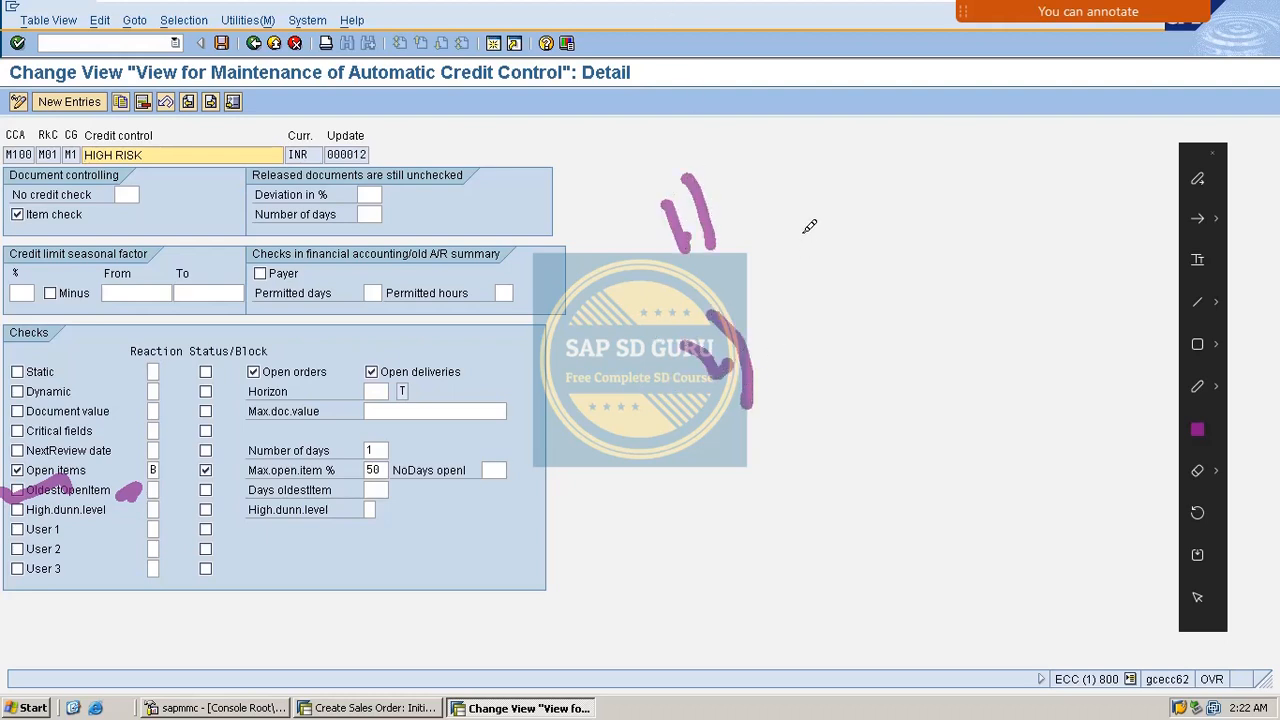
left_click_drag(752, 254, 942, 212)
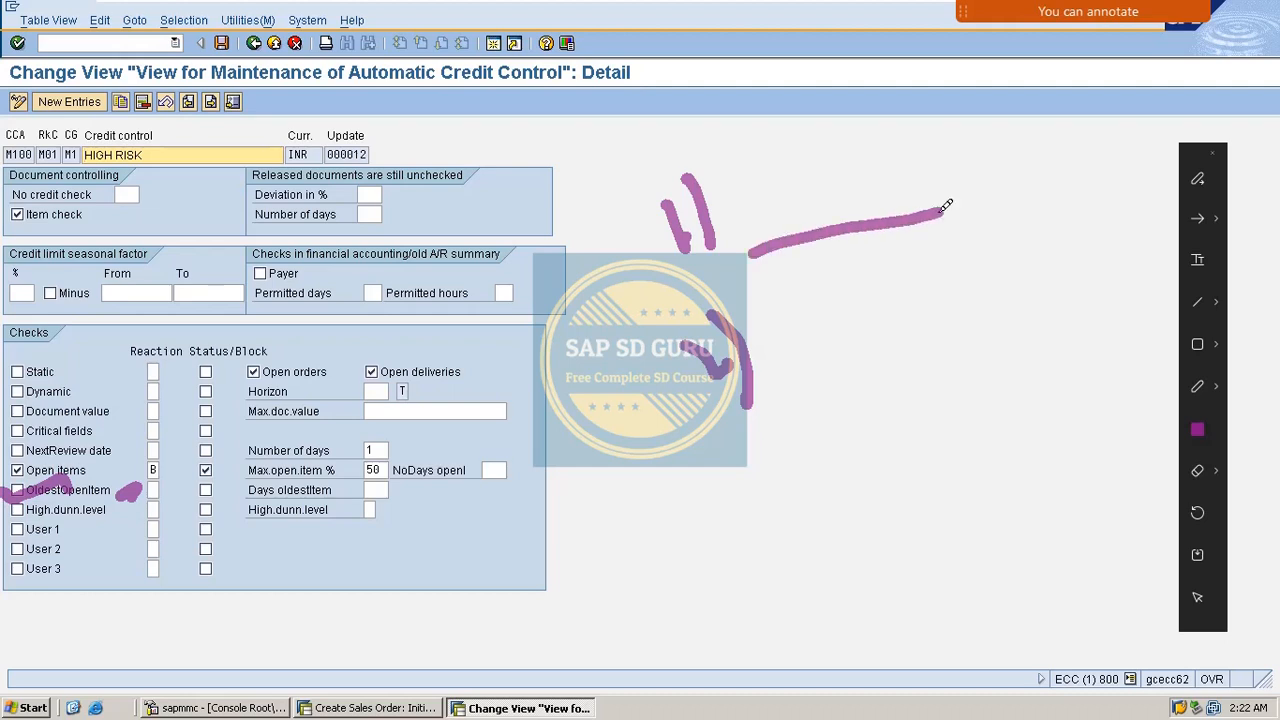
left_click(957, 111)
left_click_drag(957, 111, 1000, 240)
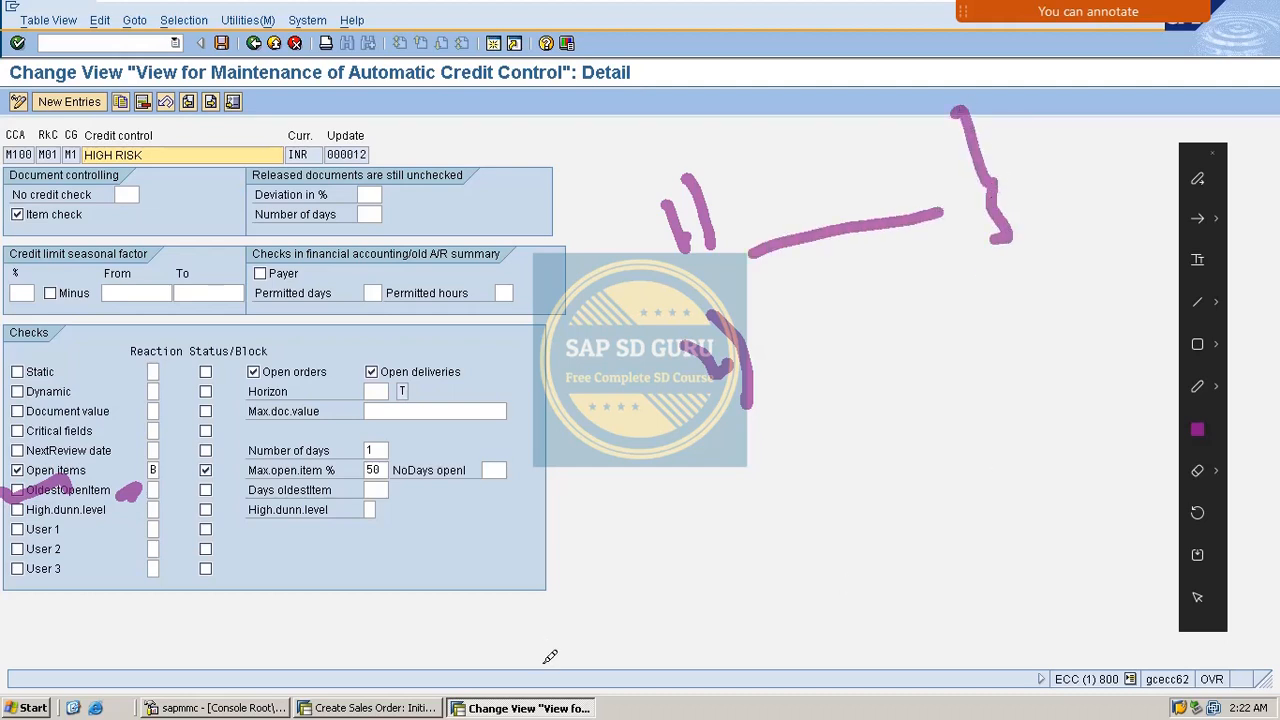
left_click_drag(610, 548, 795, 500)
mouse_move(540, 213)
left_mouse_down()
mouse_move(625, 655)
mouse_move(665, 667)
left_mouse_up()
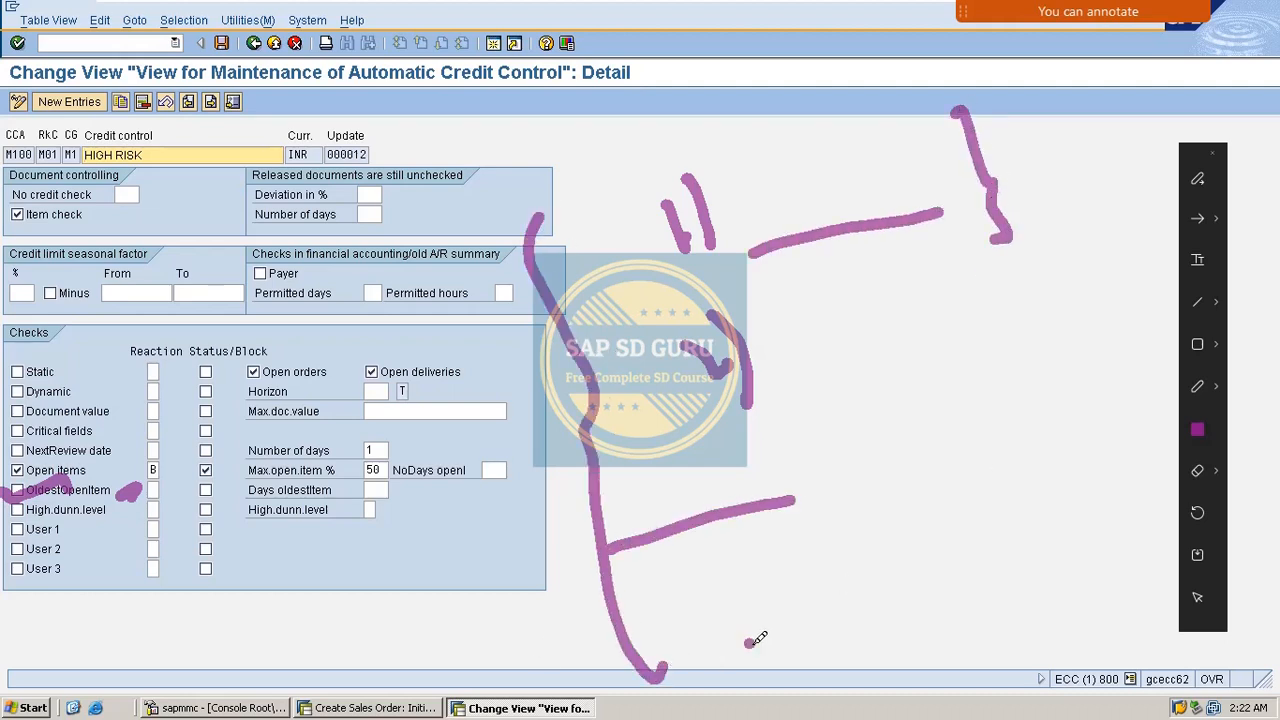
left_click_drag(748, 645, 1145, 600)
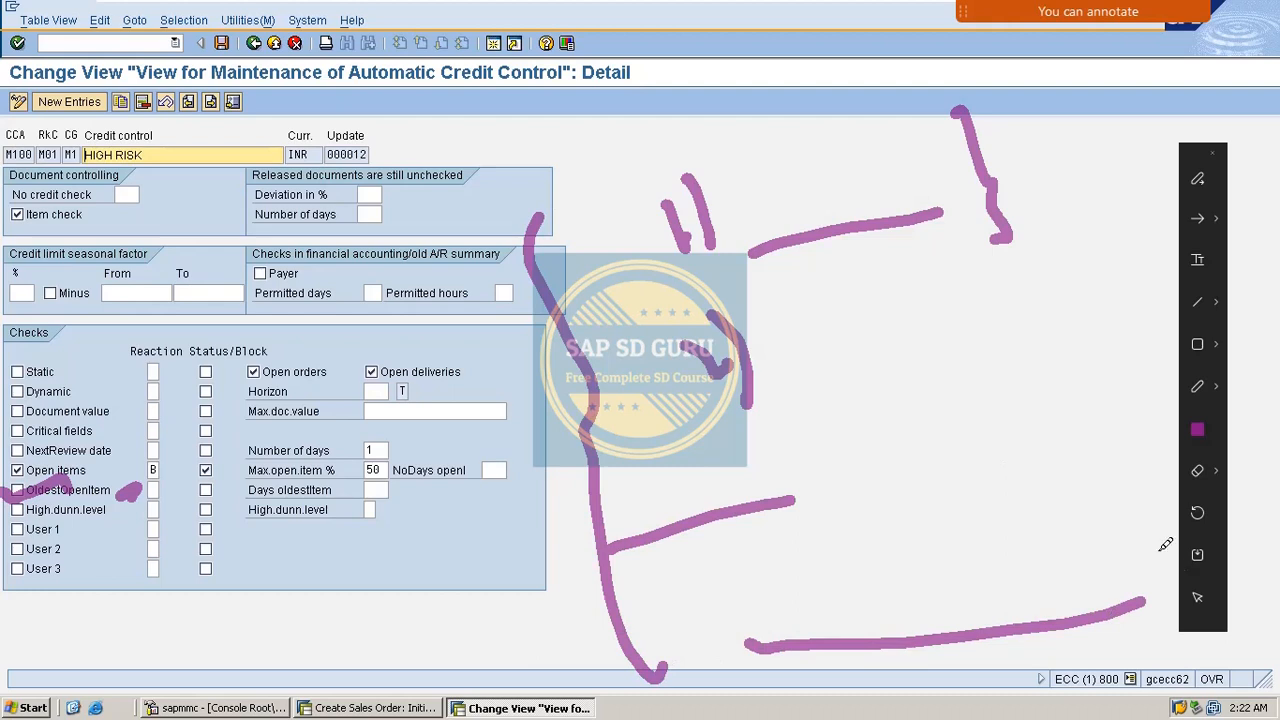
key("Escape")
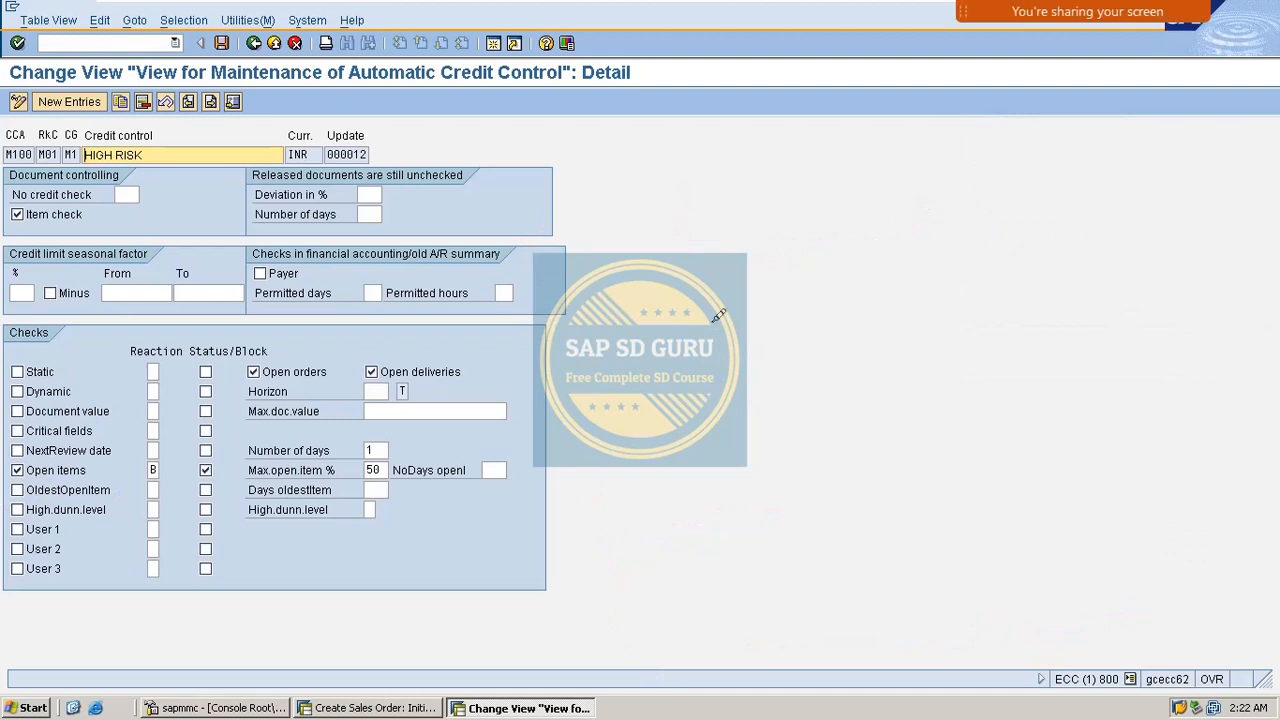
Activate the OldestOpenItem check with reaction B (Error message) and its Status/Block option
left_click(72, 489)
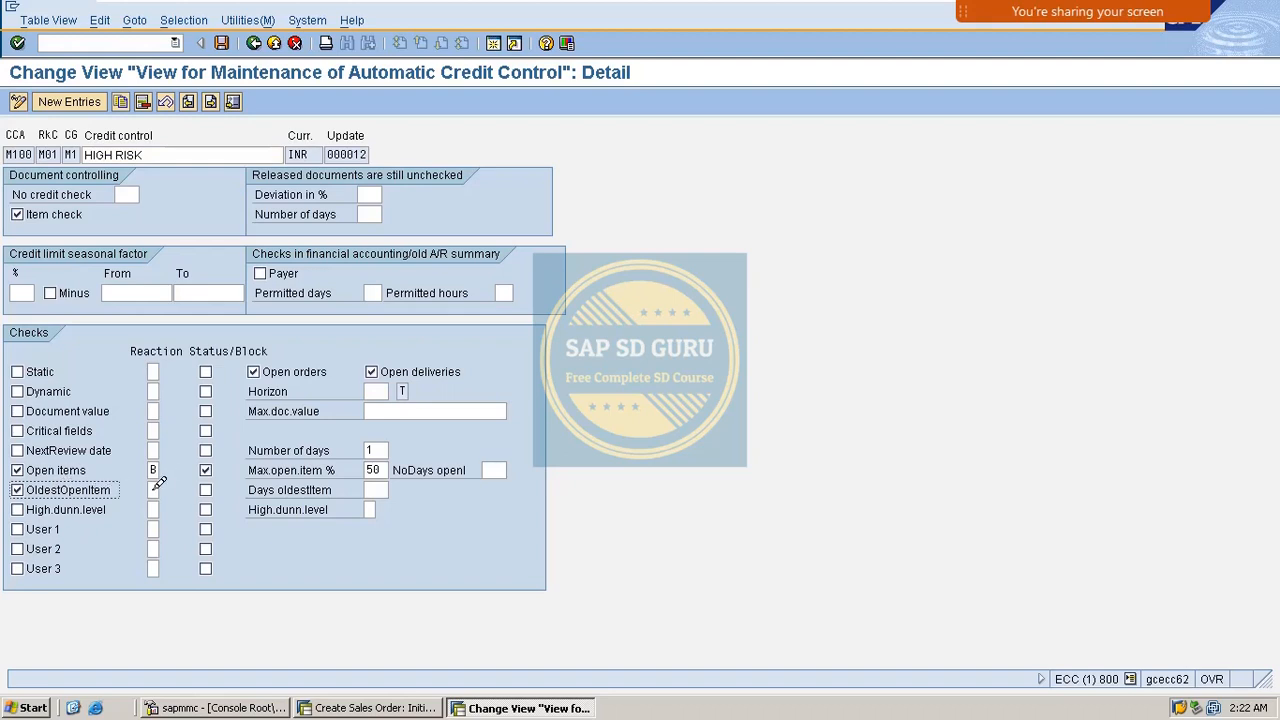
left_click(153, 489)
left_click(168, 489)
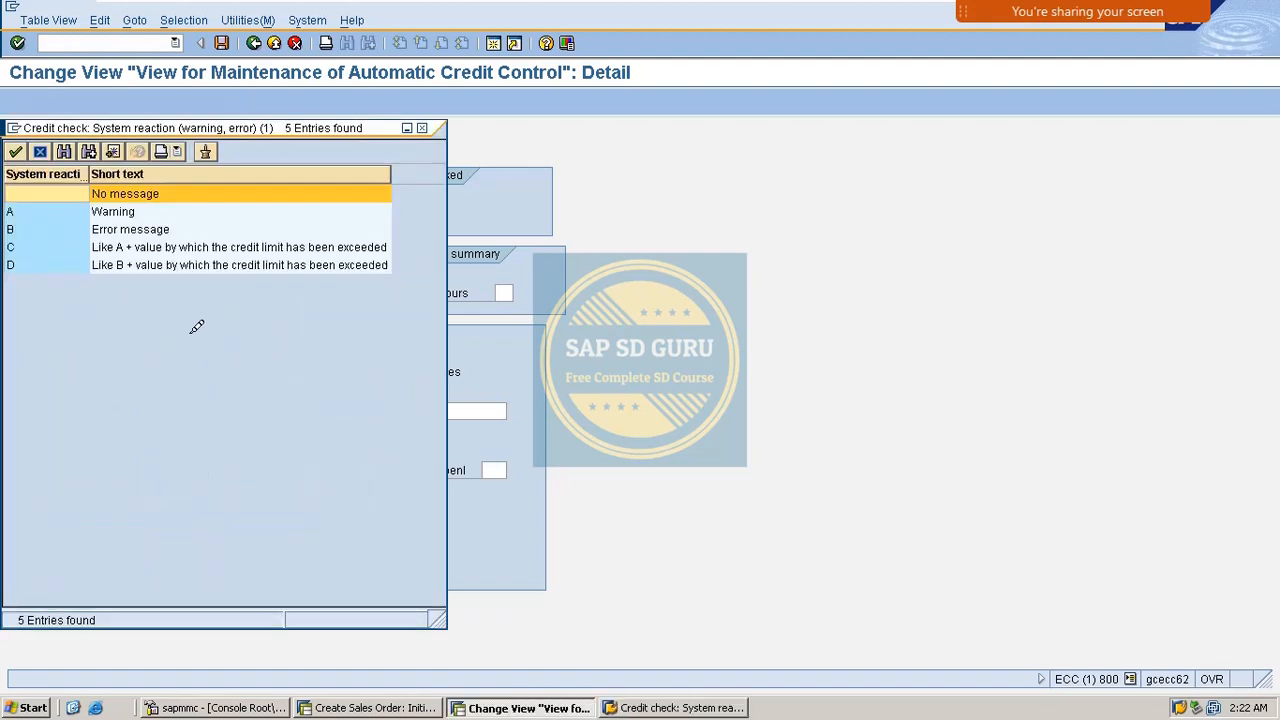
double_click(125, 229)
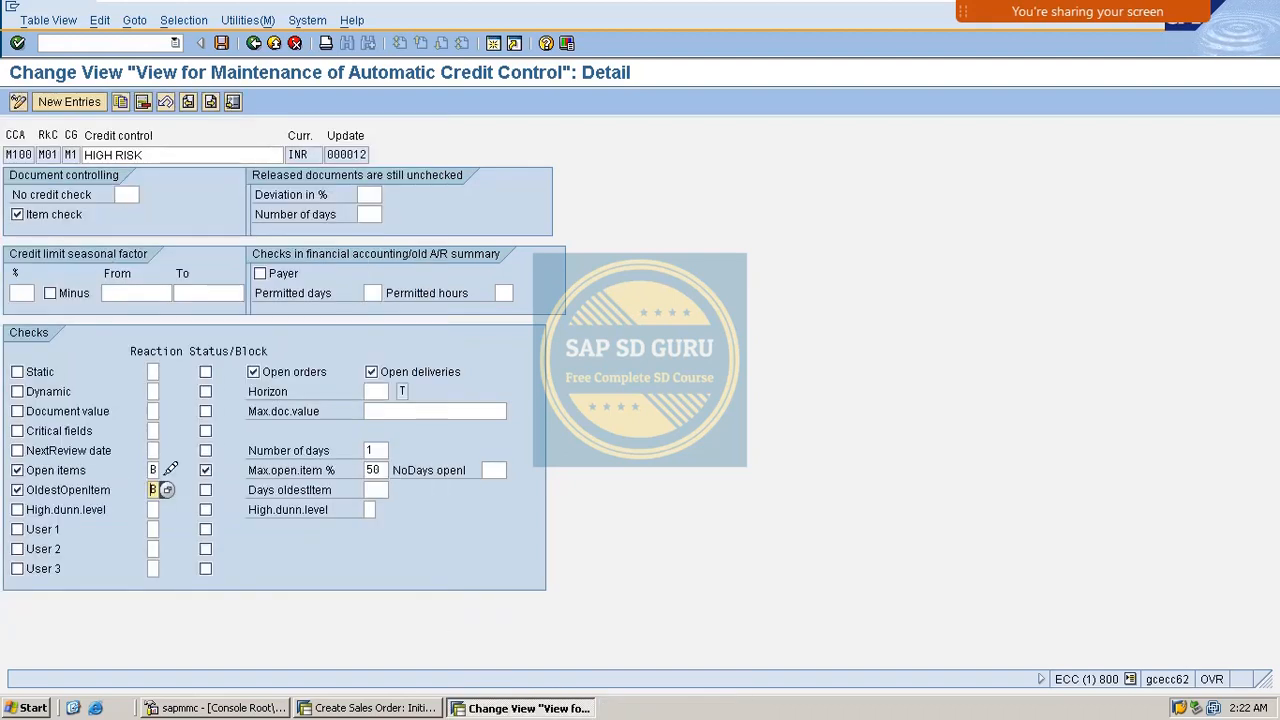
left_click(205, 489)
Deactivate the Open items check, clear its reaction, Status/Block option and maximum open item percentage, and save the credit control settings
left_click(26, 471)
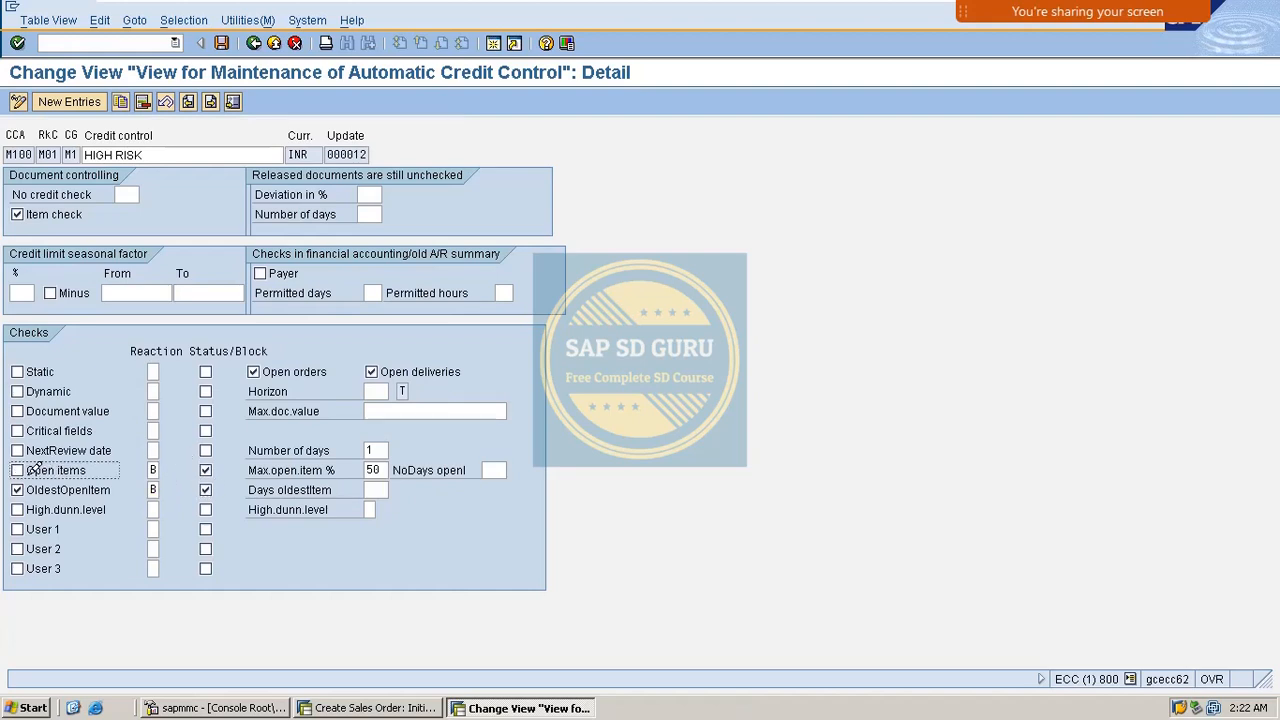
left_click(154, 469)
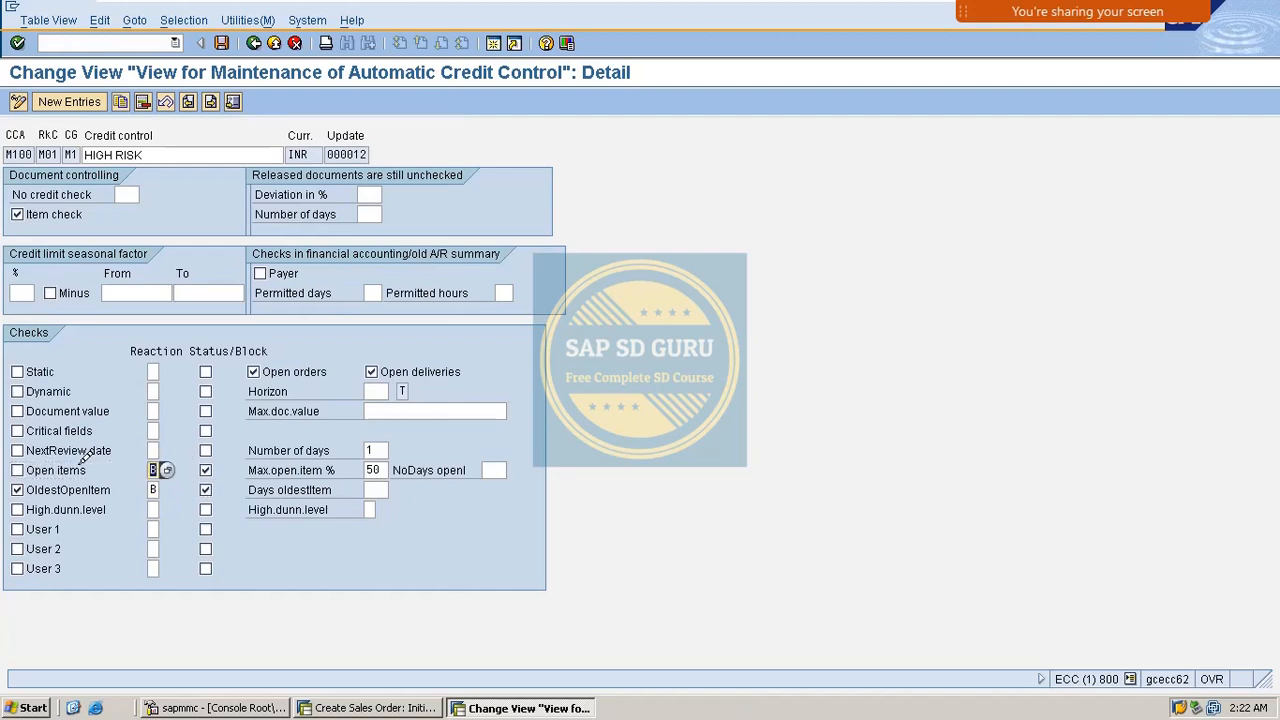
key("BackSpace")
key("Tab")
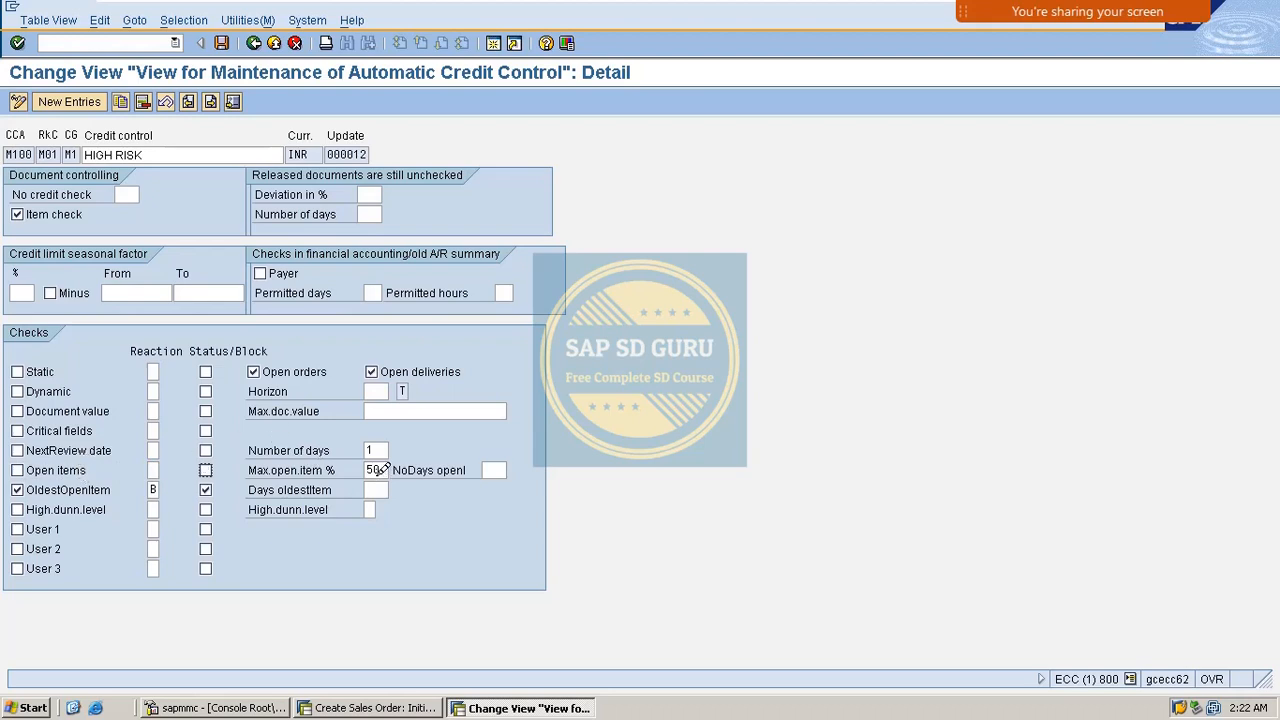
left_click_drag(384, 468, 253, 456)
key("Delete")
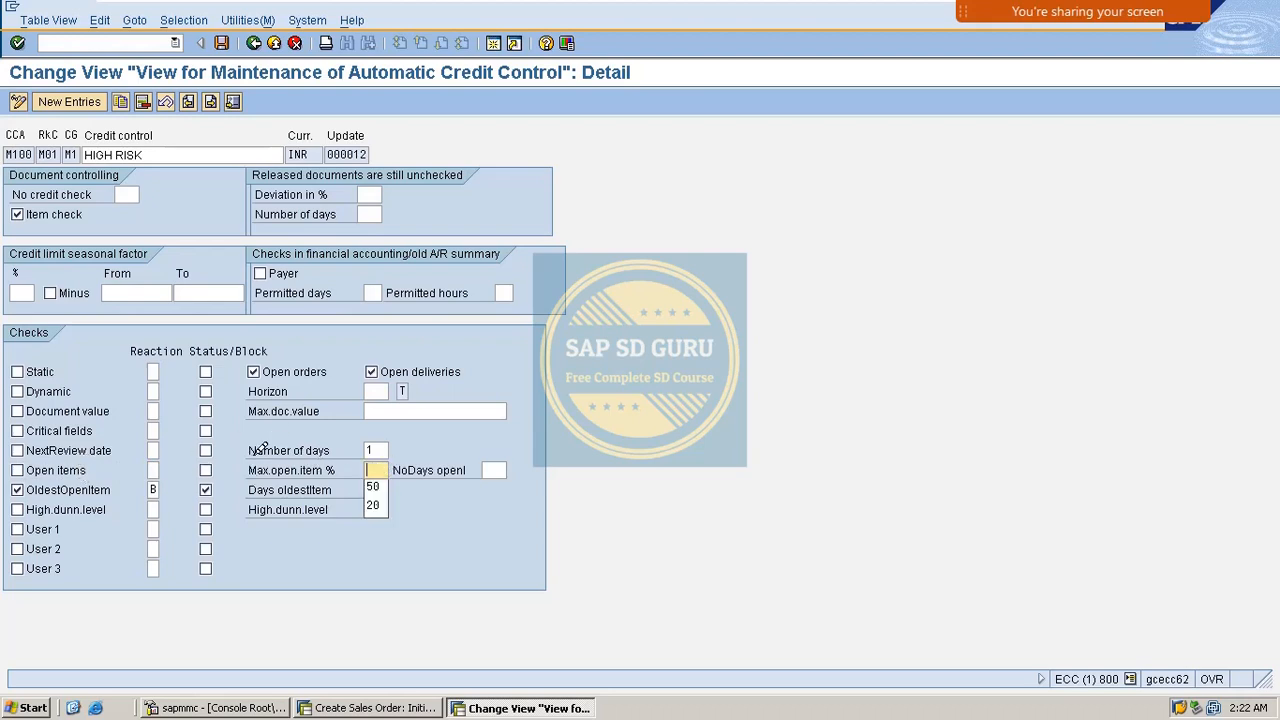
key("Return")
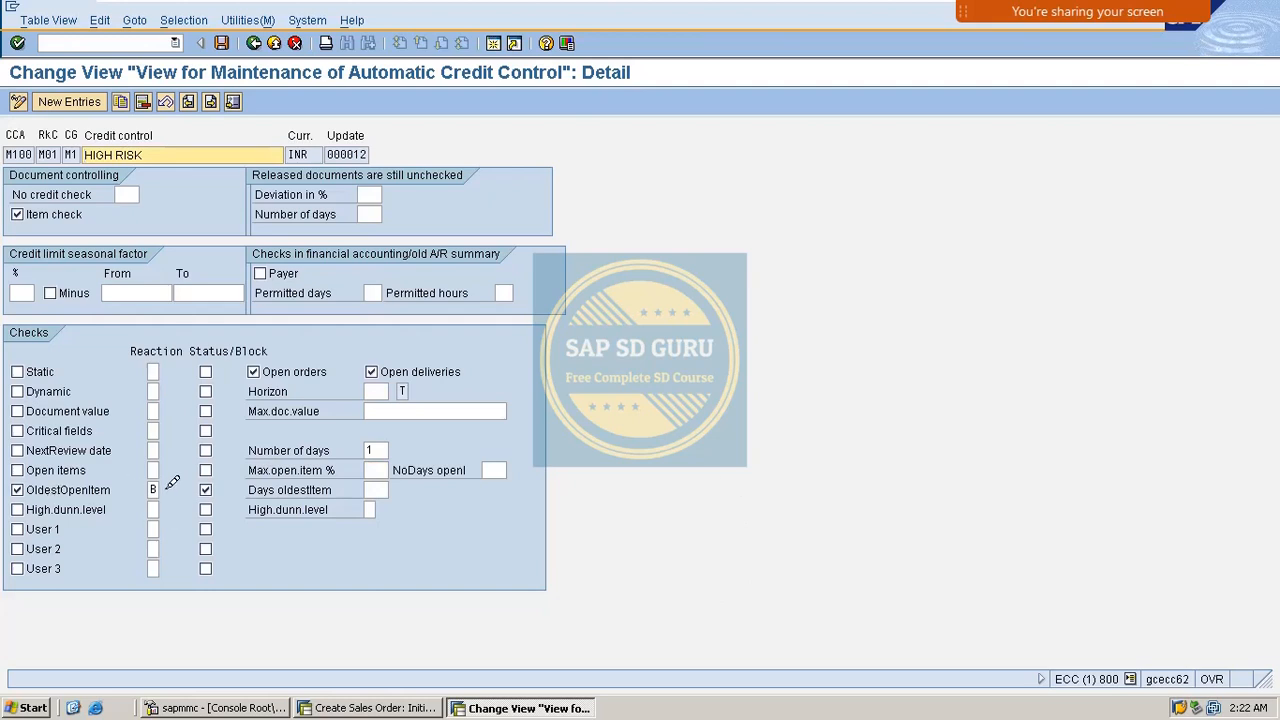
left_click(222, 43)
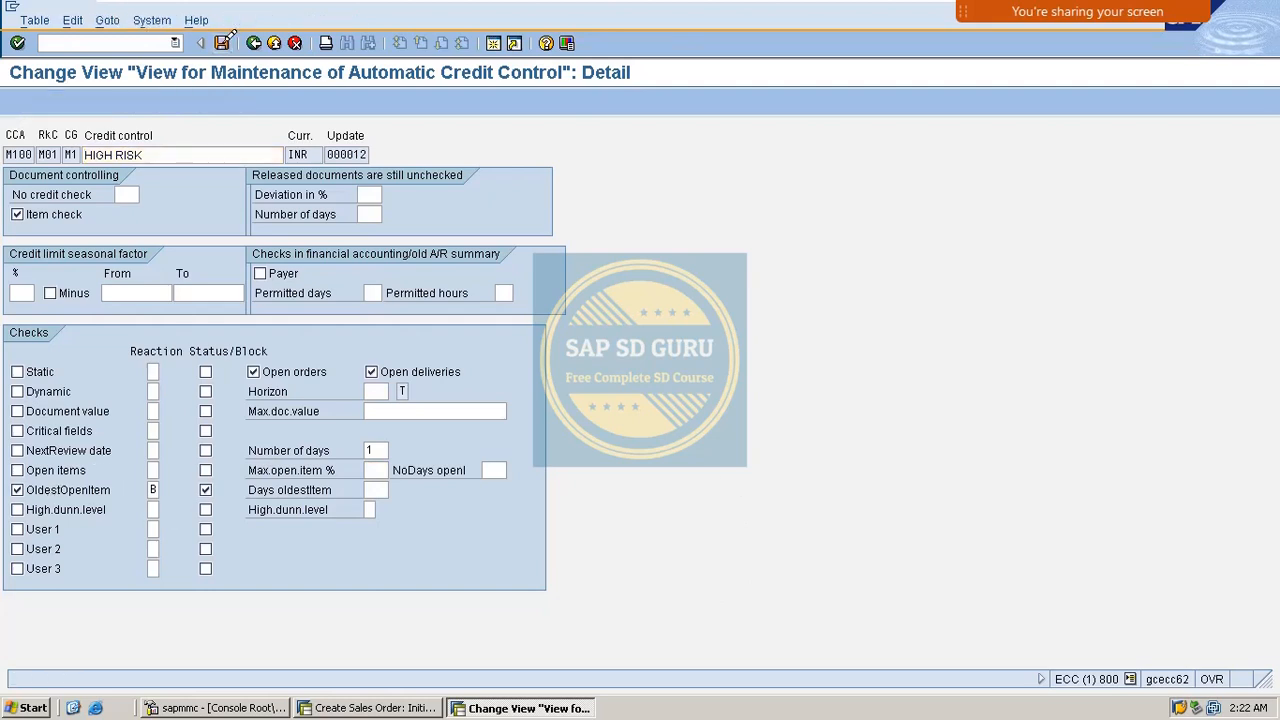
left_click(47, 288)
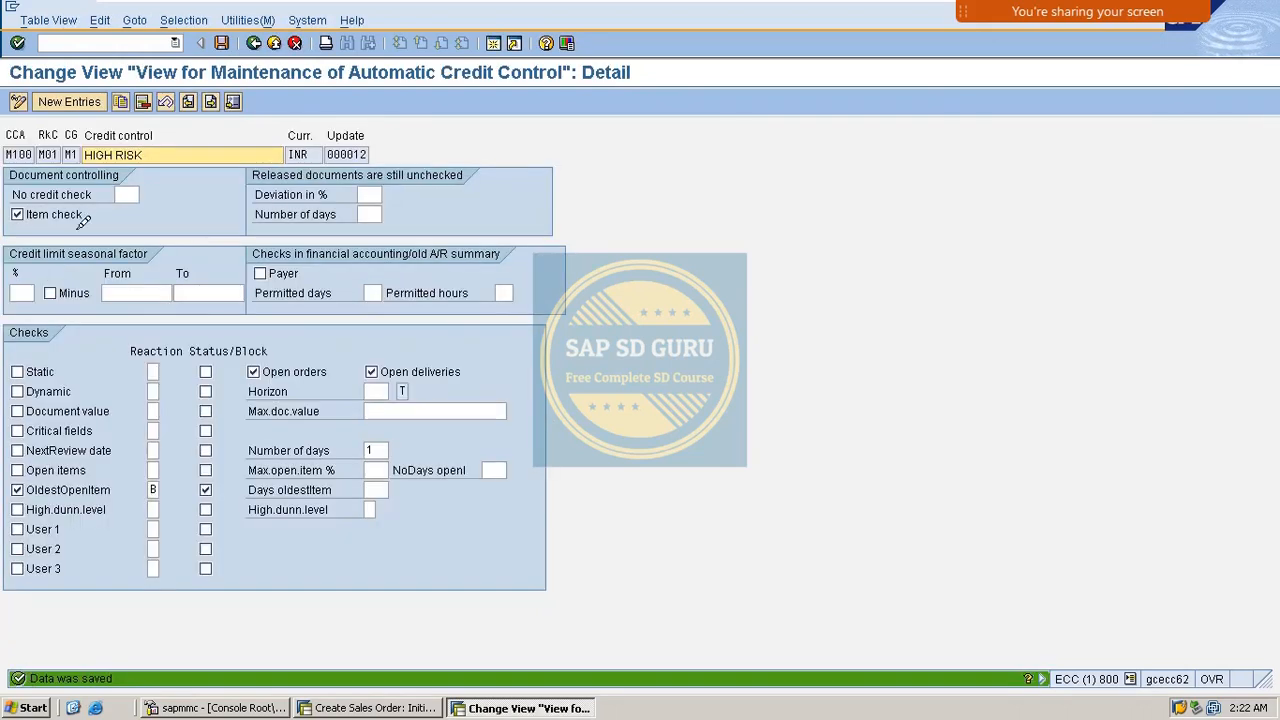
Start transaction XD01 in a new session and begin a sold-to party for company code M100 with the new customer number
left_click(102, 40)
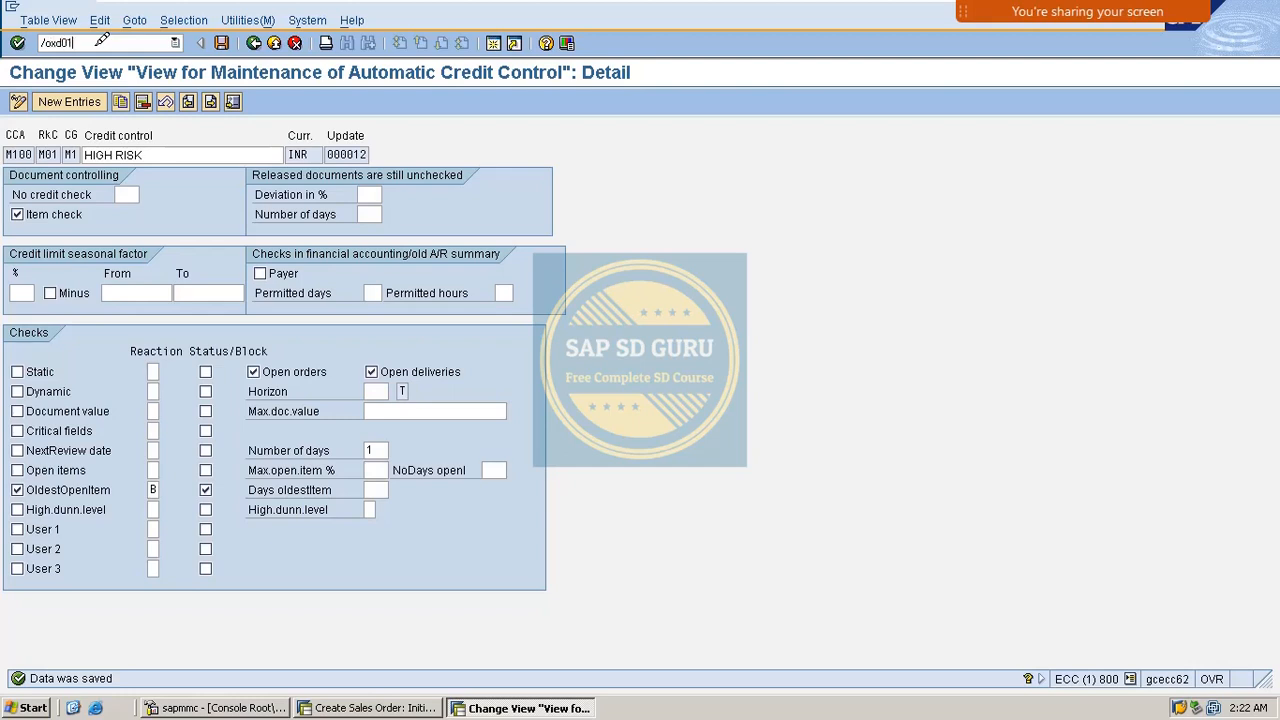
type("/oxd01")
key("Return")
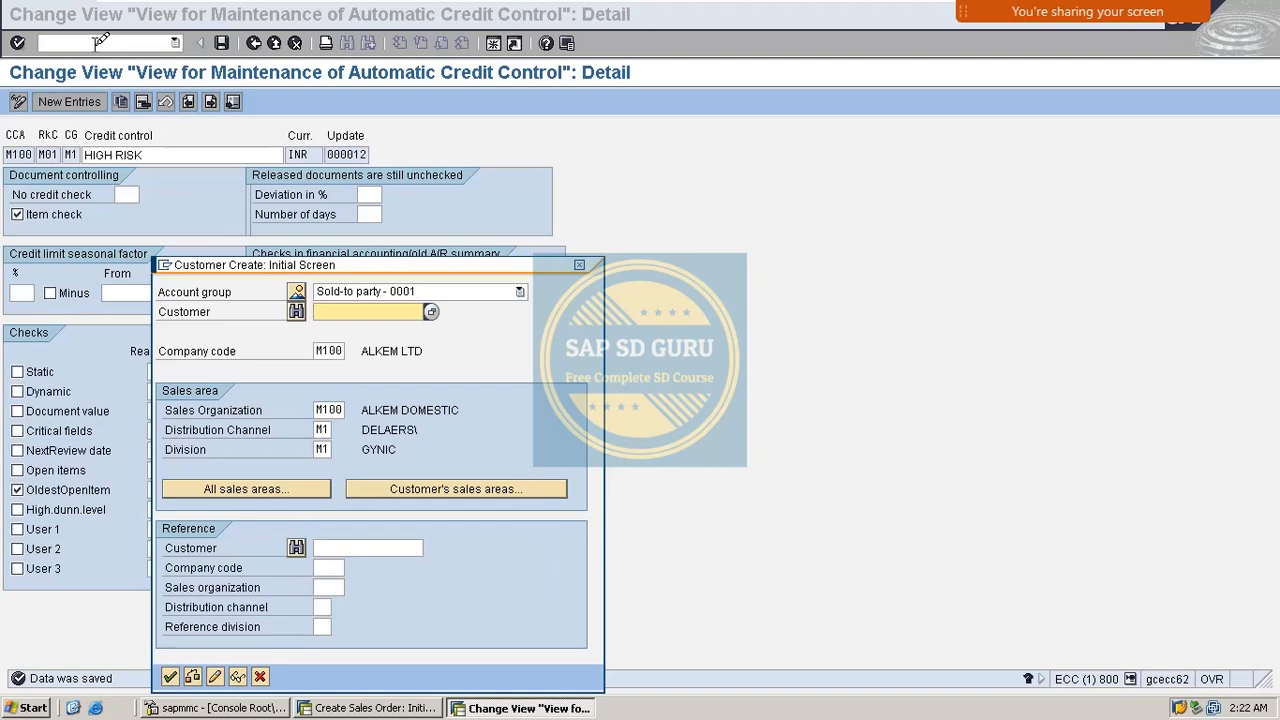
key("Down")
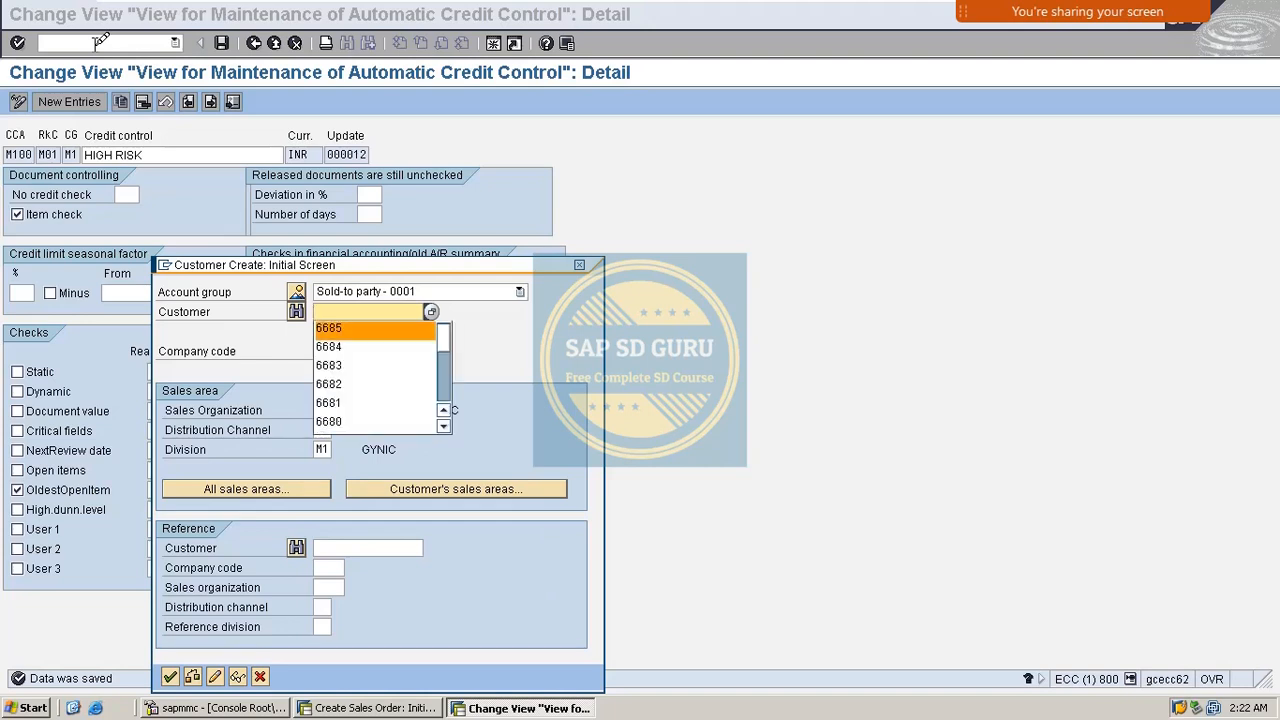
key("Return")
key("BackSpace")
type("6686")
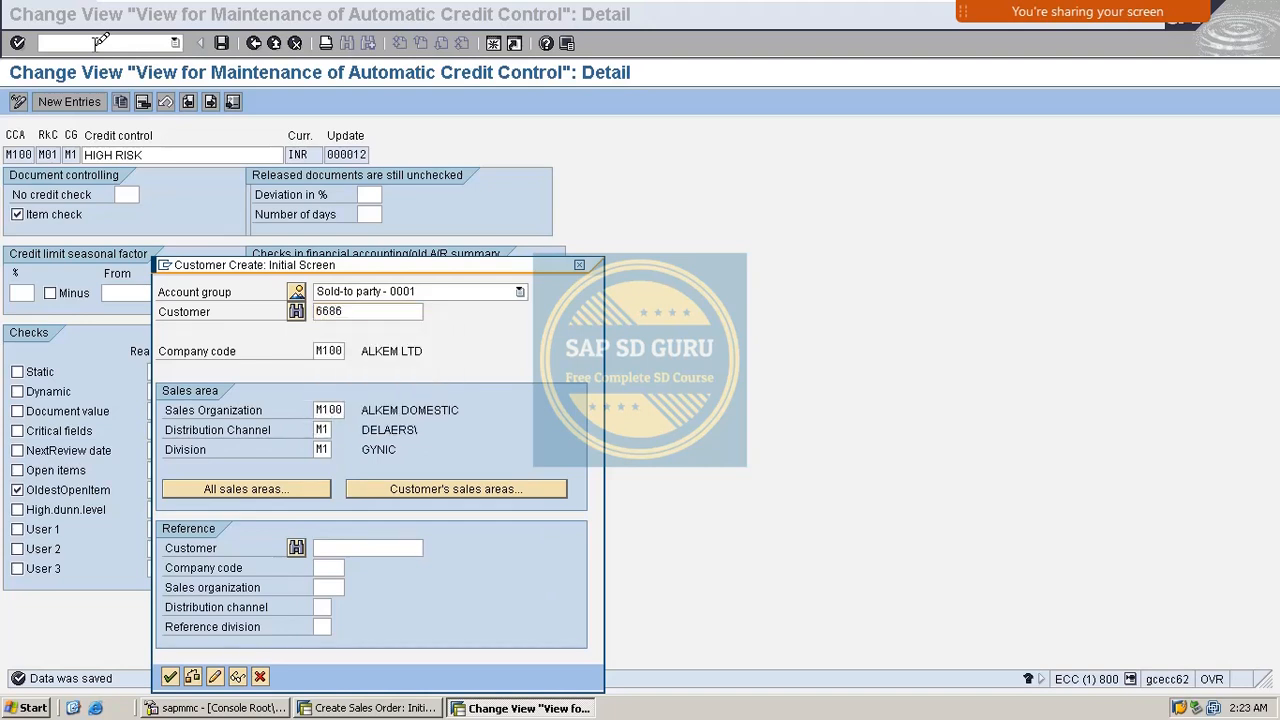
key("Return")
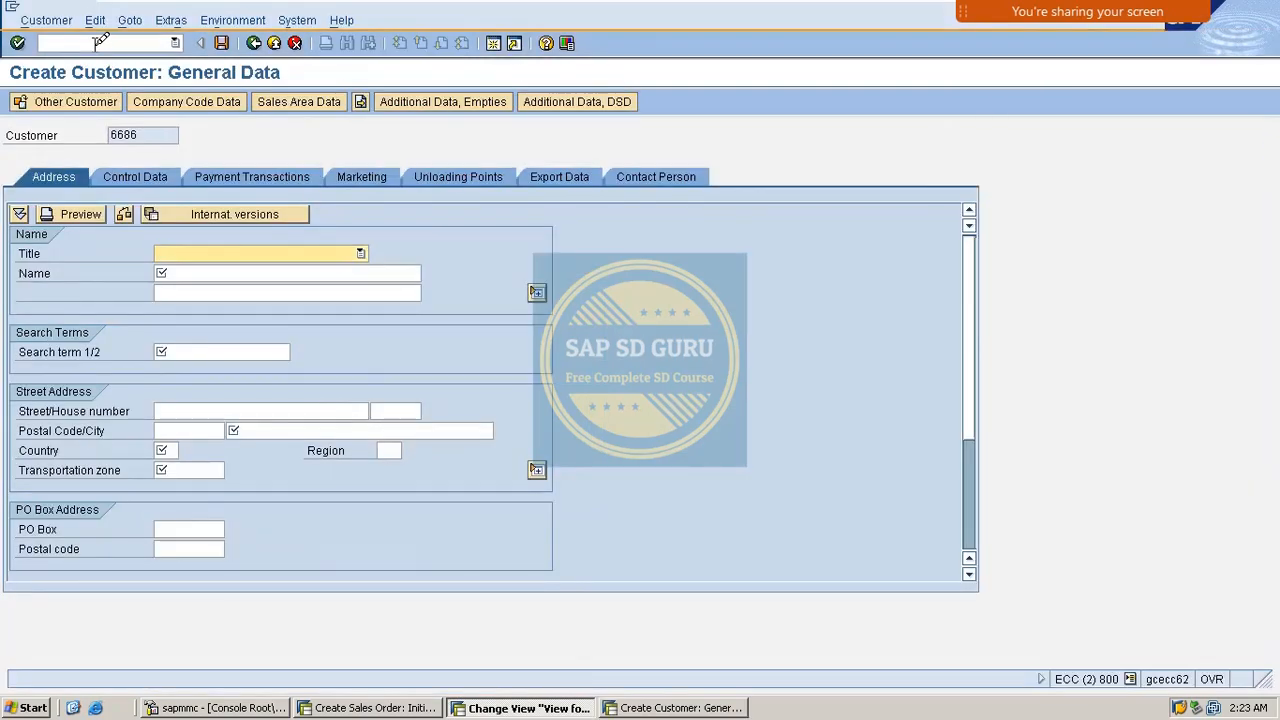
Give the new customer the title Mr. and the name "CREDIT CHECK -6"
key("Tab")
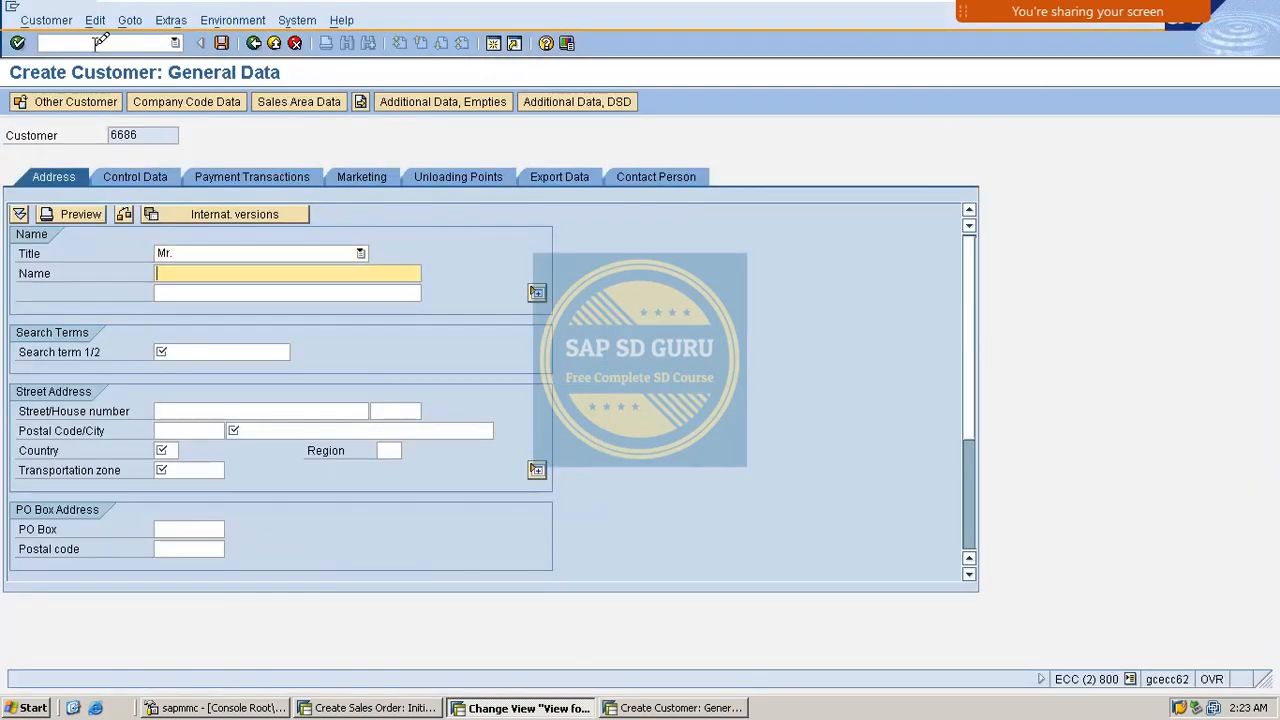
key("BackSpace")
key("Down")
key("Return")
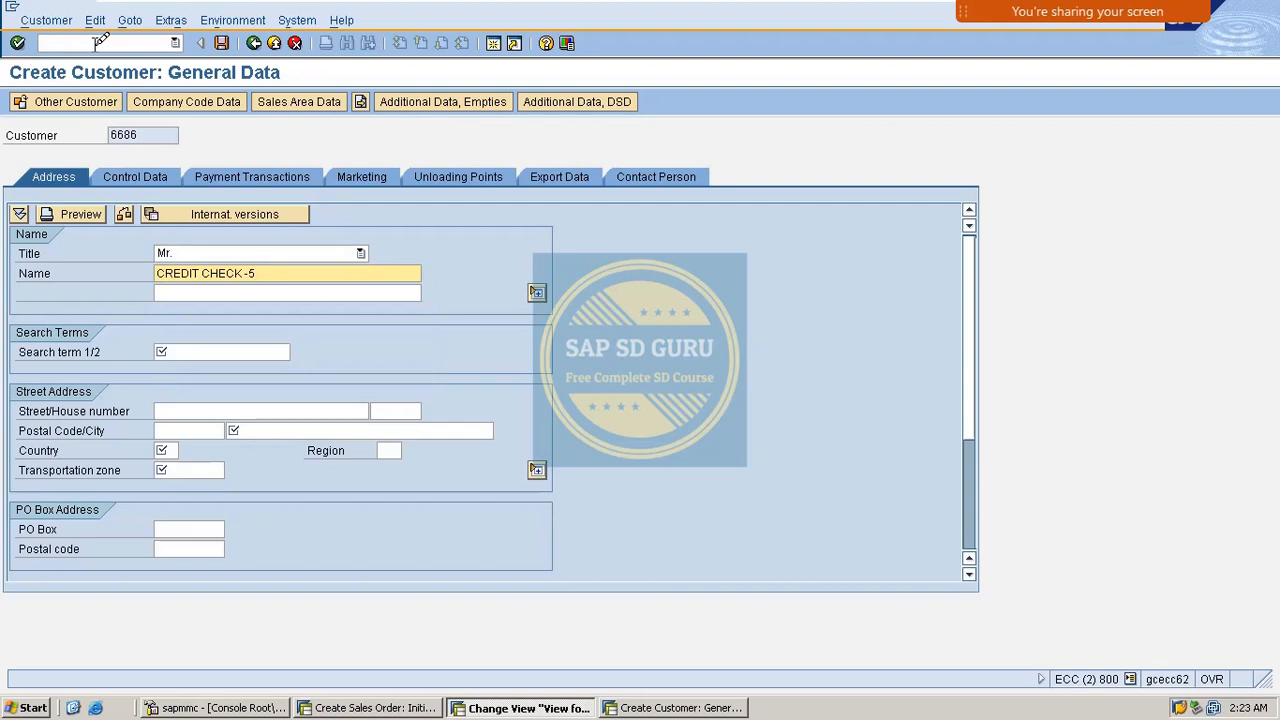
key("BackSpace")
type("6")
key("Tab")
key("Tab")
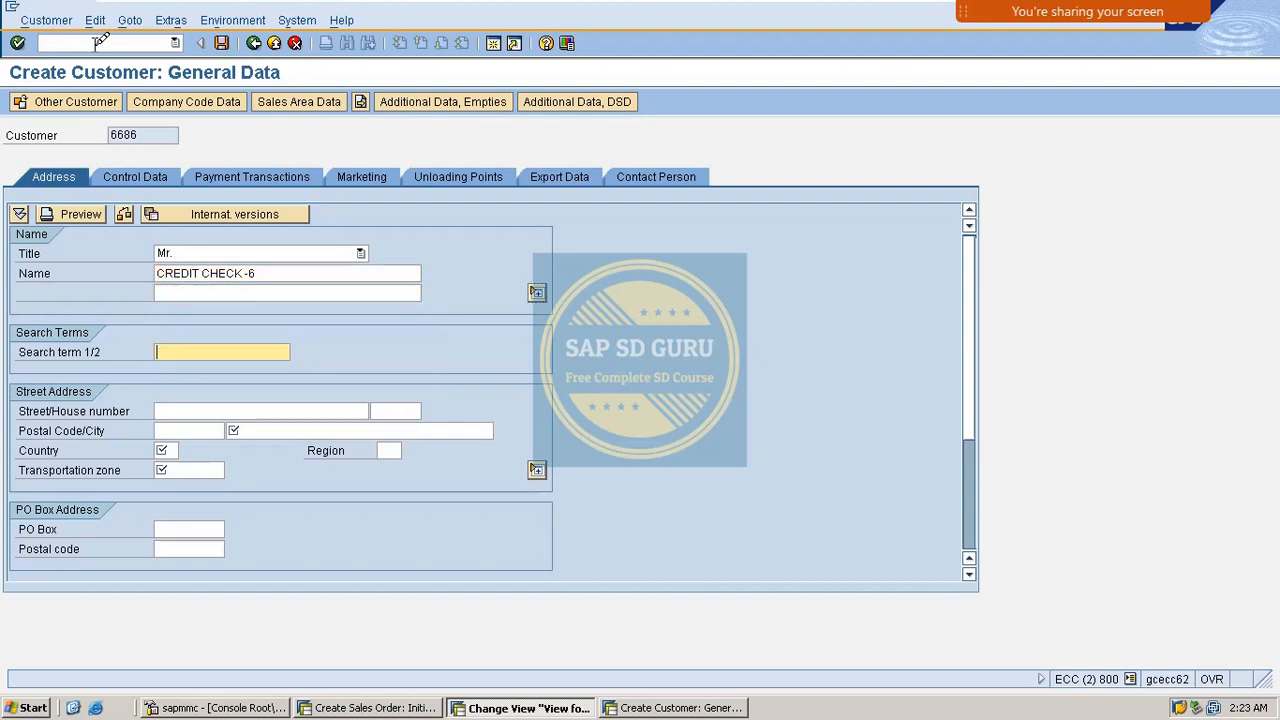
Set the customer's search term to "CREDIT - 6"
key("BackSpace")
key("Down")
key("Return")
key("BackSpace")
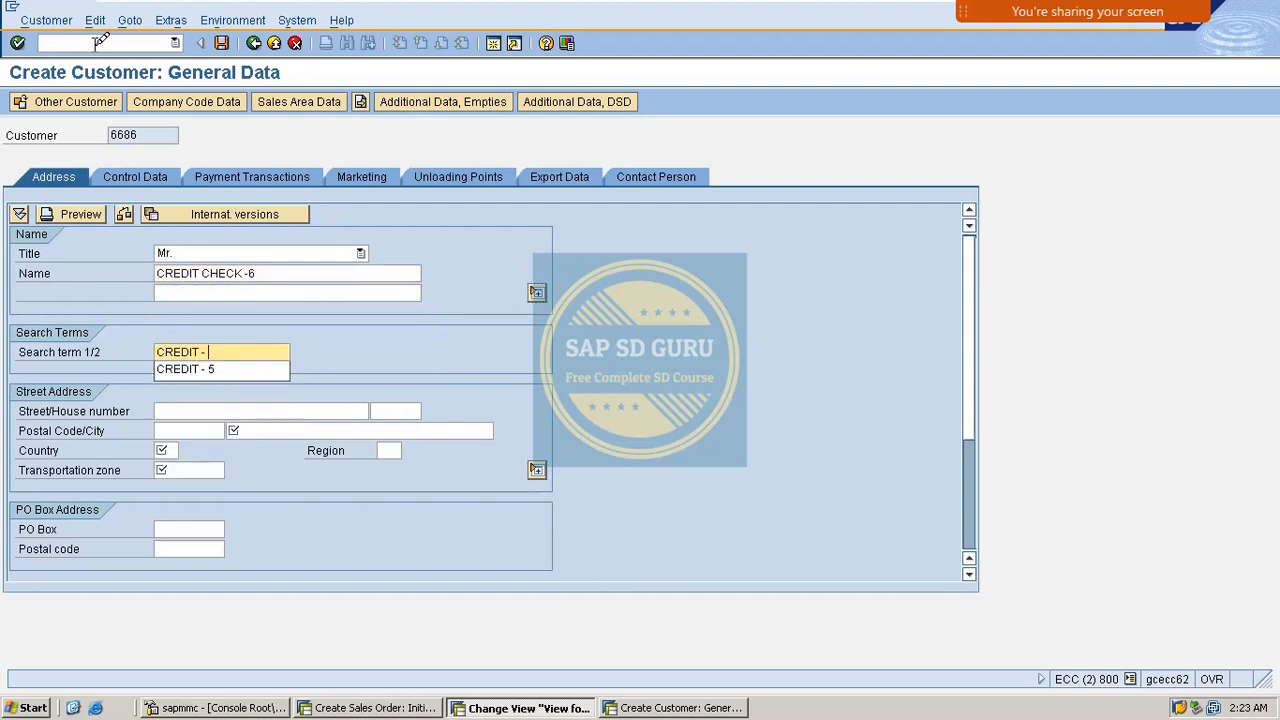
type("6")
key("Return")
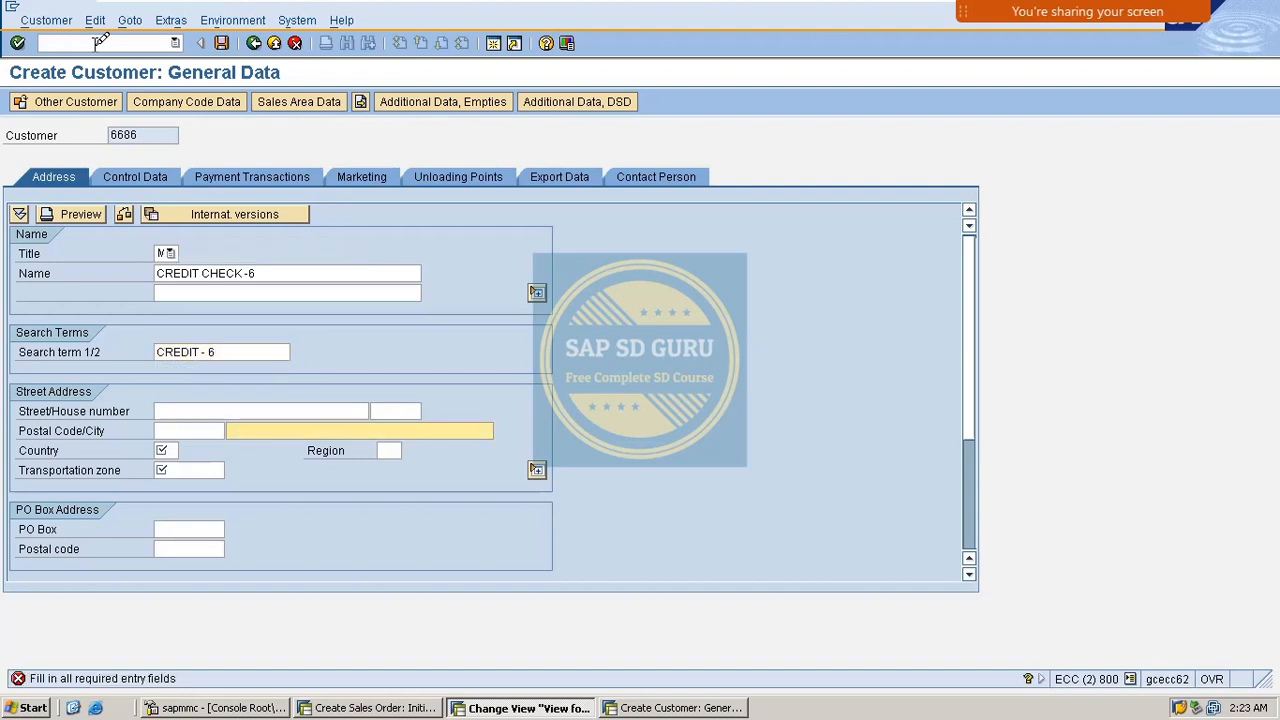
Fill in the customer's city and set the country to IN and the region to 01
key("BackSpace")
key("Down")
key("Return")
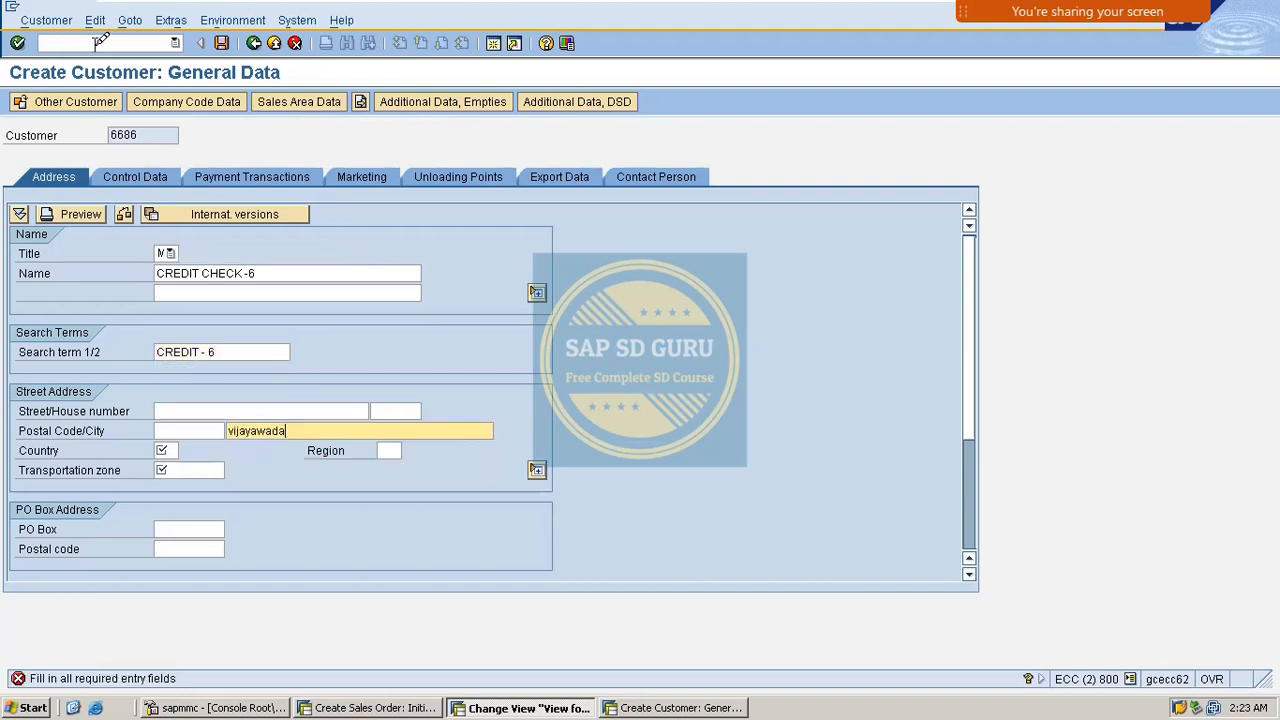
key("Return")
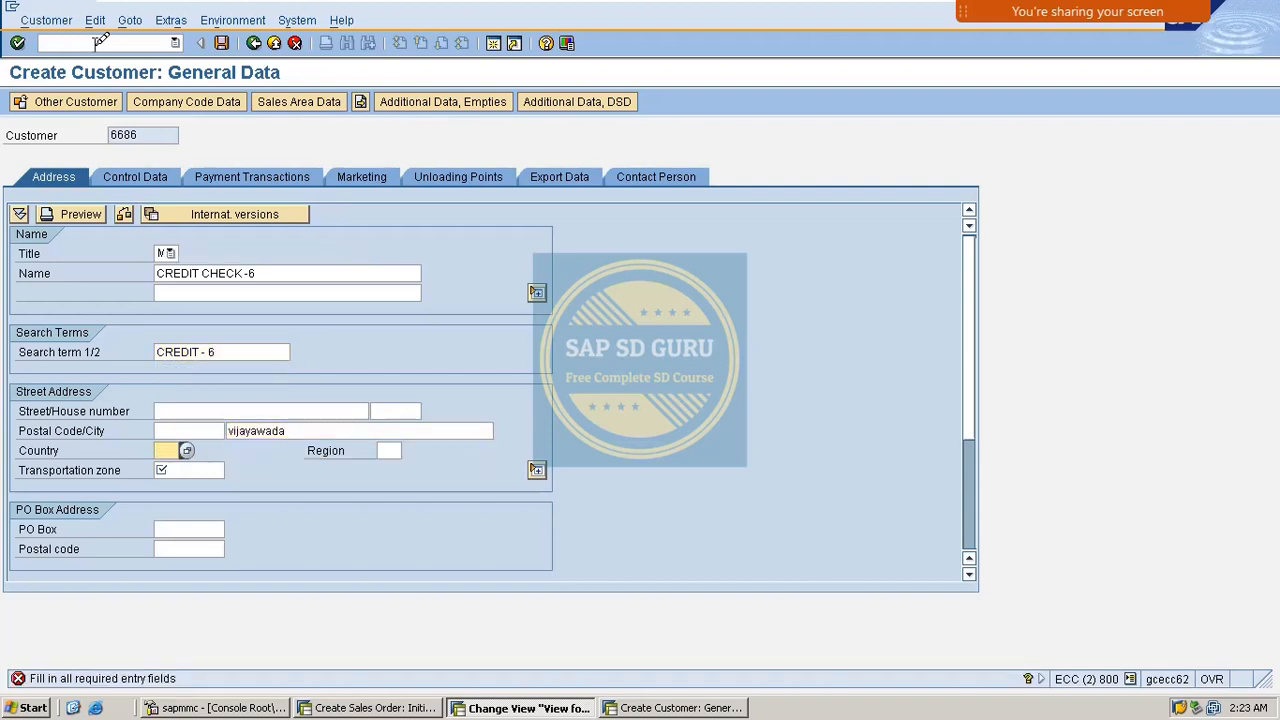
type("in")
key("Tab")
key("Tab")
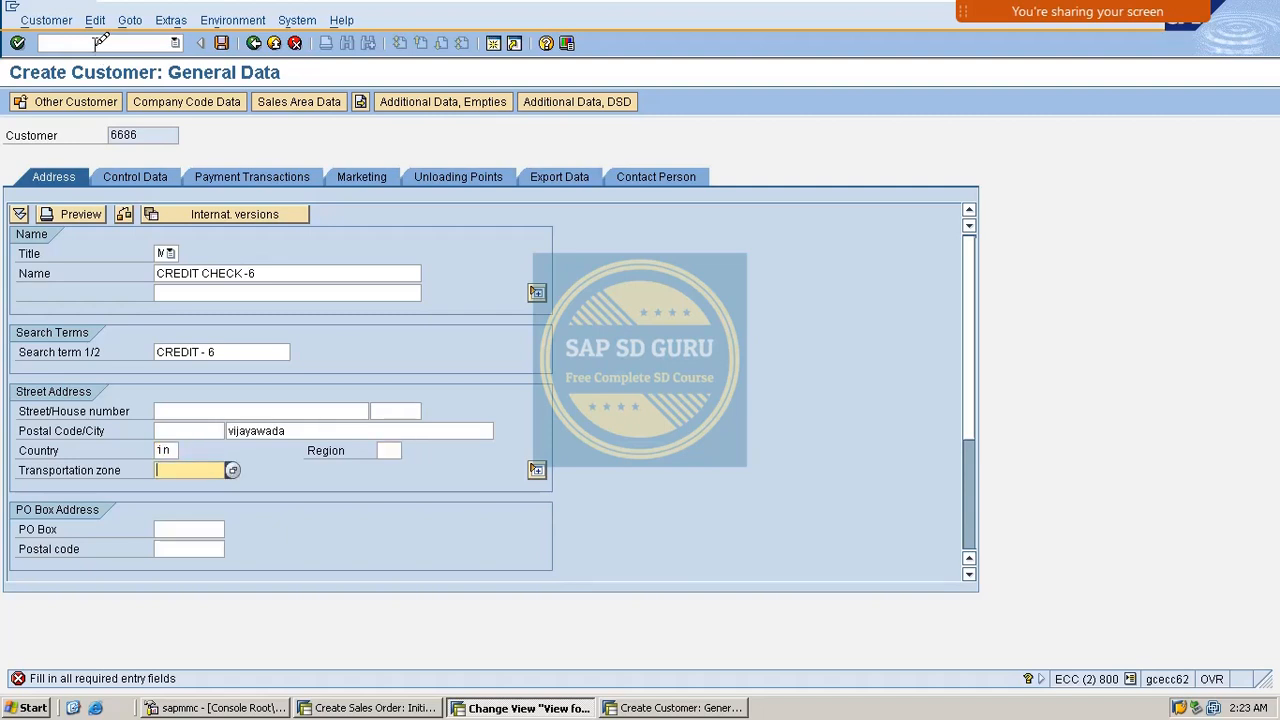
key("shift+Tab")
key("Down")
key("Return")
key("Return")
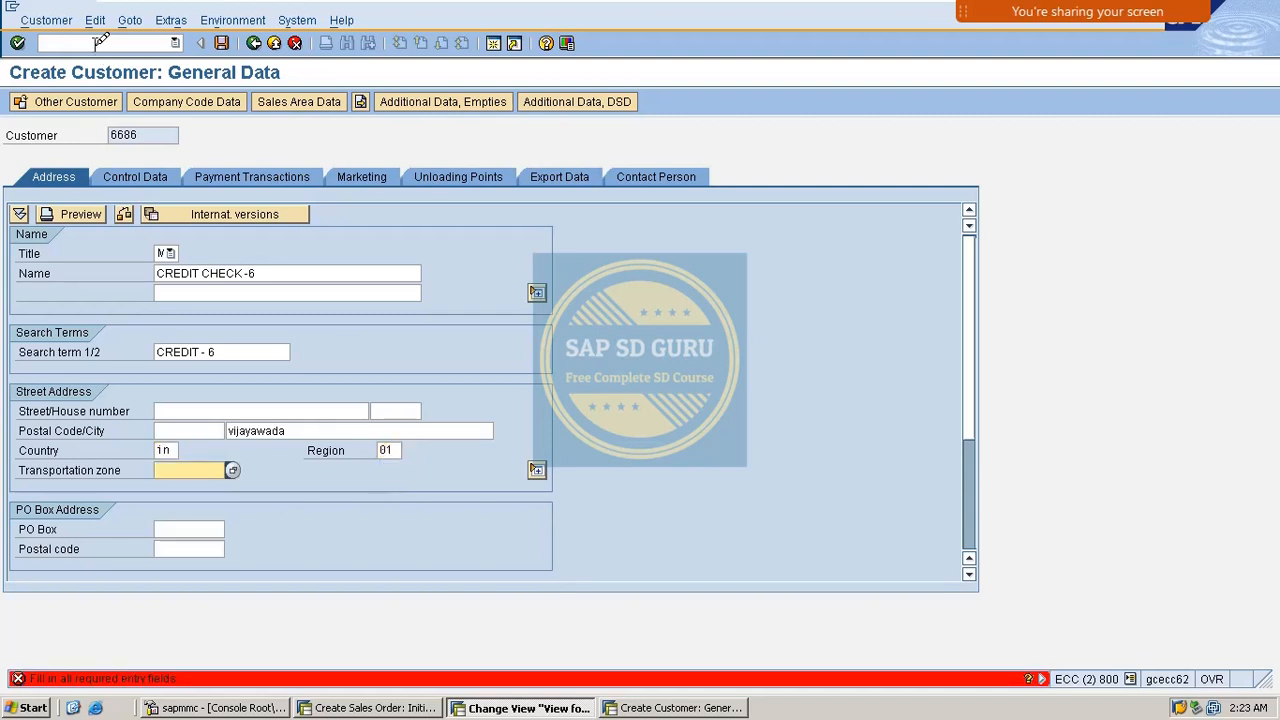
key("BackSpace")
key("Down")
key("Return")
key("Return")
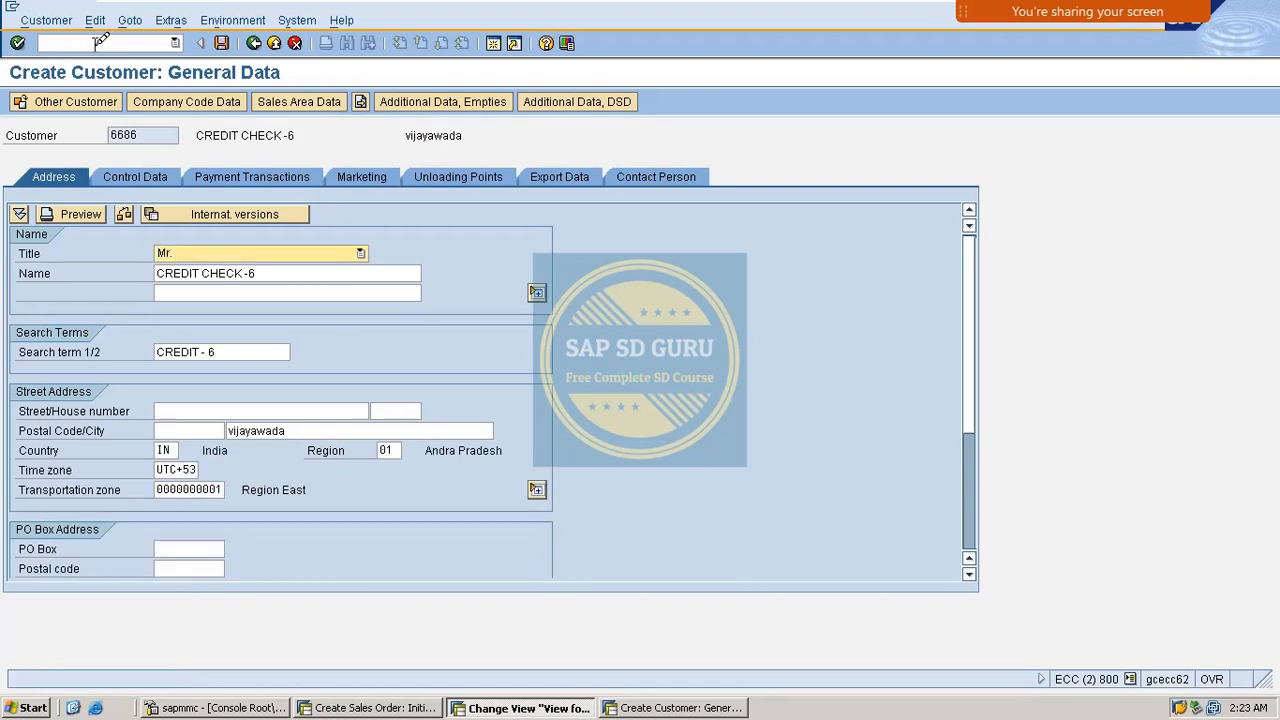
double_click(172, 469)
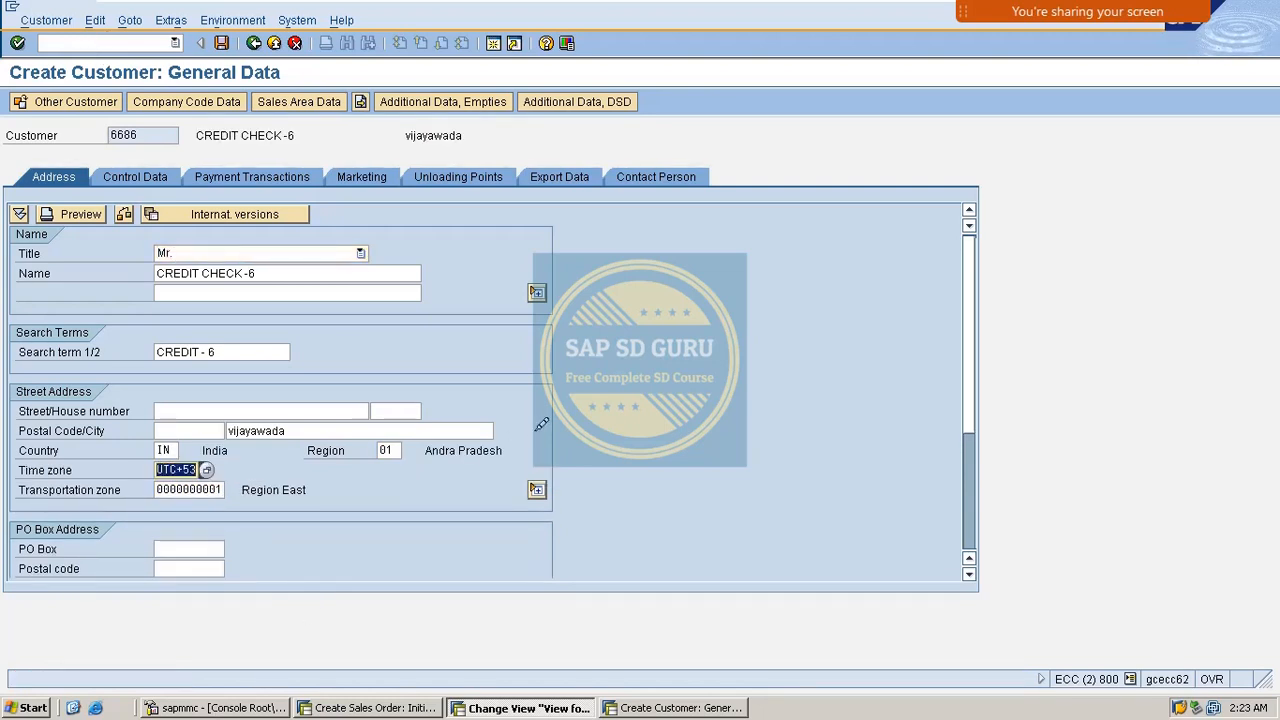
type("INDIA")
key("Return")
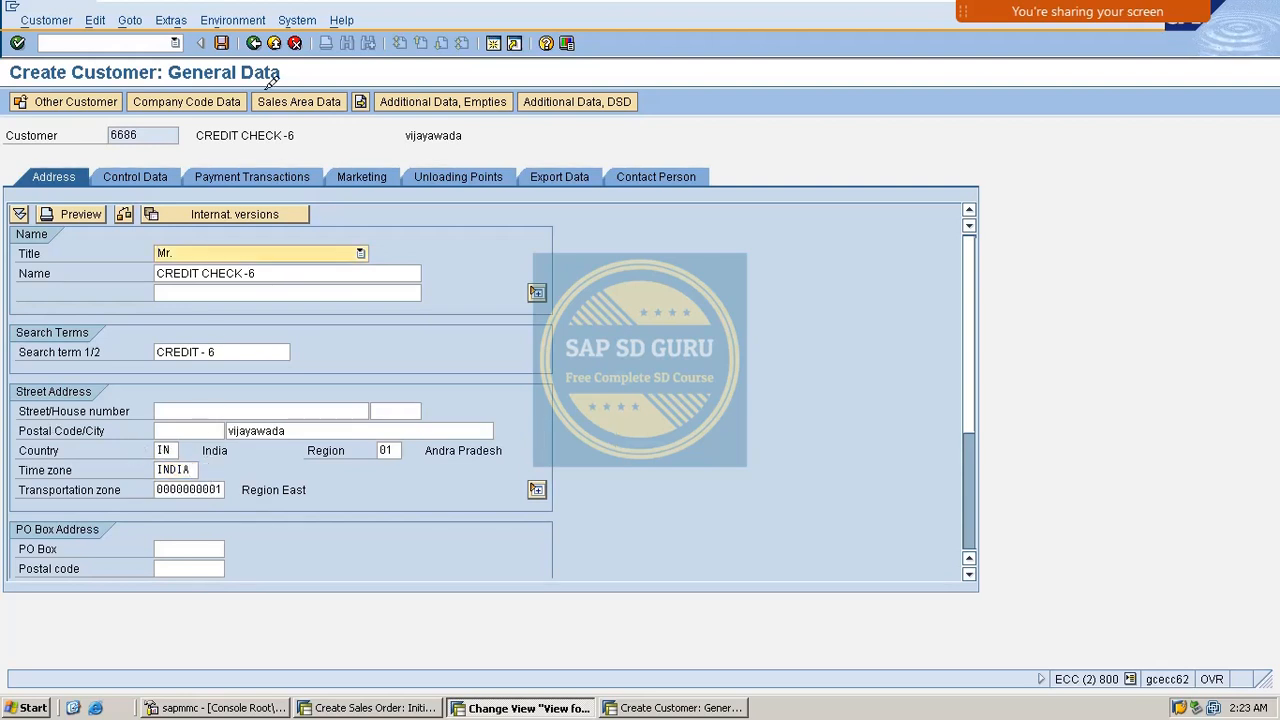
Go through the remaining general data and enter the reconciliation account in the customer's company code data
left_click(160, 174)
left_click(255, 172)
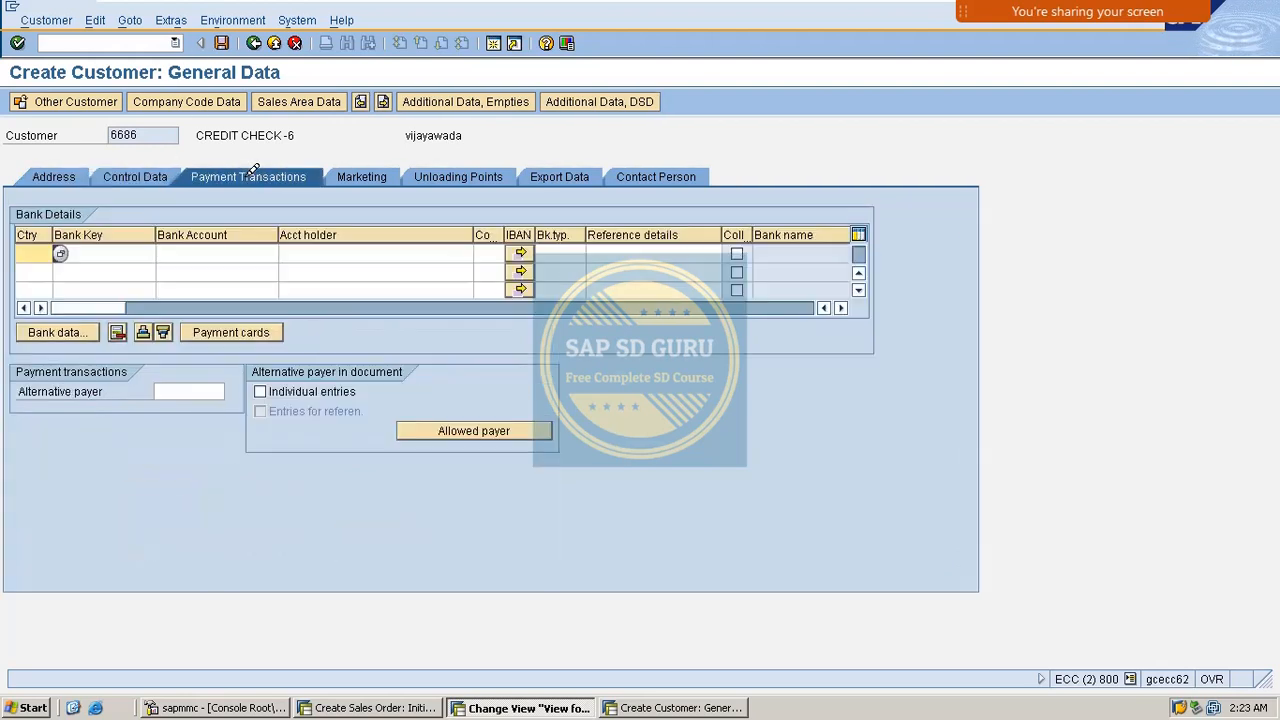
left_click(352, 172)
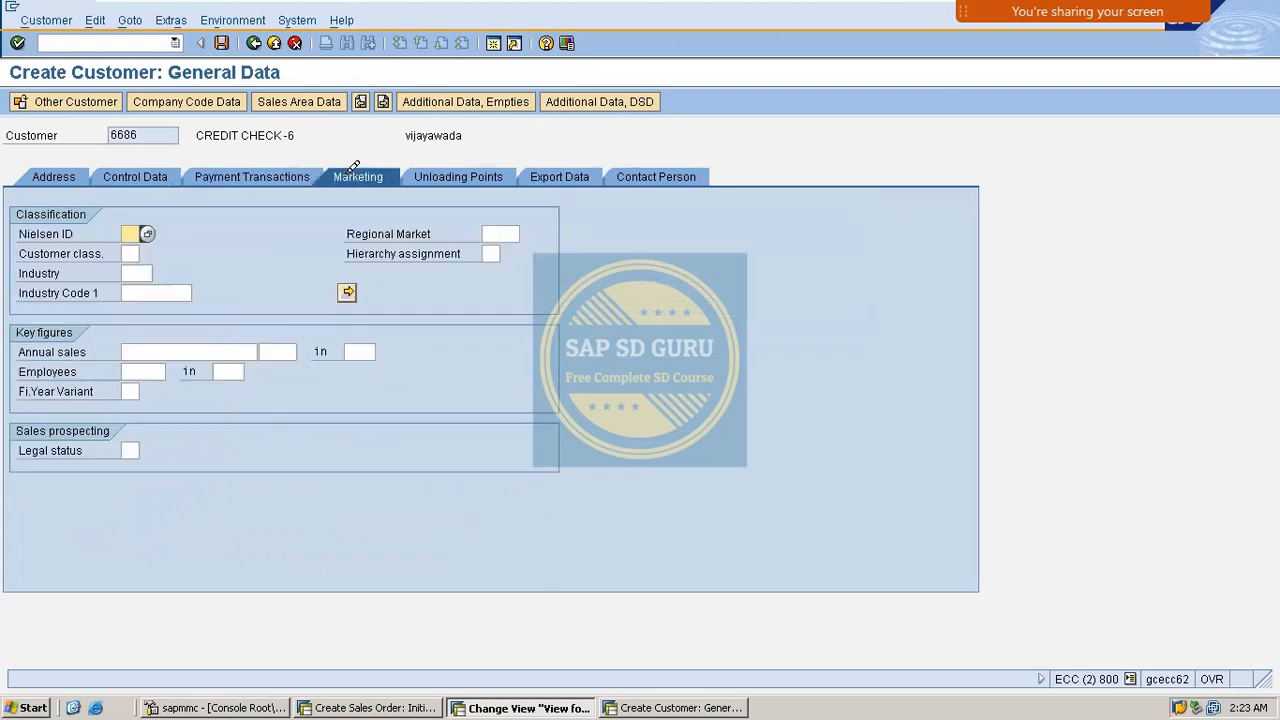
left_click(470, 172)
left_click(598, 177)
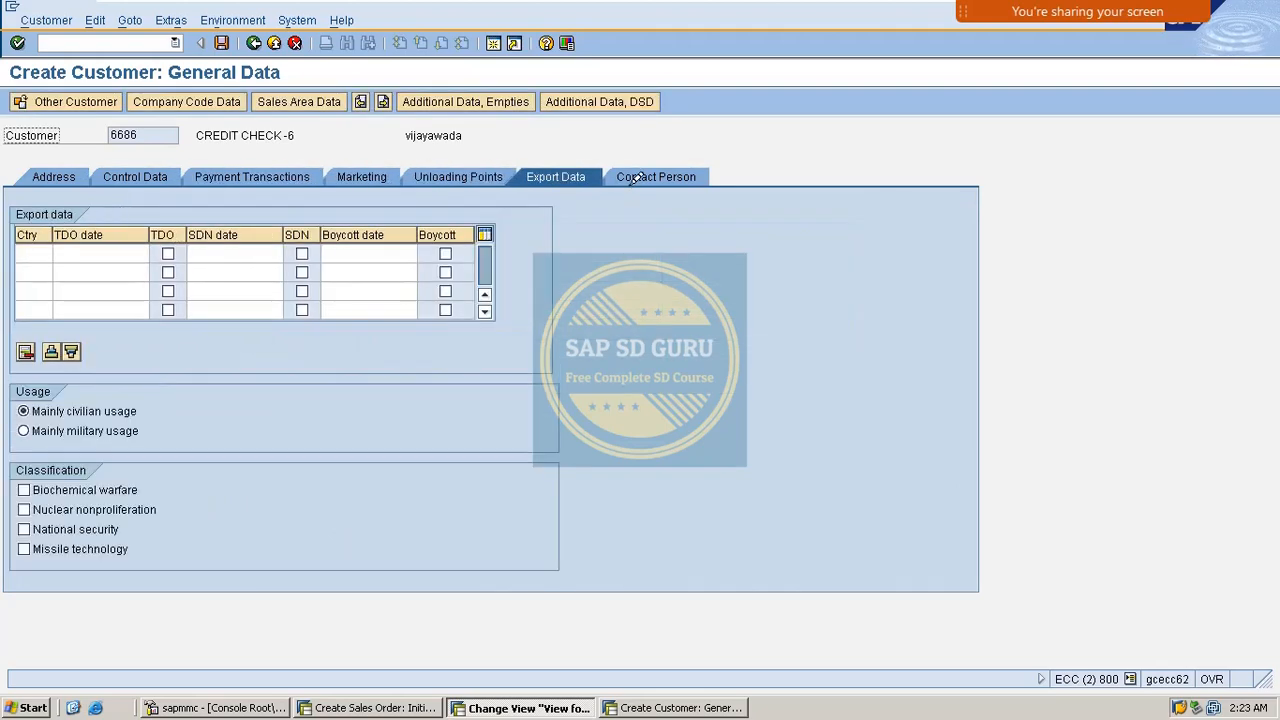
left_click(240, 100)
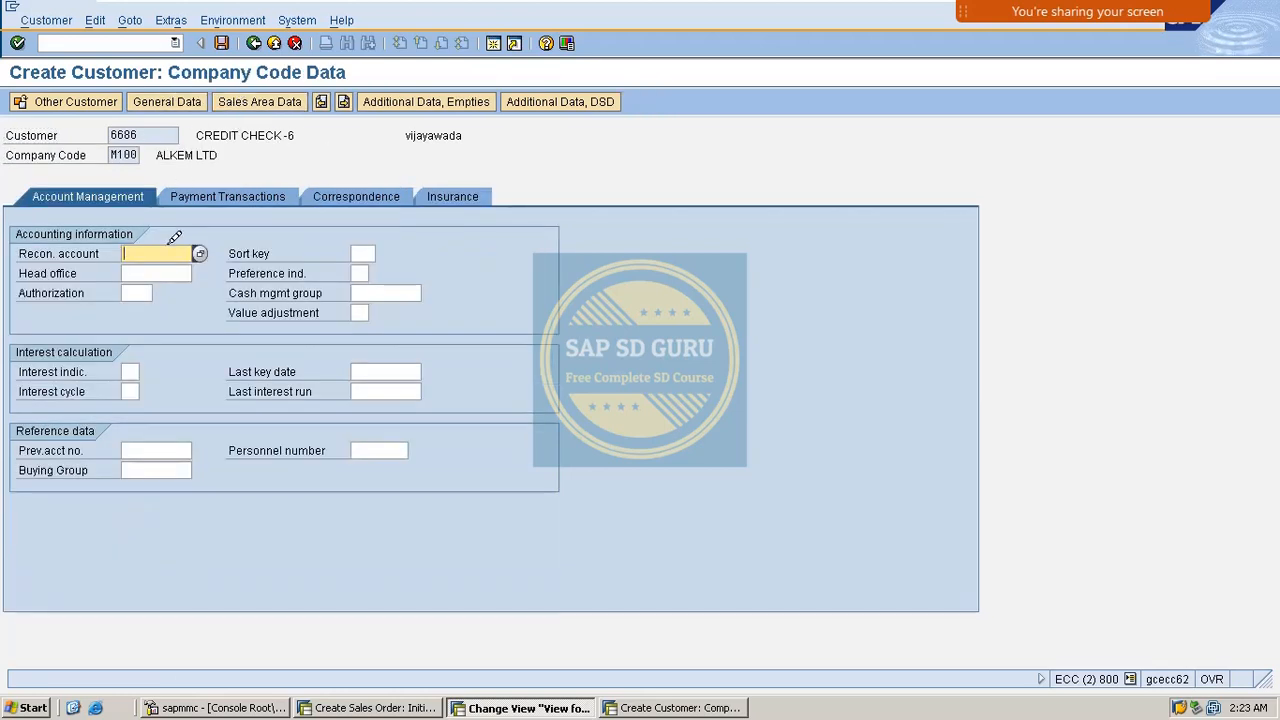
key("BackSpace")
key("Down")
key("Return")
Set delivery priority 01 and shipping conditions 01 in the shipping details of the customer's sales area data
left_click(228, 192)
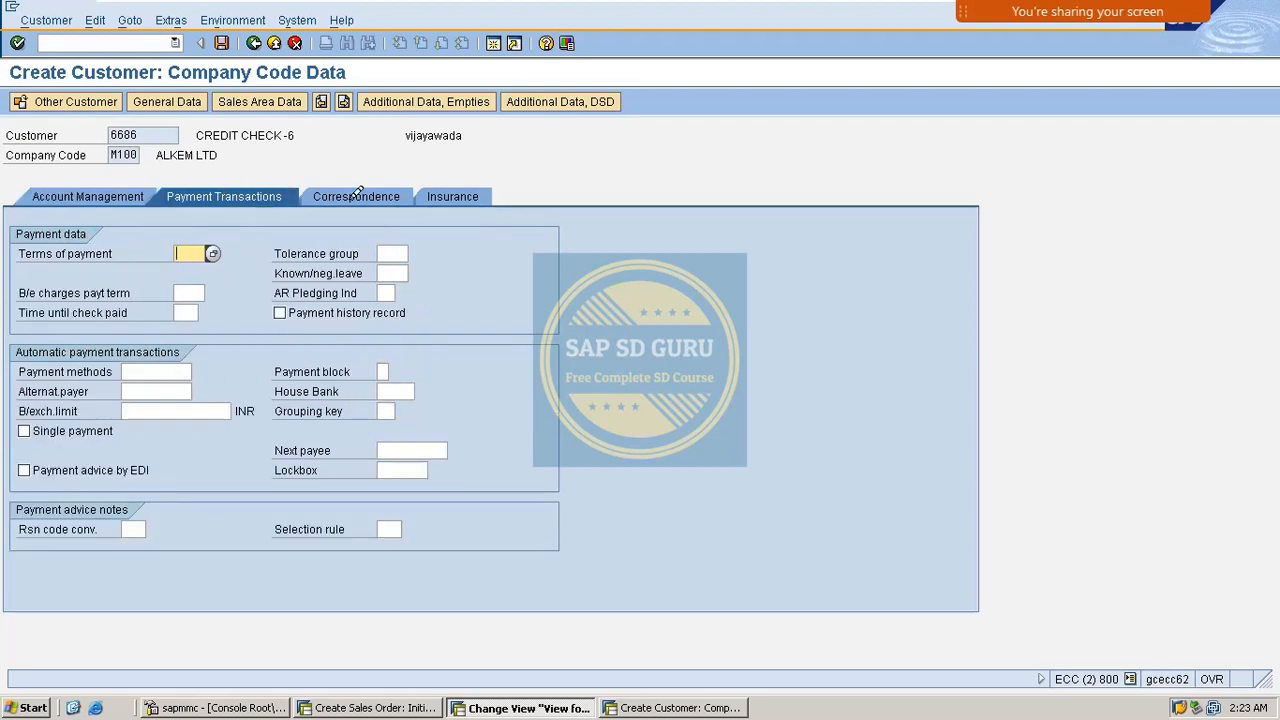
left_click(362, 193)
left_click(278, 97)
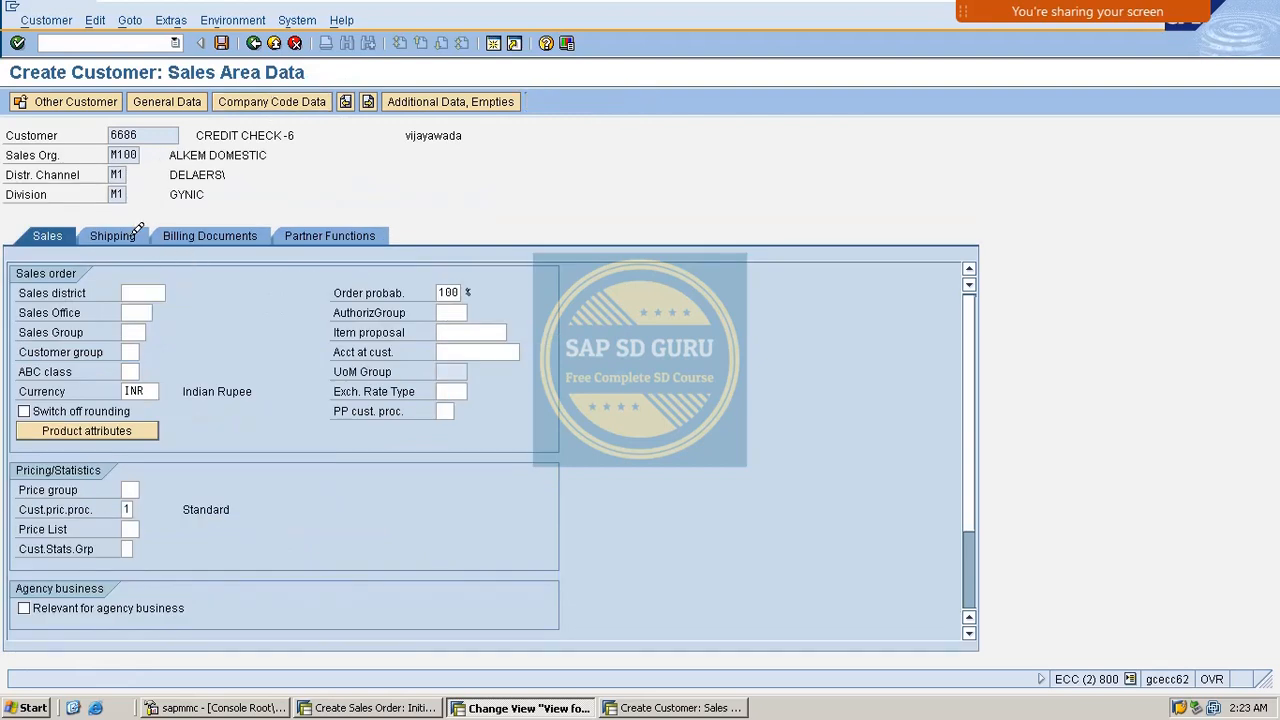
left_click(136, 234)
type("01")
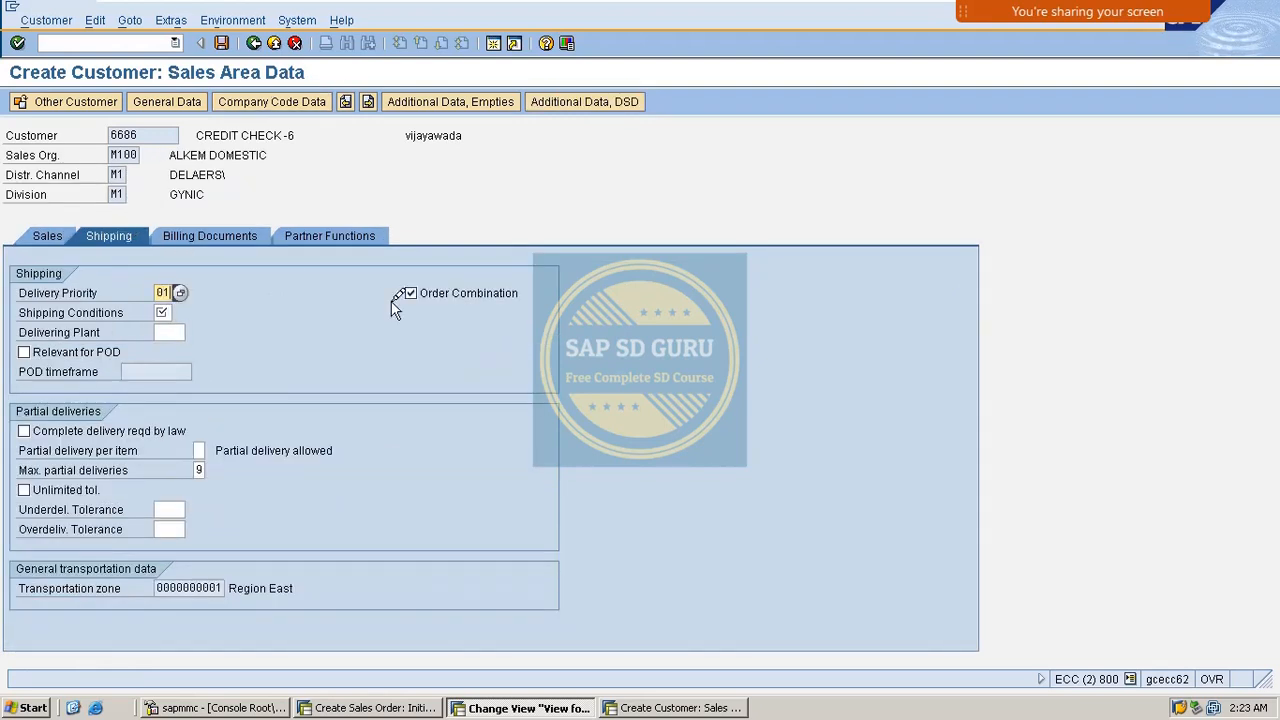
key("Return")
type("01")
key("Return")
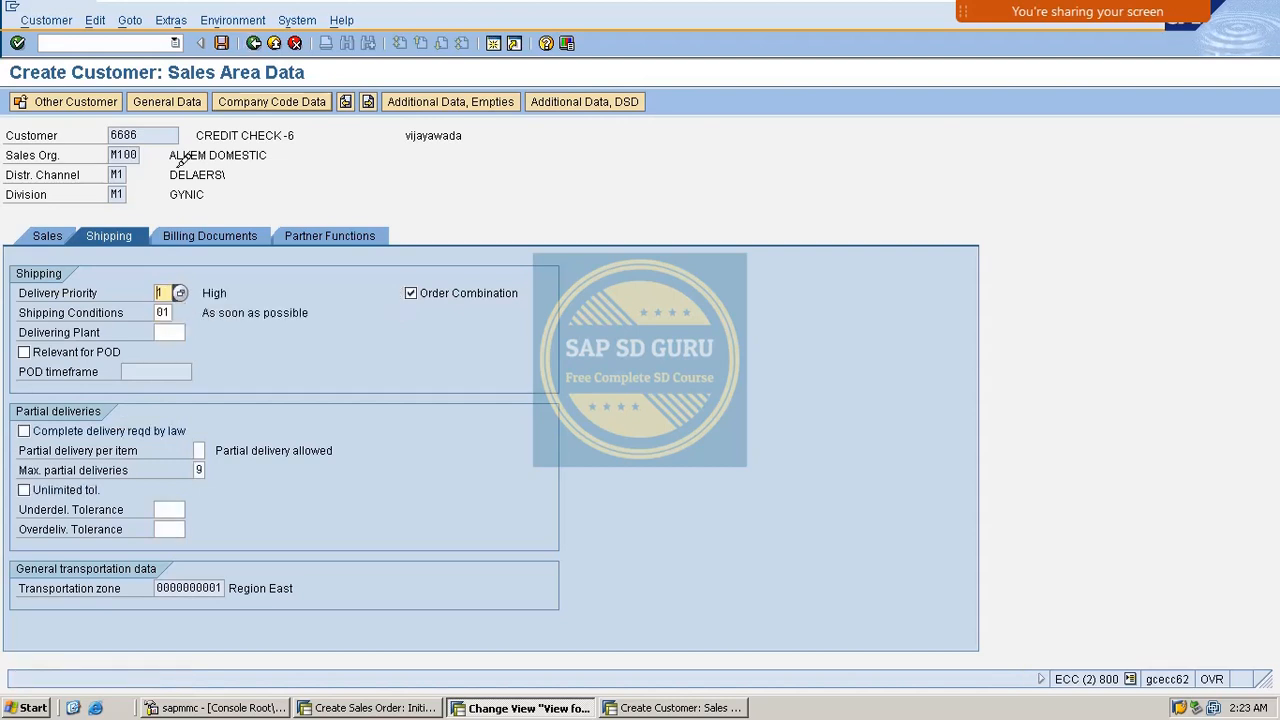
Set the delivering plant to M100 and open the billing document details of the customer's sales area data
left_click(167, 332)
type("m")
left_click(162, 347)
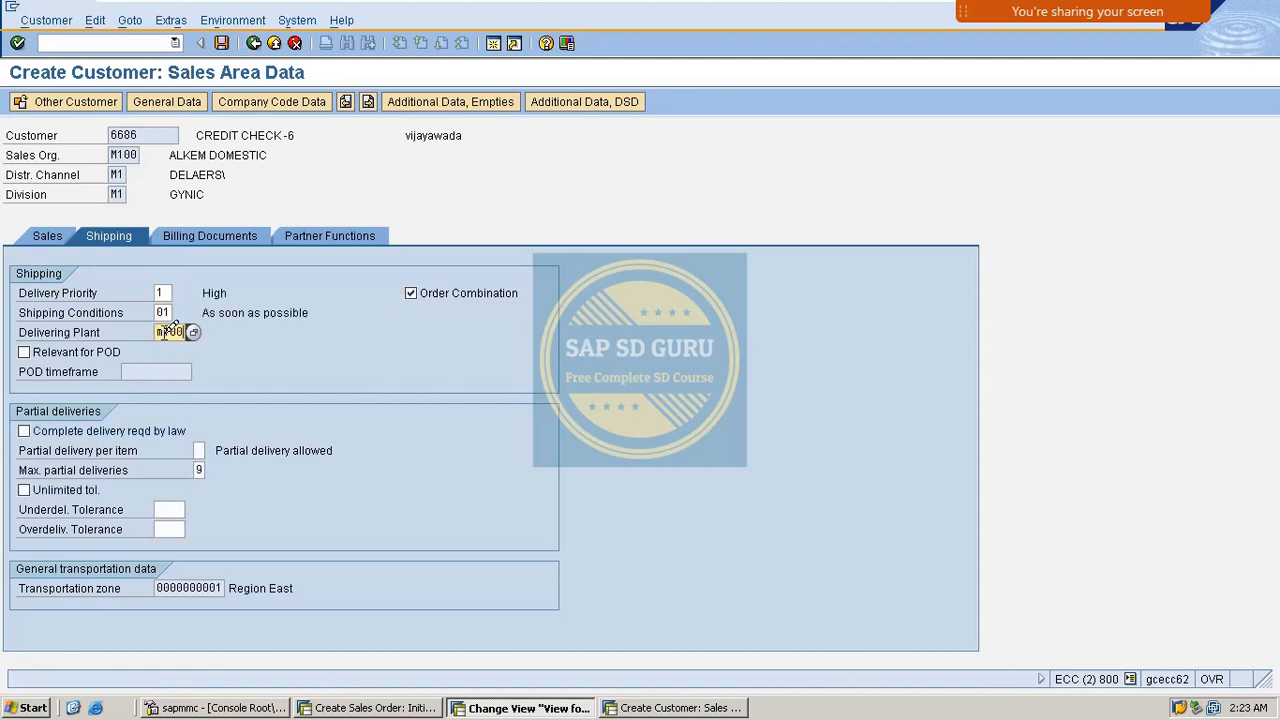
key("Return")
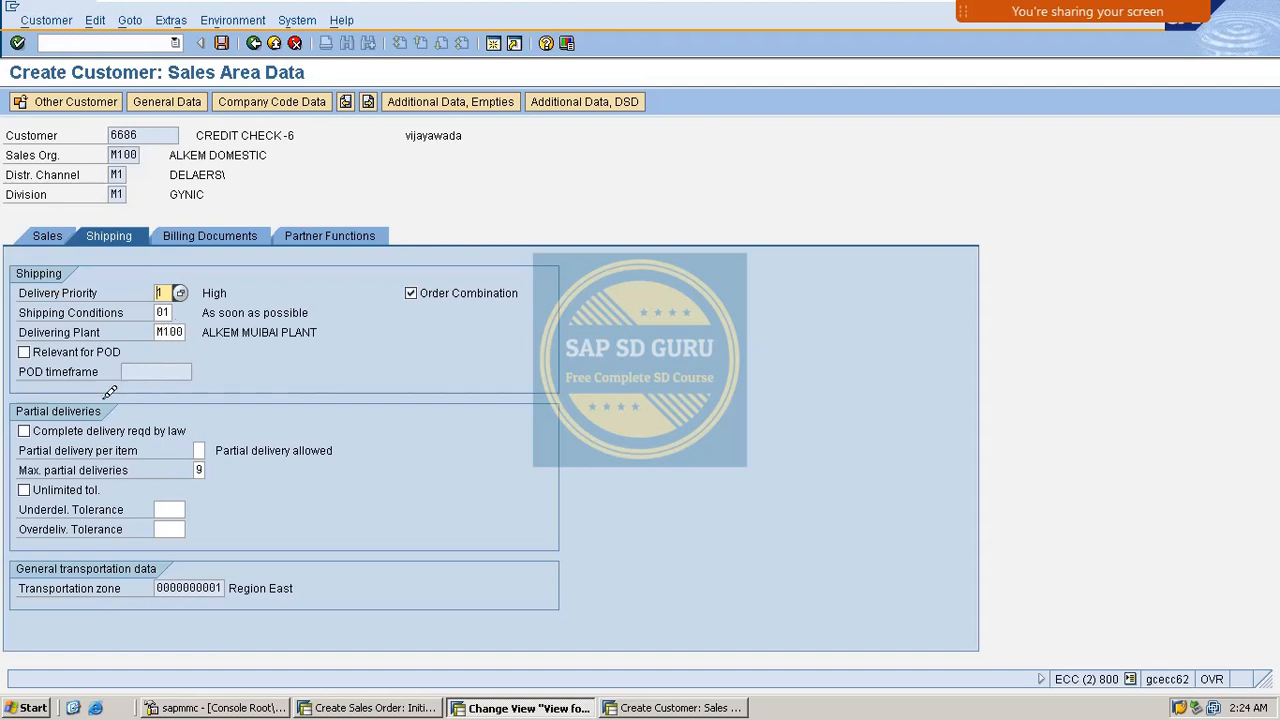
left_click(210, 240)
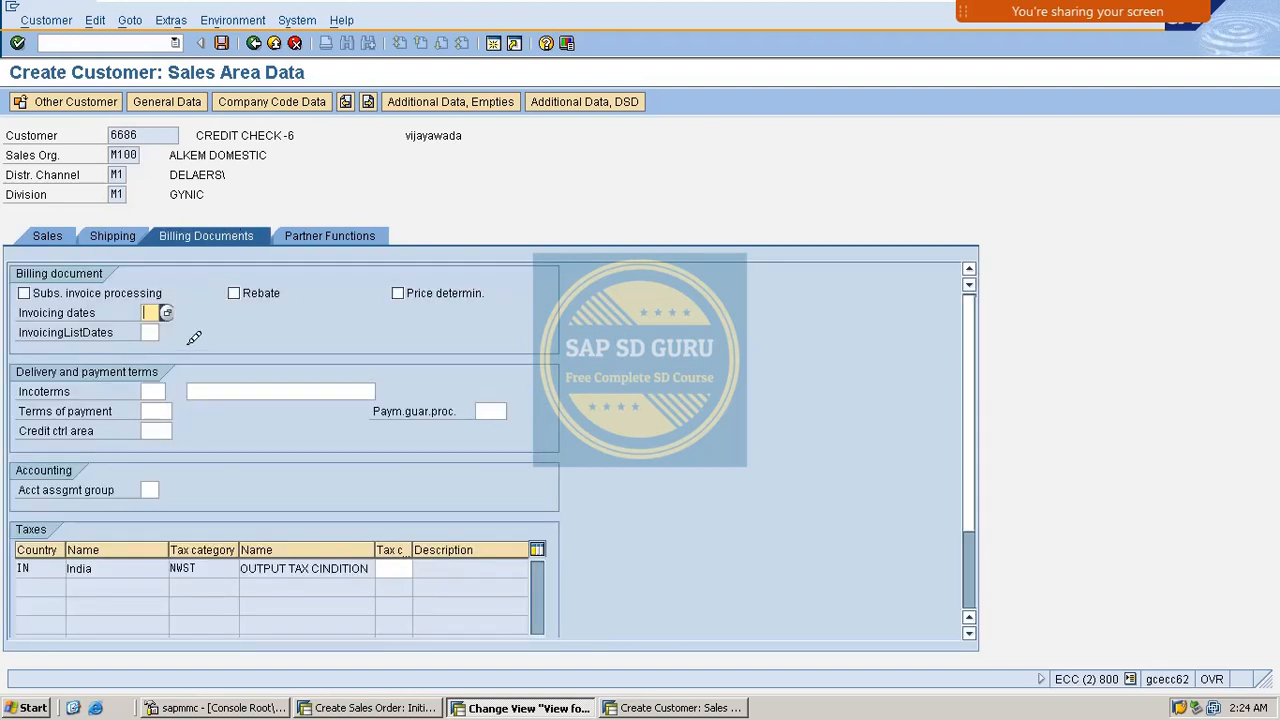
Enter Incoterms FOB with the description FOB in the customer's delivery and payment terms
left_click(153, 391)
type("FOB")
key("Tab")
type("FOB")
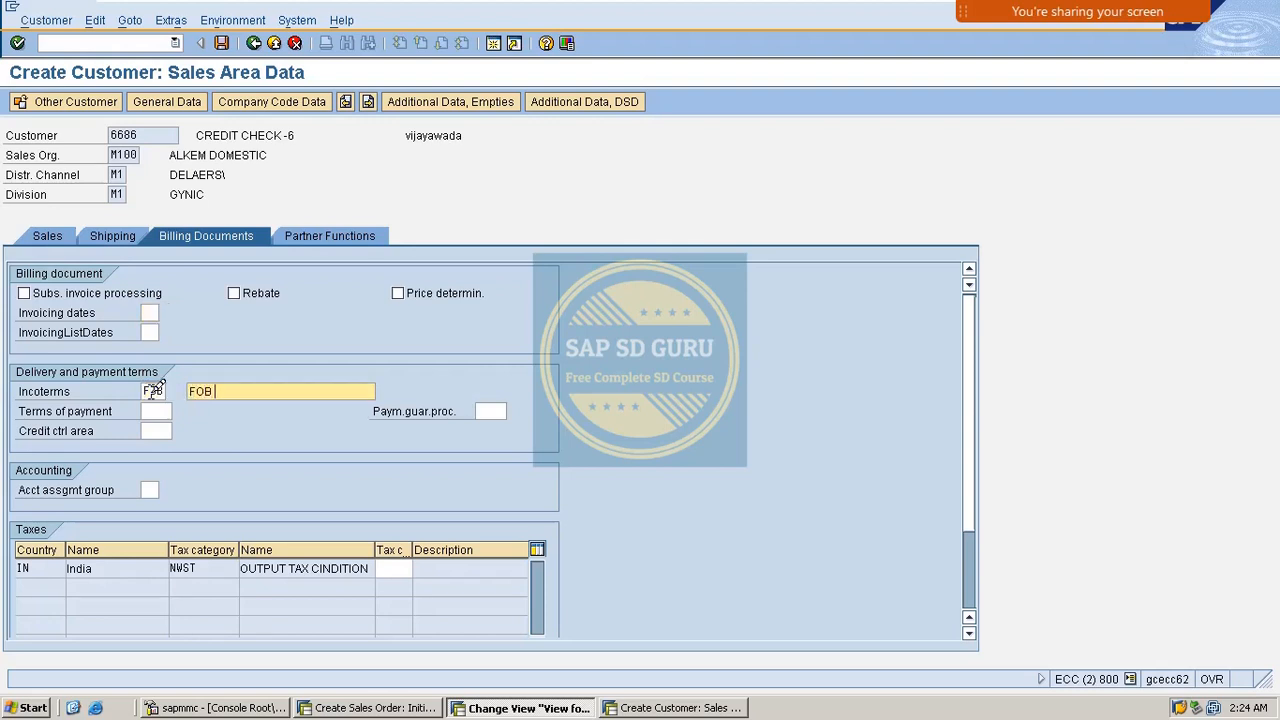
key("Tab")
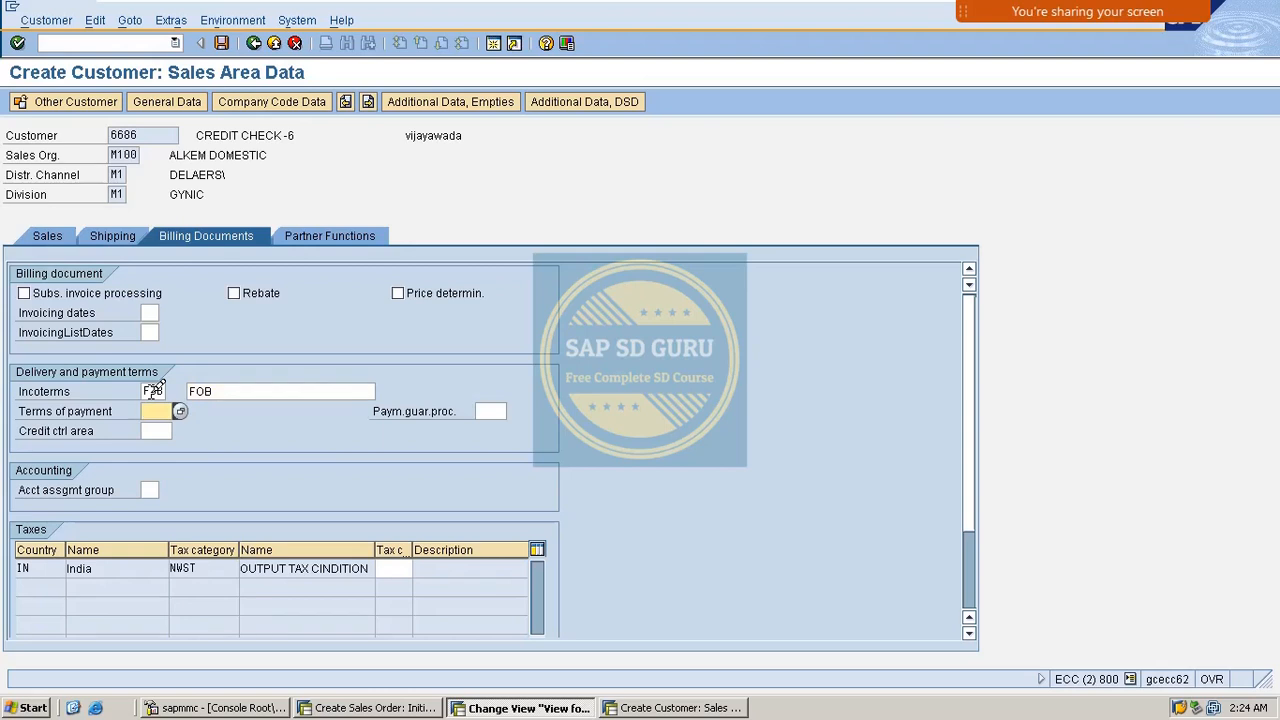
Set the customer's terms of payment to M001 and the credit control area to M100
type("m100")
key("Tab")
key("Tab")
type("m100")
key("Return")
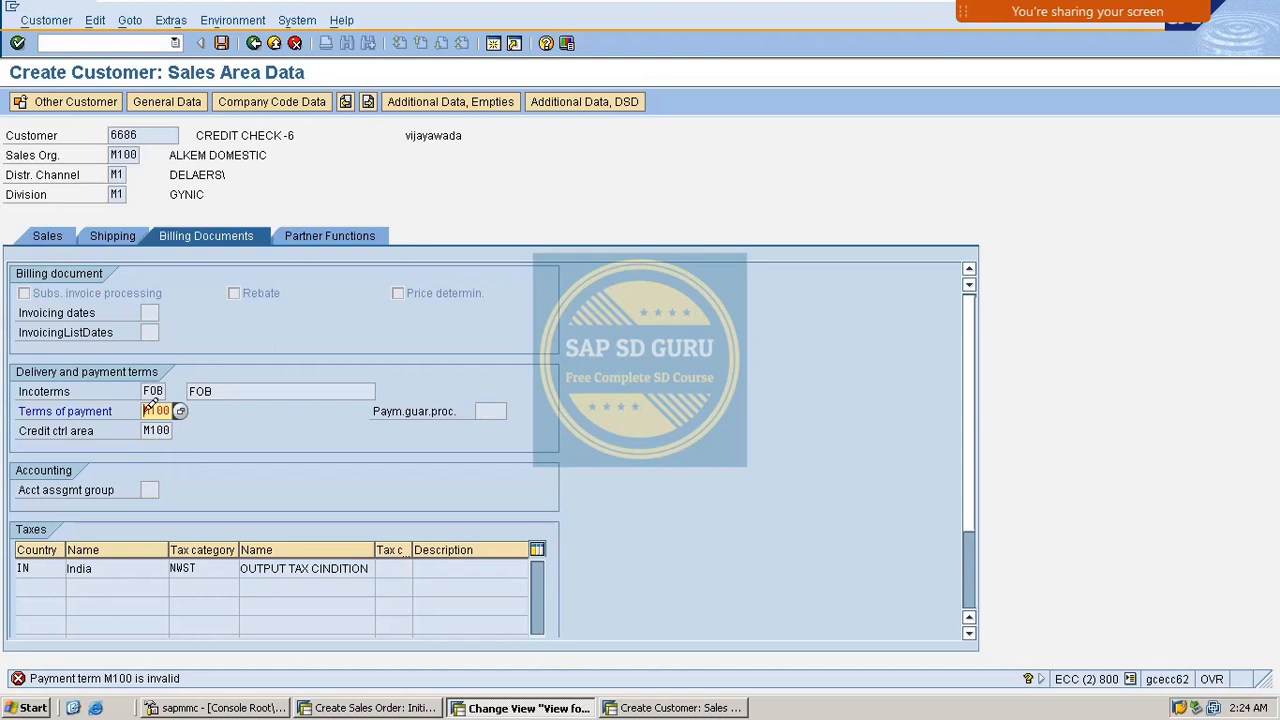
left_click_drag(146, 410, 1011, 415)
type("m000")
key("Return")
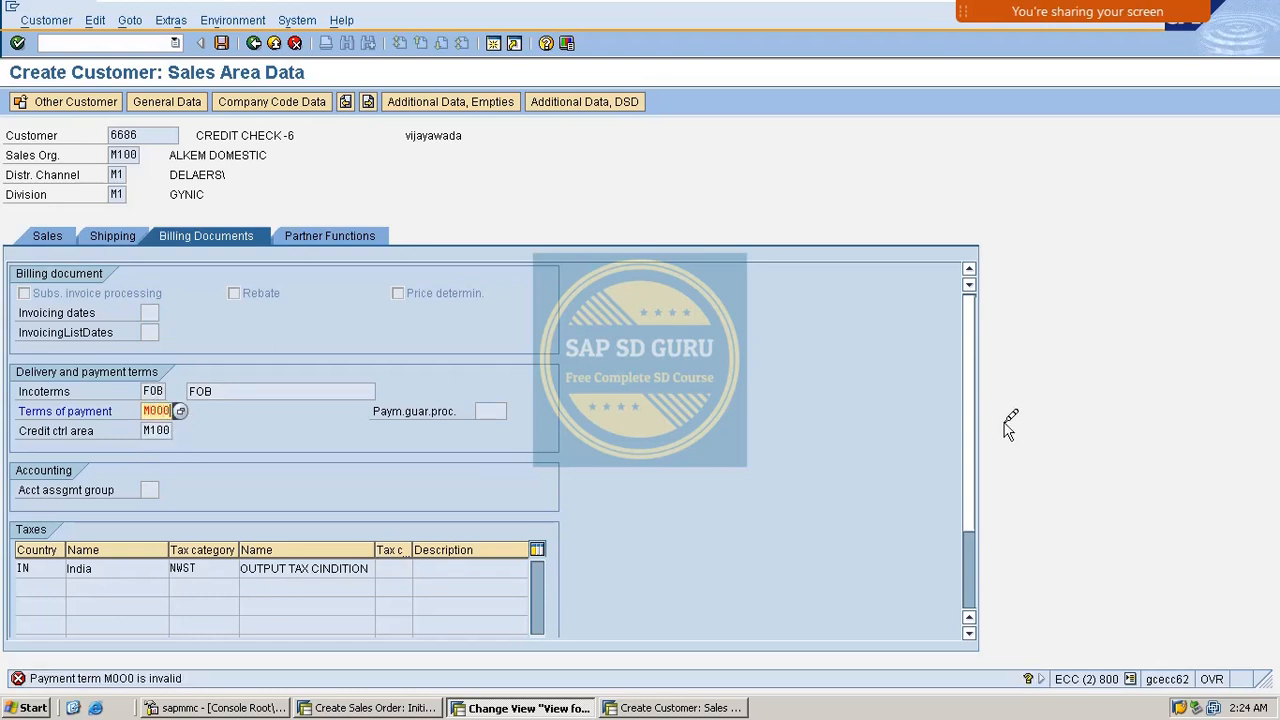
key("Return")
type("m001")
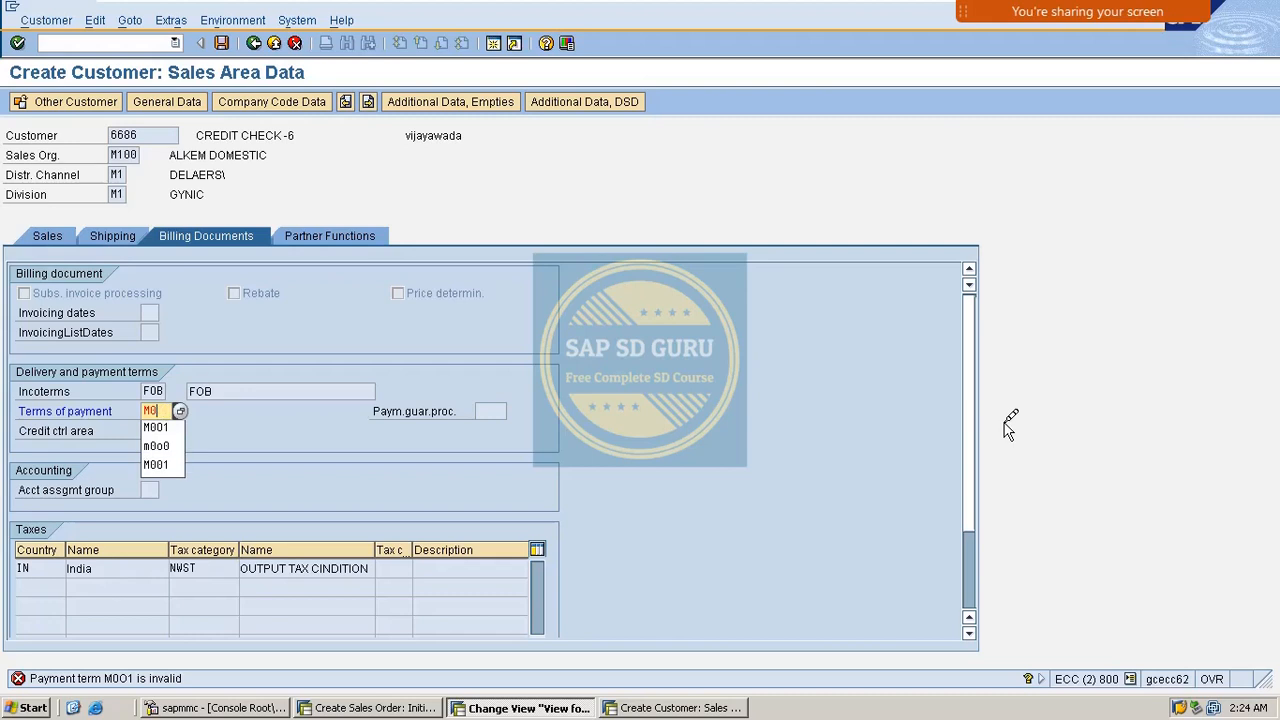
key("Return")
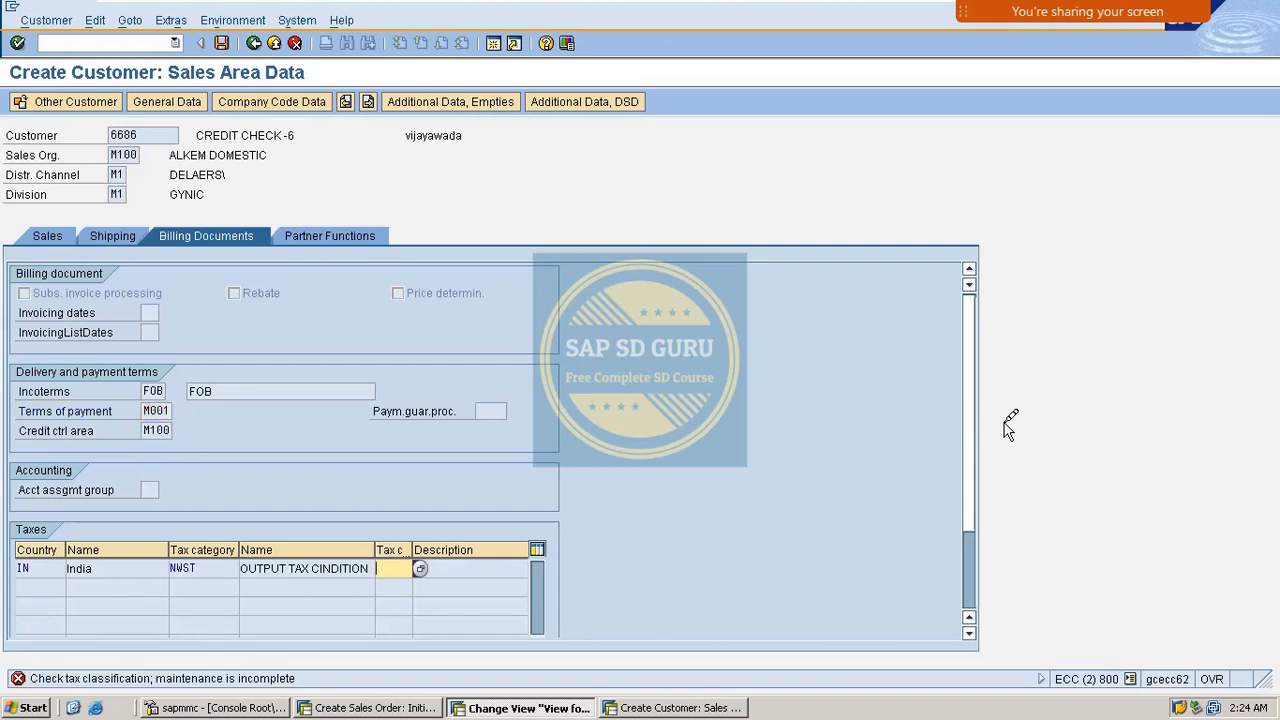
Set the tax classification for India to 1, then save the customer after checking the partner functions
type("1")
key("Return")
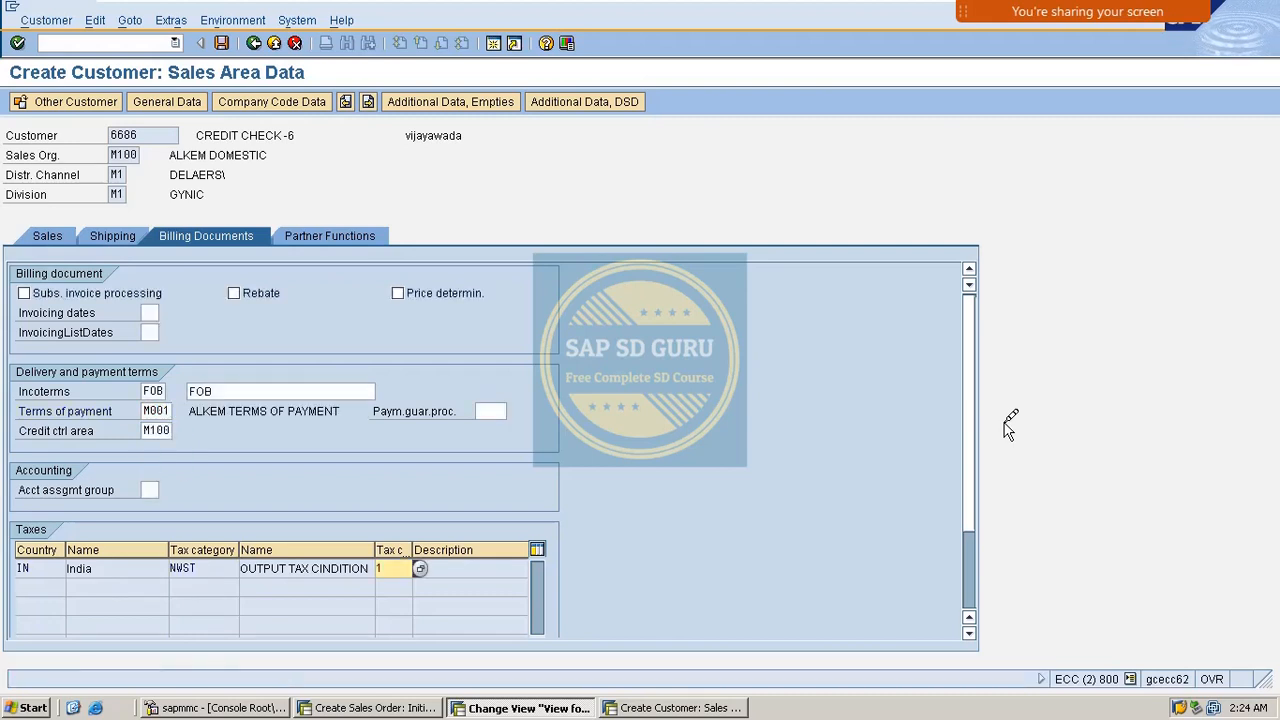
left_click(332, 232)
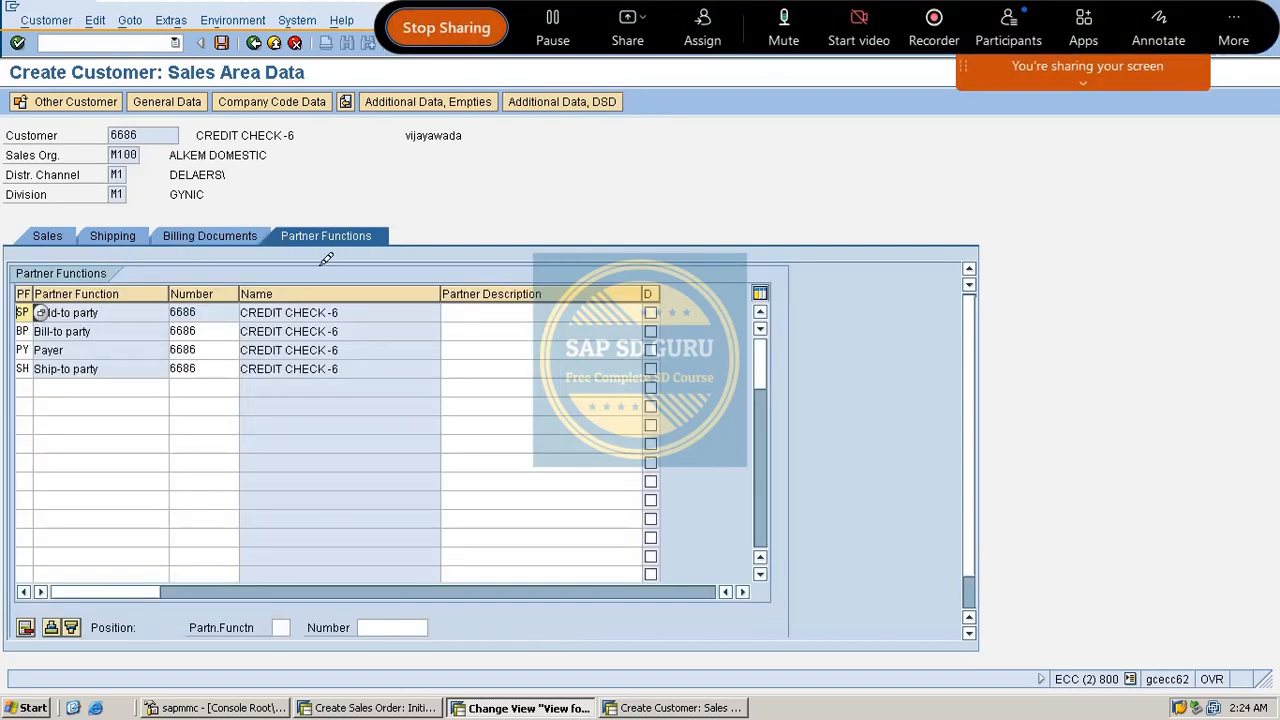
left_click(221, 42)
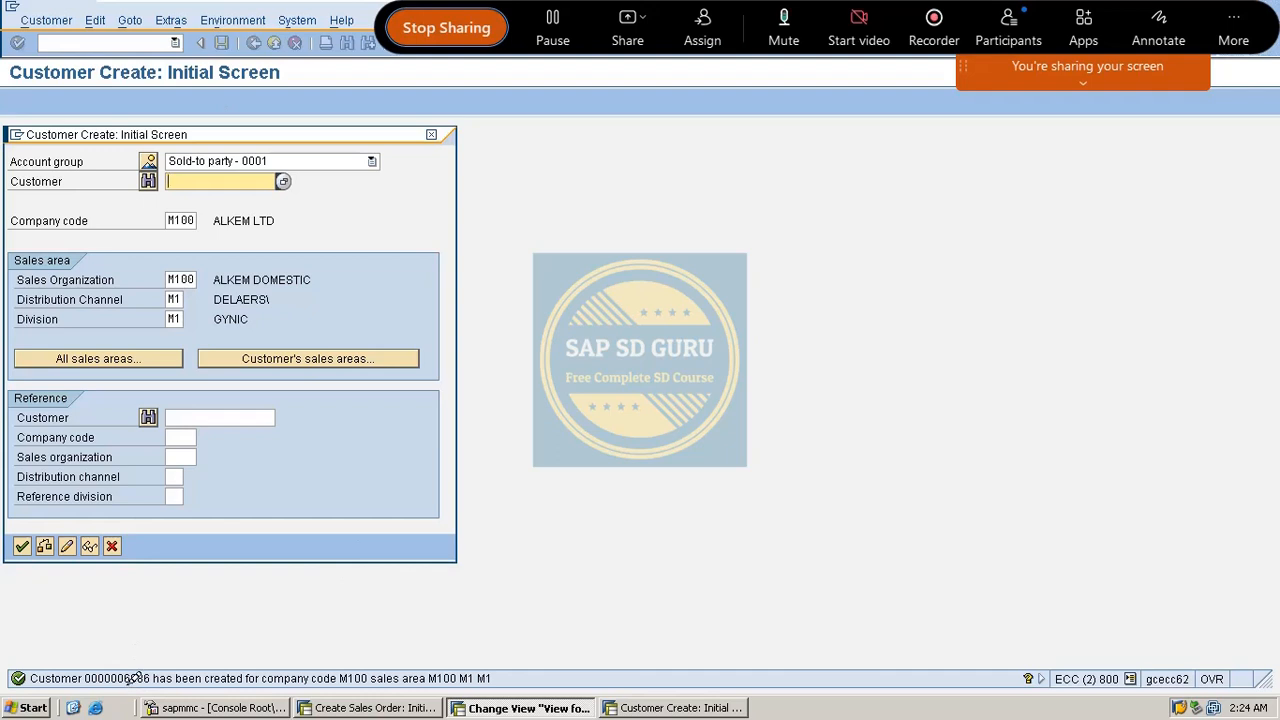
Review the CREDIT CHECK -6 customer's credit limit and risk category for credit control area M100 in transaction FD32
left_click(434, 131)
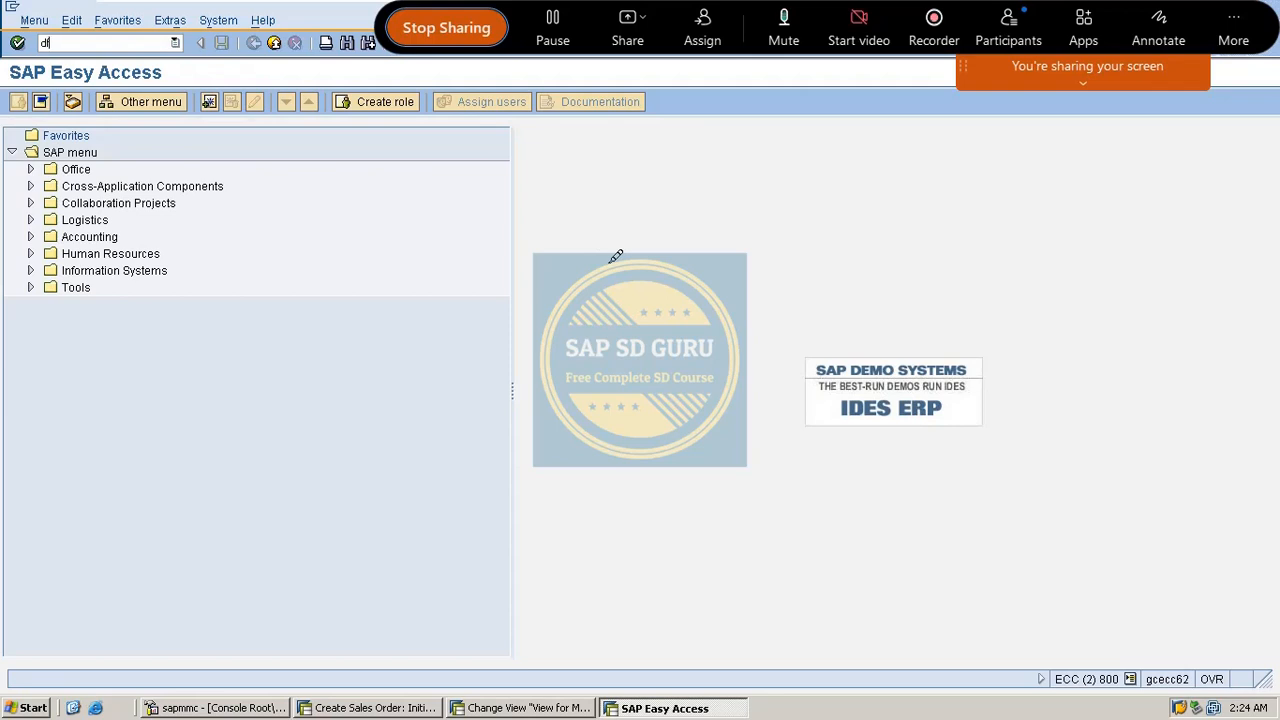
type("fd32")
key("Return")
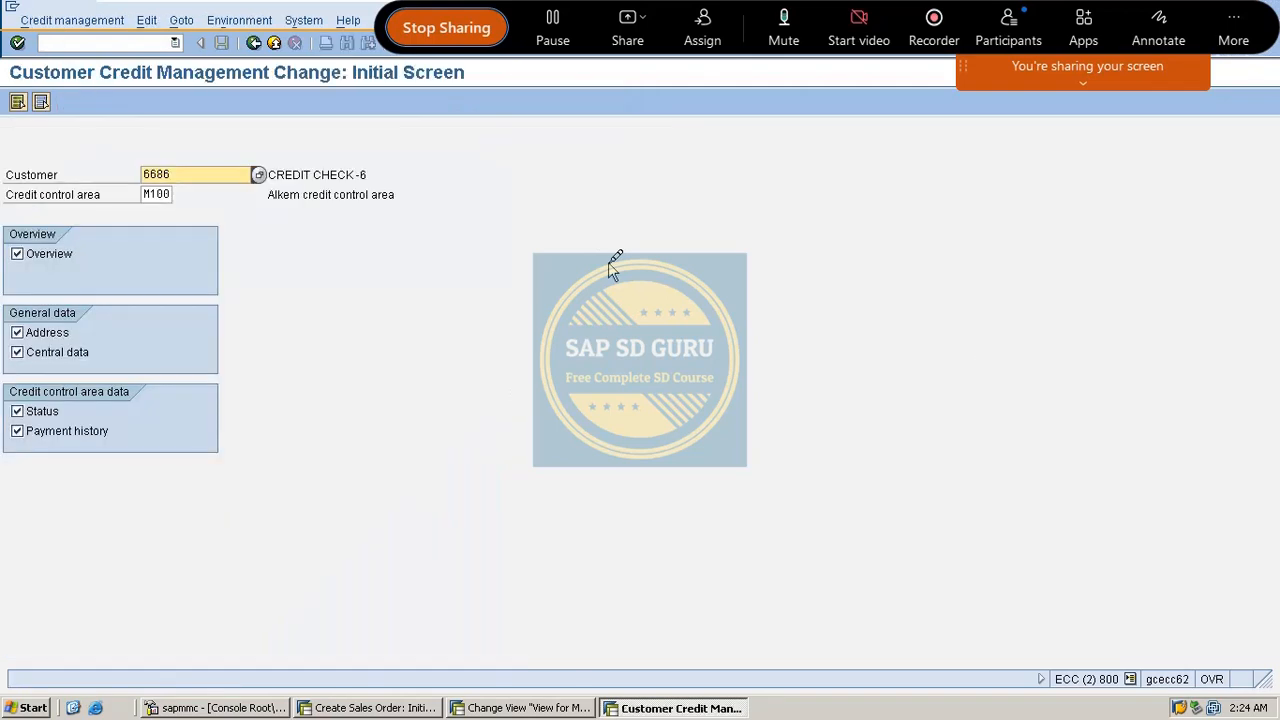
key("Return")
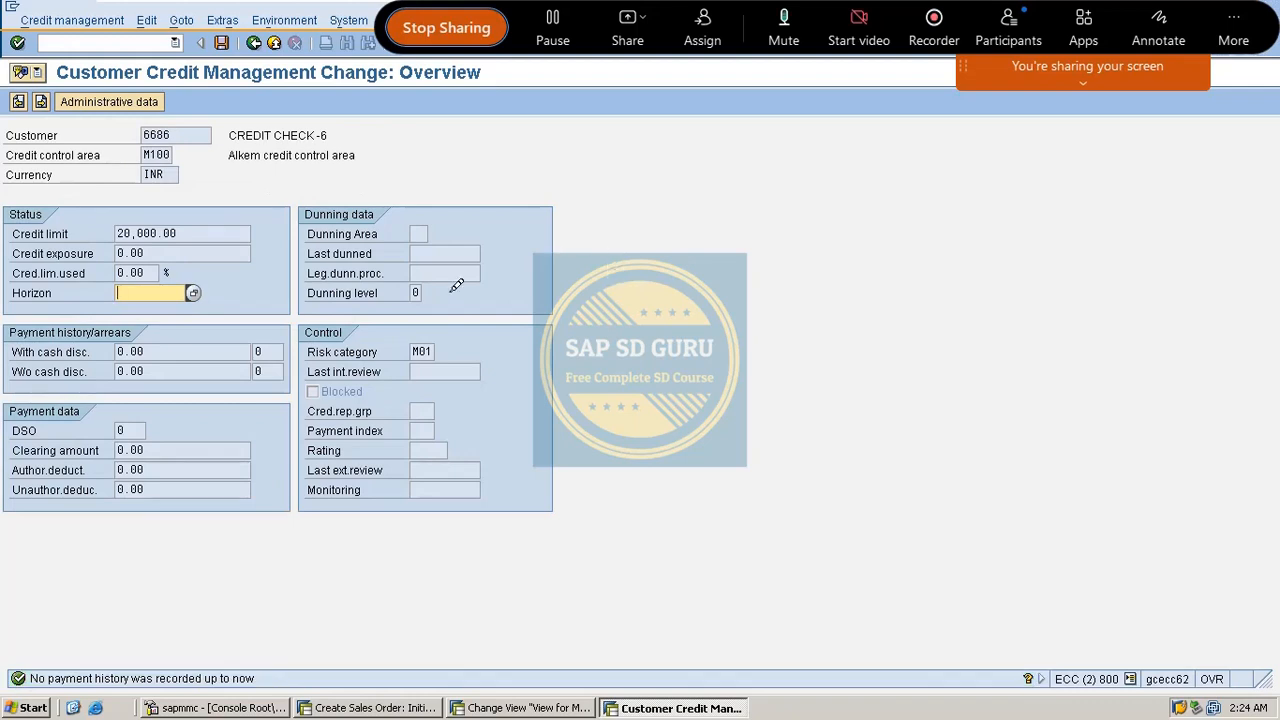
left_click_drag(205, 229, 1, 205)
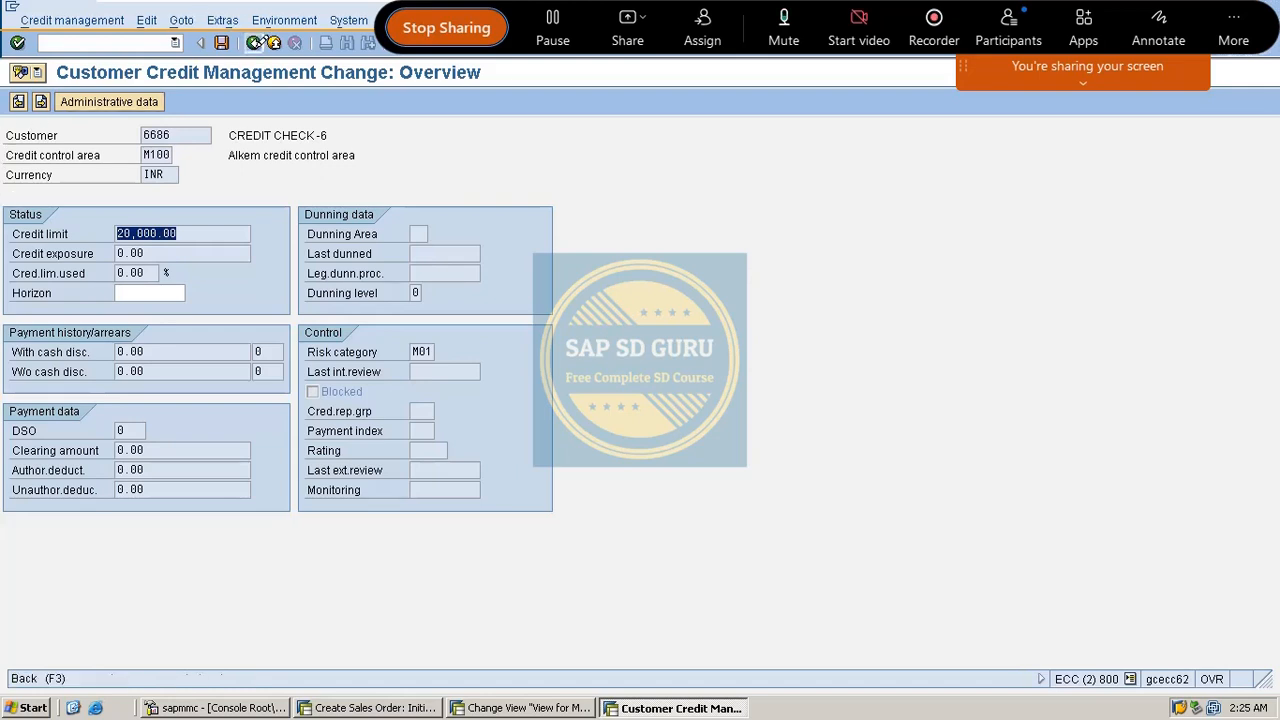
left_click(255, 43)
left_click(266, 44)
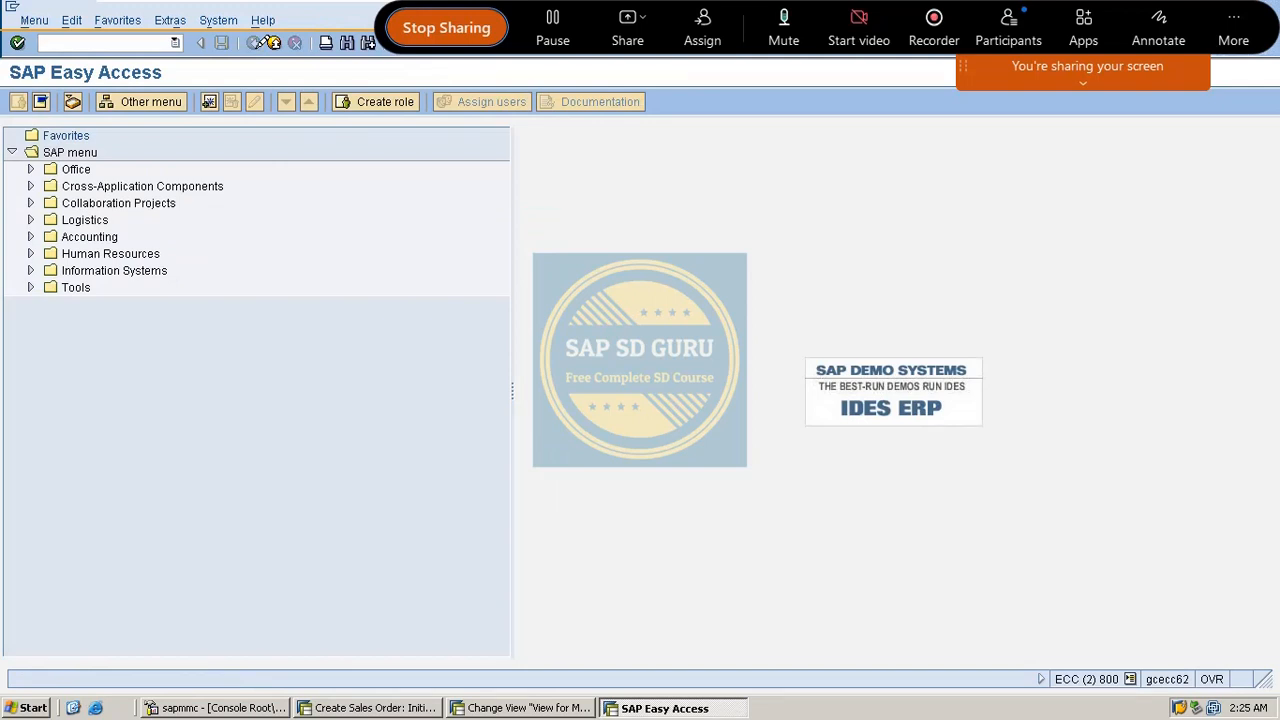
Start a standard sales order with transaction VA01 and enter the CREDIT CHECK -6 customer as sold-to party
type("va01")
key("Return")
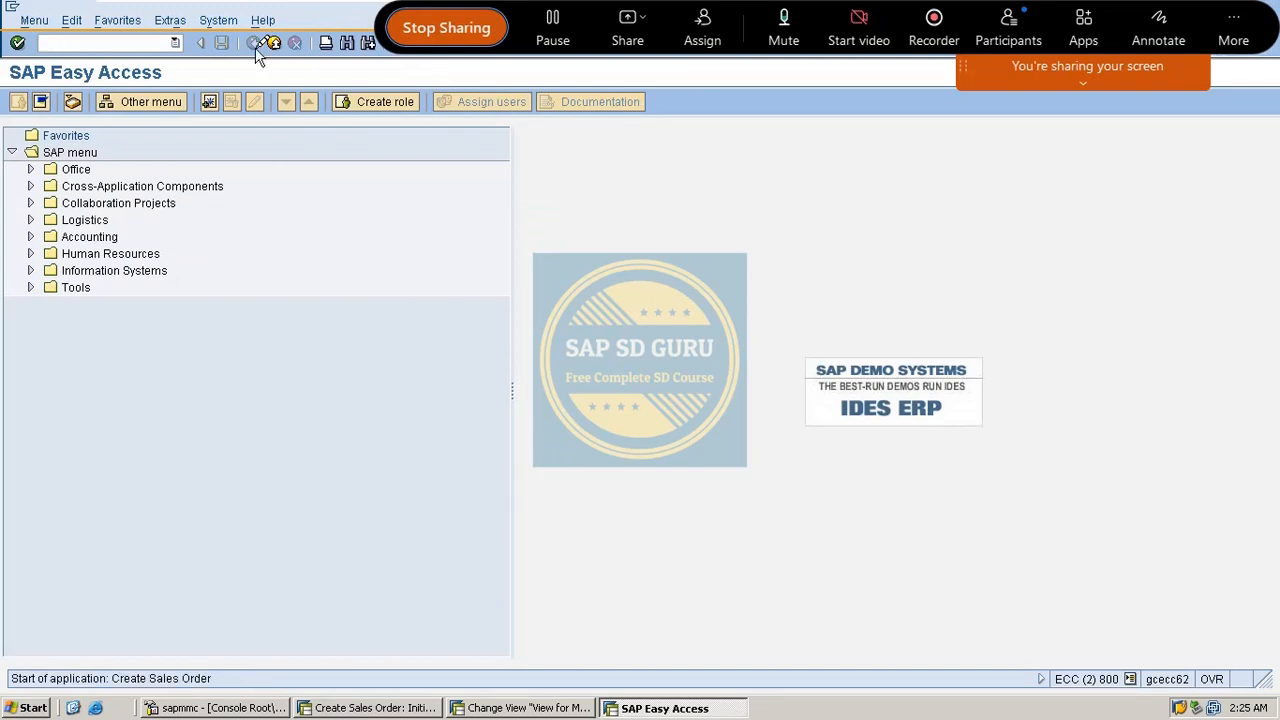
key("Return")
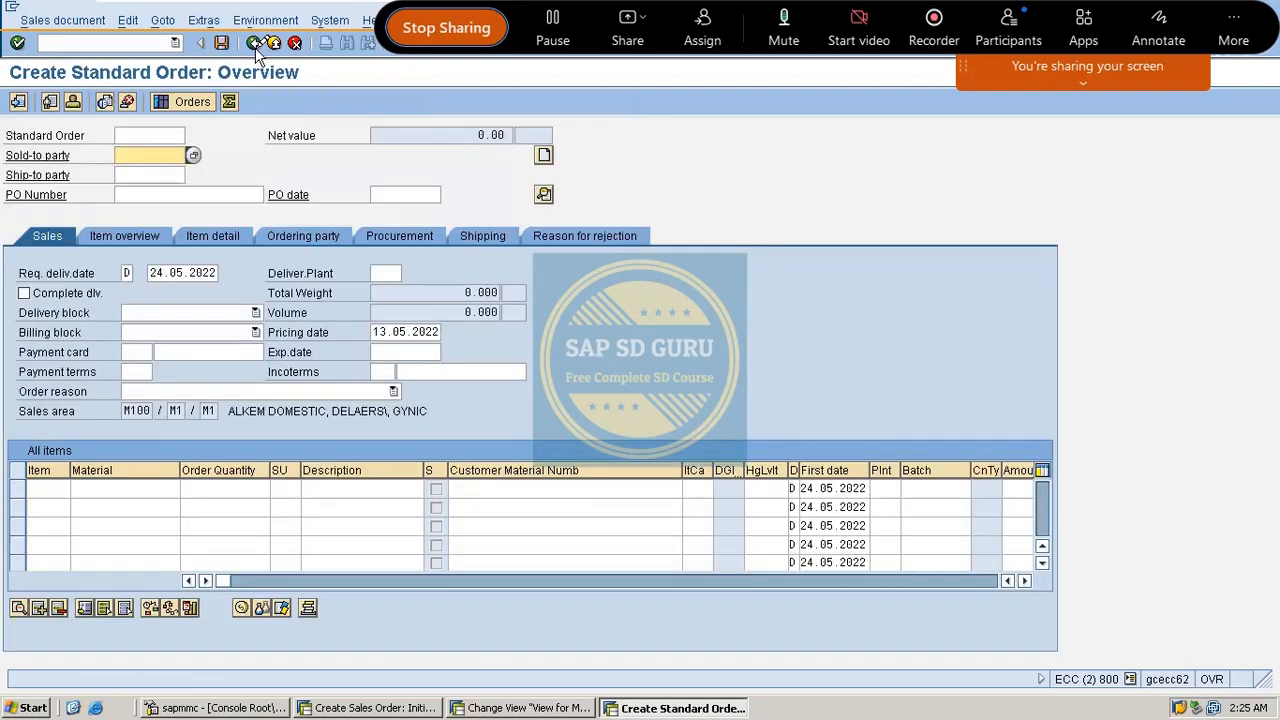
key("Down")
key("Return")
key("BackSpace")
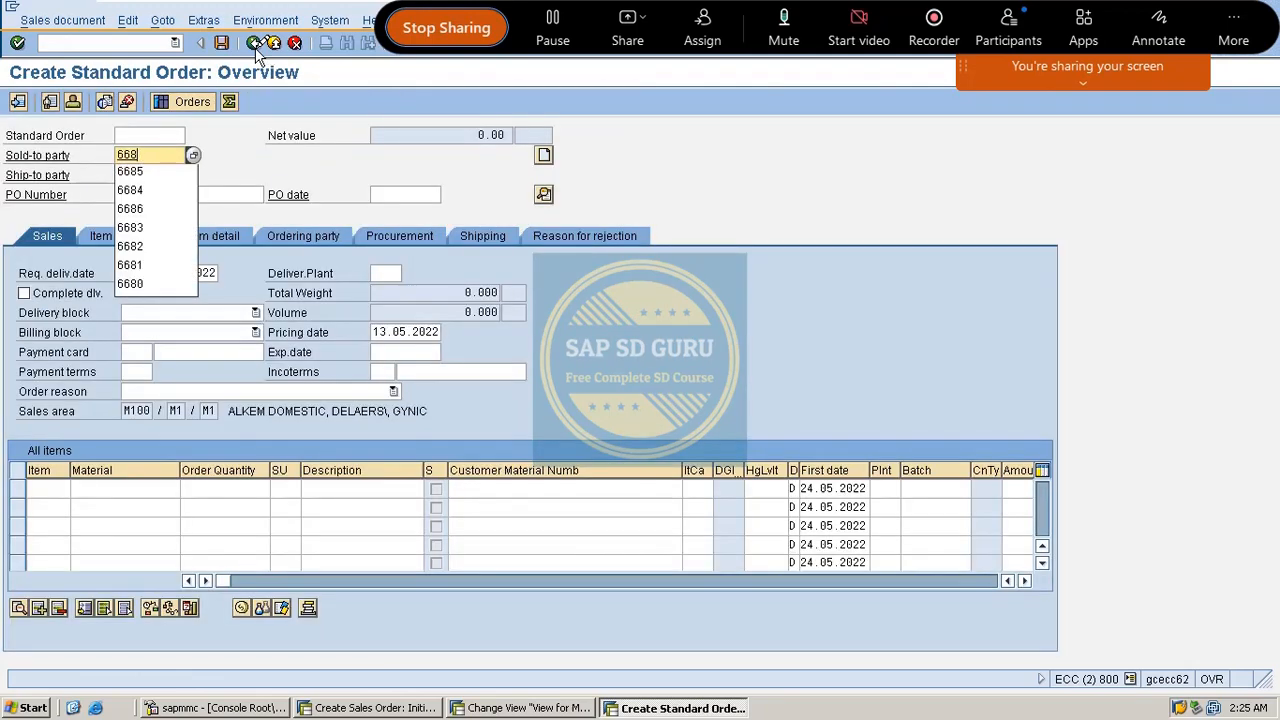
type("6")
key("Return")
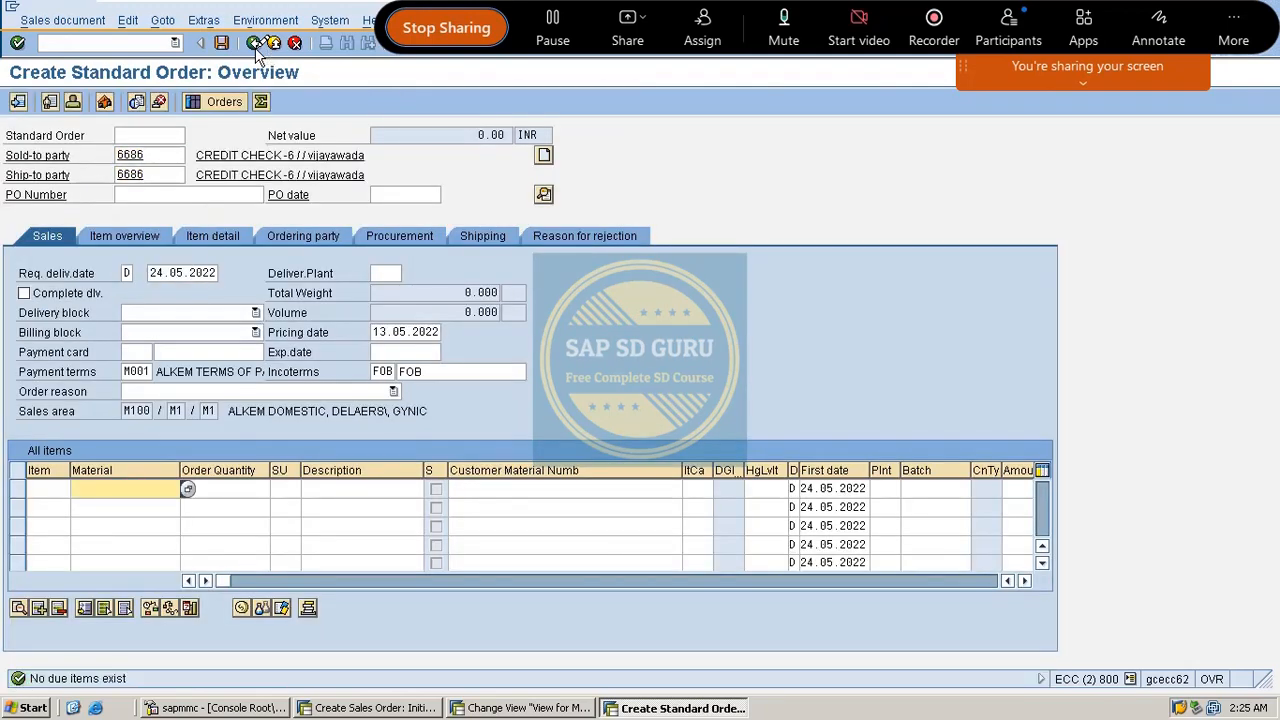
Add material VAXINE-150 as the first order item and set its order quantity to 2
key("Down")
key("Down")
key("Return")
key("BackSpace")
key("BackSpace")
key("BackSpace")
key("Down")
key("Down")
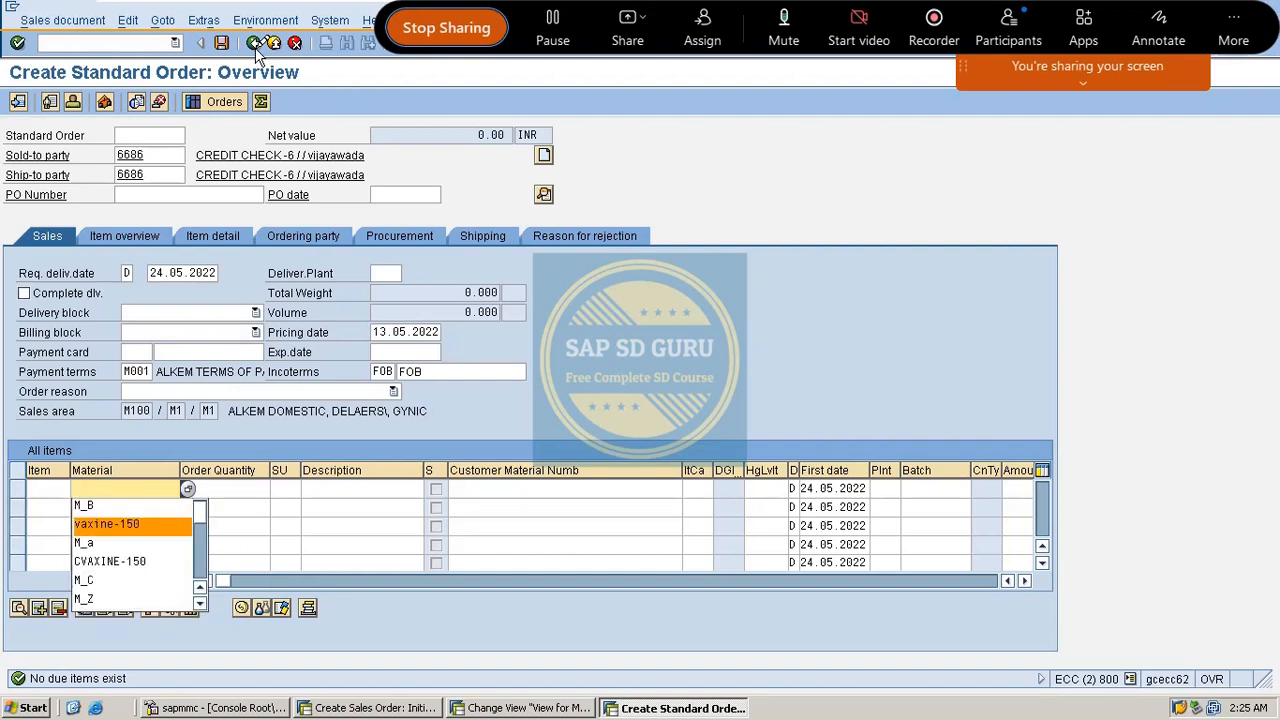
key("Return")
left_click(258, 48)
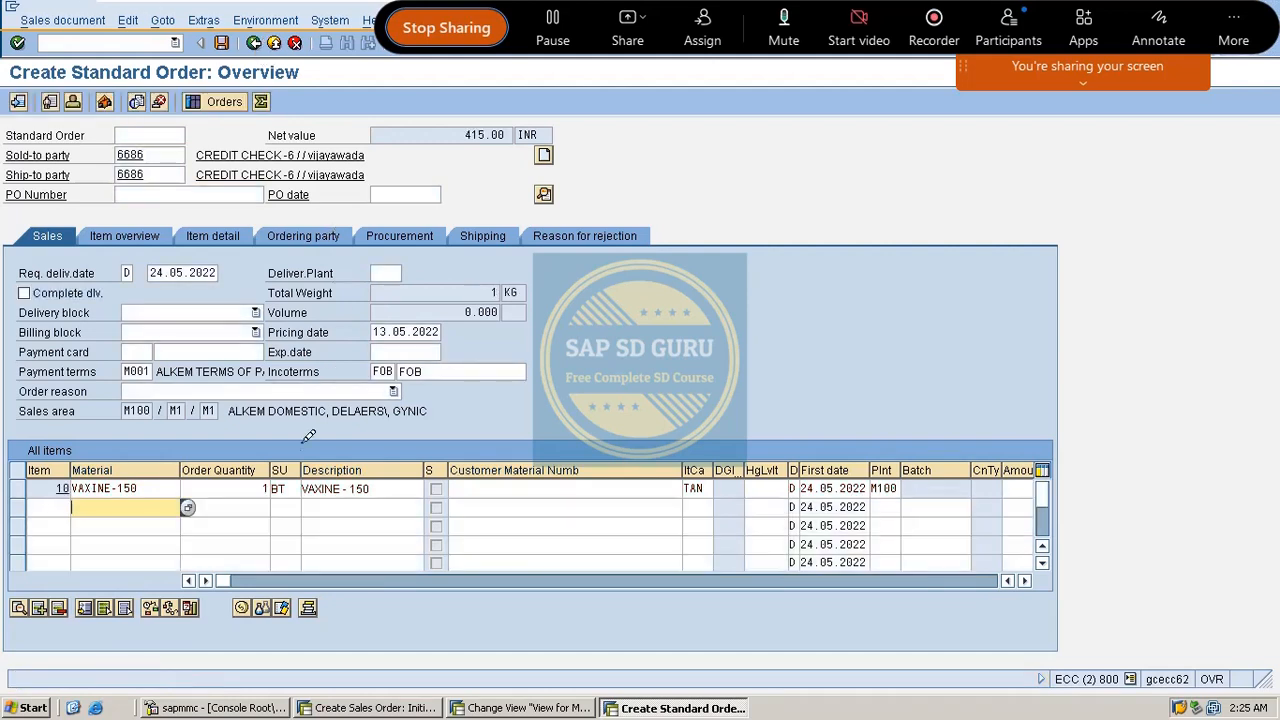
left_click(263, 486)
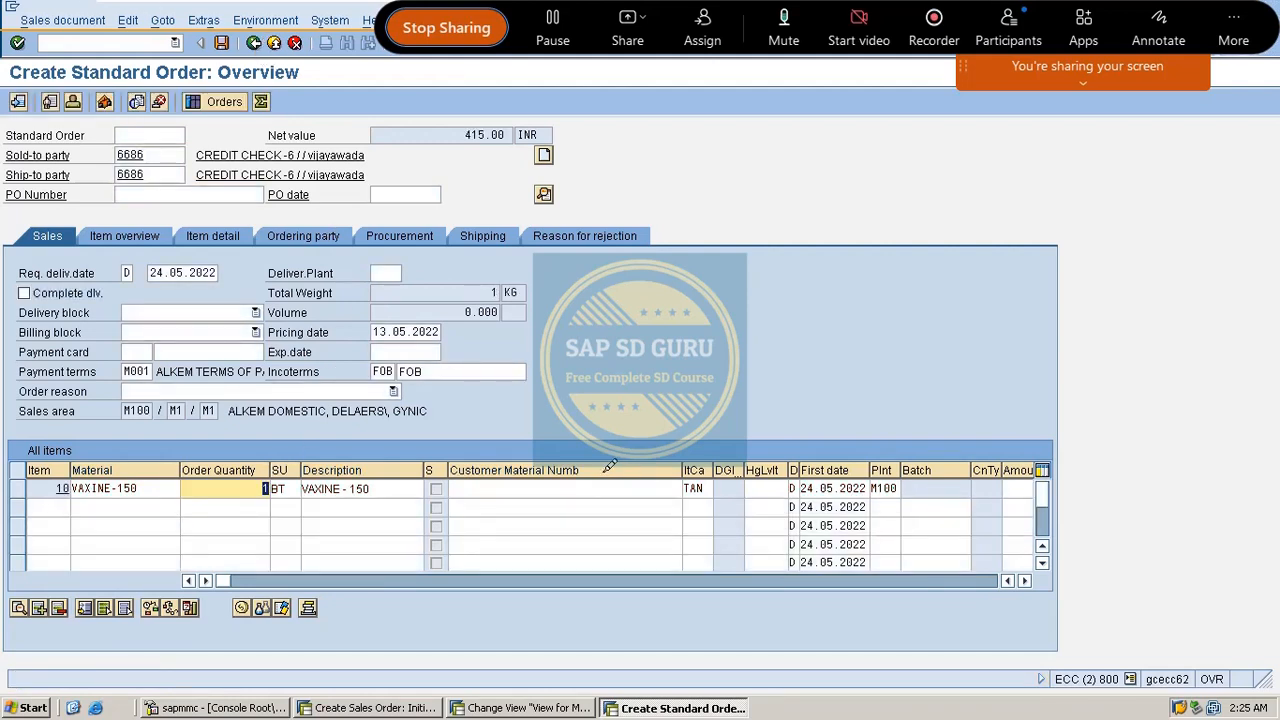
type("2")
key("Return")
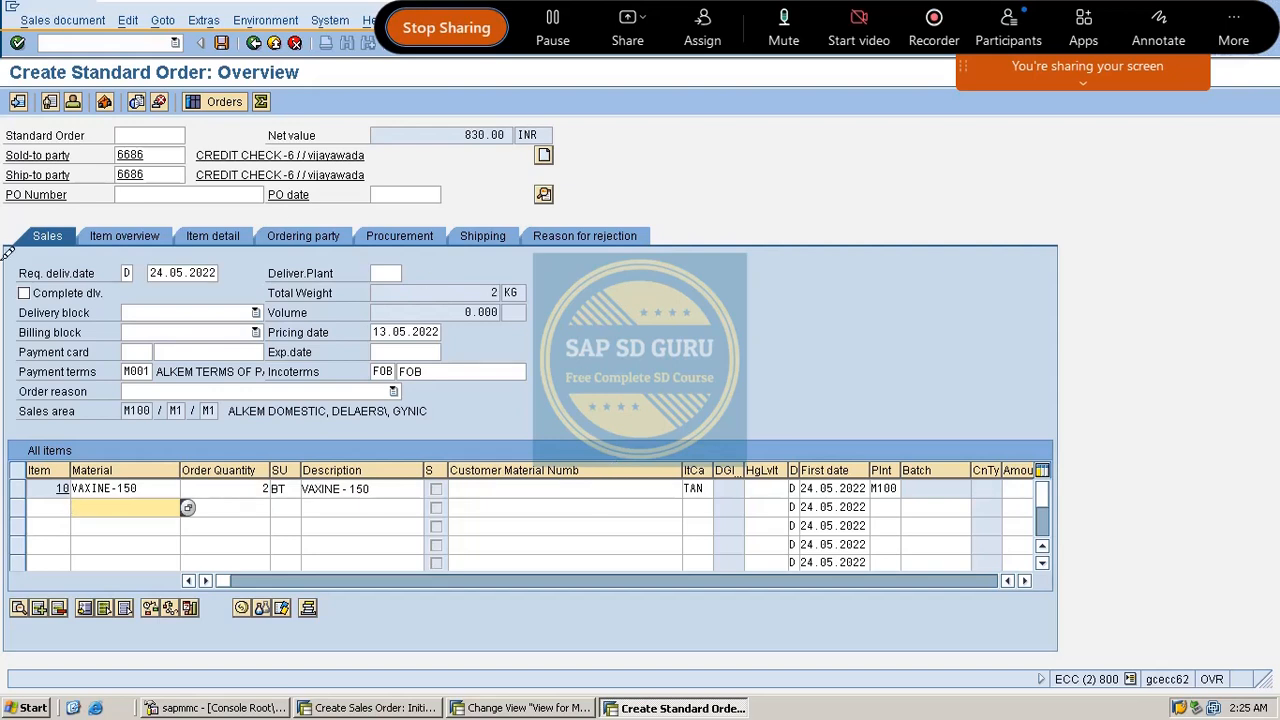
Save the standard order and go directly to creating its outbound delivery
left_click(62, 20)
left_click(112, 162)
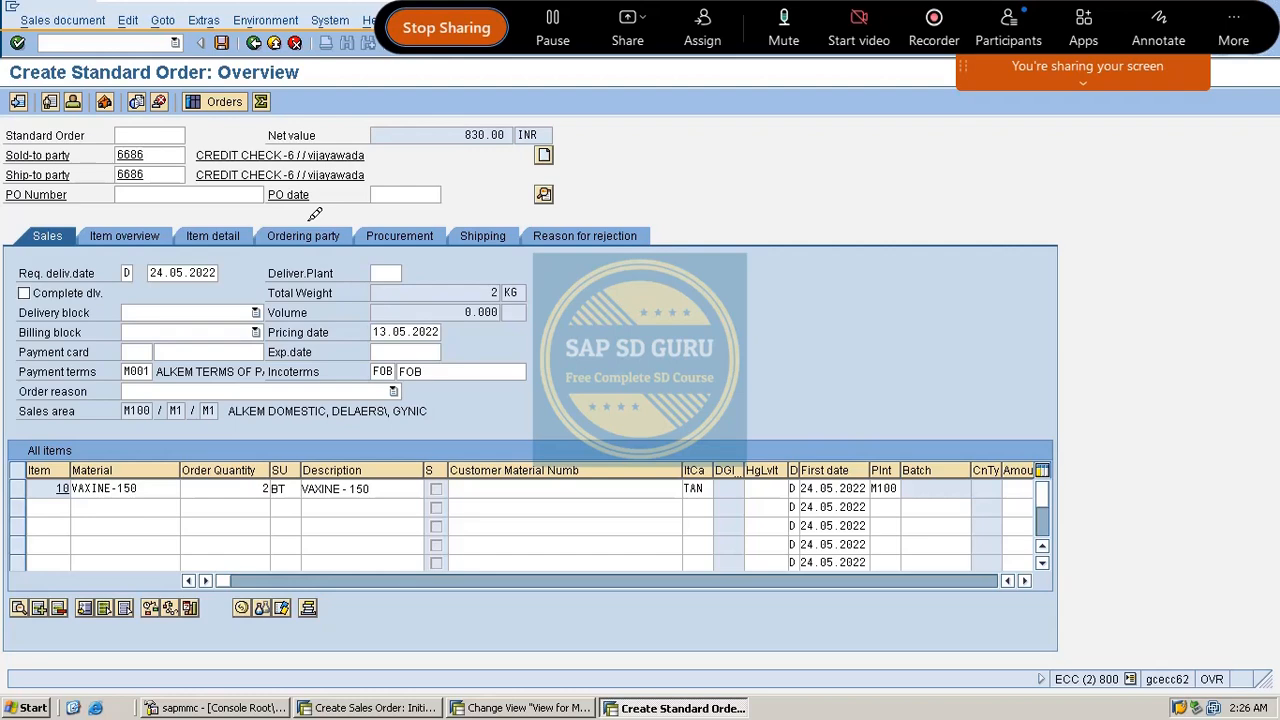
key("ctrl+s")
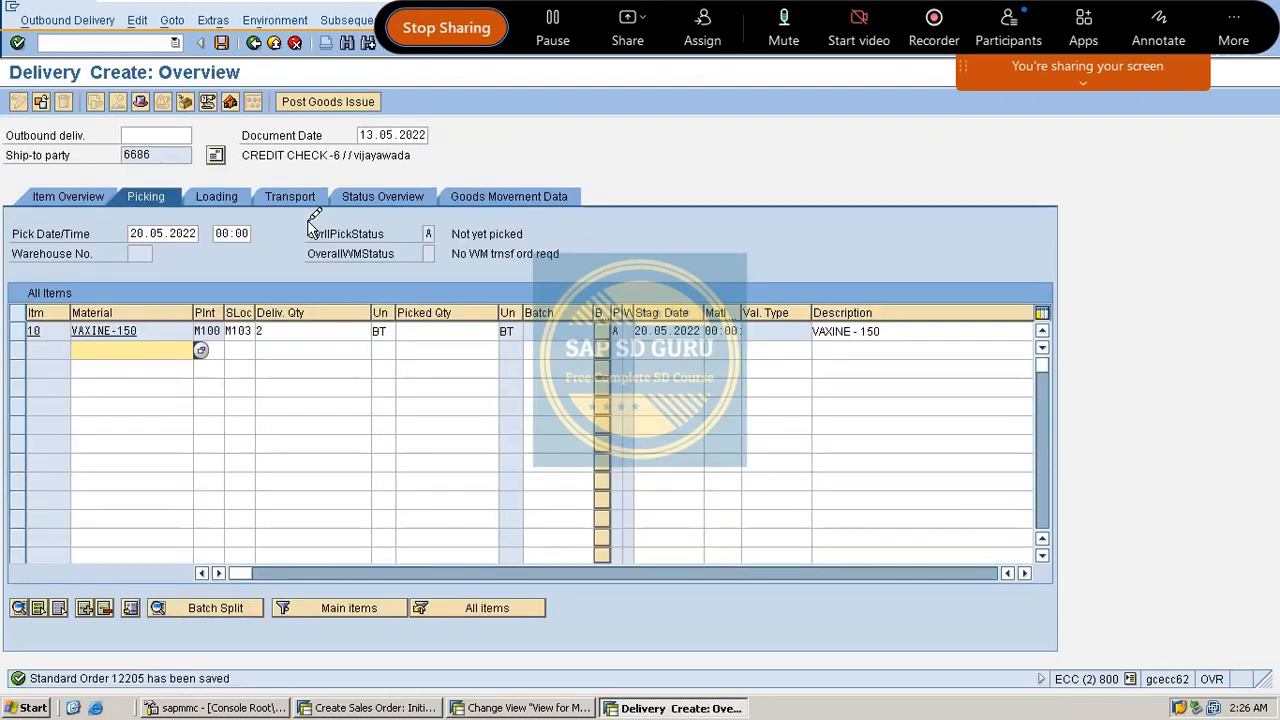
Set the picked quantity of VAXINE-150 to 2 and post the goods issue for the delivery
left_click(430, 332)
type("2")
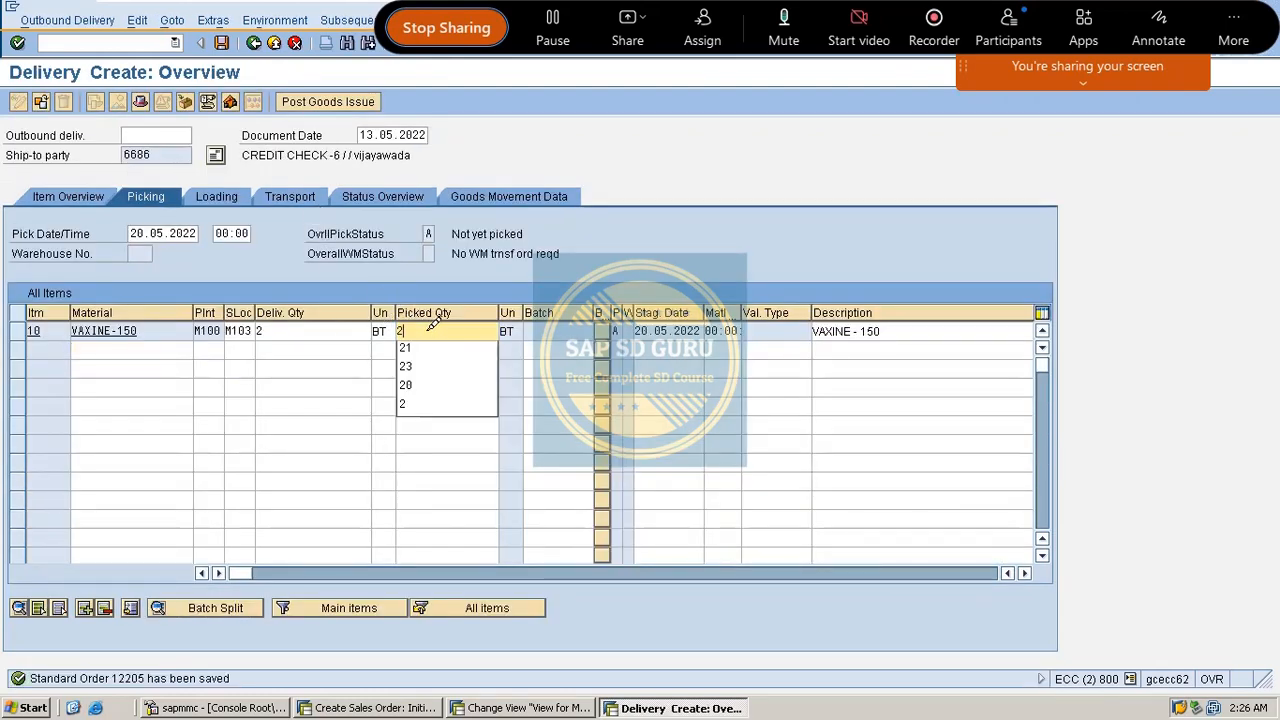
key("Return")
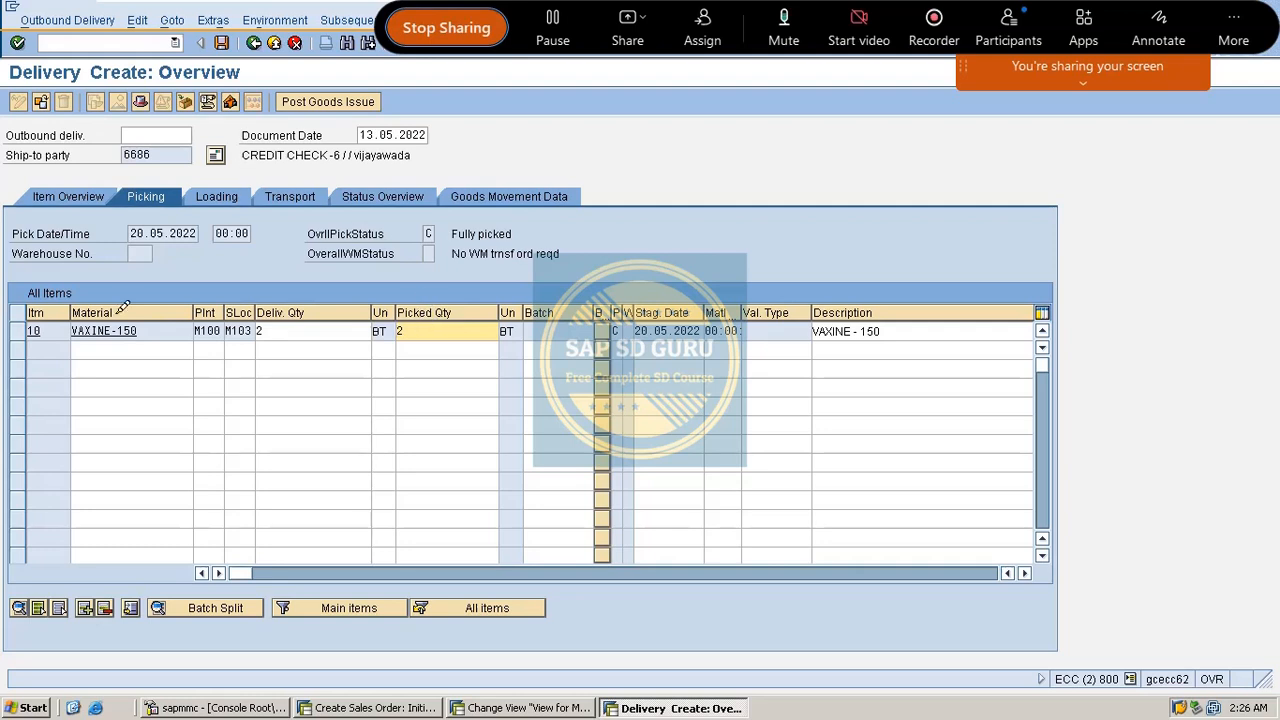
left_click(311, 100)
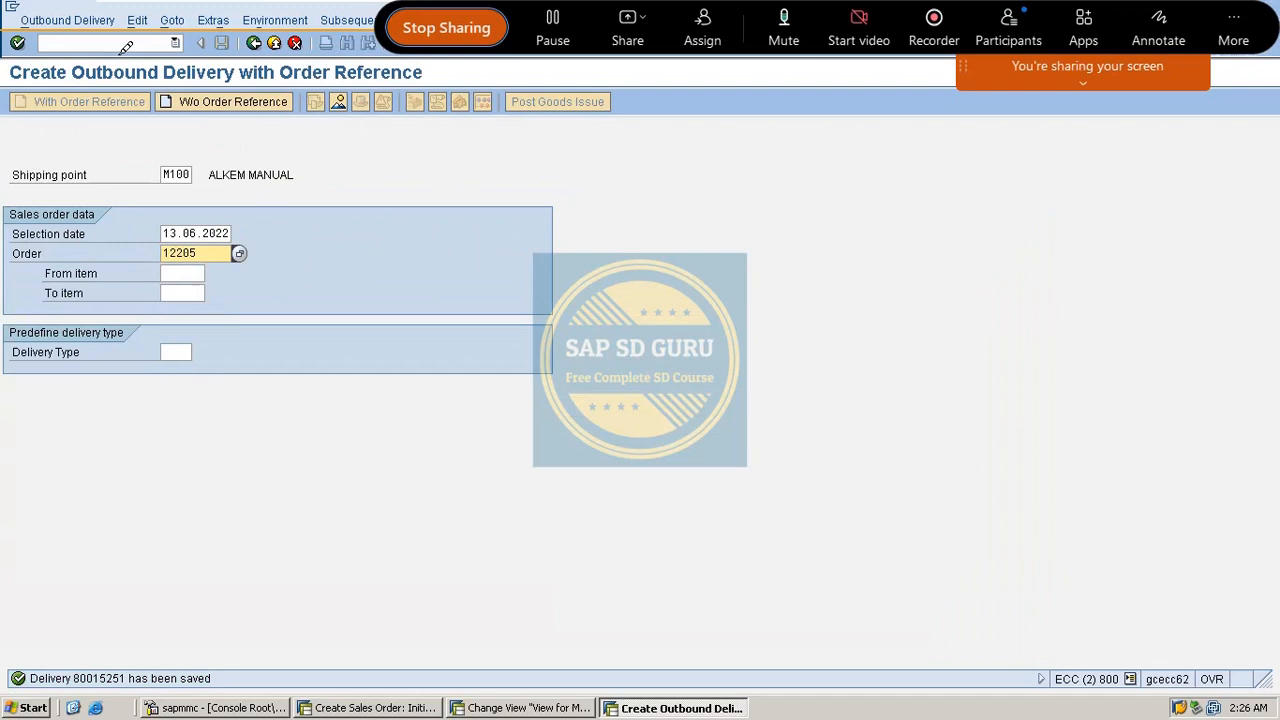
Start transaction VF01 and create an invoice for the delivery just saved
left_click(122, 42)
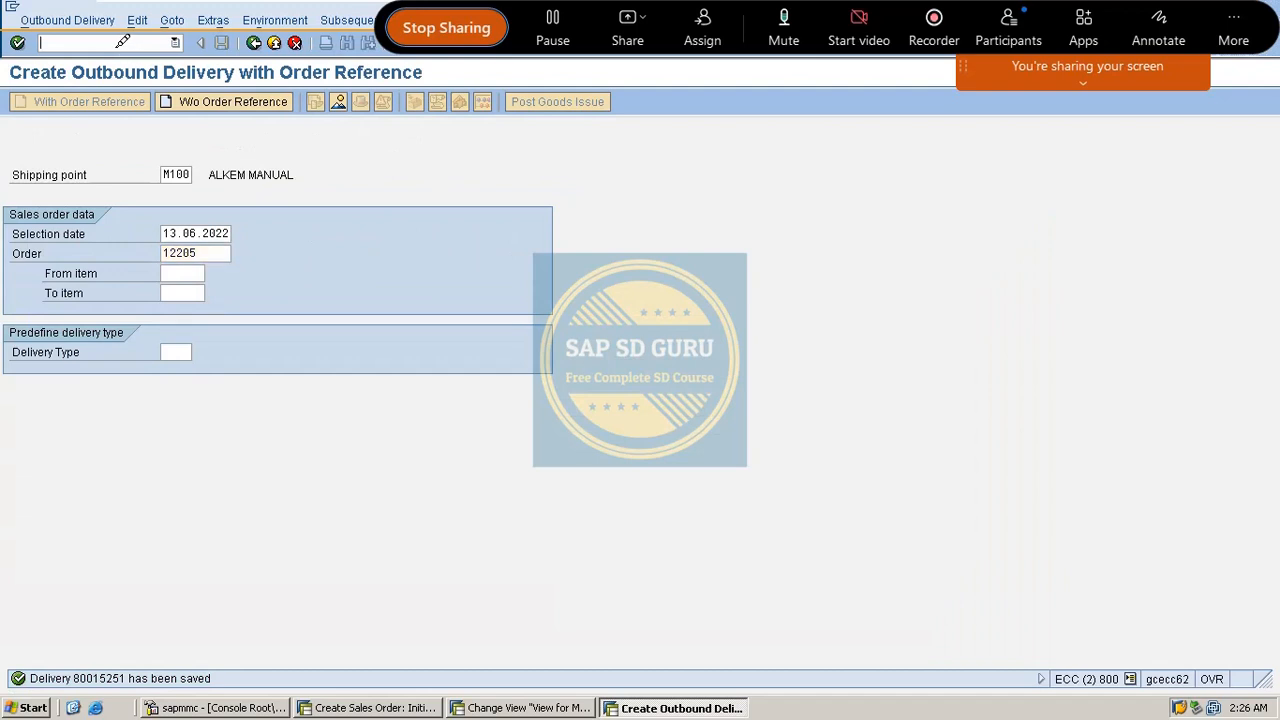
type("/nvf01")
key("Return")
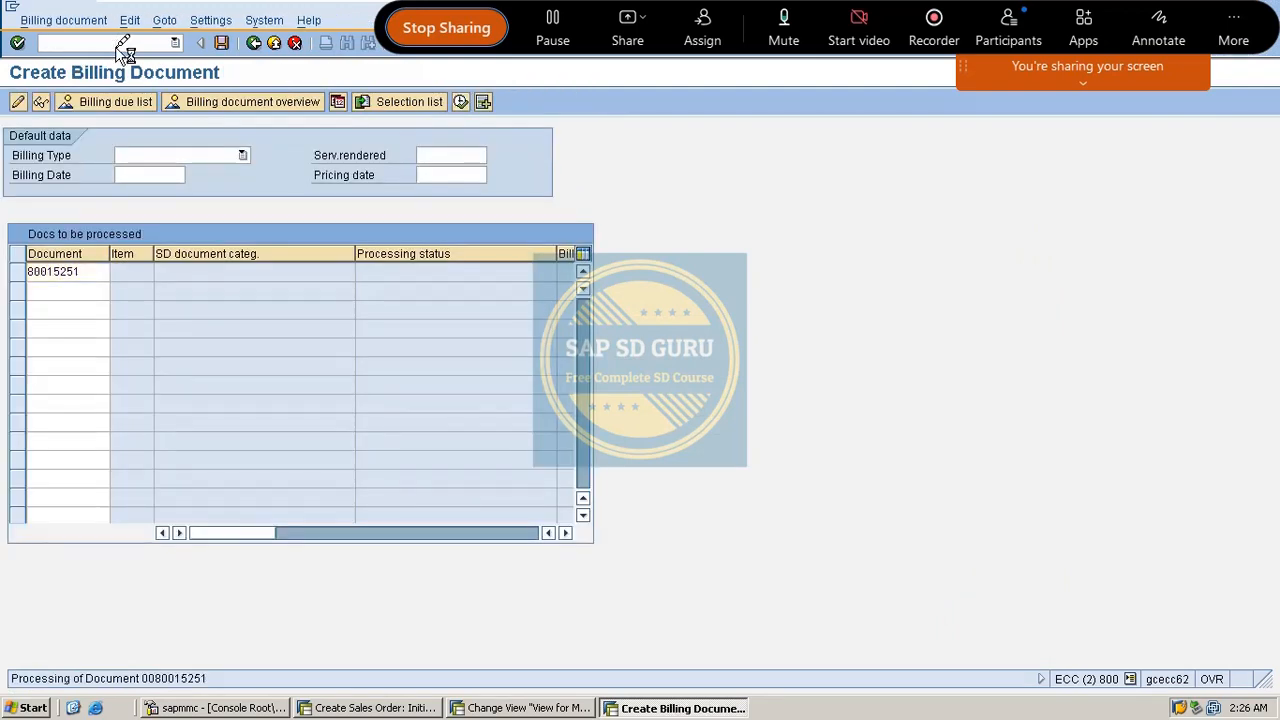
key("Return")
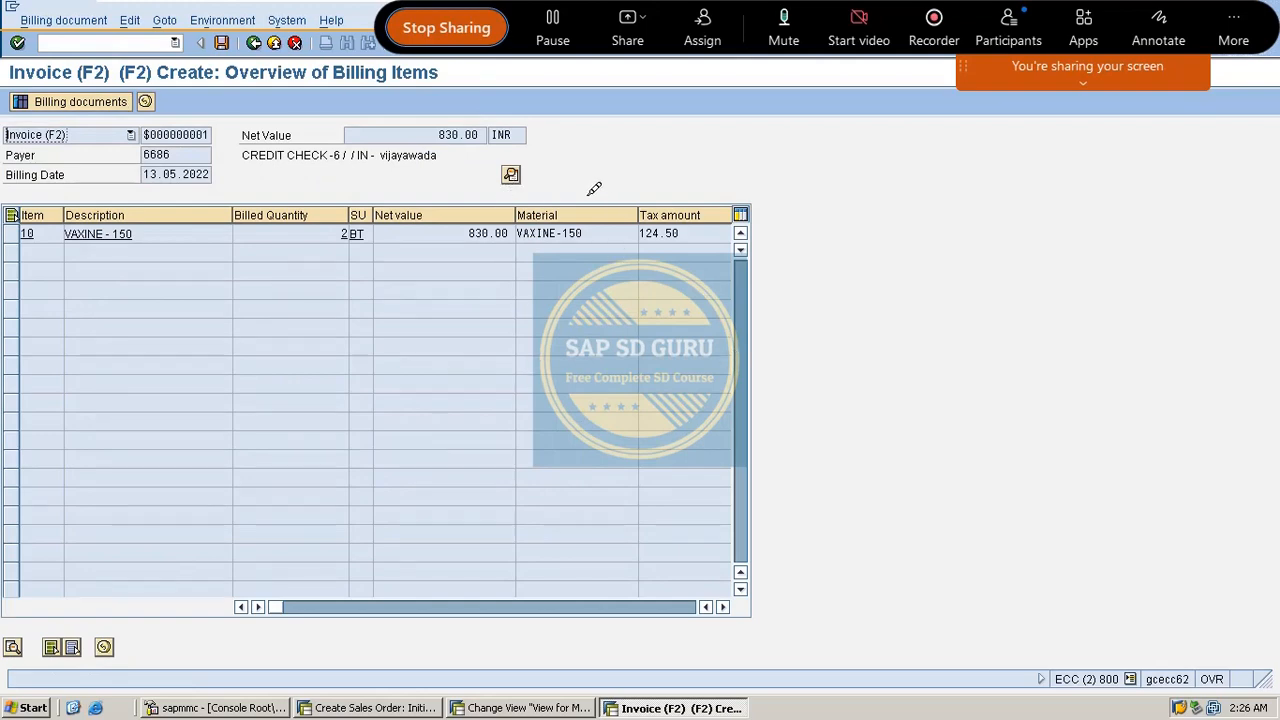
Set the account assignment group in the invoice's header data to DOMESTIC CUSTOMERS
left_click(511, 175)
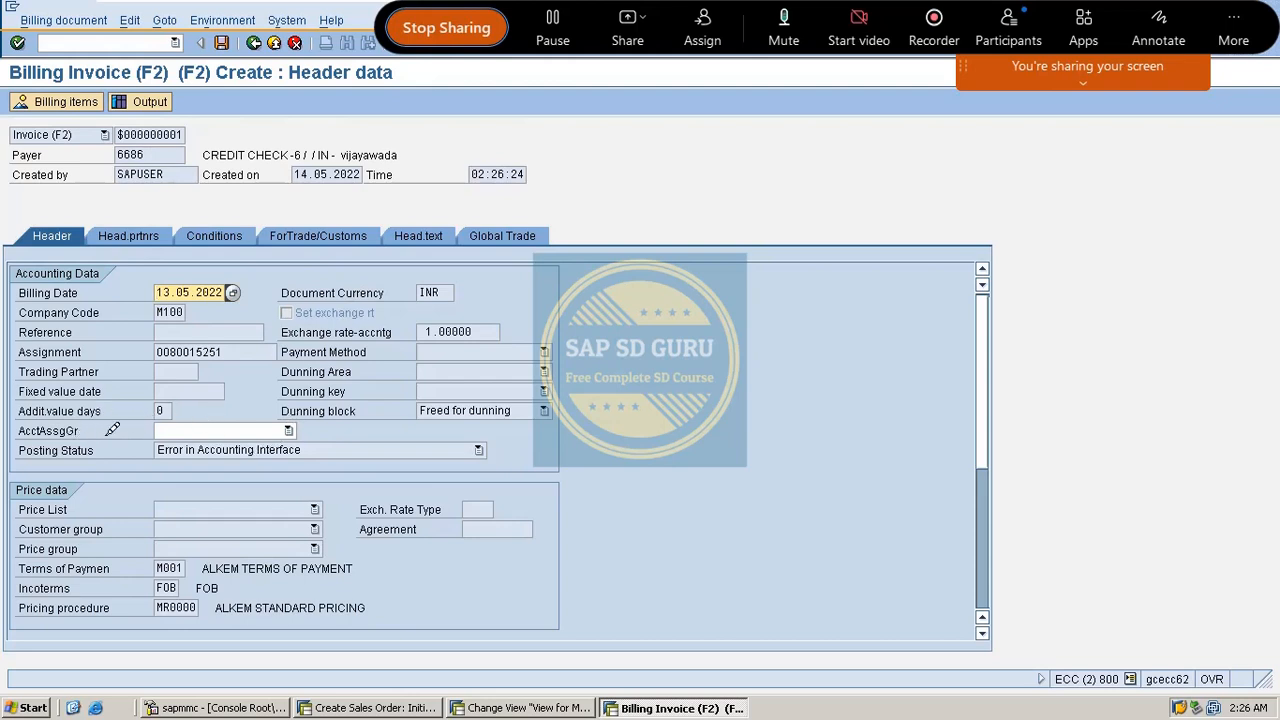
left_click(178, 430)
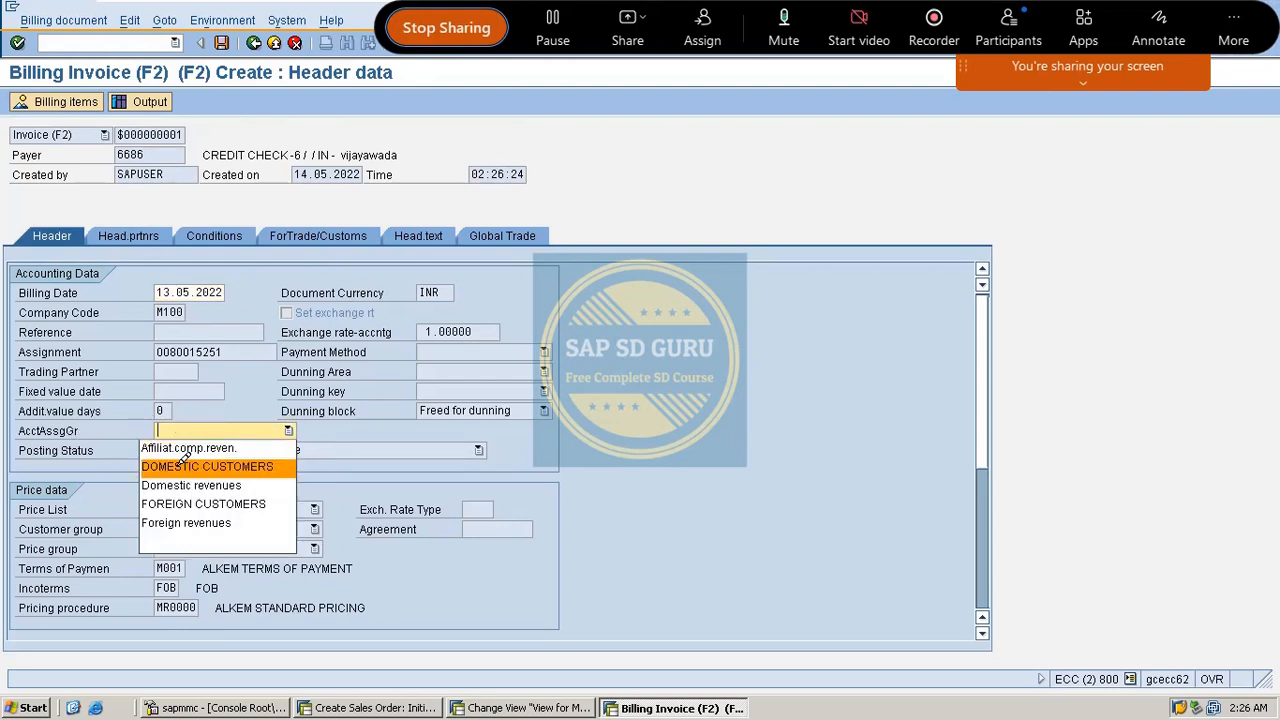
left_click(183, 466)
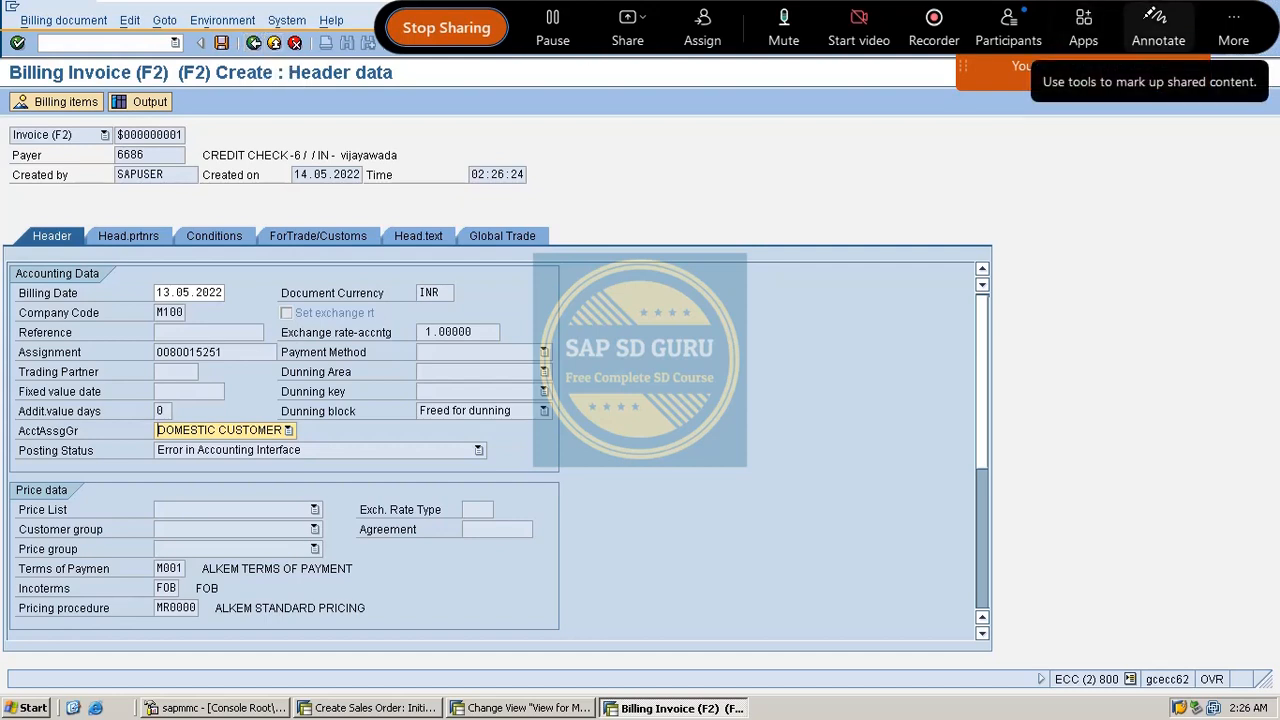
left_click(1158, 25)
mouse_move(314, 428)
left_mouse_down()
mouse_move(326, 438)
mouse_move(460, 368)
left_mouse_up()
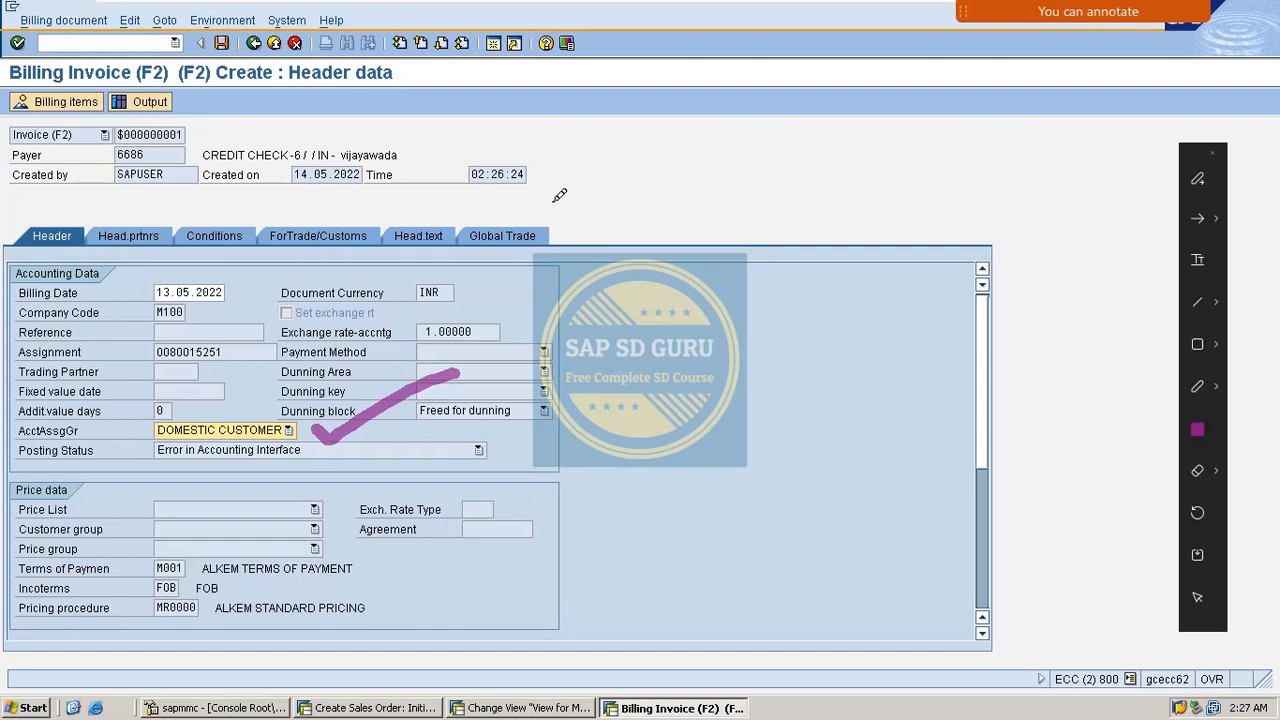
mouse_move(570, 177)
left_mouse_down()
mouse_move(558, 186)
mouse_move(587, 221)
left_mouse_up()
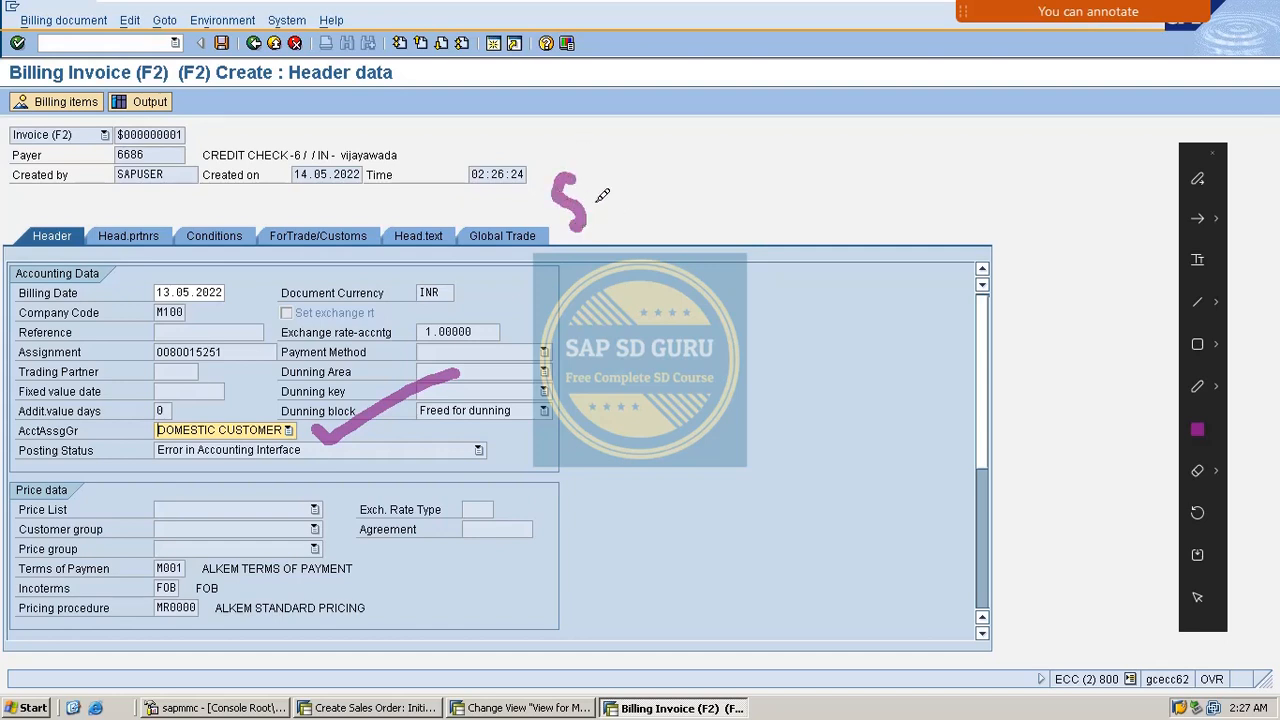
left_click_drag(603, 170, 610, 225)
mouse_move(590, 196)
left_mouse_down()
mouse_move(670, 170)
mouse_move(697, 192)
mouse_move(700, 174)
mouse_move(752, 179)
mouse_move(830, 142)
left_mouse_up()
left_click_drag(818, 115, 832, 172)
mouse_move(873, 155)
left_mouse_down()
mouse_move(880, 100)
mouse_move(933, 150)
mouse_move(930, 104)
mouse_move(990, 92)
left_mouse_up()
left_click_drag(816, 268, 876, 228)
mouse_move(846, 210)
left_mouse_down()
mouse_move(898, 250)
mouse_move(972, 205)
mouse_move(1042, 228)
left_mouse_up()
mouse_move(1056, 194)
left_mouse_down()
mouse_move(1086, 206)
mouse_move(1116, 264)
left_mouse_up()
left_click_drag(836, 380, 1222, 270)
left_click_drag(978, 414, 1082, 336)
key("Escape")
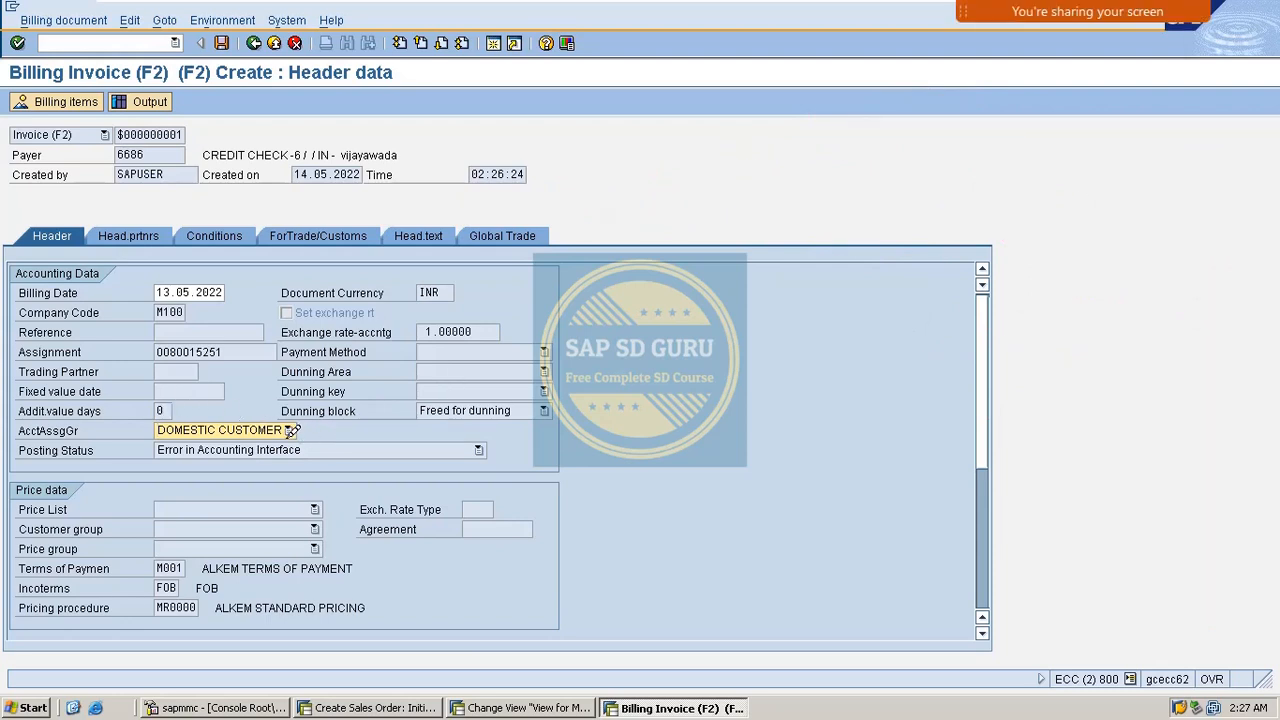
Check the account assignment group in the VAXINE-150 item's data and save the invoice
left_click(254, 43)
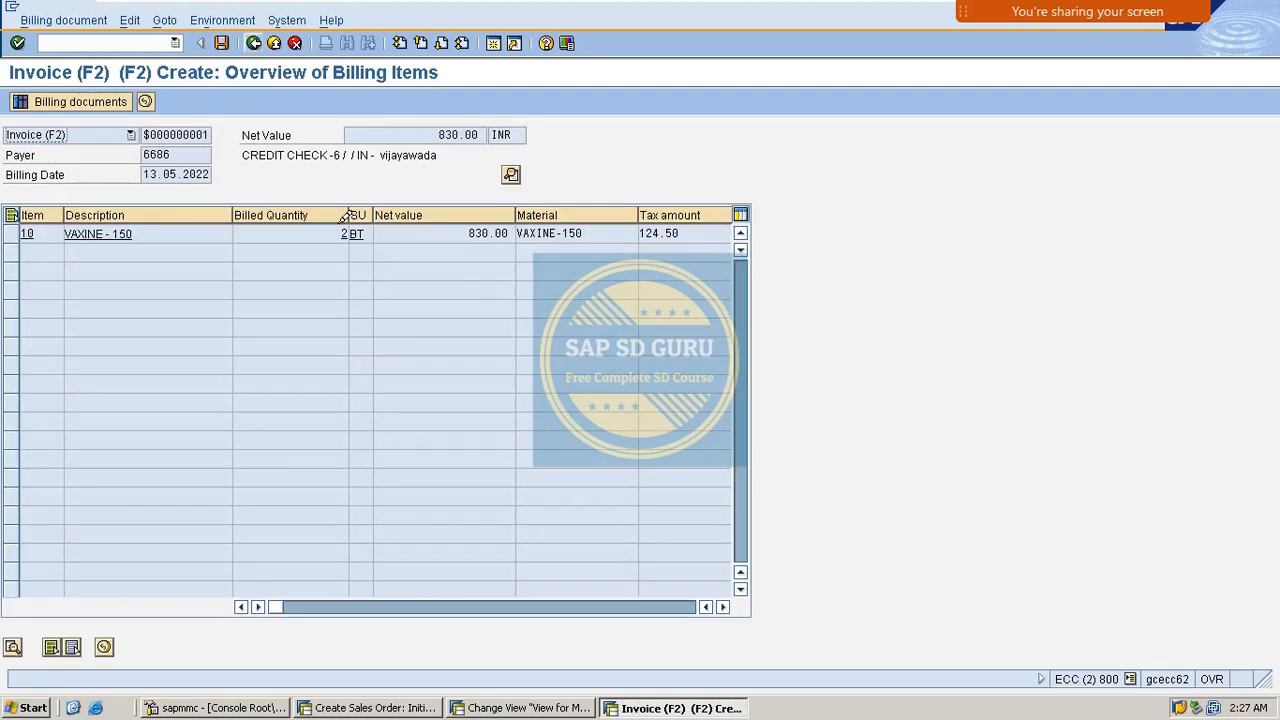
double_click(279, 234)
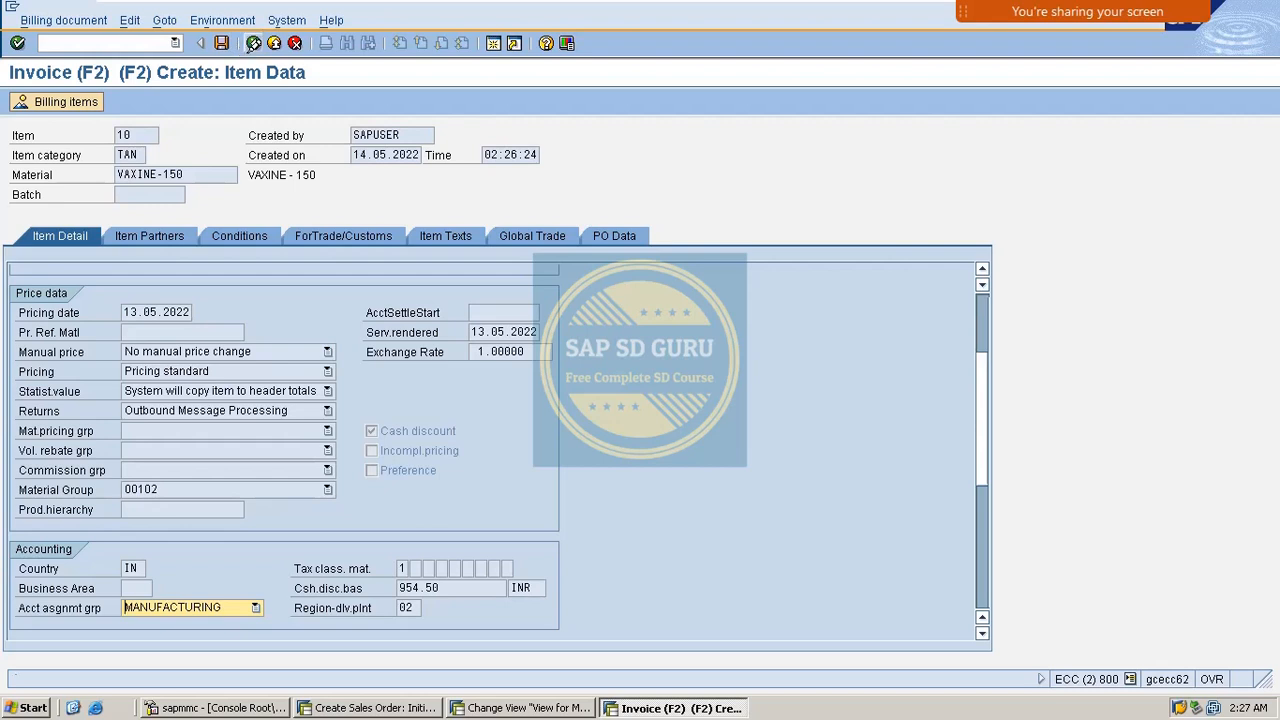
left_click(255, 43)
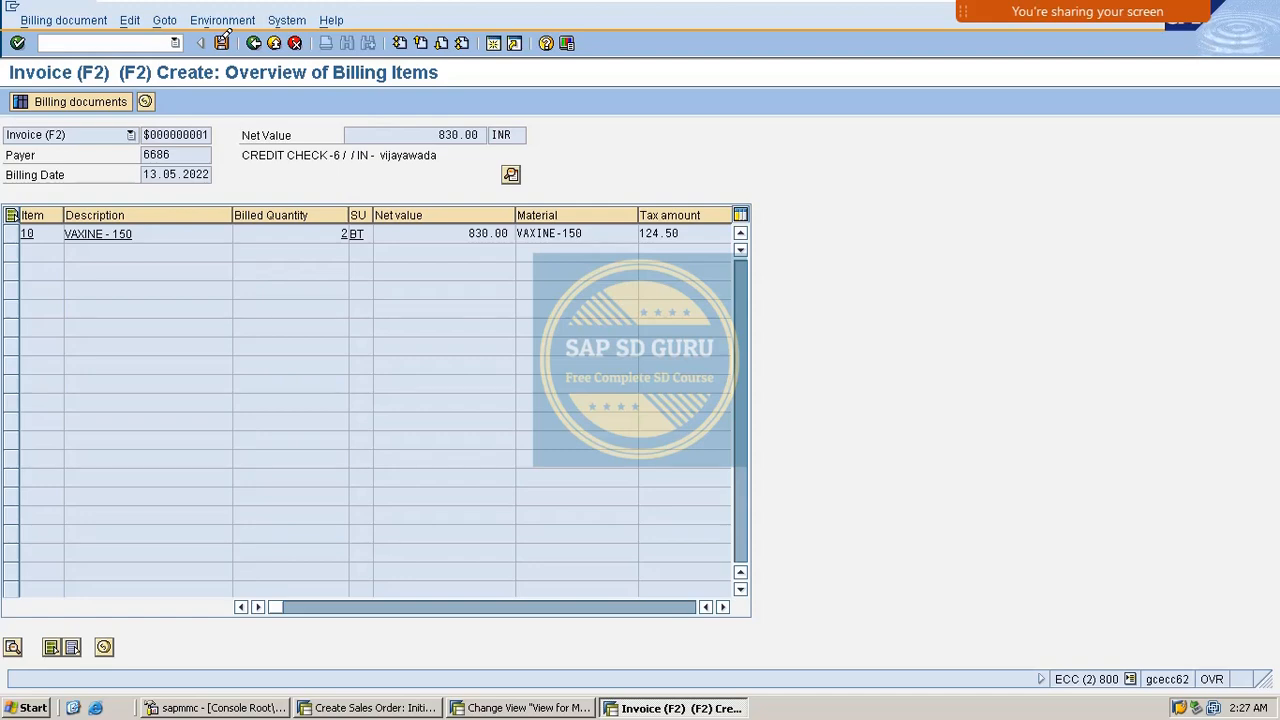
left_click(221, 42)
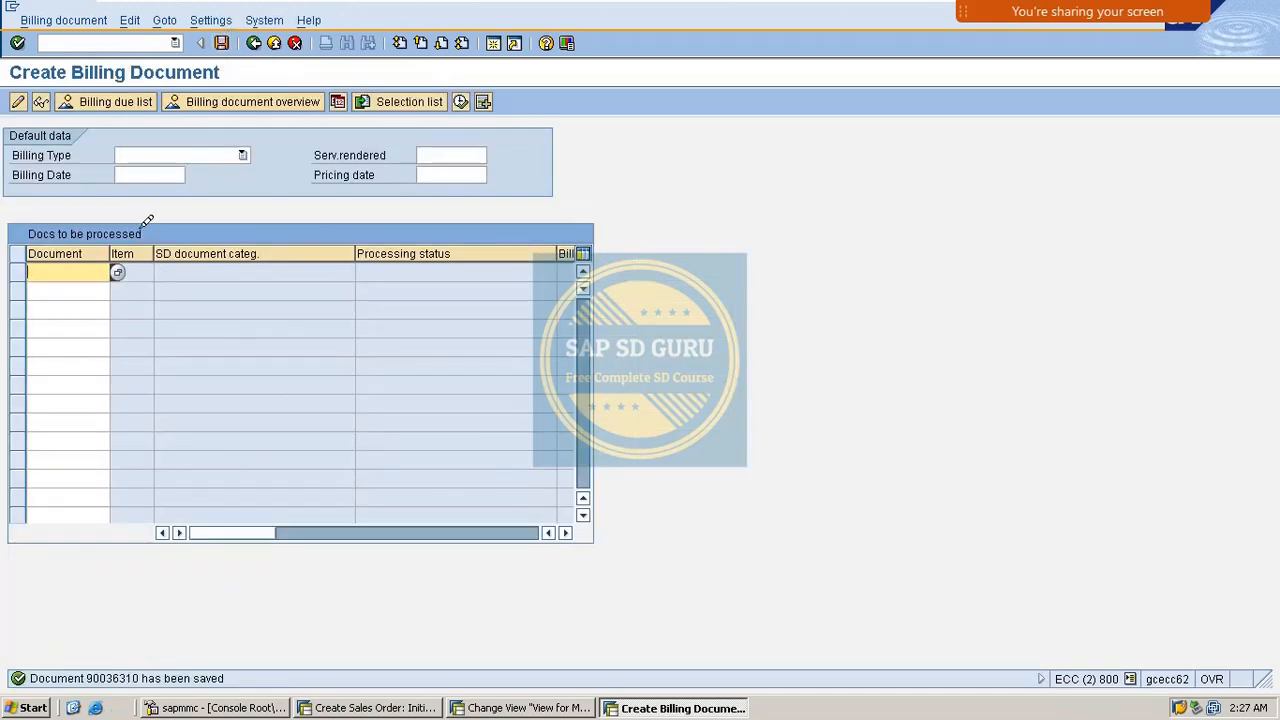
Start transaction VF02 and display the accounting document of the invoice just saved
left_click(66, 40)
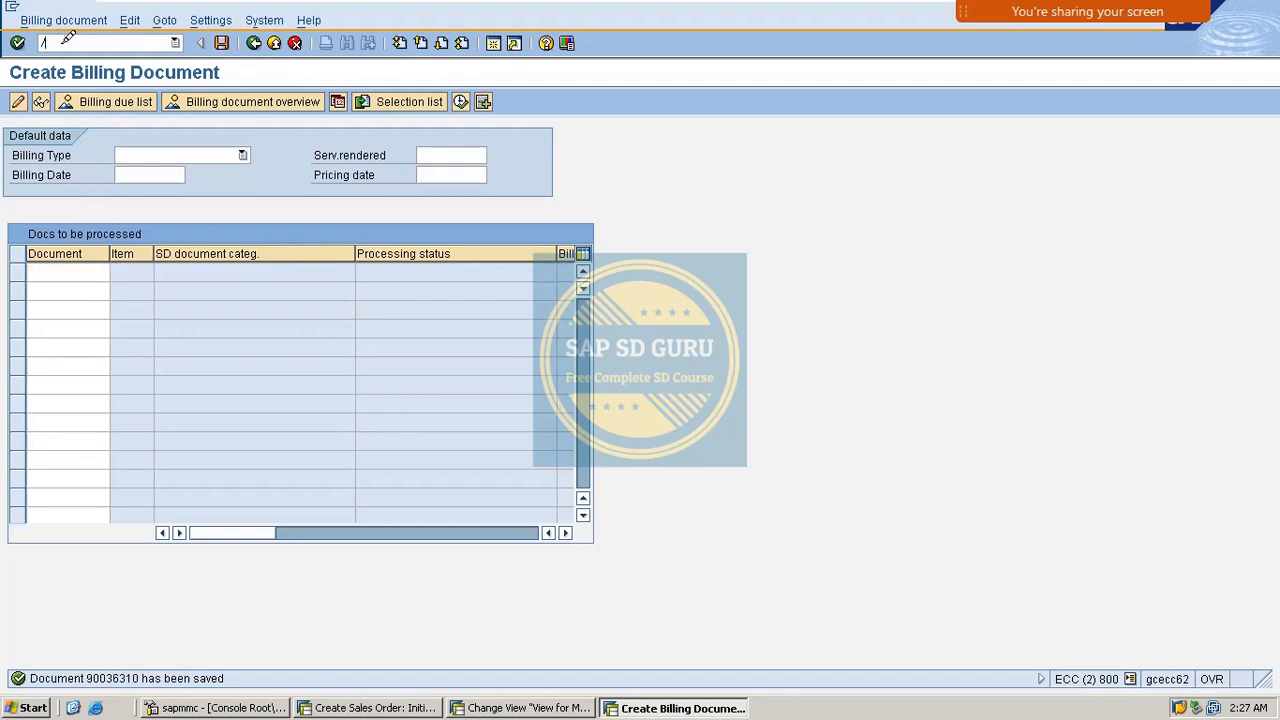
type("/vf02")
key("Return")
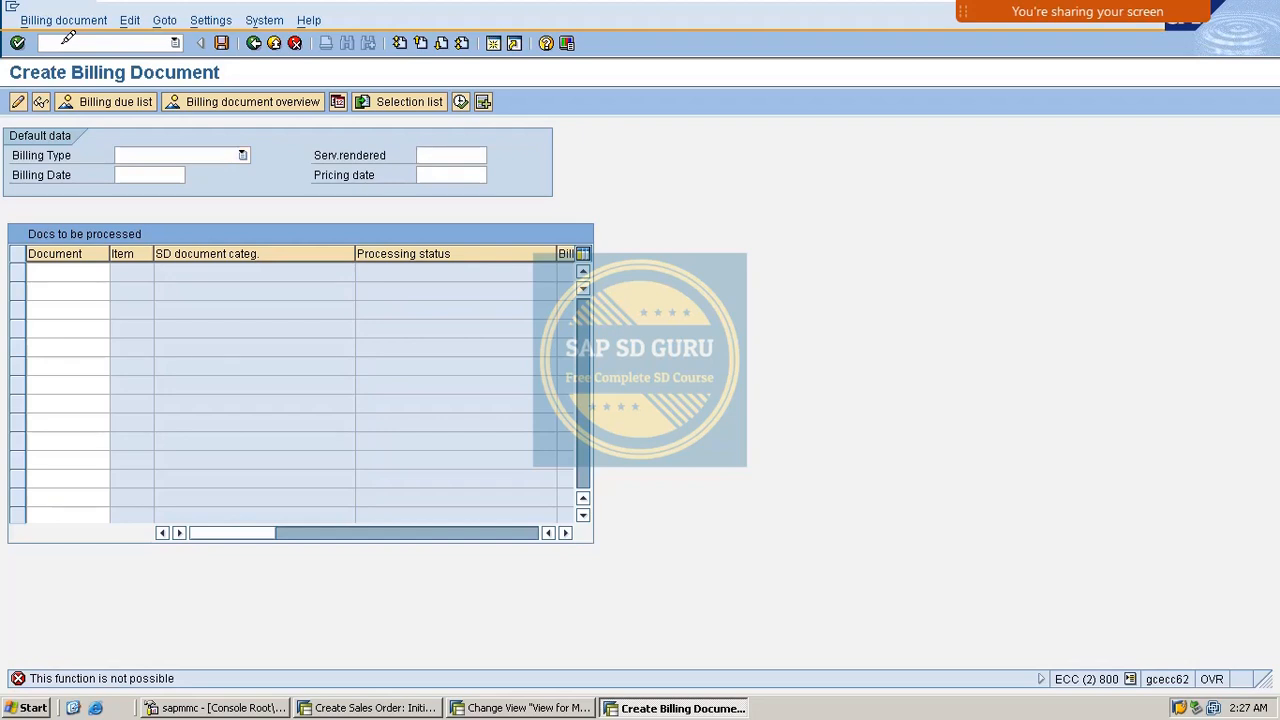
type("/nvf02")
key("Return")
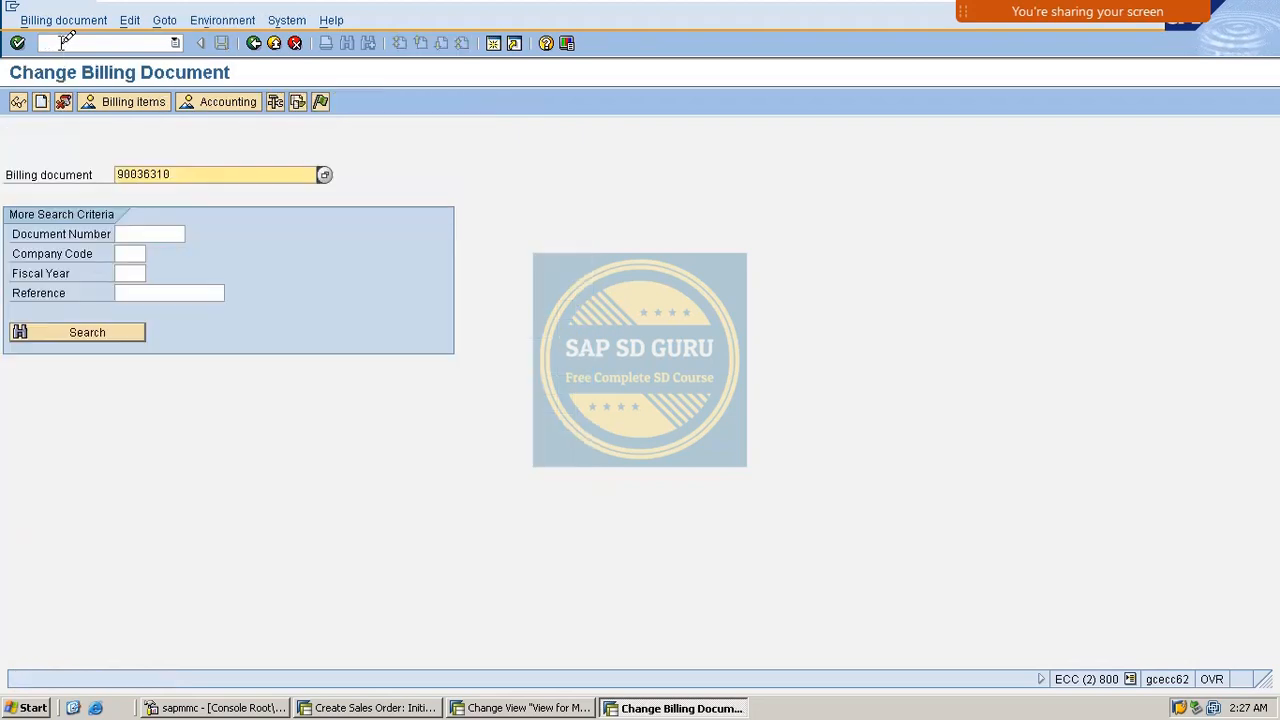
key("Return")
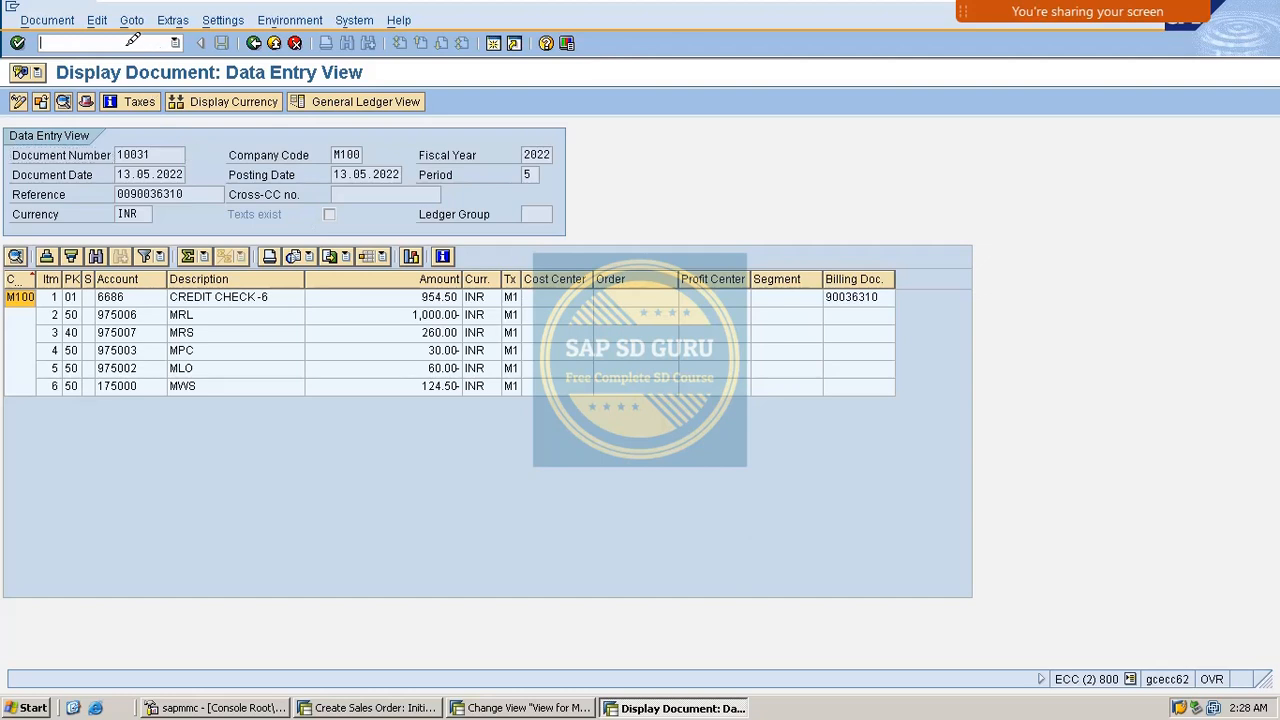
Start transaction FBL5N, list the open items of customer CREDIT CHECK -6 in company code M100 and select the RV item
type("n")
key("Return")
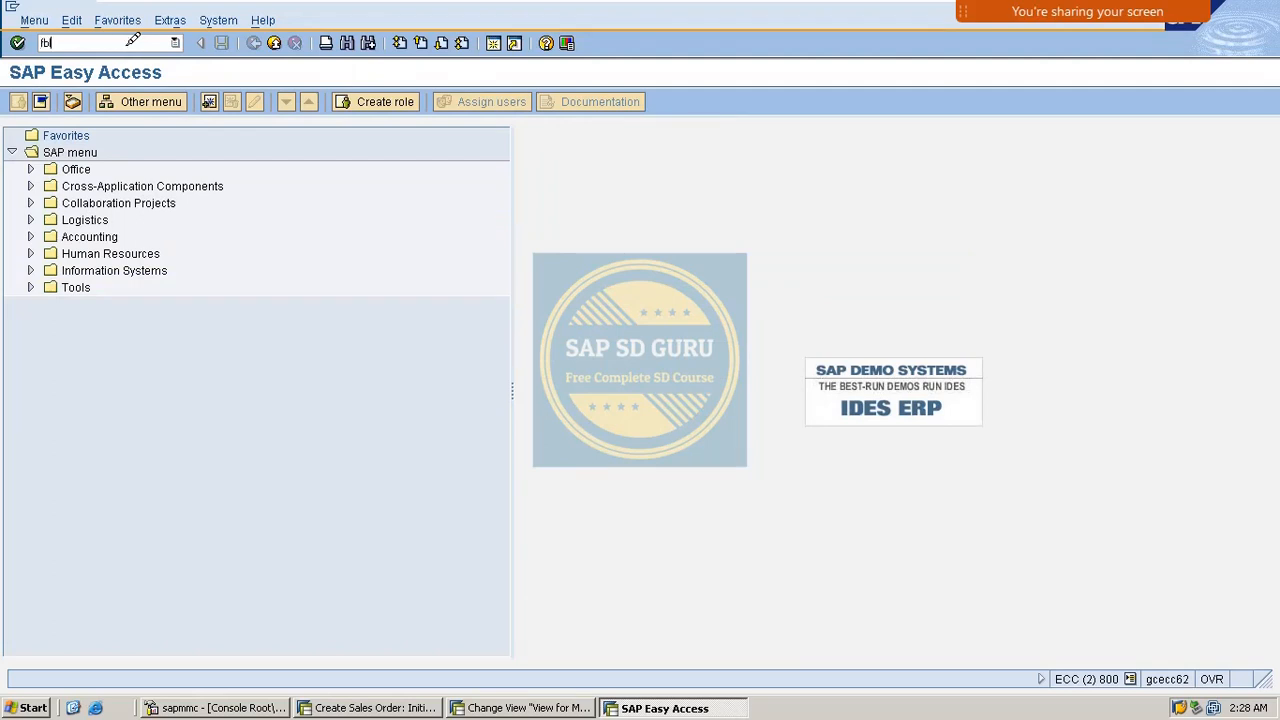
key("Return")
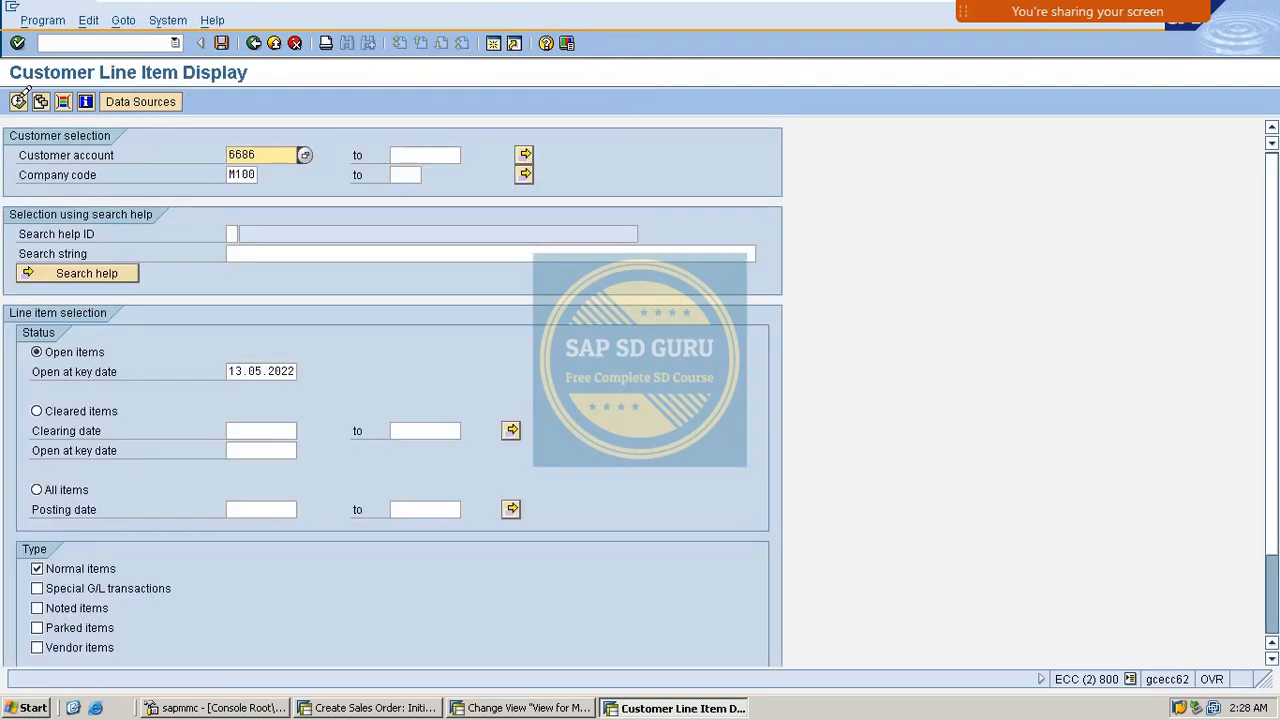
left_click(18, 101)
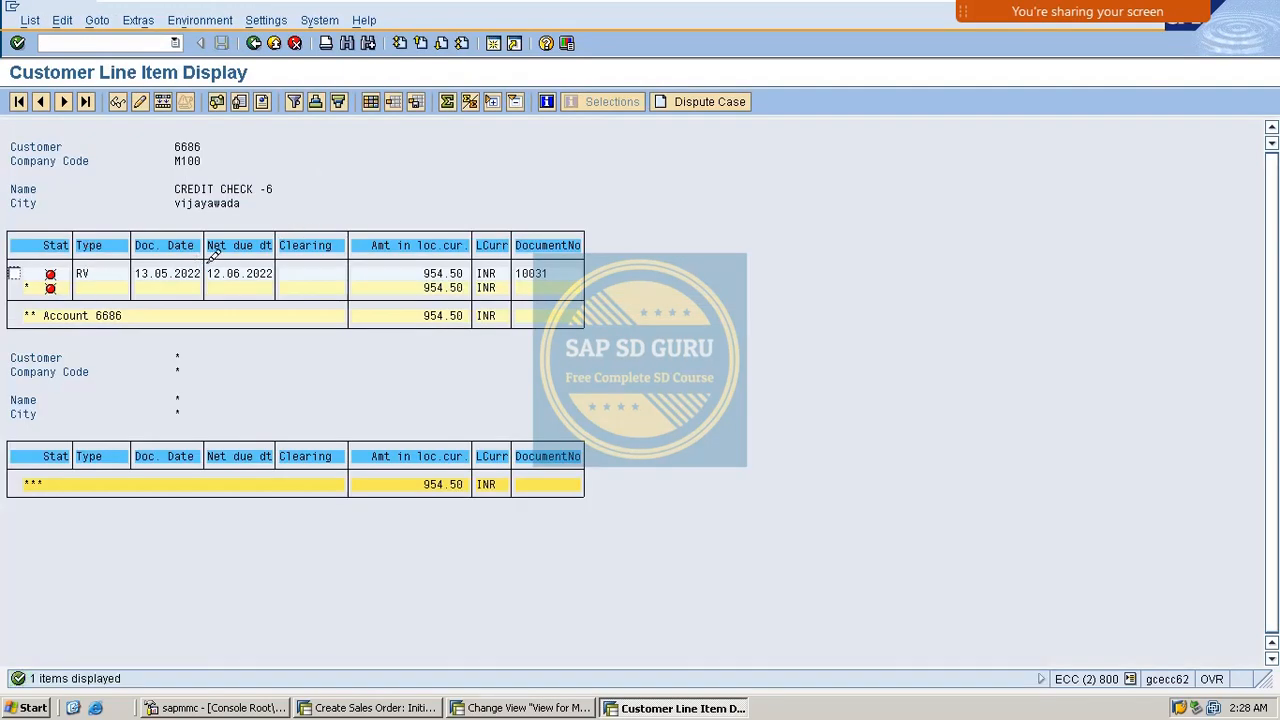
left_click(177, 273)
left_click(15, 272)
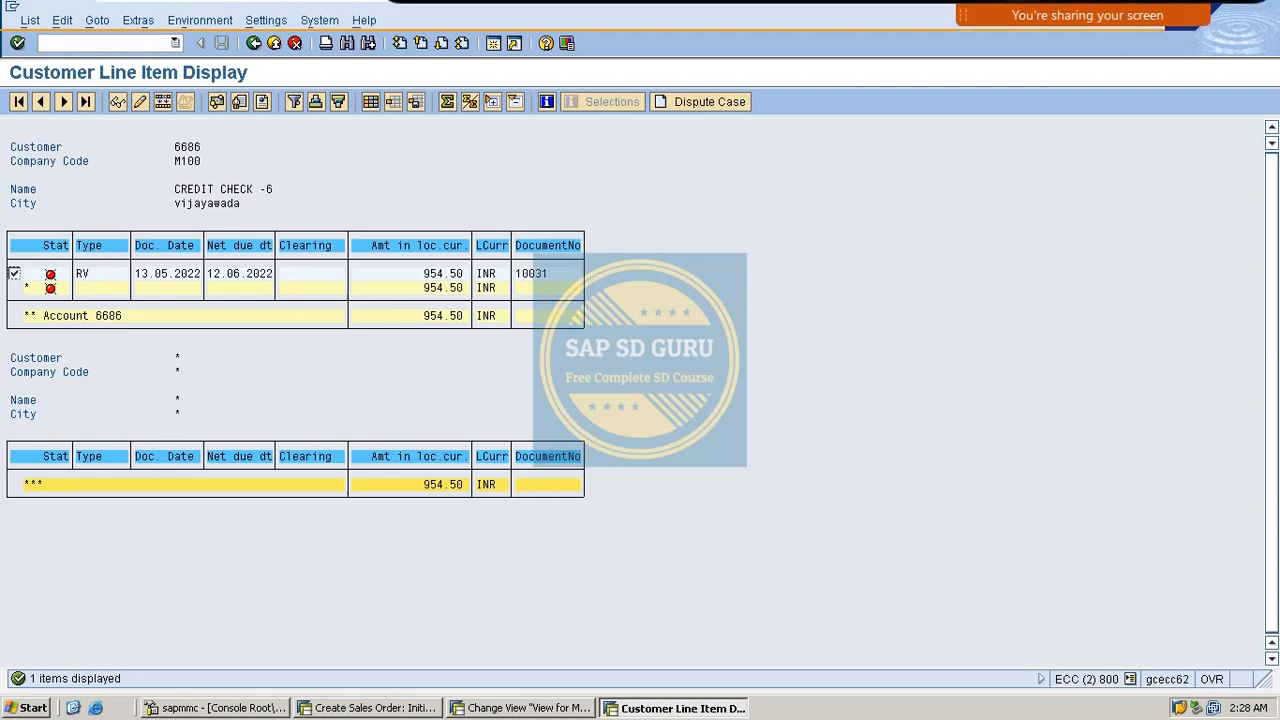
mouse_move(1163, 37)
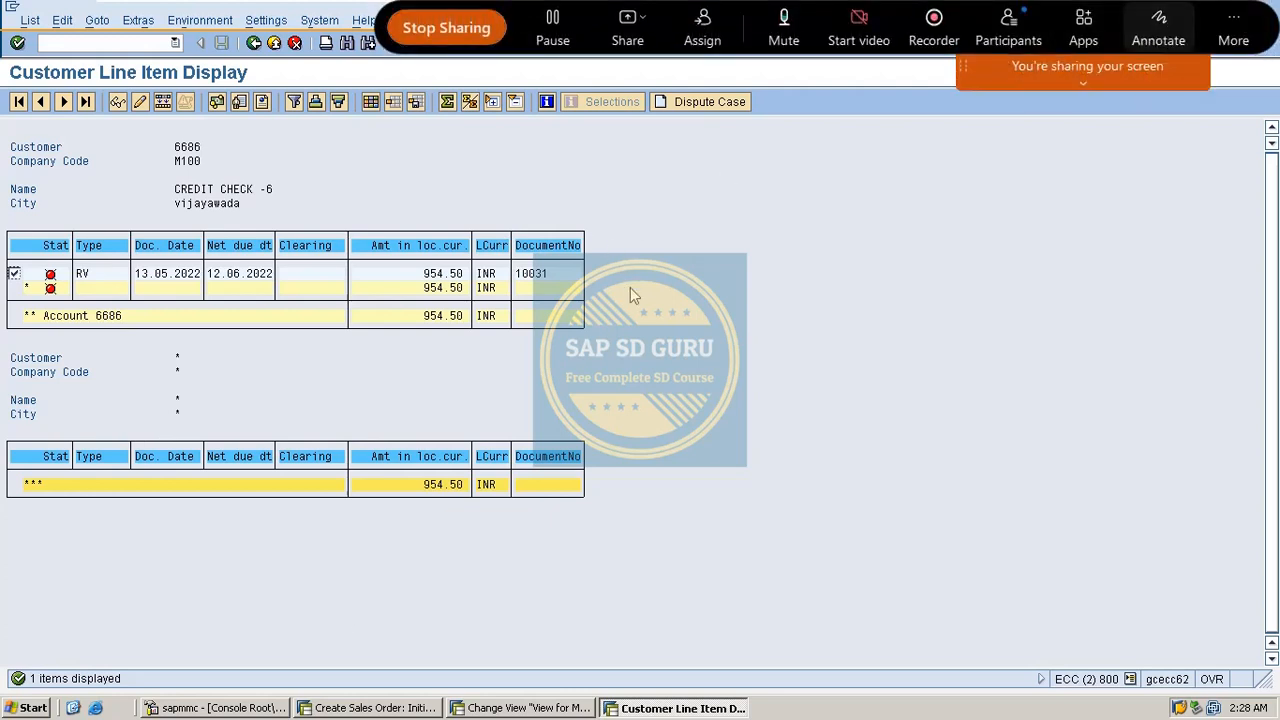
left_click_drag(630, 339, 641, 367)
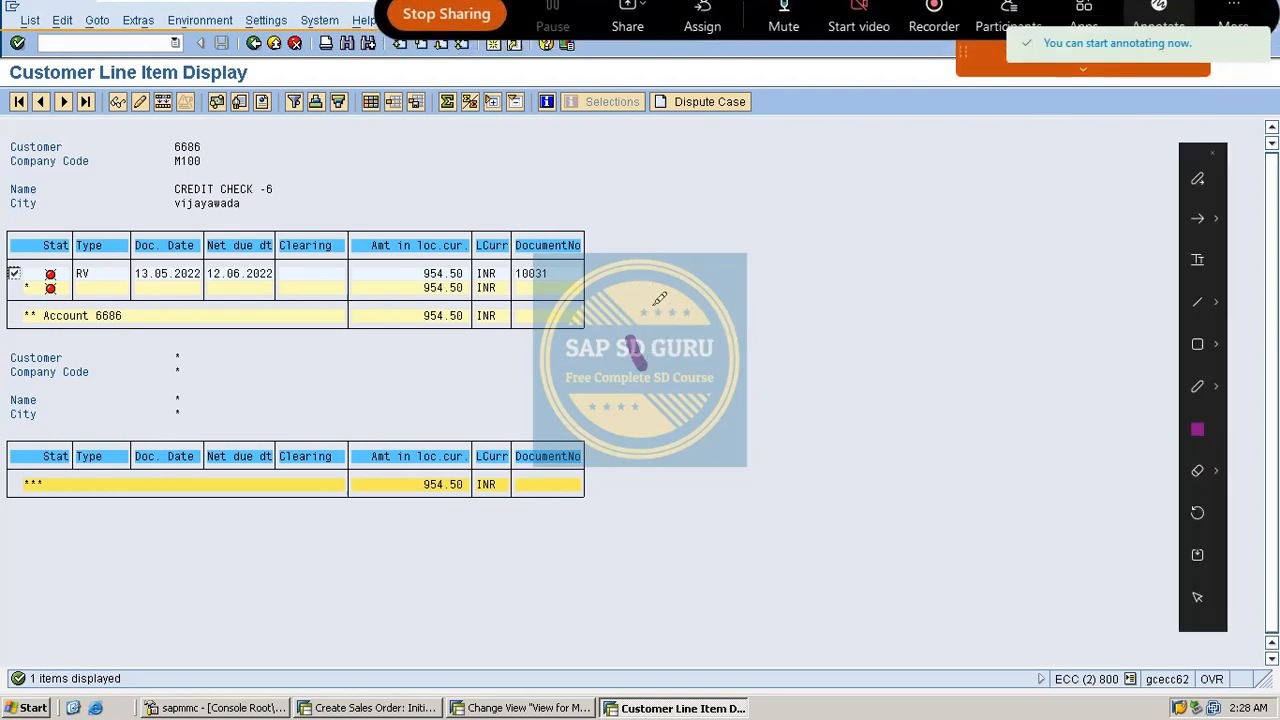
mouse_move(653, 307)
left_mouse_down()
mouse_move(601, 332)
mouse_move(648, 394)
mouse_move(615, 361)
mouse_move(705, 359)
mouse_move(736, 292)
mouse_move(692, 398)
left_mouse_up()
mouse_move(745, 256)
left_mouse_down()
mouse_move(790, 332)
mouse_move(835, 318)
left_mouse_up()
mouse_move(856, 207)
left_mouse_down()
mouse_move(822, 262)
mouse_move(857, 297)
left_mouse_up()
mouse_move(895, 230)
left_mouse_down()
mouse_move(910, 222)
mouse_move(971, 243)
mouse_move(970, 262)
left_mouse_up()
mouse_move(530, 326)
left_mouse_down()
mouse_move(730, 200)
mouse_move(970, 100)
mouse_move(1045, 250)
mouse_move(780, 425)
mouse_move(668, 484)
mouse_move(648, 478)
mouse_move(652, 488)
left_mouse_up()
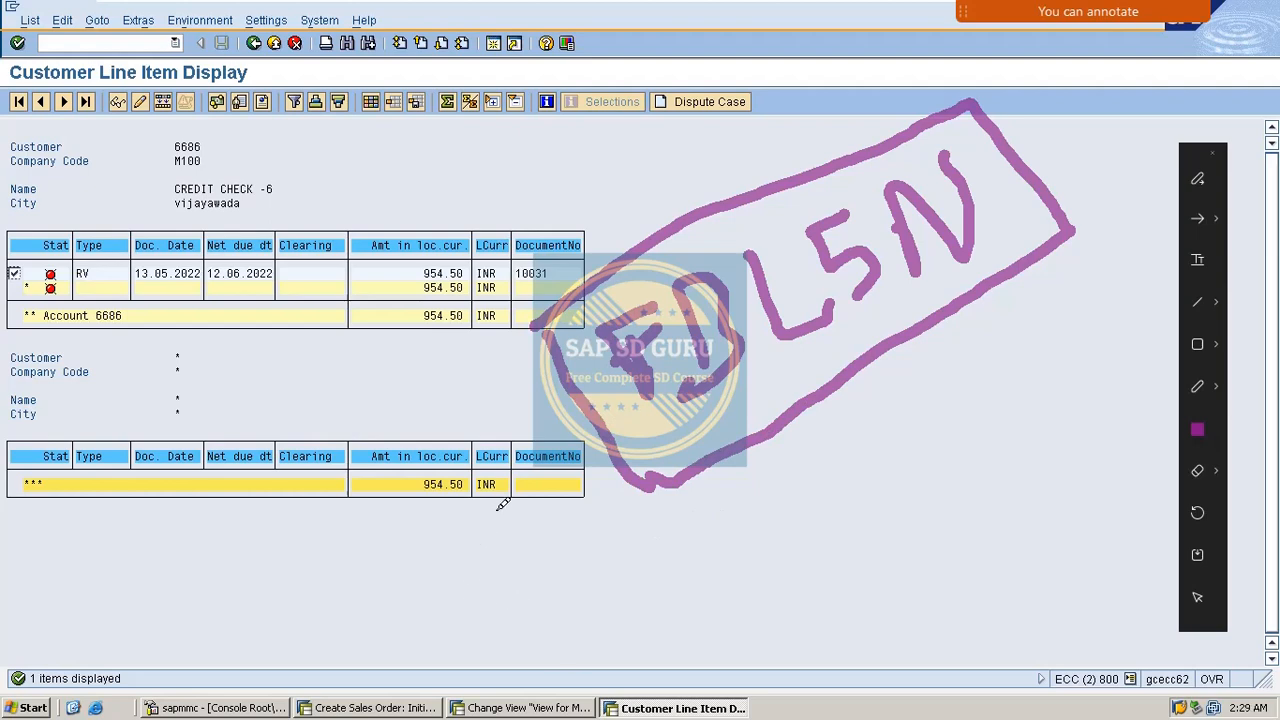
left_click_drag(658, 468, 905, 342)
left_click_drag(850, 422, 786, 502)
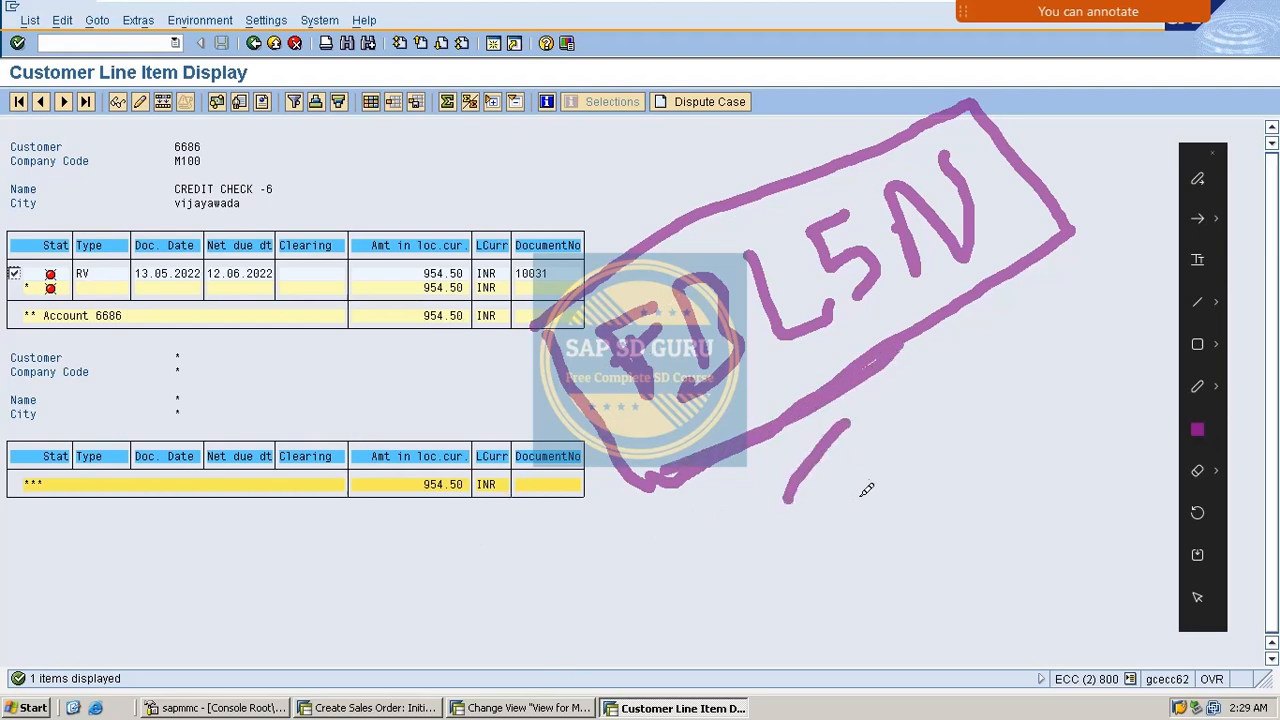
key("Escape")
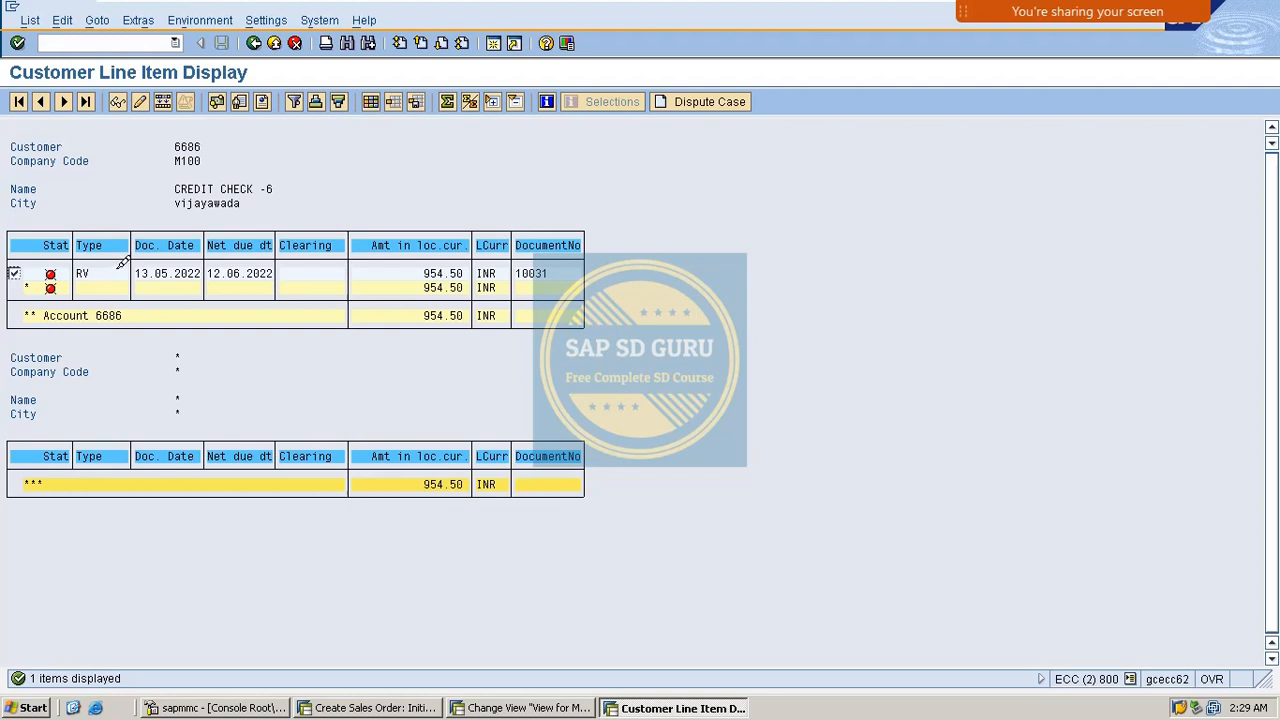
Open the RV line item and examine its baseline date, payment terms and cash discount days and percentages
double_click(114, 272)
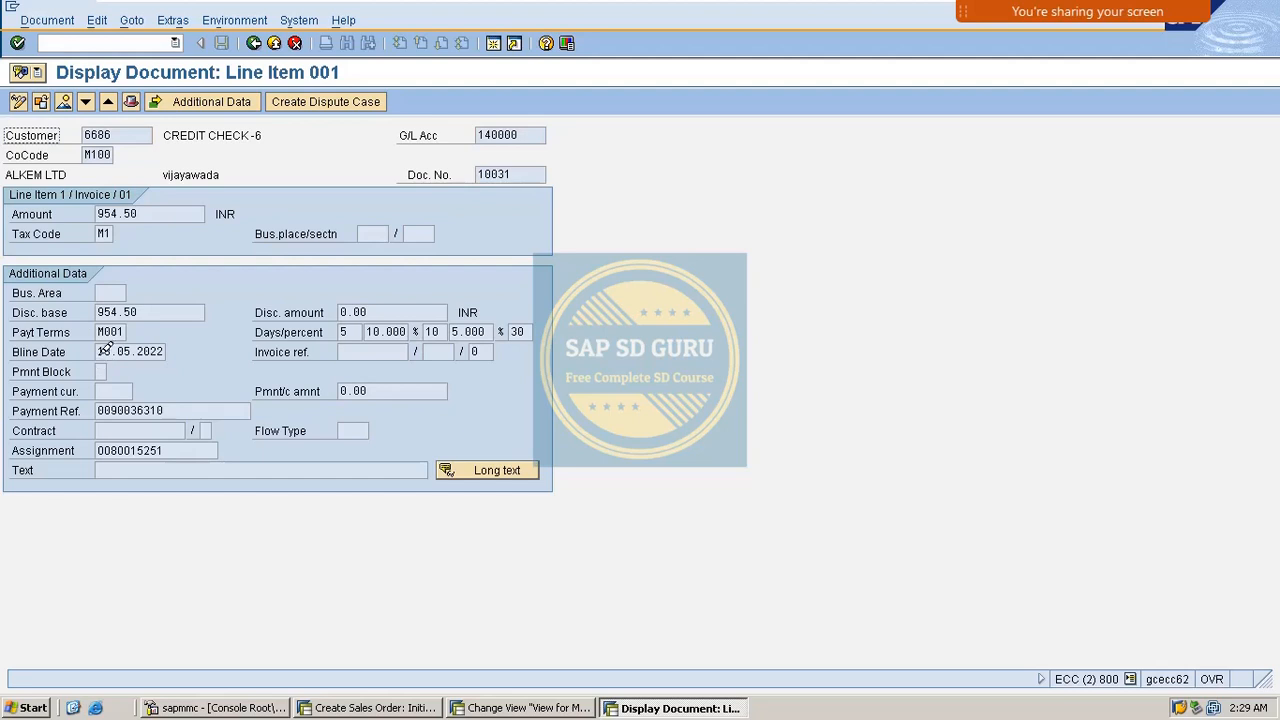
left_click(105, 350)
left_click_drag(105, 351, 265, 358)
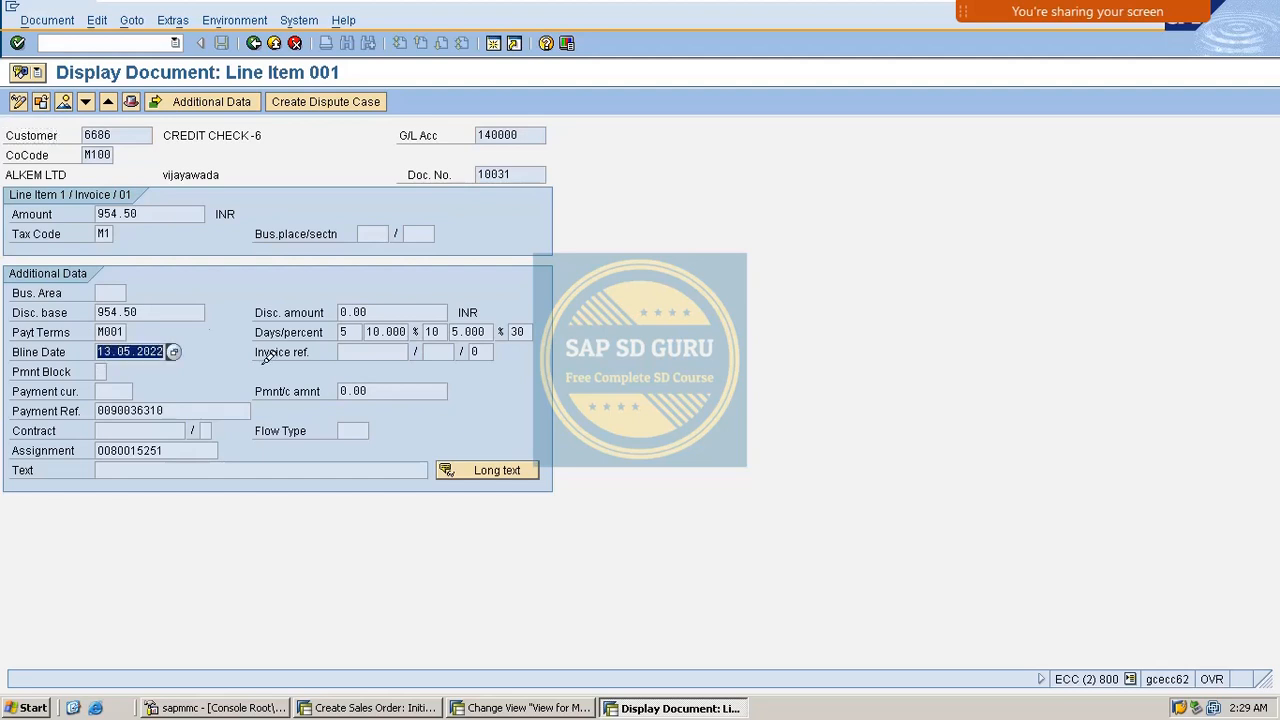
left_click(104, 331)
left_click_drag(104, 331, 298, 305)
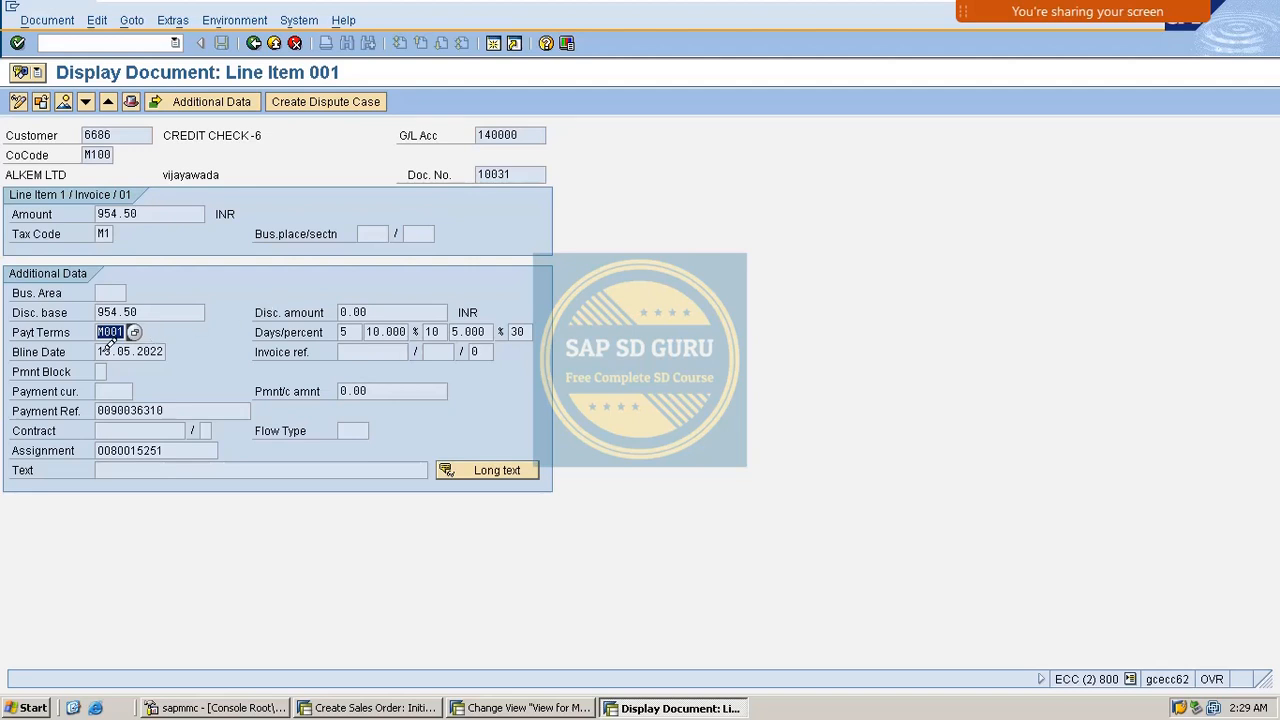
left_click_drag(104, 350, 352, 354)
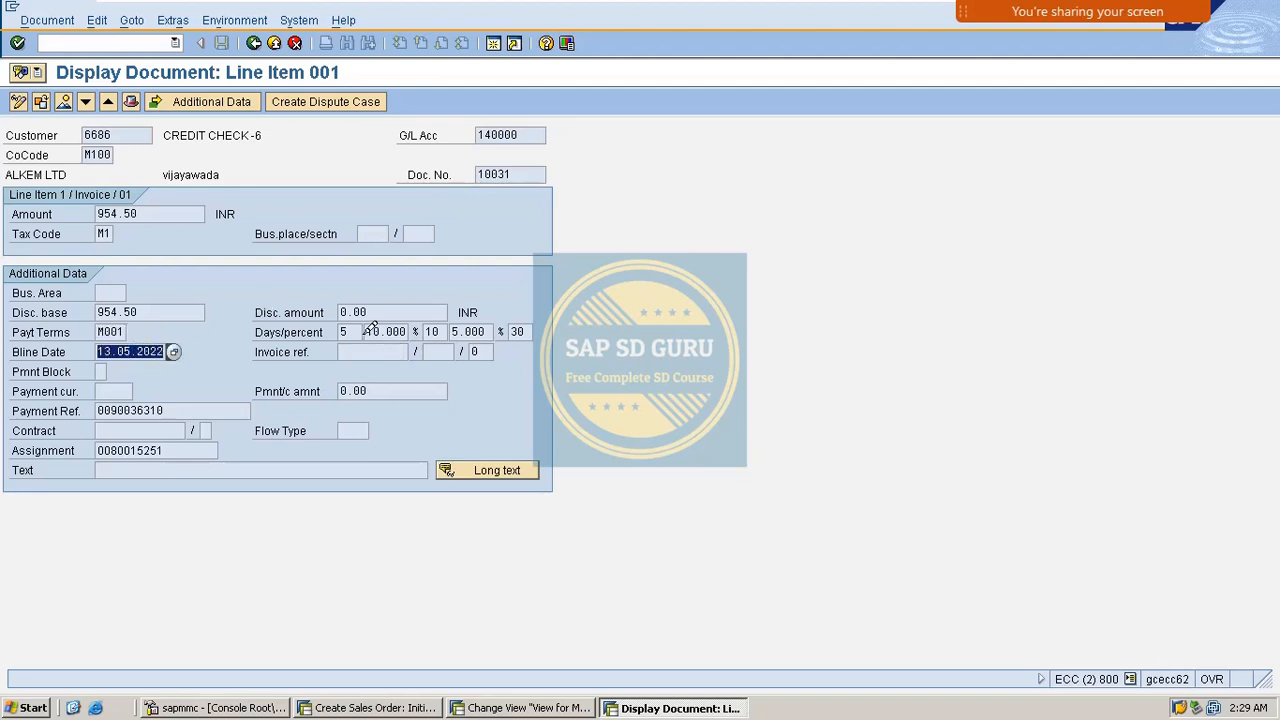
left_click_drag(355, 334, 174, 340)
left_click(366, 334)
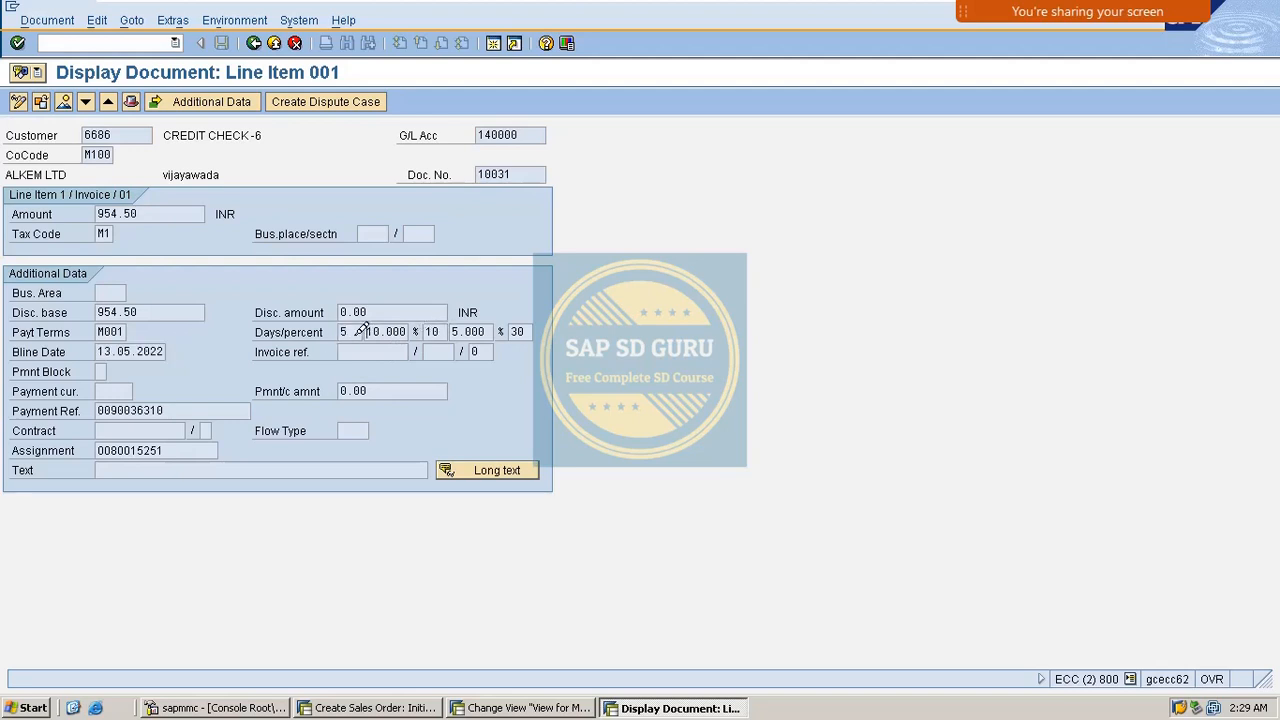
left_click_drag(362, 333, 10, 318)
left_click_drag(367, 335, 493, 331)
left_click(470, 331)
double_click(110, 351)
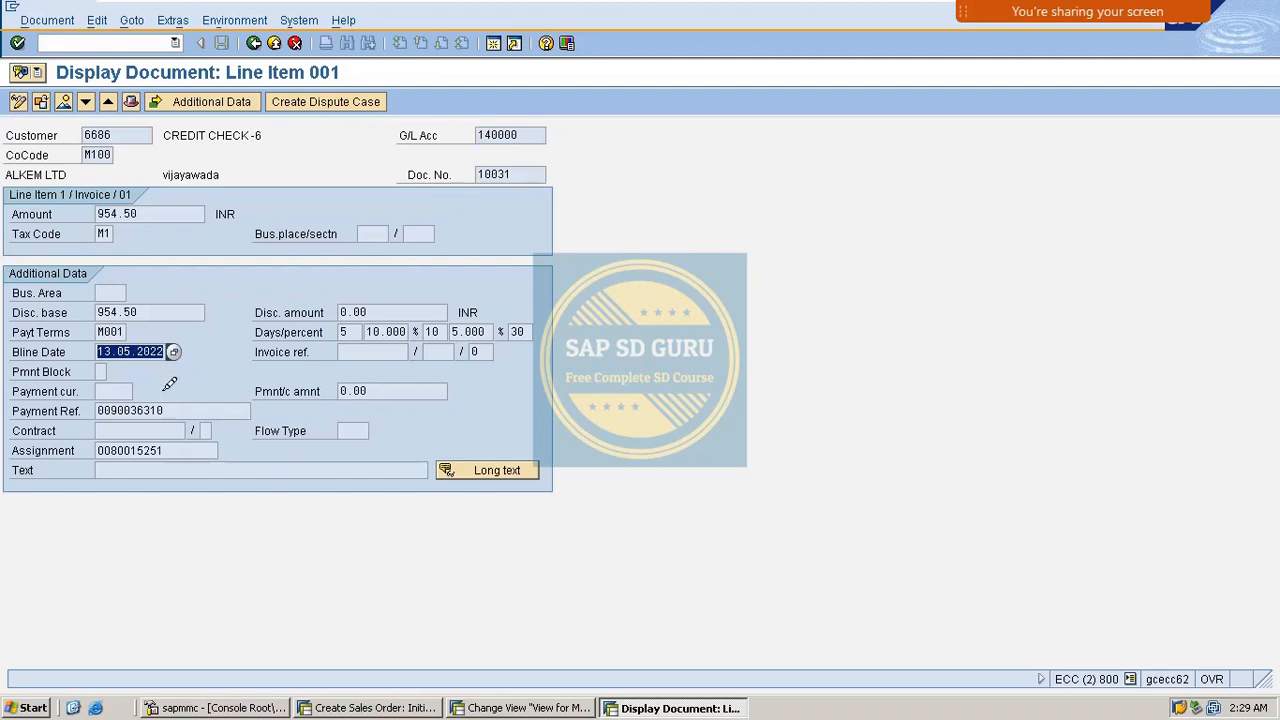
left_click(272, 322)
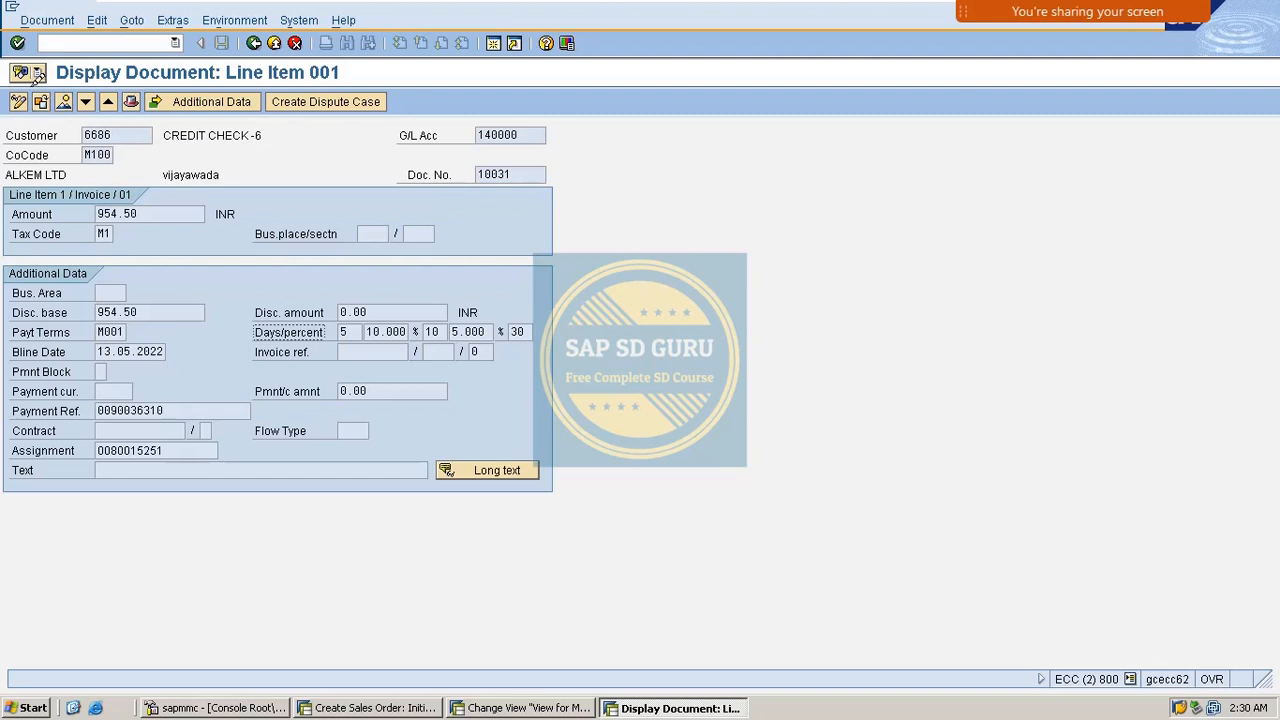
Switch the line item to change mode, set its baseline date to 13.05.2021 and save the document
left_click(19, 101)
left_click(158, 352)
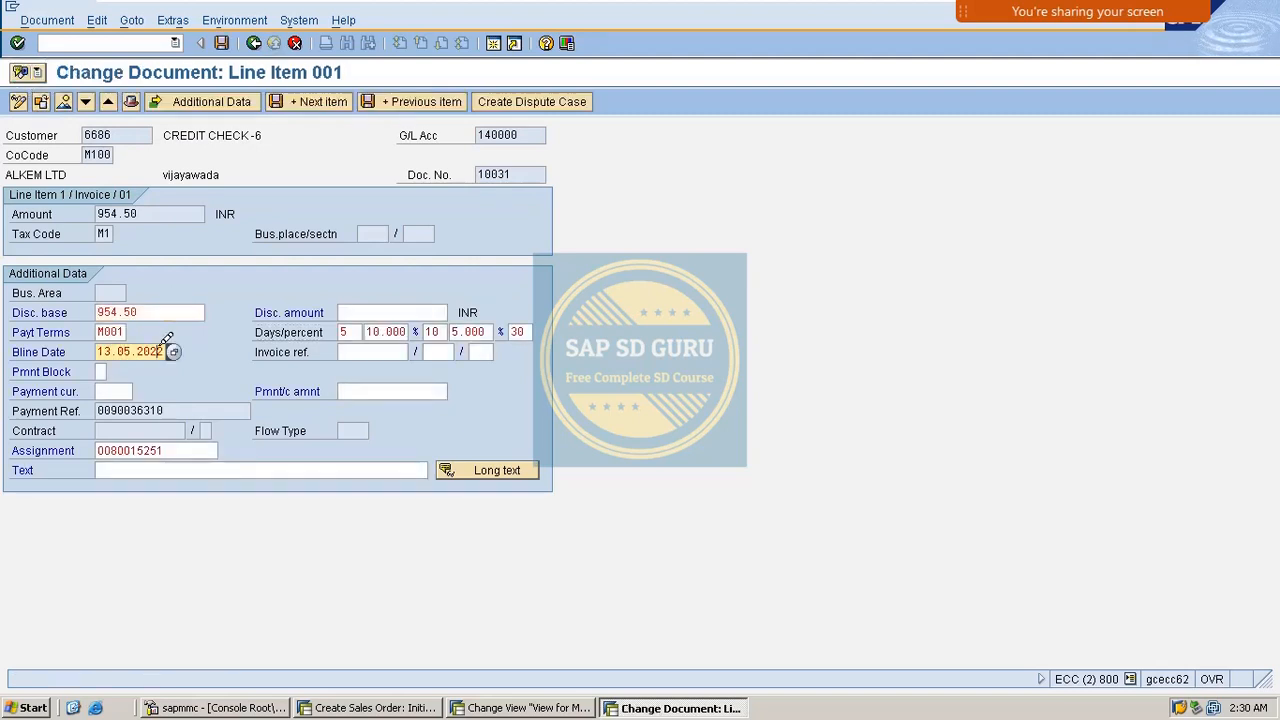
key("Return")
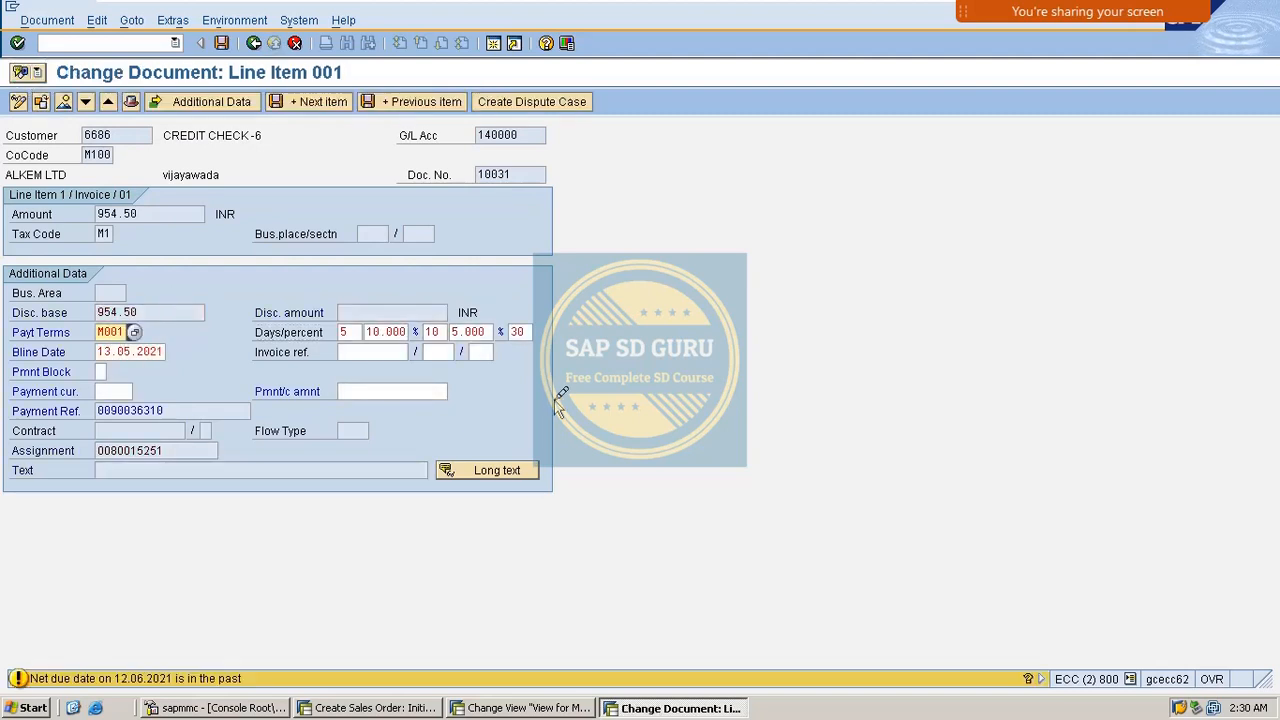
key("Return")
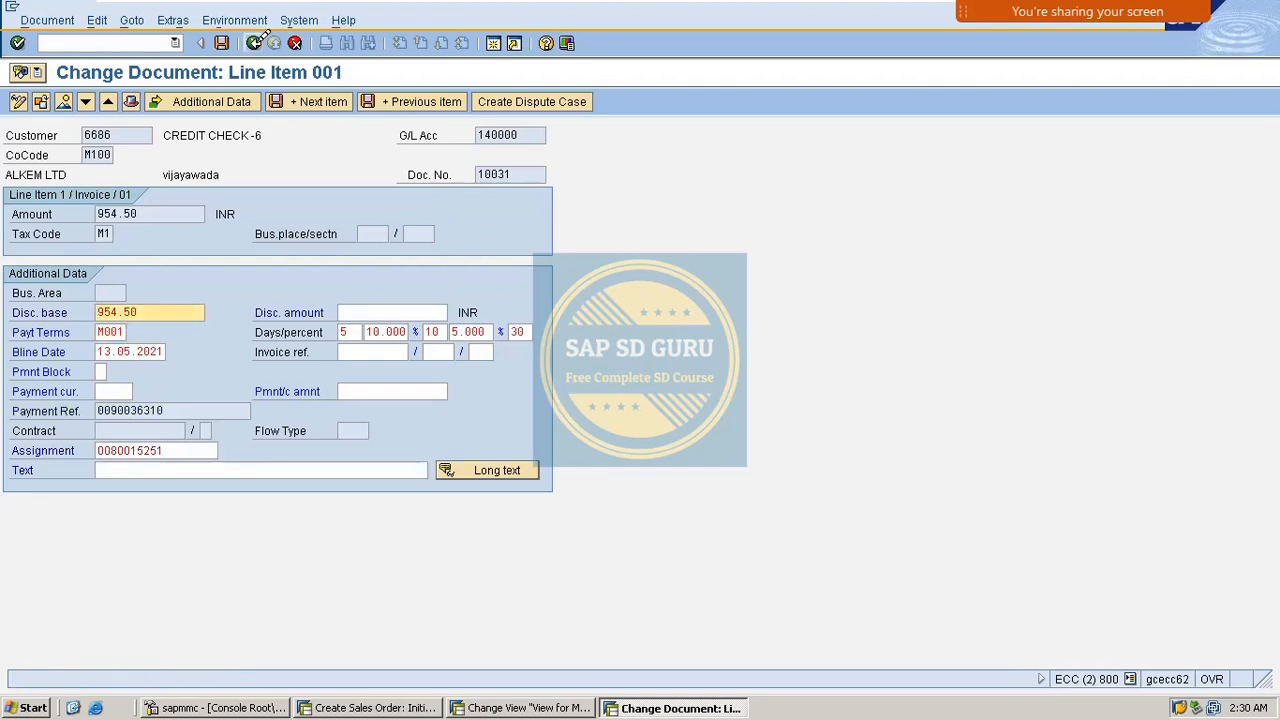
left_click(222, 43)
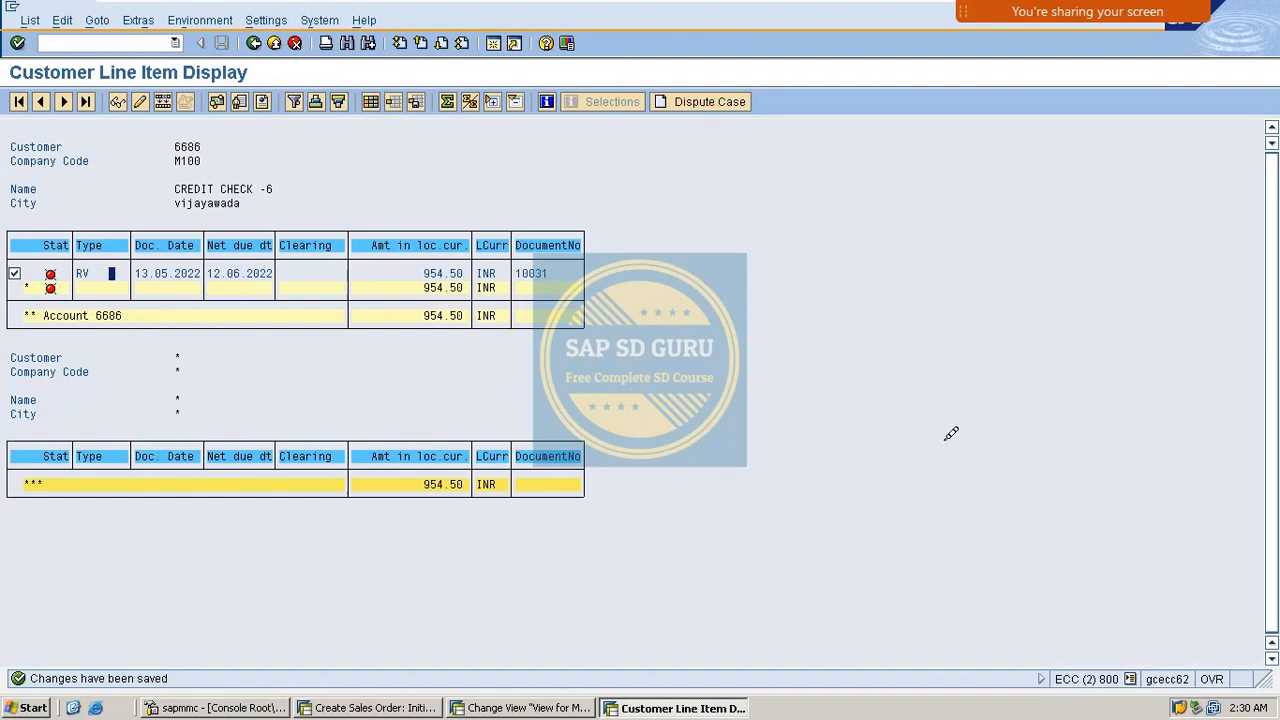
Reopen the RV line item to verify its baseline date and return to the customer line item list
double_click(162, 273)
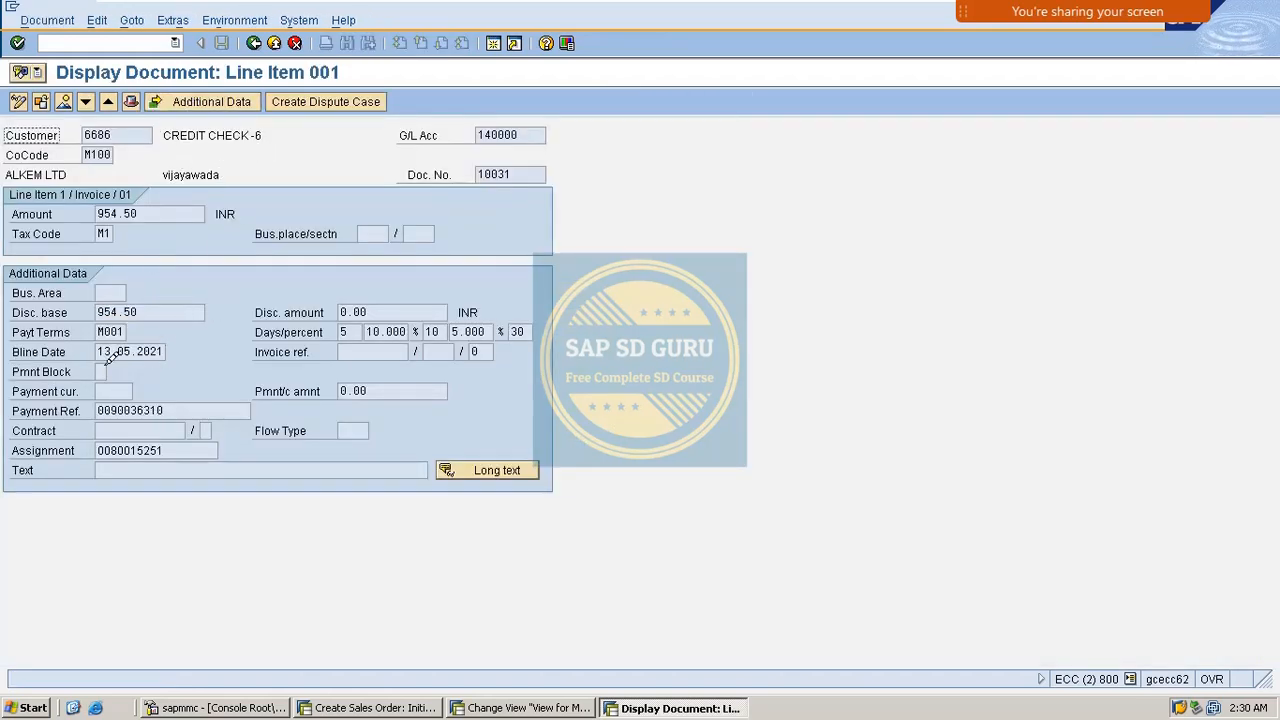
double_click(100, 350)
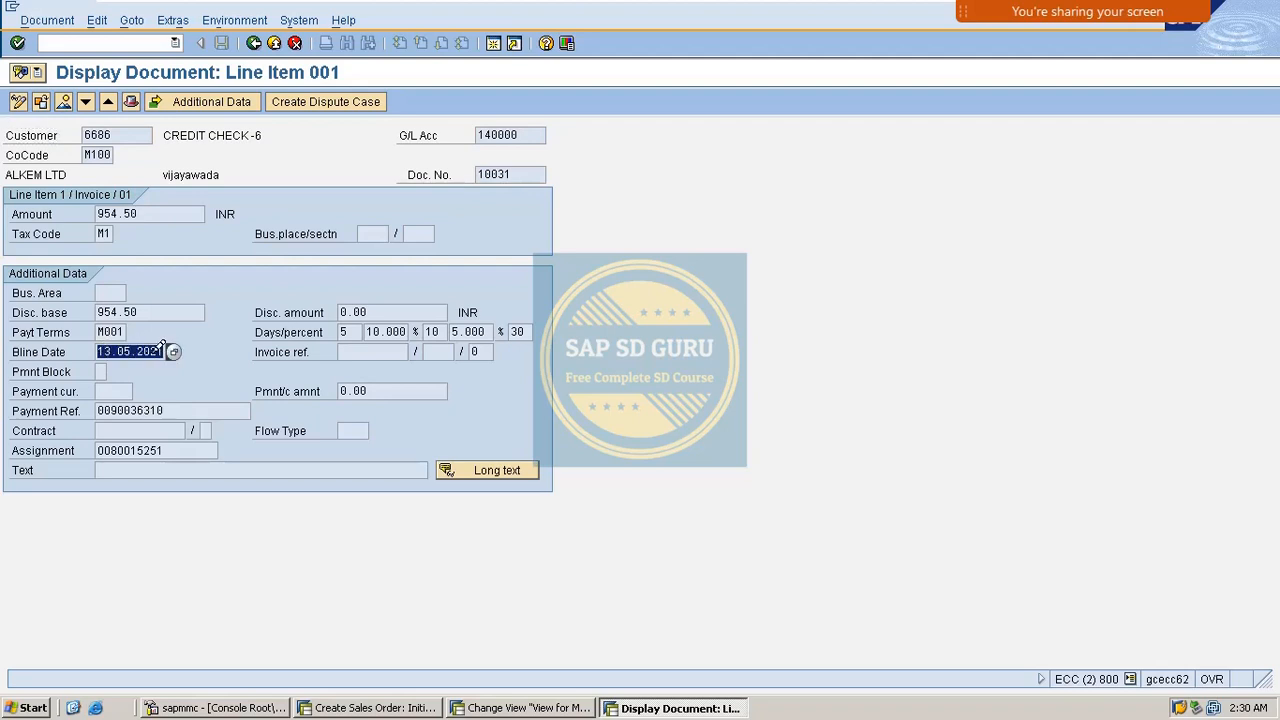
left_click(162, 348)
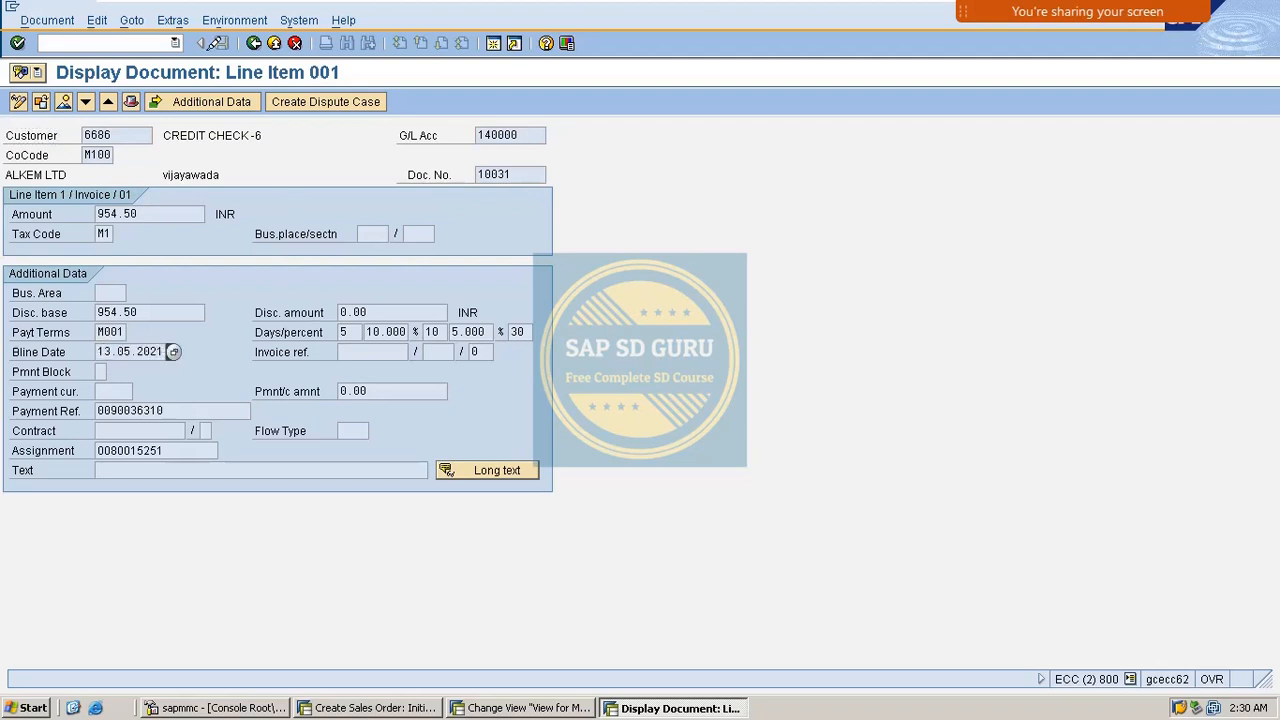
left_click(255, 43)
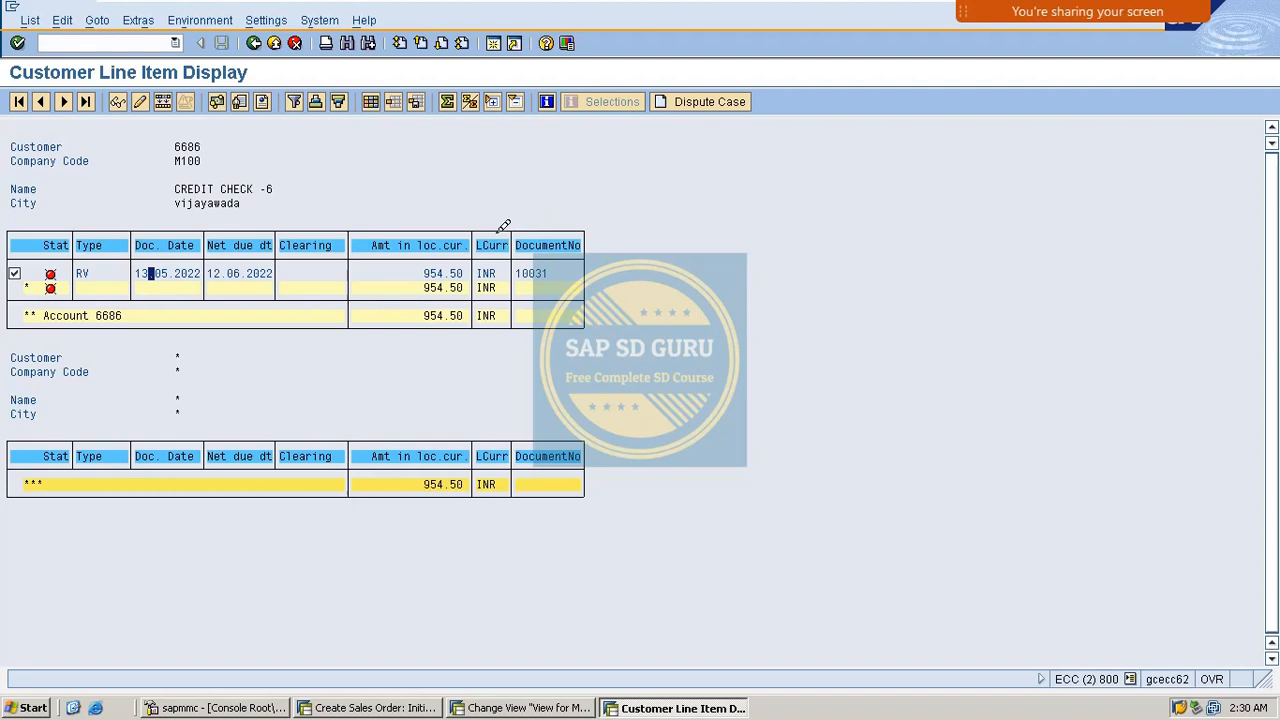
Leave the customer line item list and start transaction VA01 in the same session
left_click(141, 42)
type("/nva01")
key("Return")
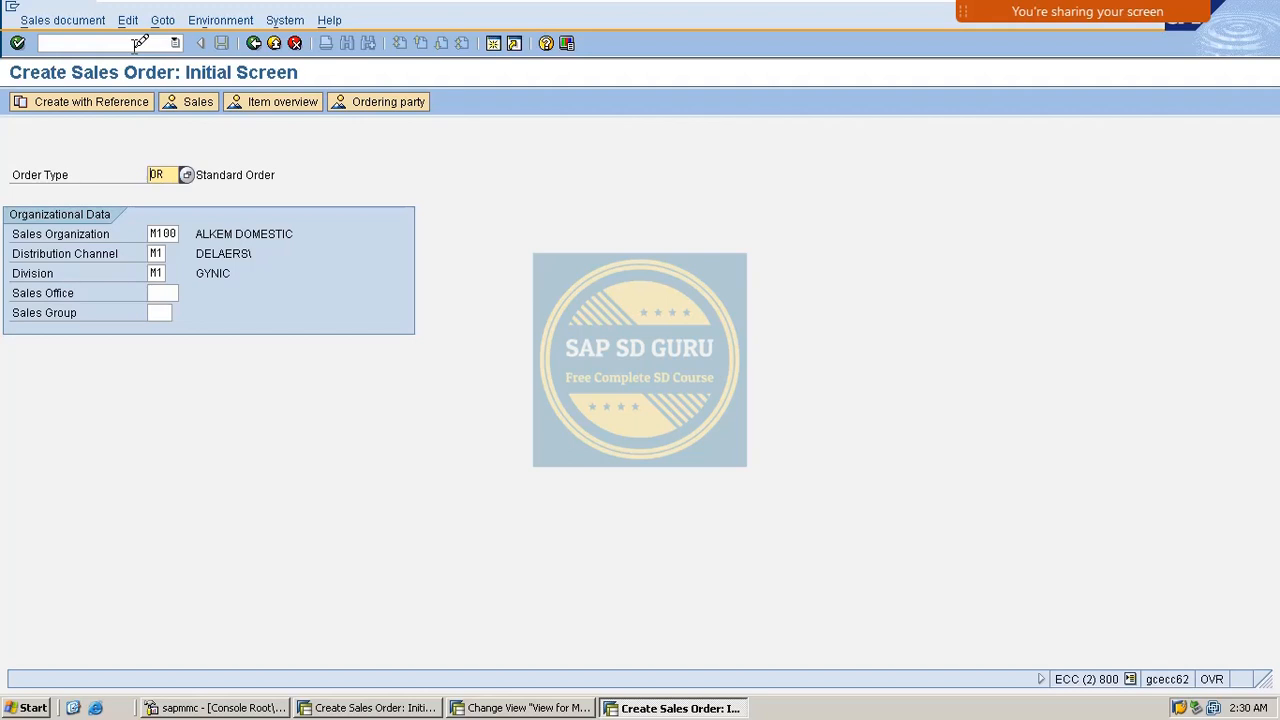
key("alt+Tab")
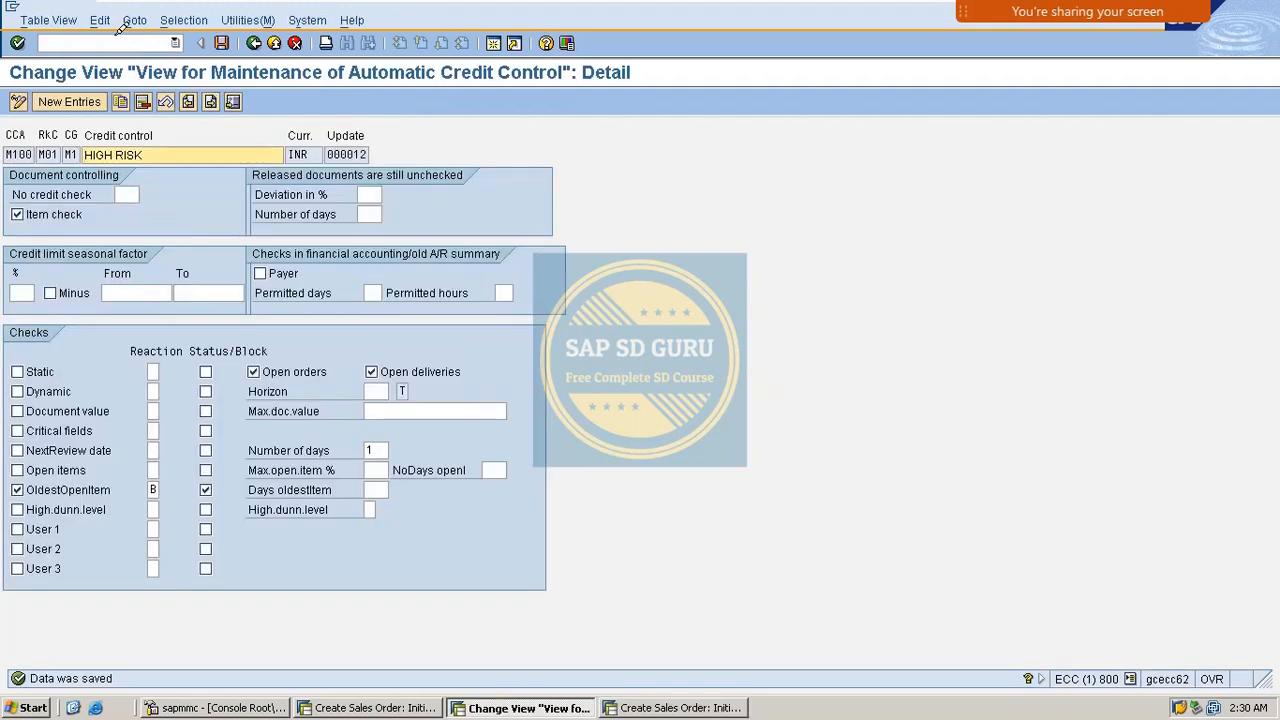
key("alt+Tab")
key("alt+Tab")
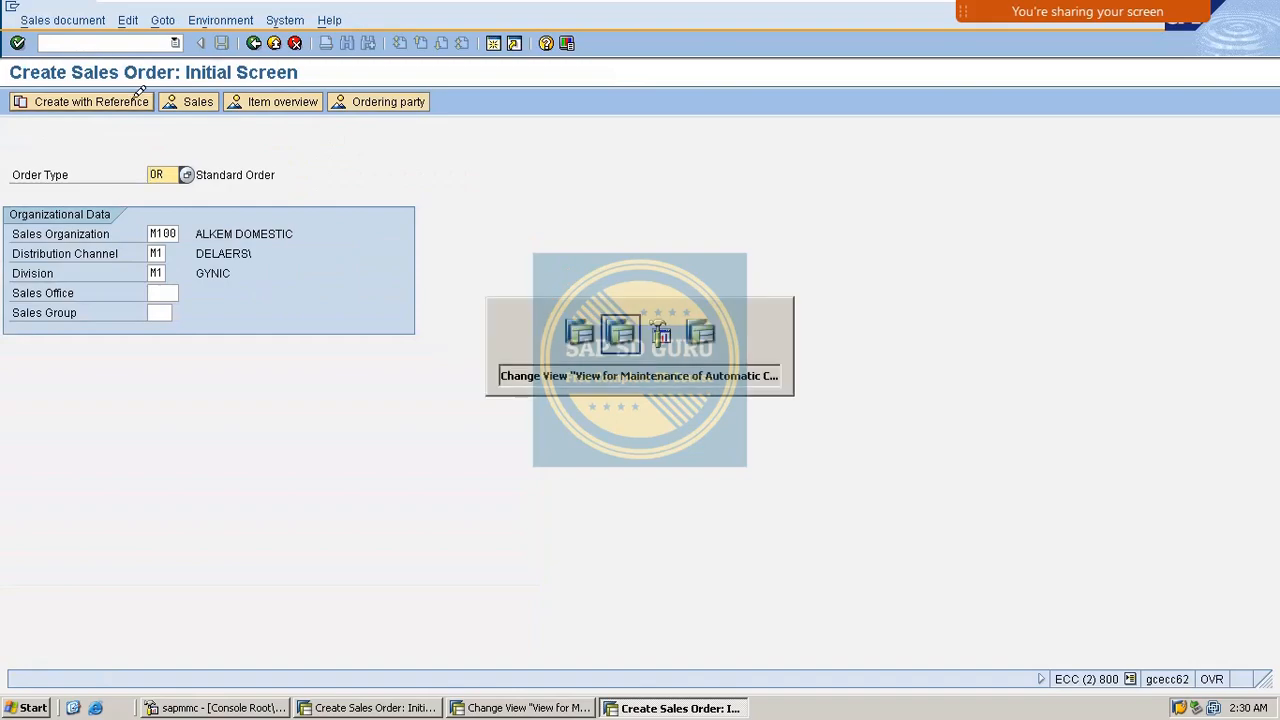
key("alt+Tab")
key("alt+Tab")
key("alt+Tab")
key("alt+Tab")
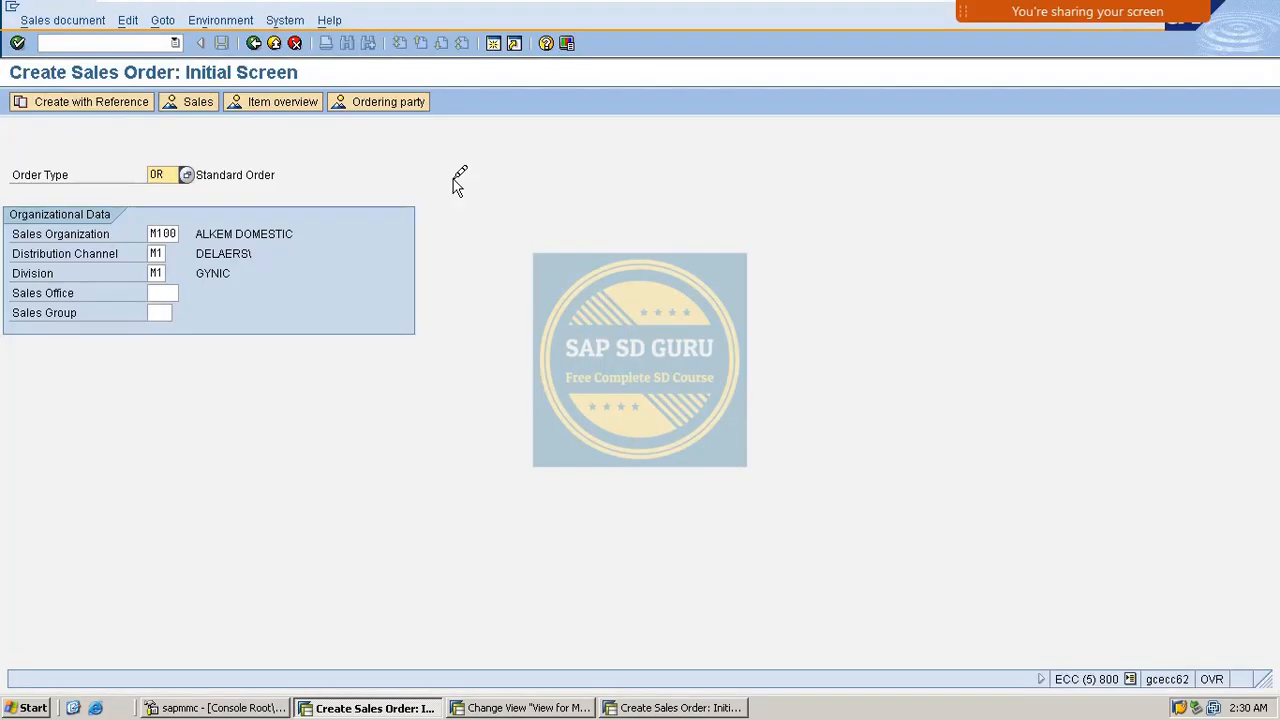
left_click(705, 702)
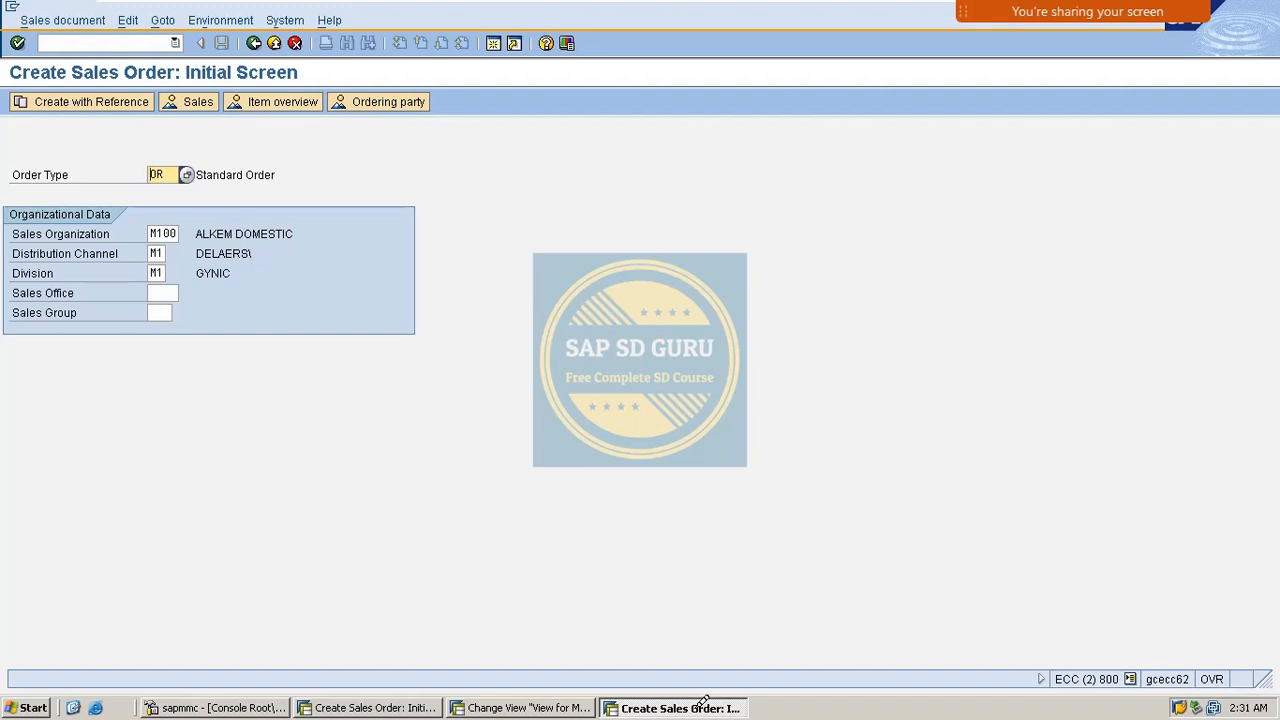
Open a standard order in sales area M100/M1/M1, enter customer CREDIT CHECK -6 as sold-to party and examine the credit check message
key("Return")
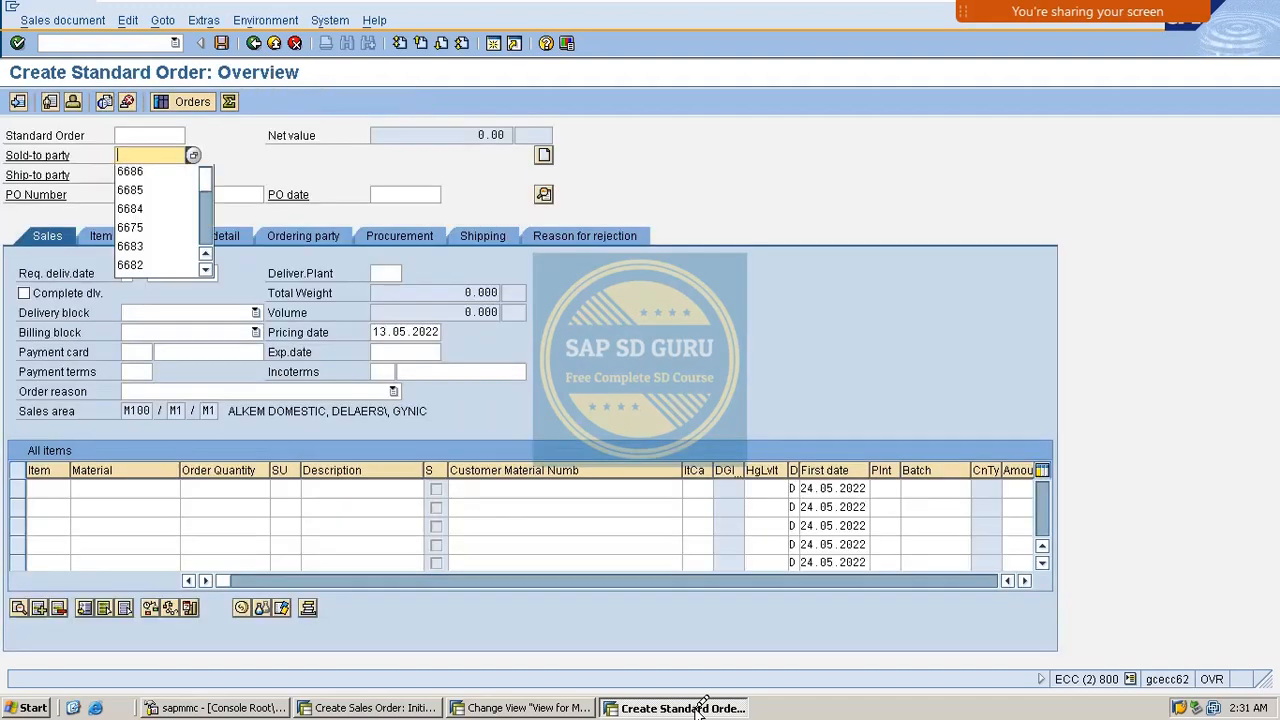
key("Down")
key("Return")
key("Return")
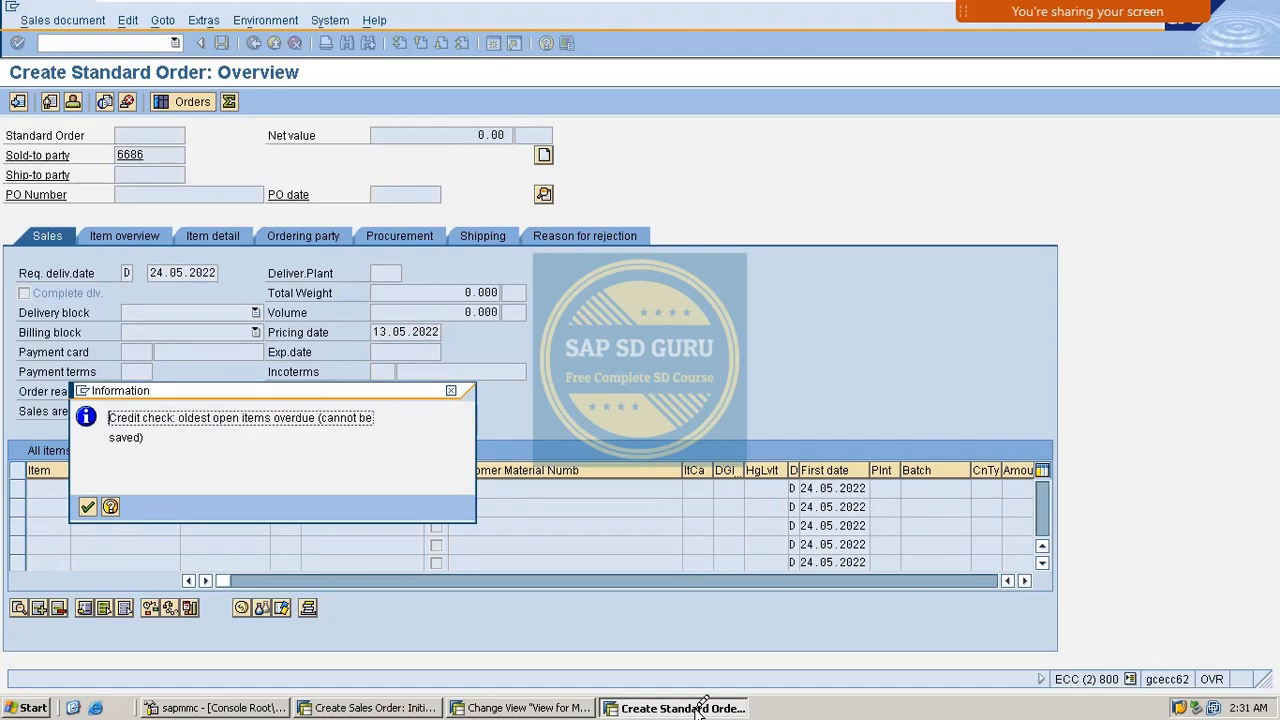
left_click_drag(448, 390, 943, 181)
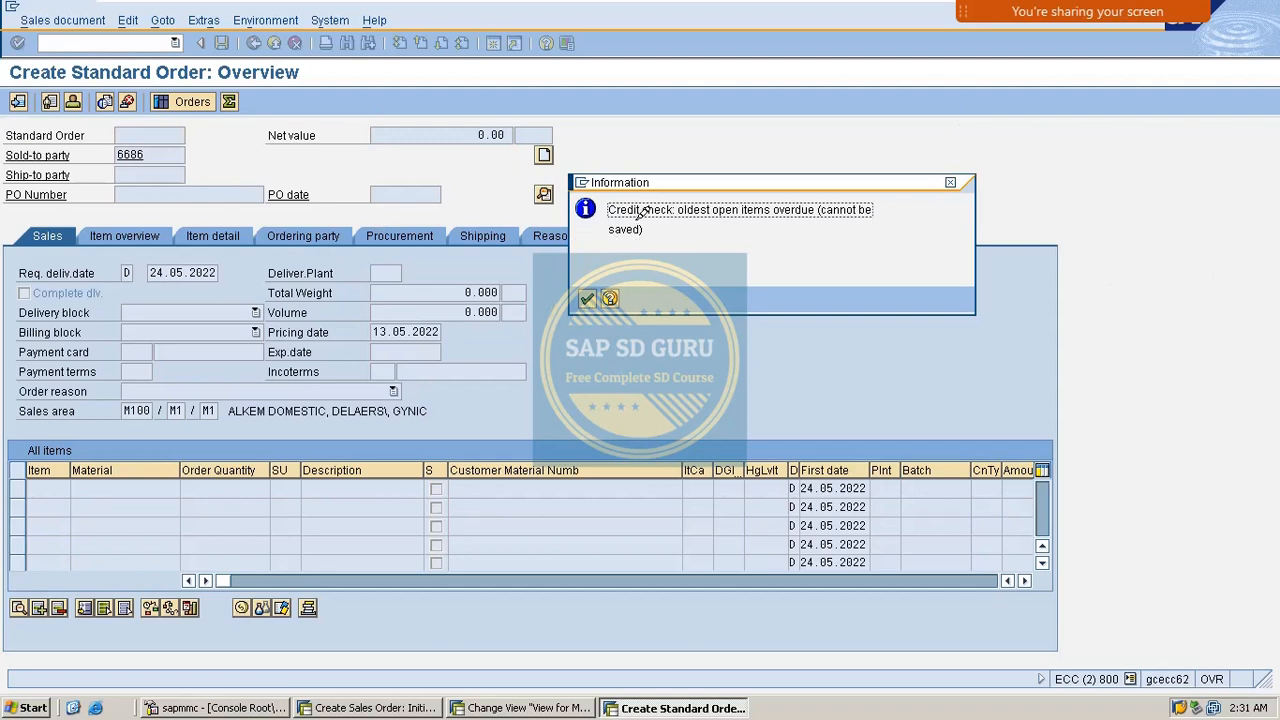
left_click_drag(612, 206, 893, 236)
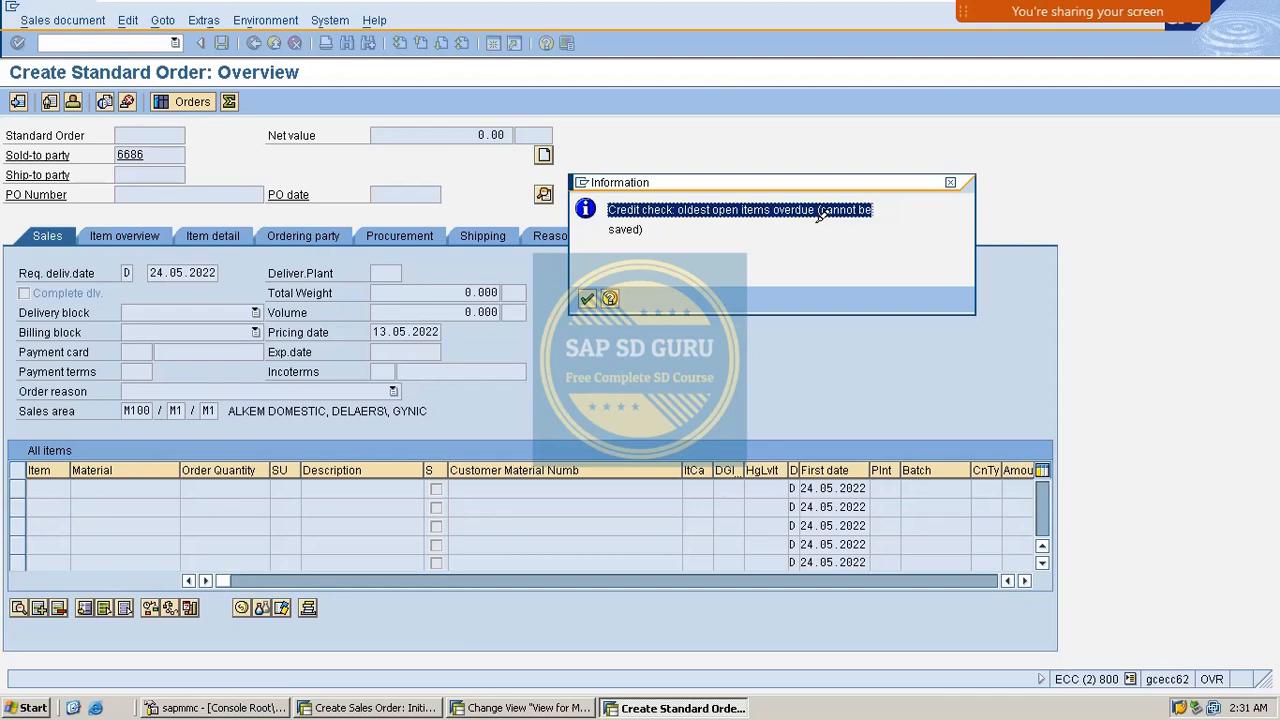
Dismiss the credit check message, close the sales order session and return to M100's HIGH RISK automatic credit control settings
left_click(513, 708)
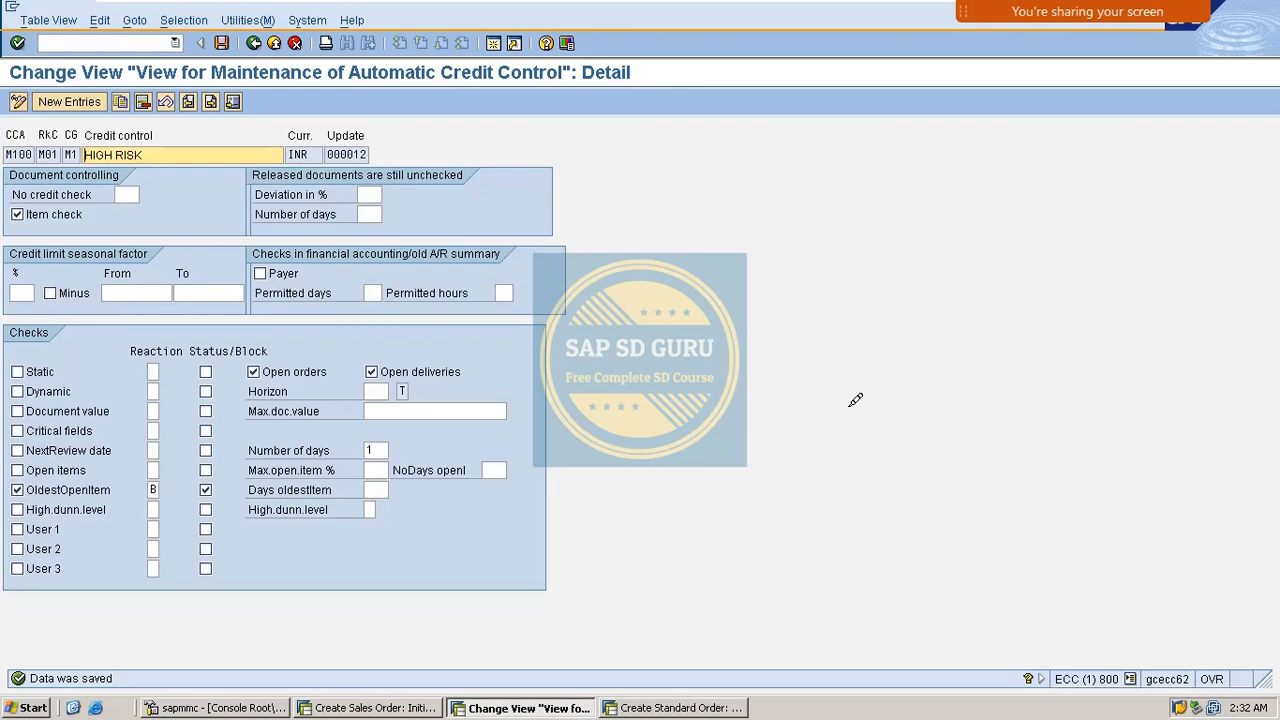
key("alt+Tab")
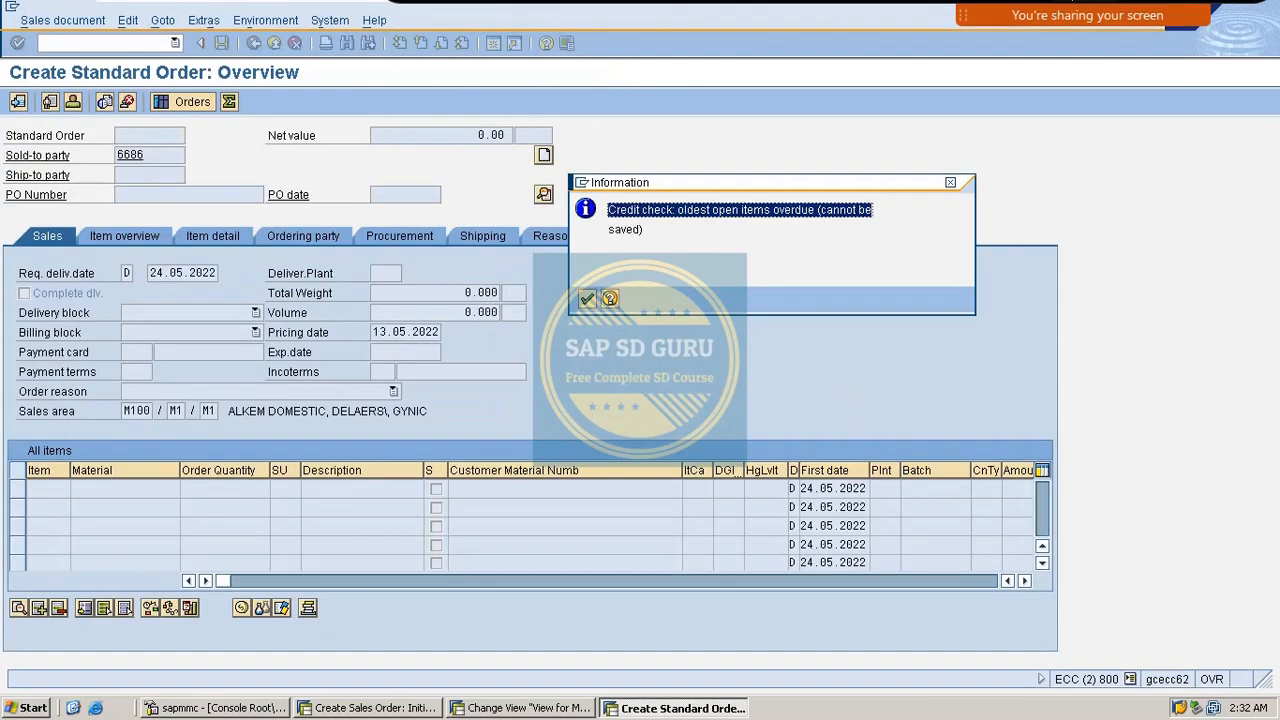
left_click(950, 182)
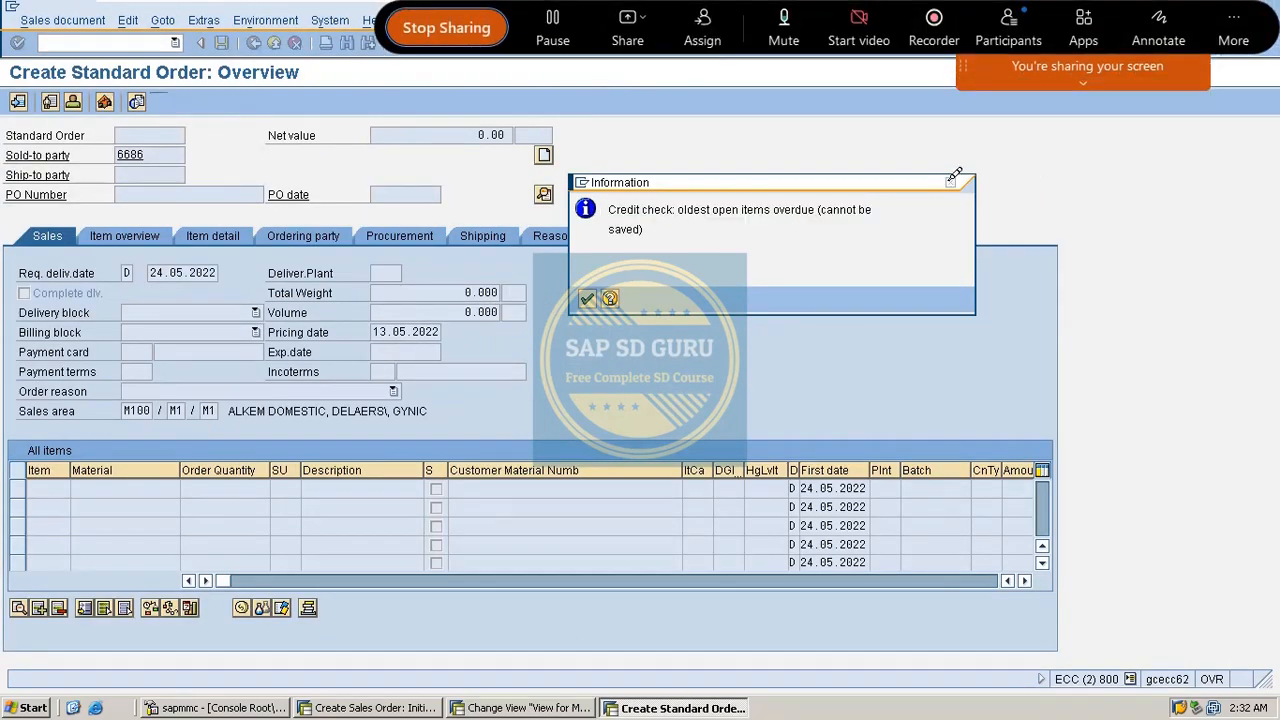
left_click(104, 44)
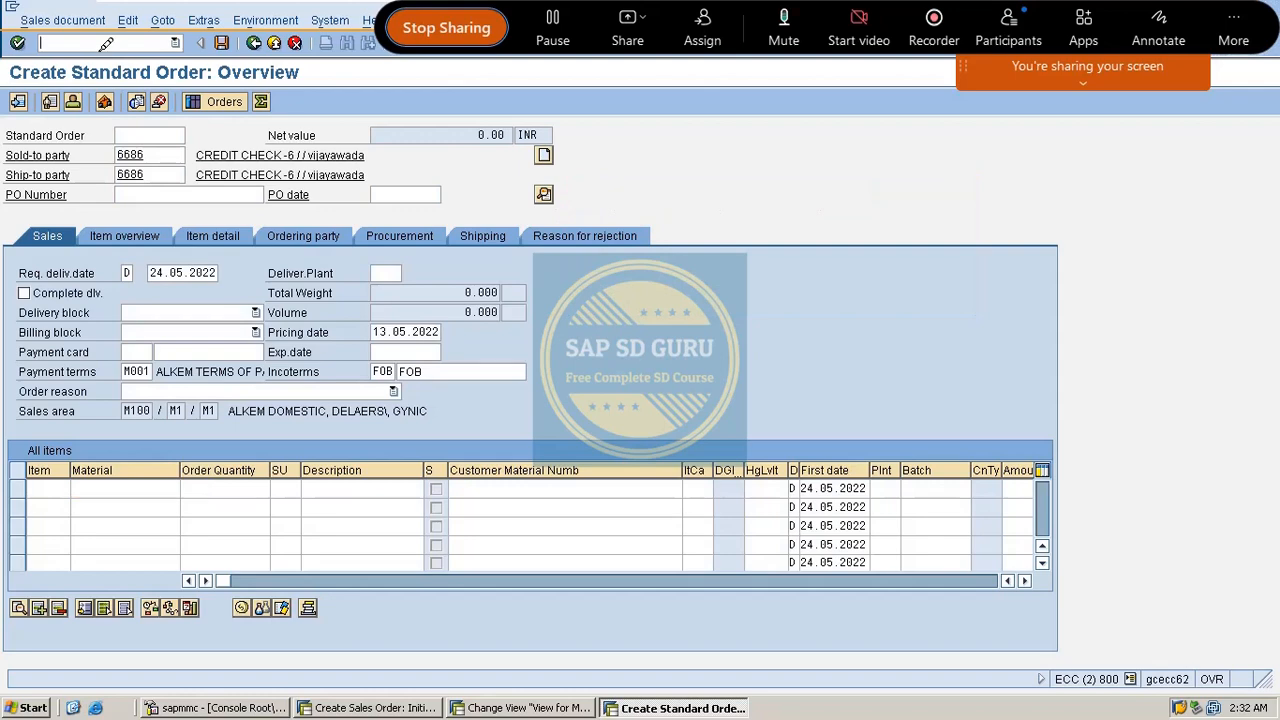
key("alt+Tab")
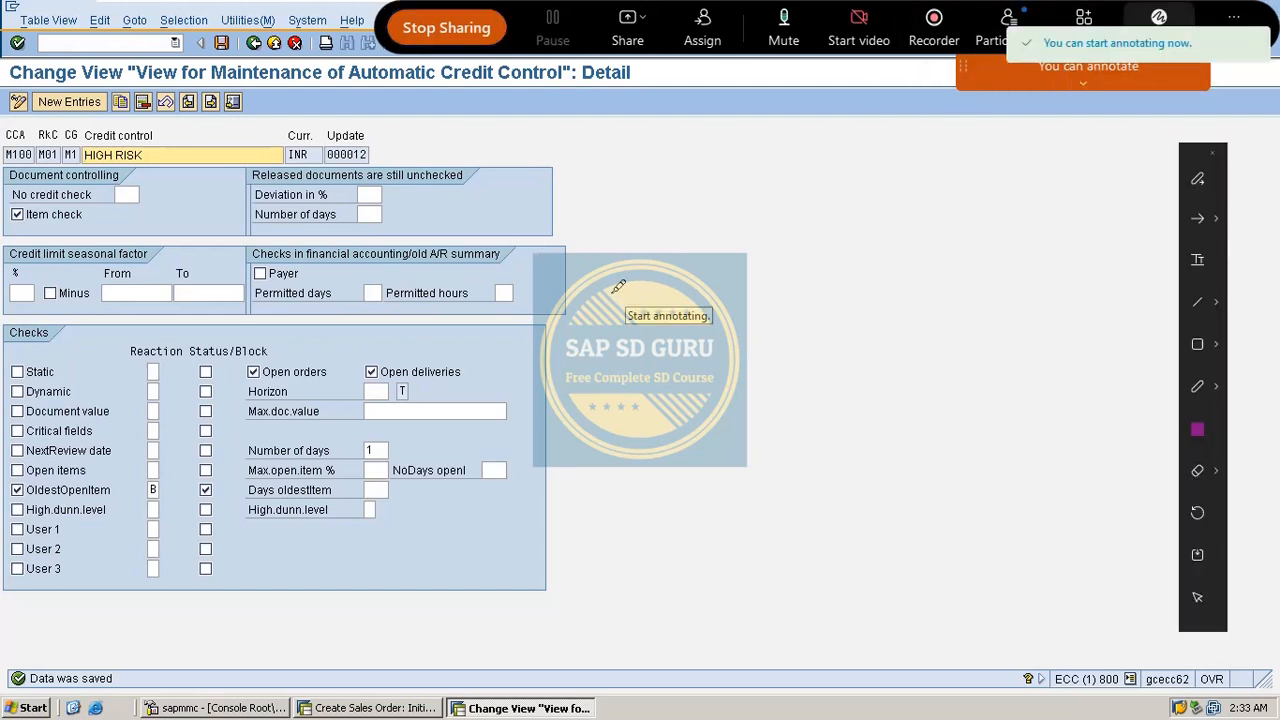
Handwrite "Highest Dunning Level" with the annotation pen in the empty area beside the credit control settings and add emphasis strokes
mouse_move(604, 305)
left_mouse_down()
mouse_move(623, 352)
mouse_move(645, 340)
mouse_move(646, 318)
mouse_move(664, 317)
left_mouse_up()
left_click(638, 264)
left_click_drag(694, 274, 714, 326)
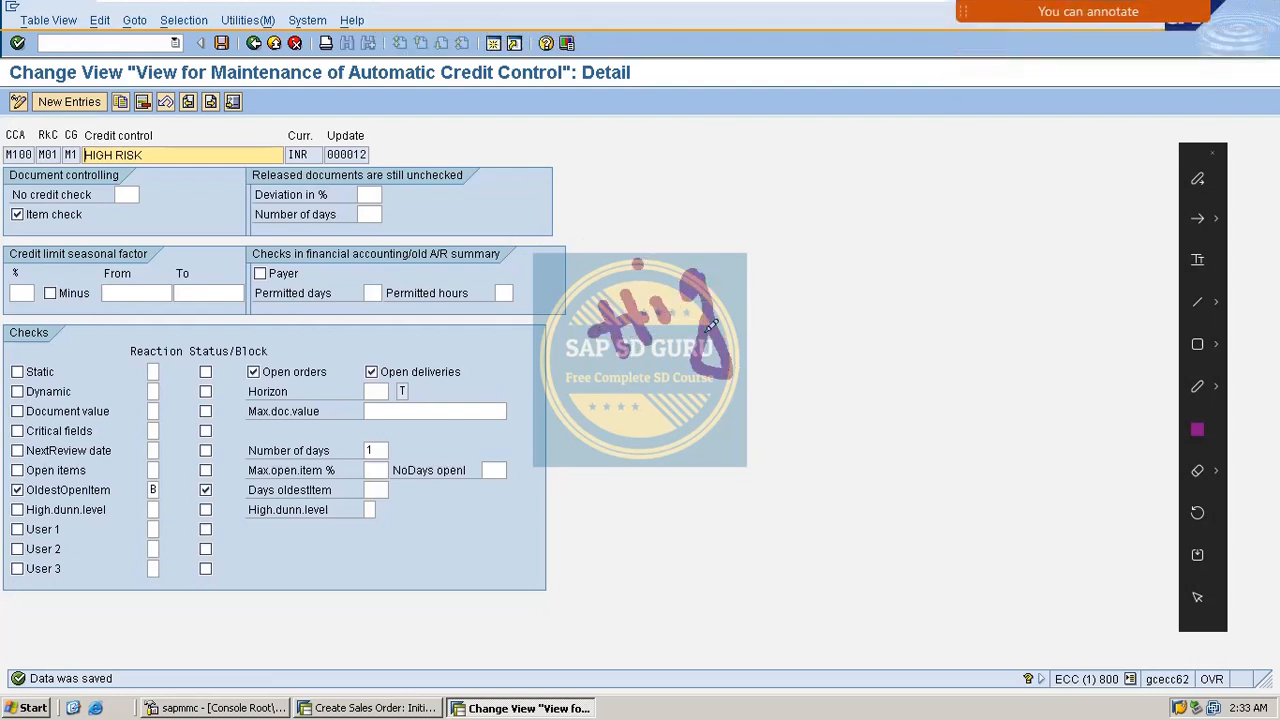
mouse_move(706, 244)
left_mouse_down()
mouse_move(752, 282)
mouse_move(786, 282)
left_mouse_up()
mouse_move(810, 234)
left_mouse_down()
mouse_move(813, 281)
mouse_move(868, 245)
left_mouse_up()
left_click_drag(892, 188, 886, 268)
mouse_move(930, 165)
left_mouse_down()
mouse_move(945, 235)
mouse_move(950, 184)
left_mouse_up()
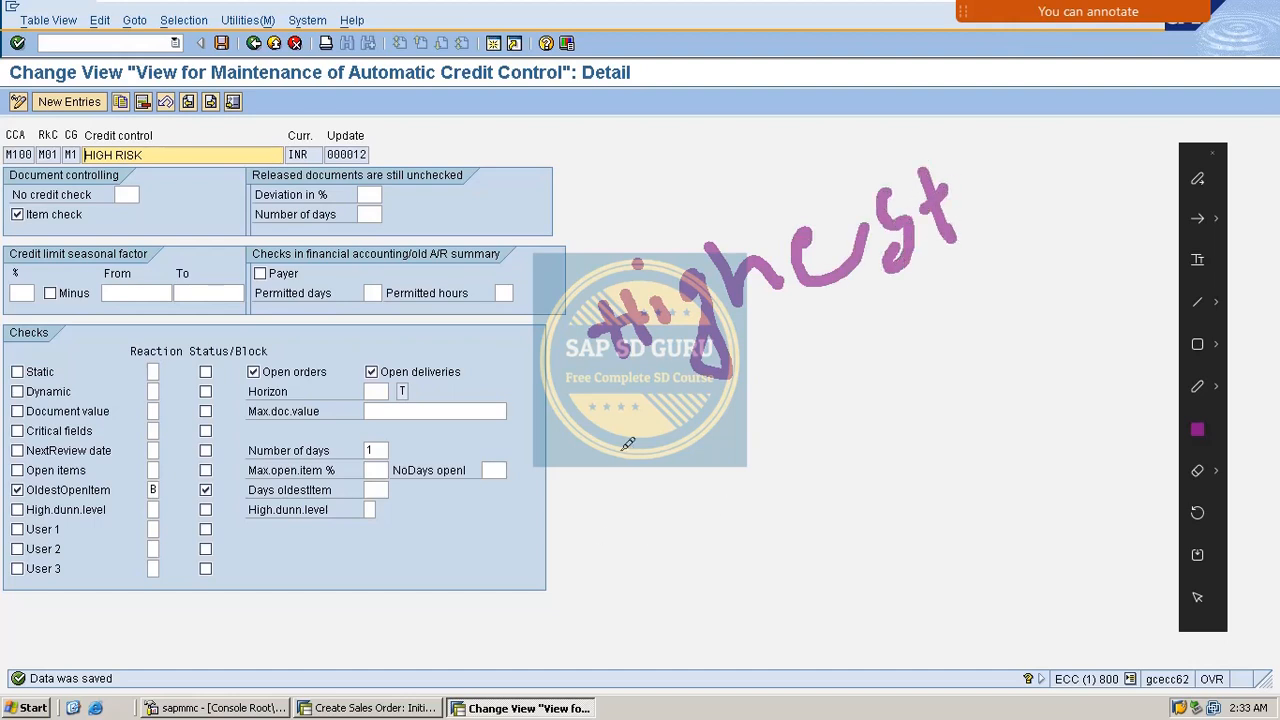
left_click_drag(606, 462, 630, 500)
mouse_move(568, 455)
left_mouse_down()
mouse_move(684, 432)
mouse_move(658, 514)
left_mouse_up()
mouse_move(716, 426)
left_mouse_down()
mouse_move(766, 430)
mouse_move(802, 404)
mouse_move(936, 404)
left_mouse_up()
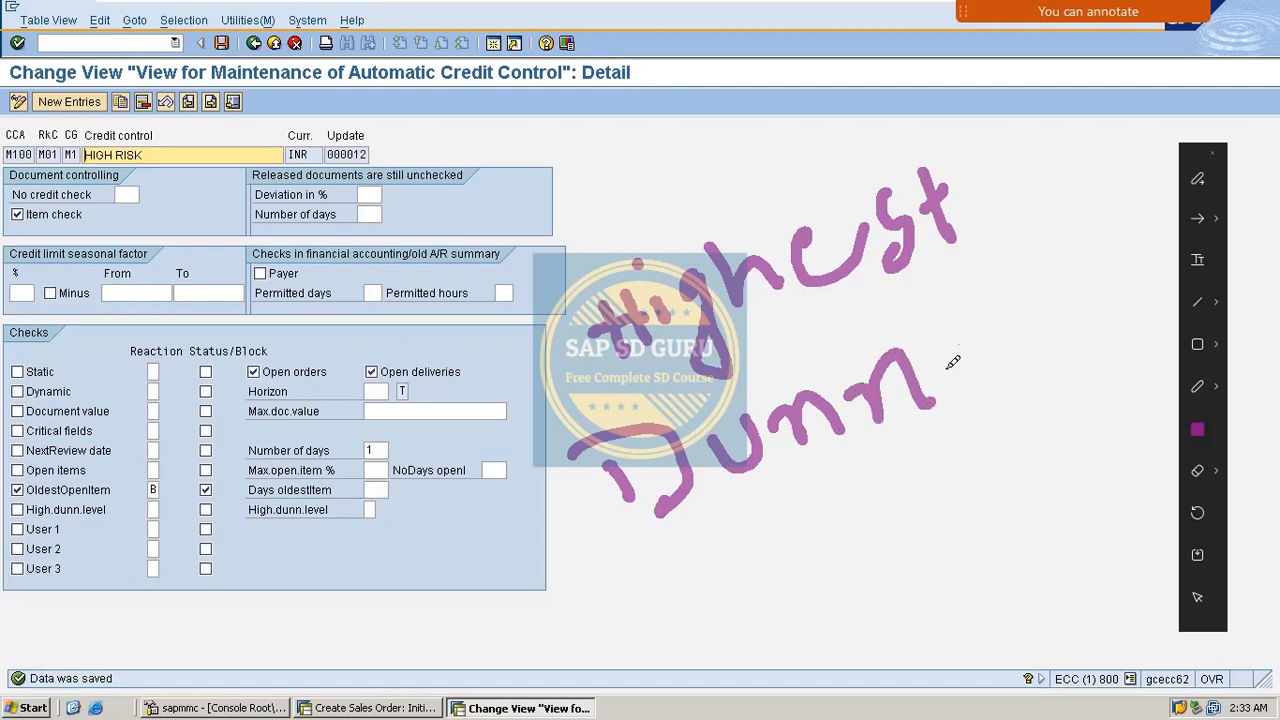
left_click_drag(956, 346, 964, 380)
left_click(934, 314)
mouse_move(998, 318)
left_mouse_down()
mouse_move(1022, 350)
mouse_move(1072, 342)
left_mouse_up()
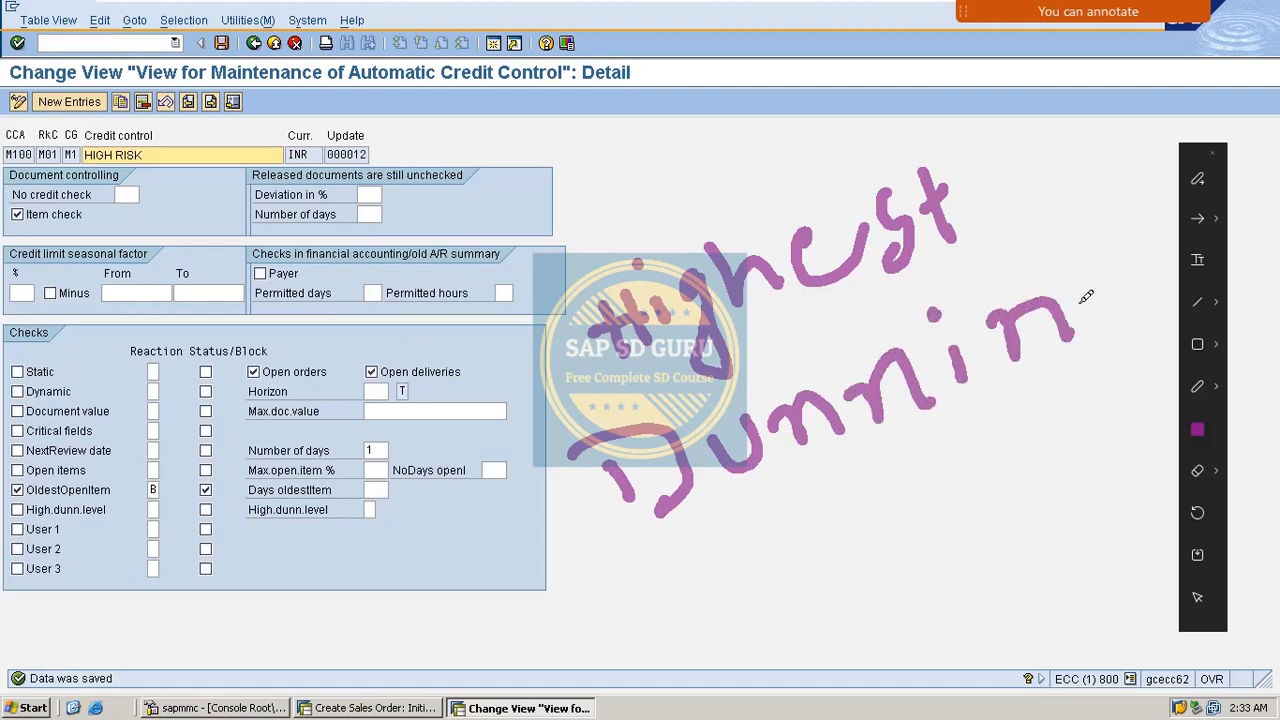
mouse_move(1088, 292)
left_mouse_down()
mouse_move(1118, 288)
mouse_move(1142, 262)
left_mouse_up()
mouse_move(736, 536)
left_mouse_down()
mouse_move(832, 578)
mouse_move(858, 545)
mouse_move(868, 585)
left_mouse_up()
mouse_move(884, 522)
left_mouse_down()
mouse_move(898, 580)
mouse_move(918, 515)
mouse_move(991, 523)
mouse_move(1006, 556)
left_mouse_up()
left_click_drag(914, 623, 943, 602)
left_click_drag(943, 602, 893, 665)
left_click_drag(983, 258, 1050, 212)
left_click_drag(1018, 457, 1052, 430)
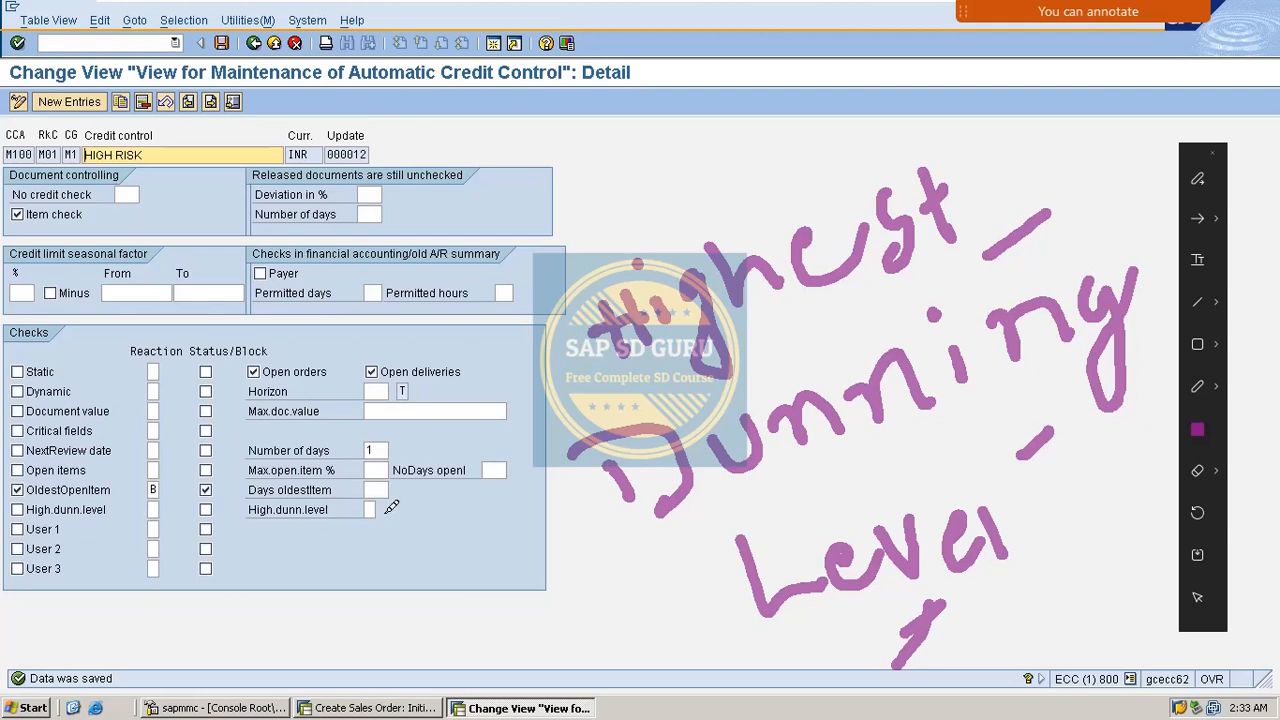
Mark the High.dunn.level field with tick strokes, circle the handwritten text and draw a curve from it towards the reaction column
mouse_move(372, 508)
left_mouse_down()
mouse_move(386, 520)
mouse_move(462, 482)
left_mouse_up()
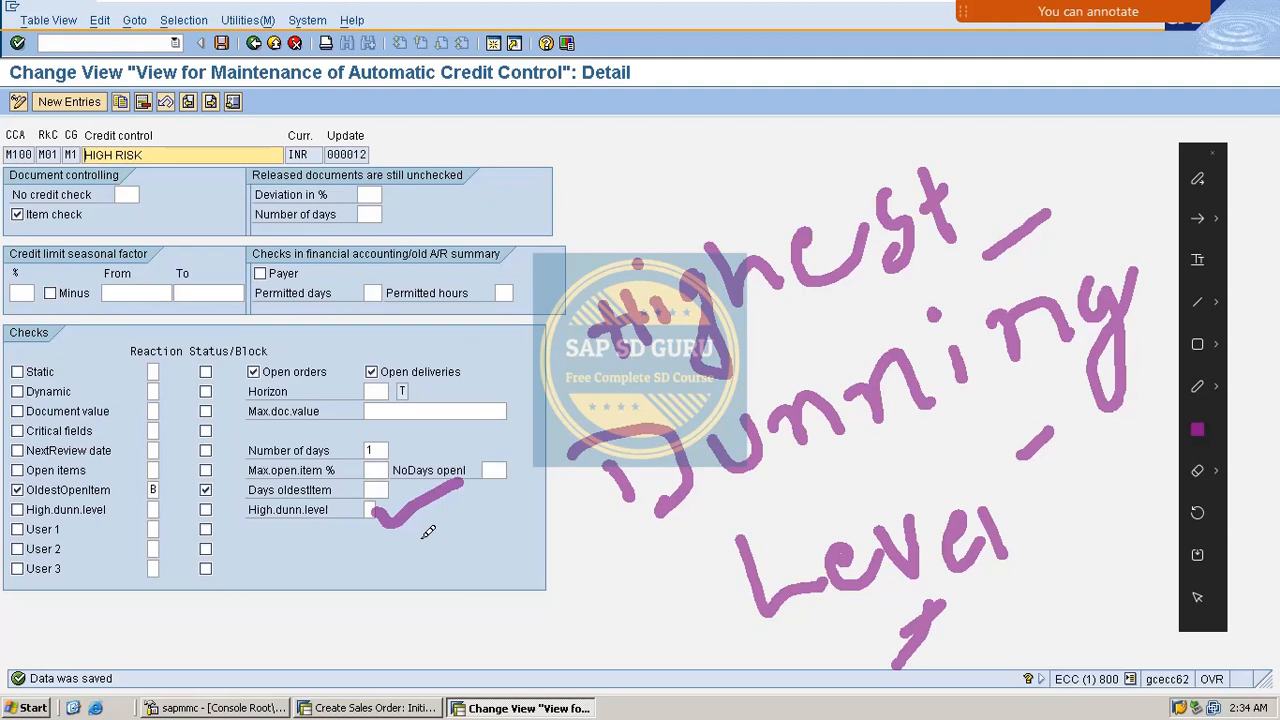
left_click_drag(336, 524, 557, 458)
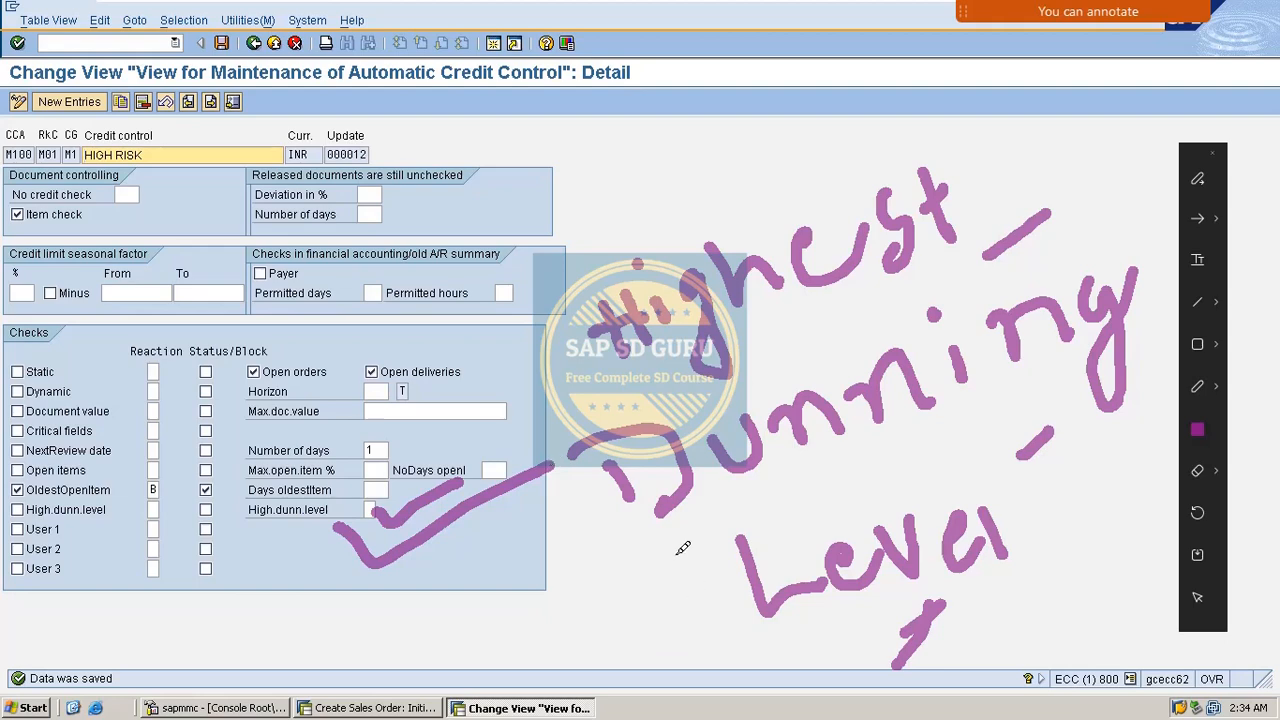
mouse_move(510, 181)
left_mouse_down()
mouse_move(614, 550)
mouse_move(1040, 645)
mouse_move(1165, 320)
mouse_move(951, 93)
mouse_move(518, 196)
left_mouse_up()
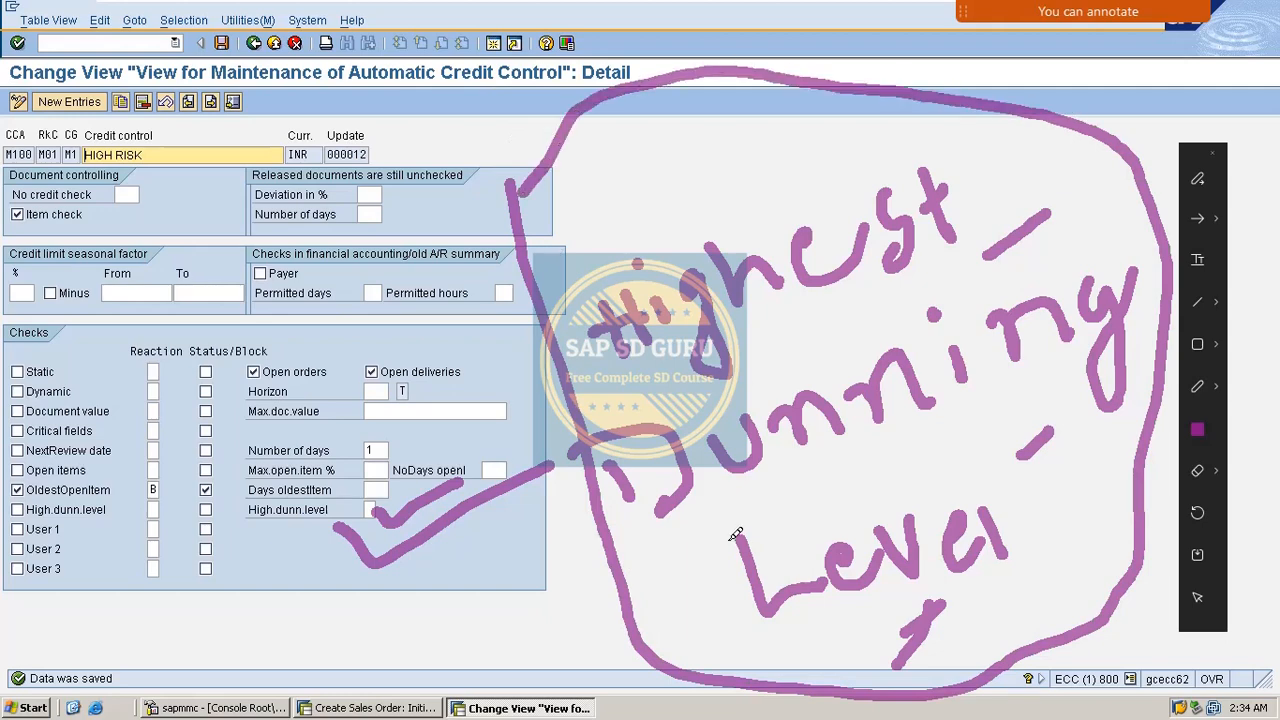
mouse_move(696, 526)
left_mouse_down()
mouse_move(281, 600)
mouse_move(142, 460)
left_mouse_up()
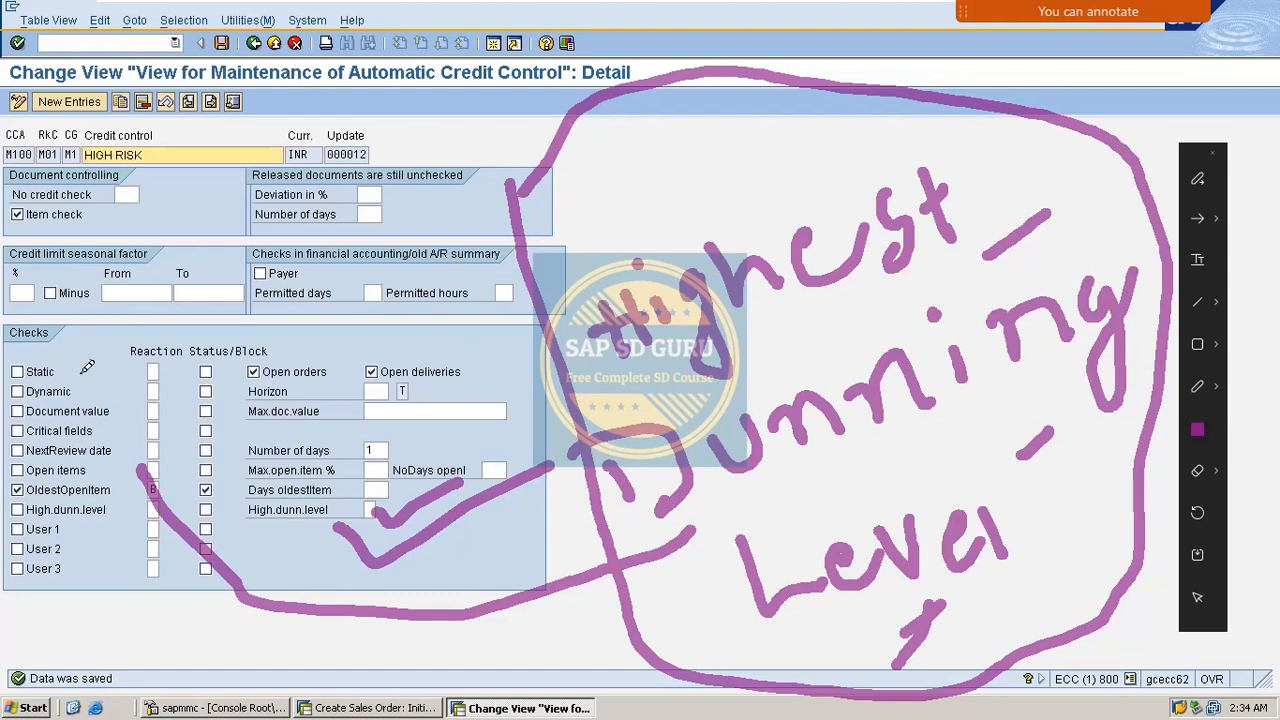
Handwrite and underline "Reminder" across the credit control settings, and clear all annotations from the screen
mouse_move(73, 372)
left_mouse_down()
mouse_move(70, 350)
mouse_move(80, 385)
mouse_move(55, 325)
mouse_move(146, 345)
mouse_move(160, 372)
left_mouse_up()
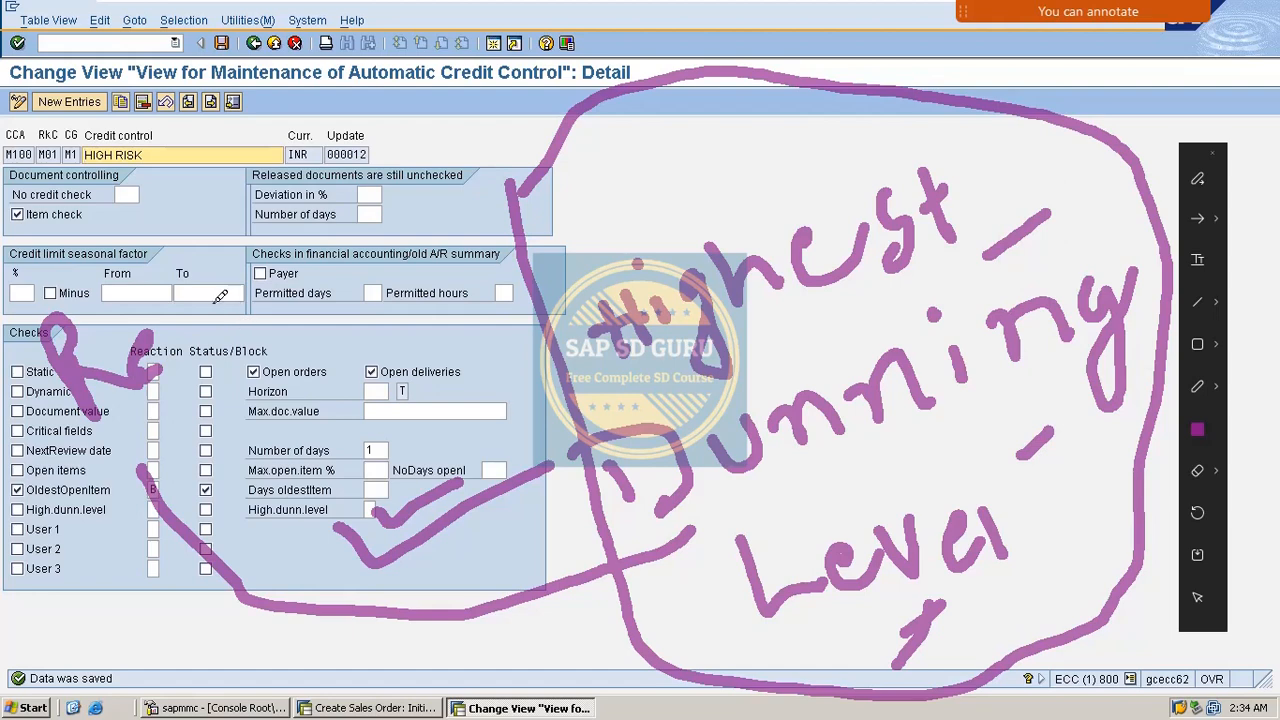
mouse_move(214, 298)
left_mouse_down()
mouse_move(207, 322)
mouse_move(240, 268)
mouse_move(264, 290)
mouse_move(345, 236)
mouse_move(365, 165)
mouse_move(395, 165)
mouse_move(466, 128)
left_mouse_up()
left_click(220, 228)
left_click_drag(228, 398, 456, 232)
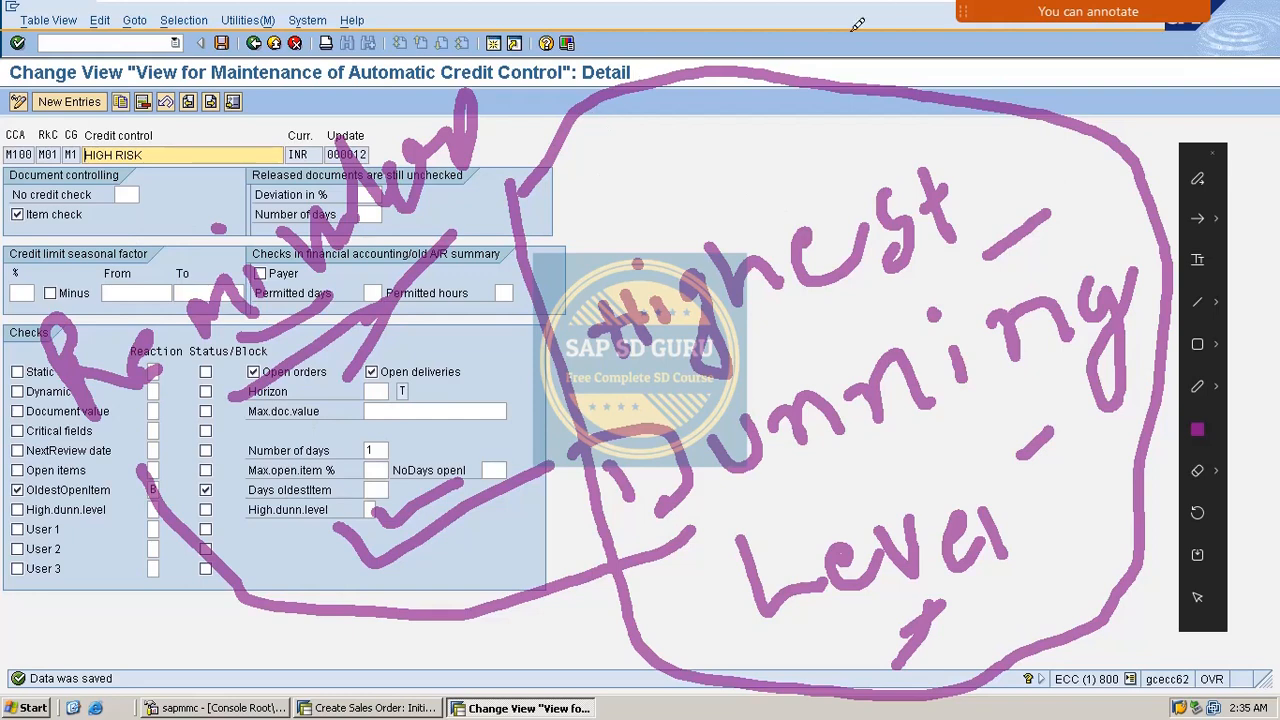
key("Escape")
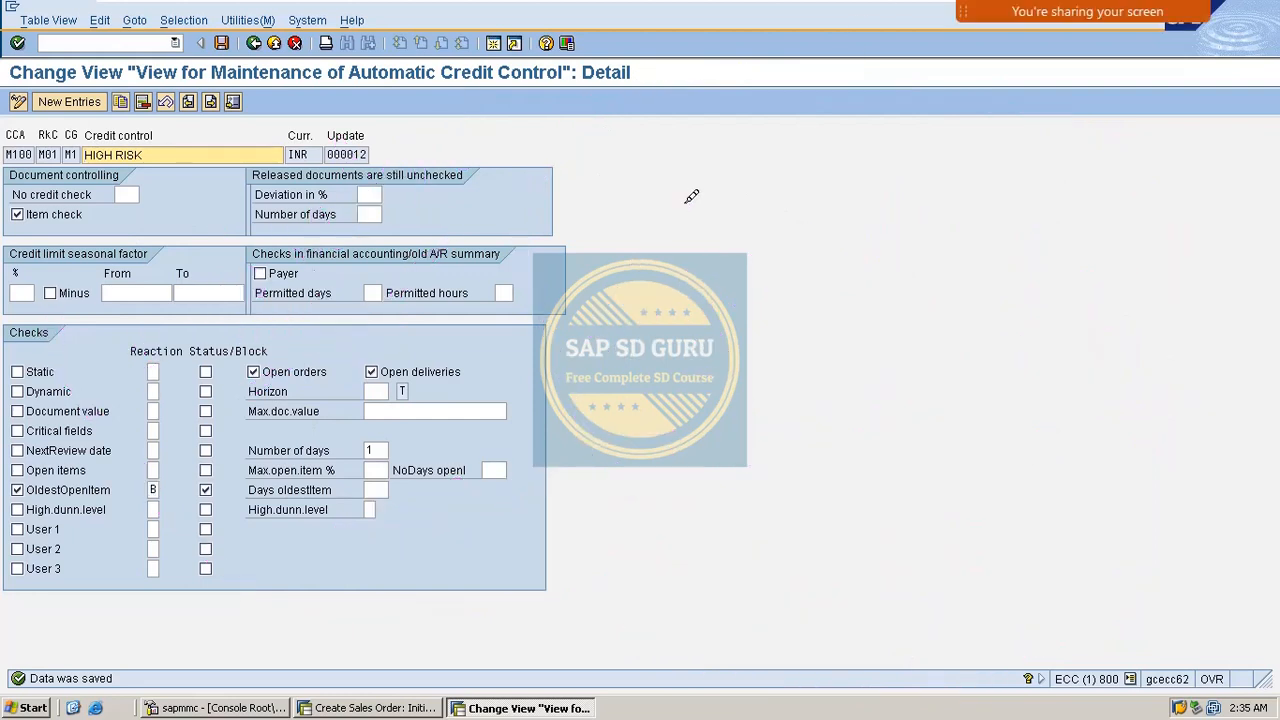
Restart annotating and handwrite a numbered list beside the settings with "loss1" as point 1 and "loss2" as point 2, underlining both
mouse_move(1060, 6)
left_click(1160, 38)
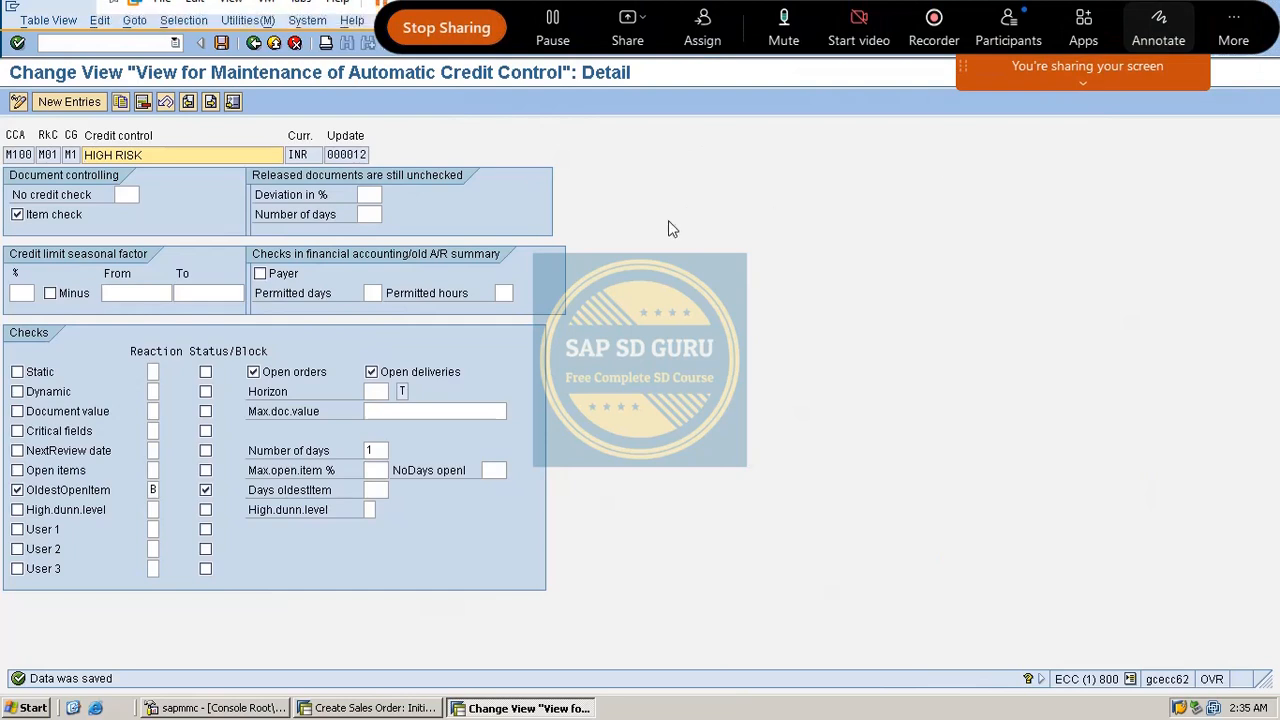
left_click_drag(640, 250, 652, 315)
mouse_move(660, 208)
left_mouse_down()
mouse_move(712, 320)
mouse_move(700, 372)
left_mouse_up()
left_click_drag(668, 445, 747, 478)
left_click_drag(720, 405, 752, 566)
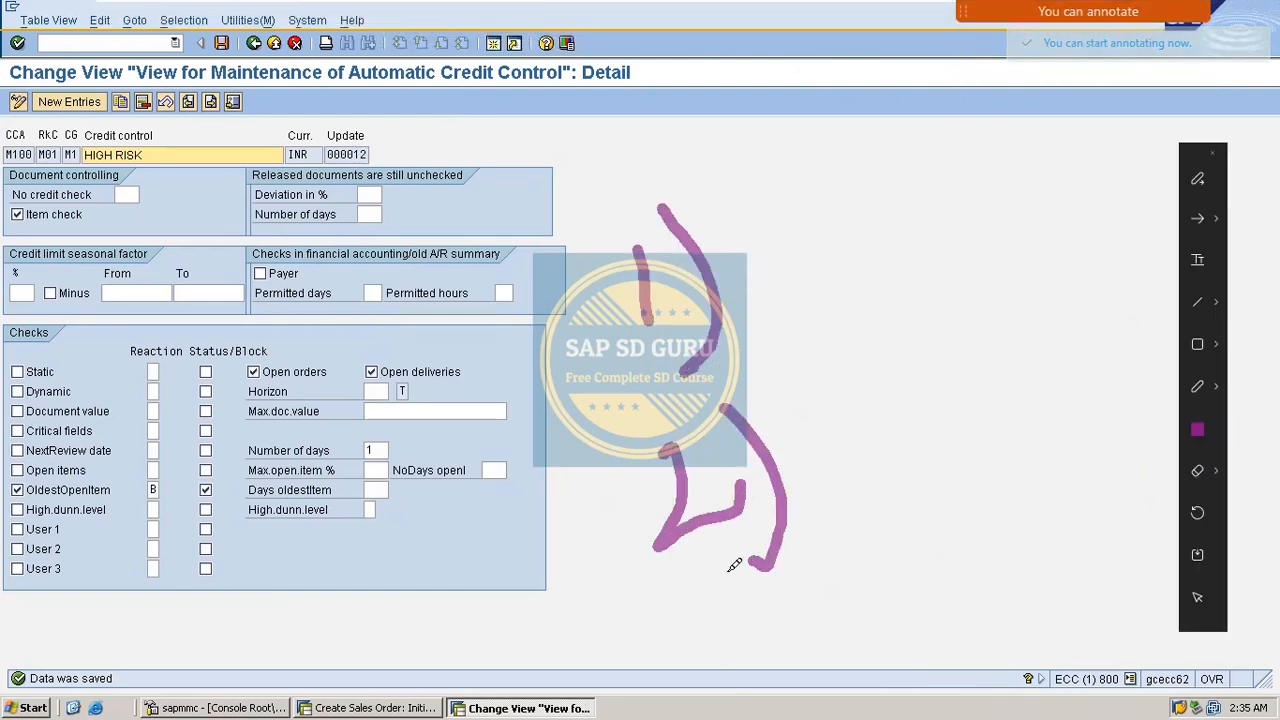
mouse_move(758, 232)
left_mouse_down()
mouse_move(813, 306)
mouse_move(860, 262)
mouse_move(948, 250)
mouse_move(955, 265)
left_mouse_up()
left_click_drag(975, 182, 1020, 282)
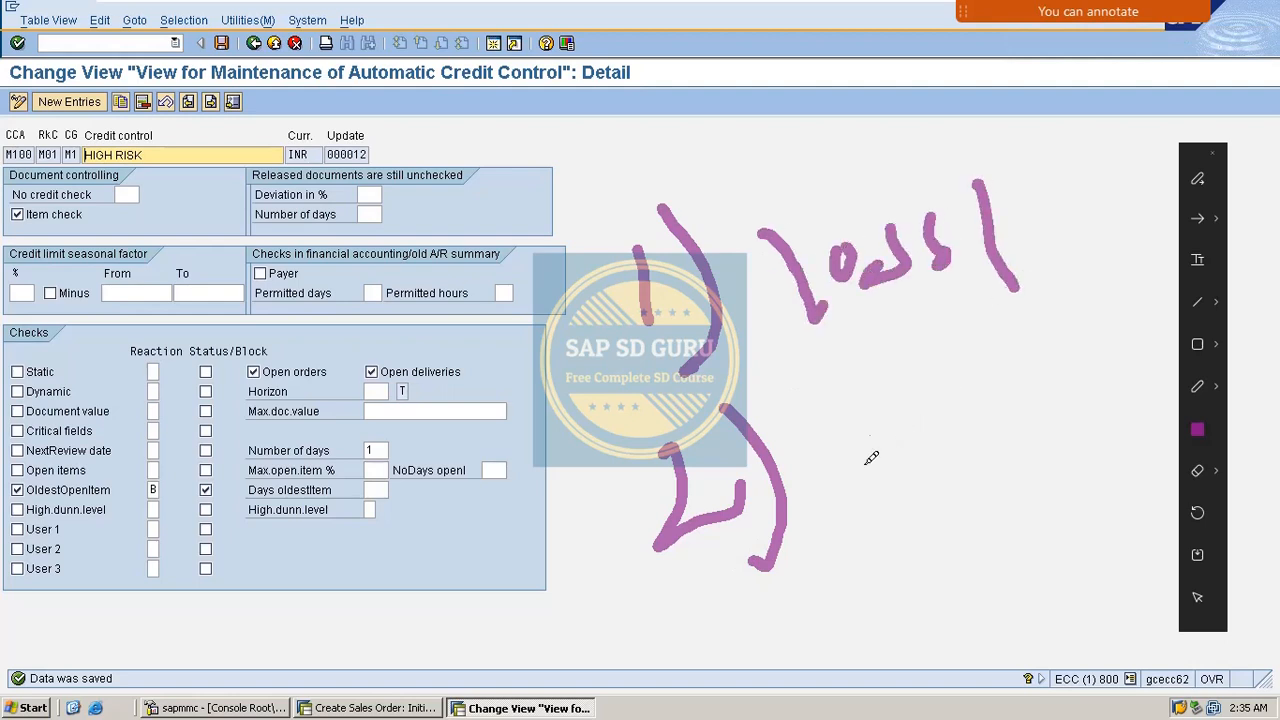
left_click_drag(857, 435, 870, 482)
mouse_move(918, 424)
left_mouse_down()
mouse_move(988, 444)
mouse_move(960, 476)
left_mouse_up()
mouse_move(1020, 385)
left_mouse_down()
mouse_move(1002, 420)
mouse_move(1010, 472)
left_mouse_up()
mouse_move(1075, 372)
left_mouse_down()
mouse_move(1090, 430)
mouse_move(1180, 372)
left_mouse_up()
left_click_drag(975, 305, 1008, 298)
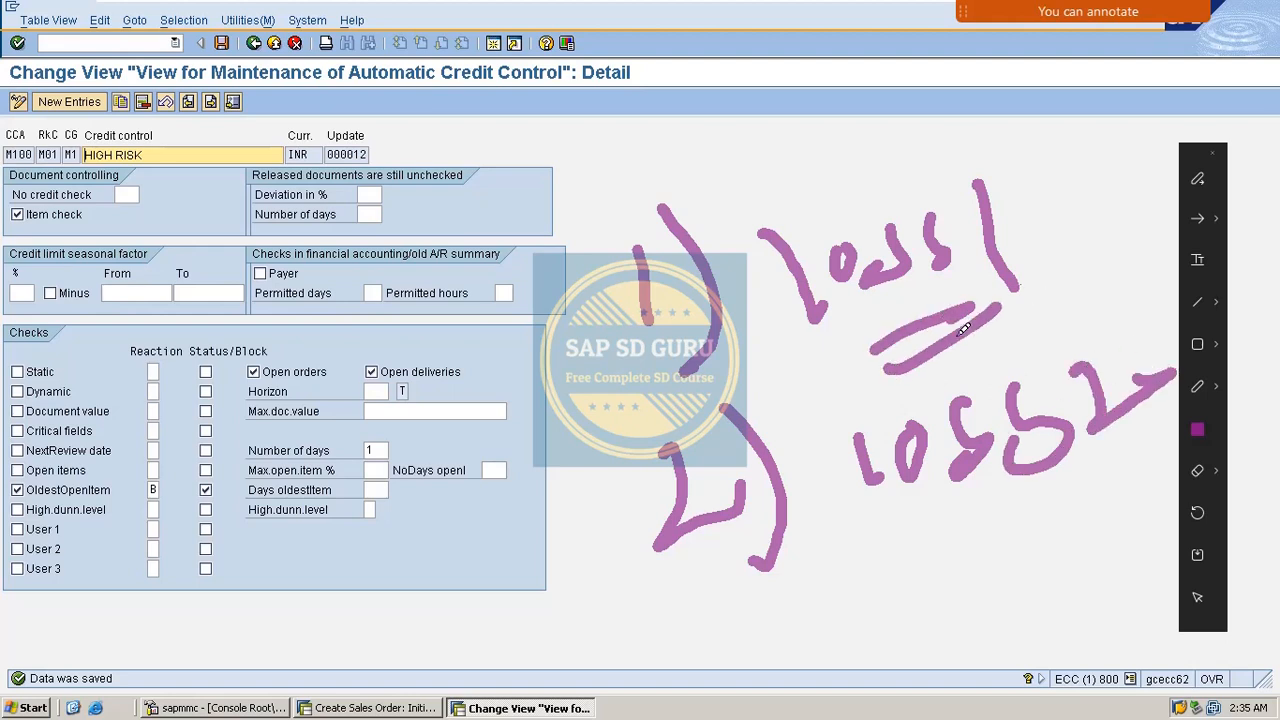
left_click_drag(900, 545, 1040, 470)
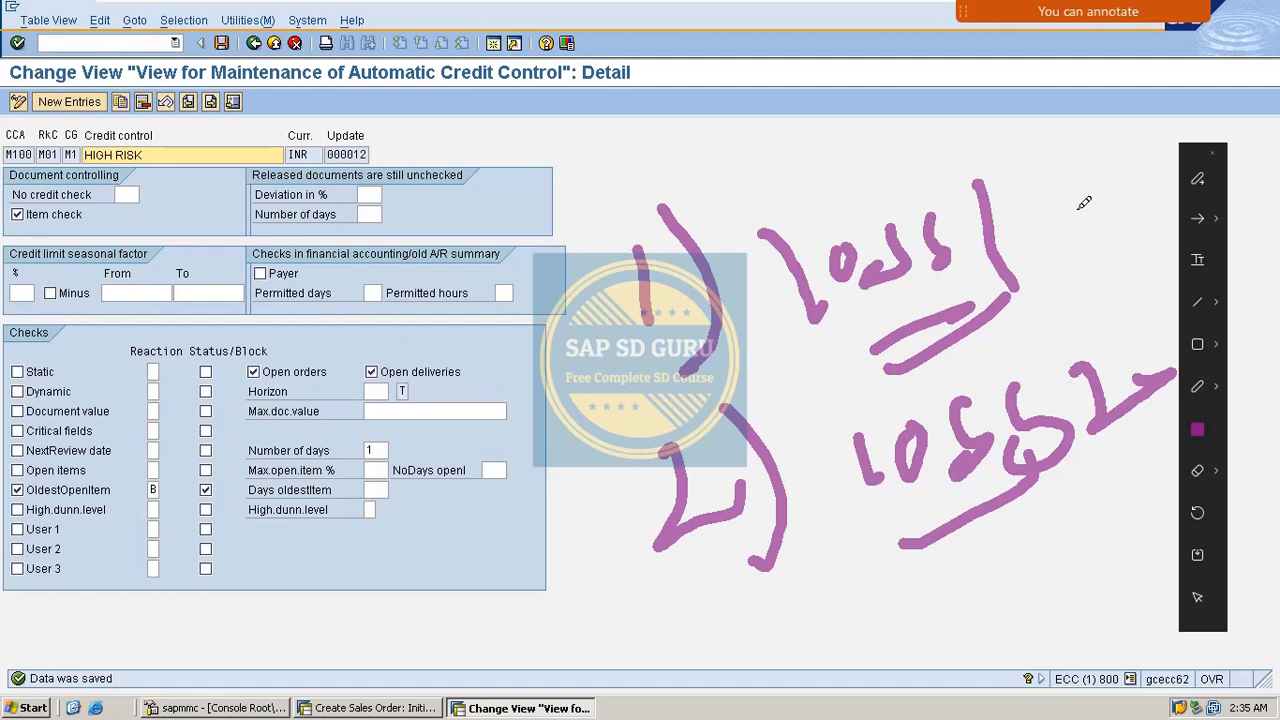
Draw arrows leading back from both handwritten list entries and add a large tick mark over the credit control settings
mouse_move(1022, 193)
left_mouse_down()
mouse_move(1067, 88)
mouse_move(812, 55)
mouse_move(840, 100)
mouse_move(868, 112)
left_mouse_up()
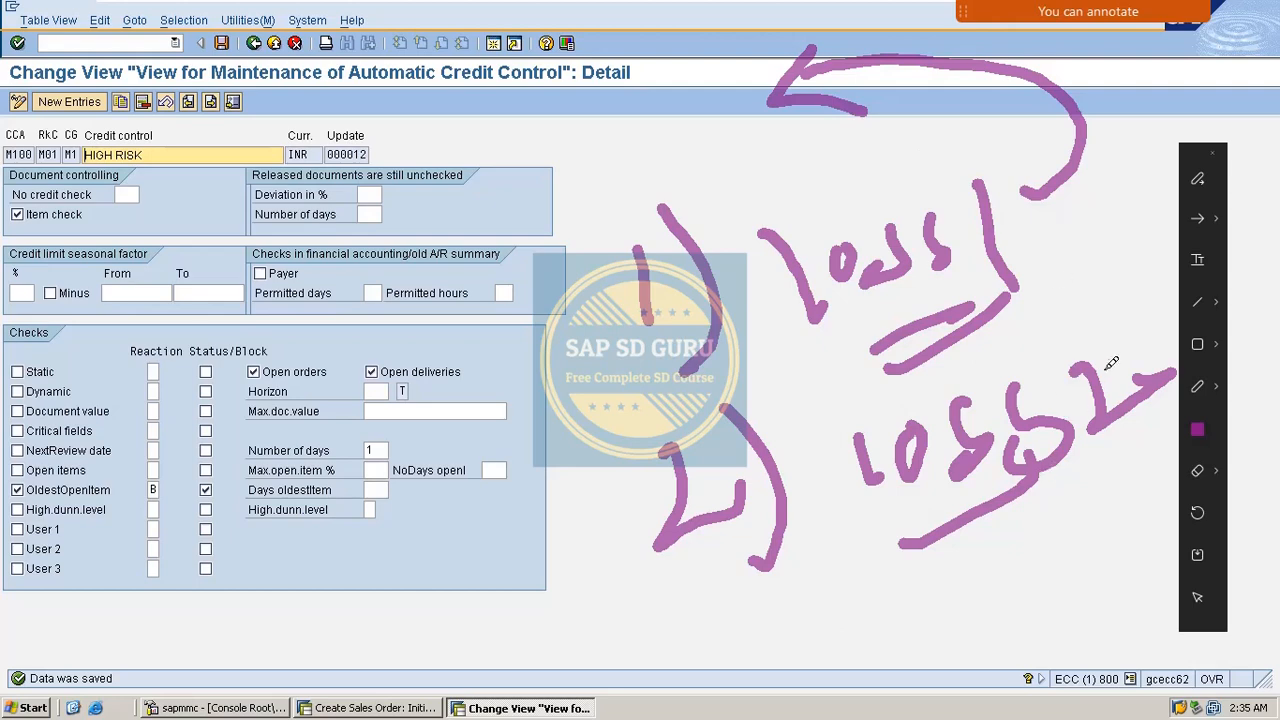
mouse_move(1110, 365)
left_mouse_down()
mouse_move(1086, 256)
mouse_move(478, 368)
left_mouse_up()
mouse_move(484, 295)
left_mouse_down()
mouse_move(448, 420)
mouse_move(632, 432)
left_mouse_up()
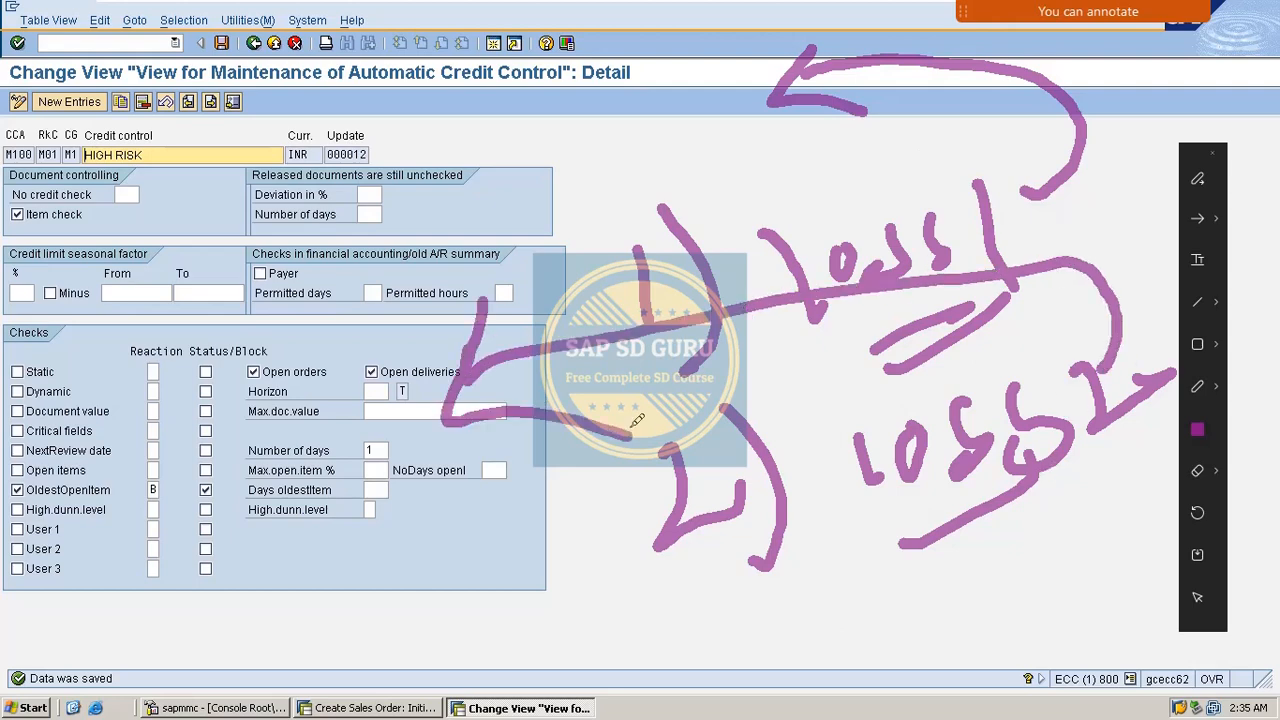
left_click_drag(382, 187, 632, 1)
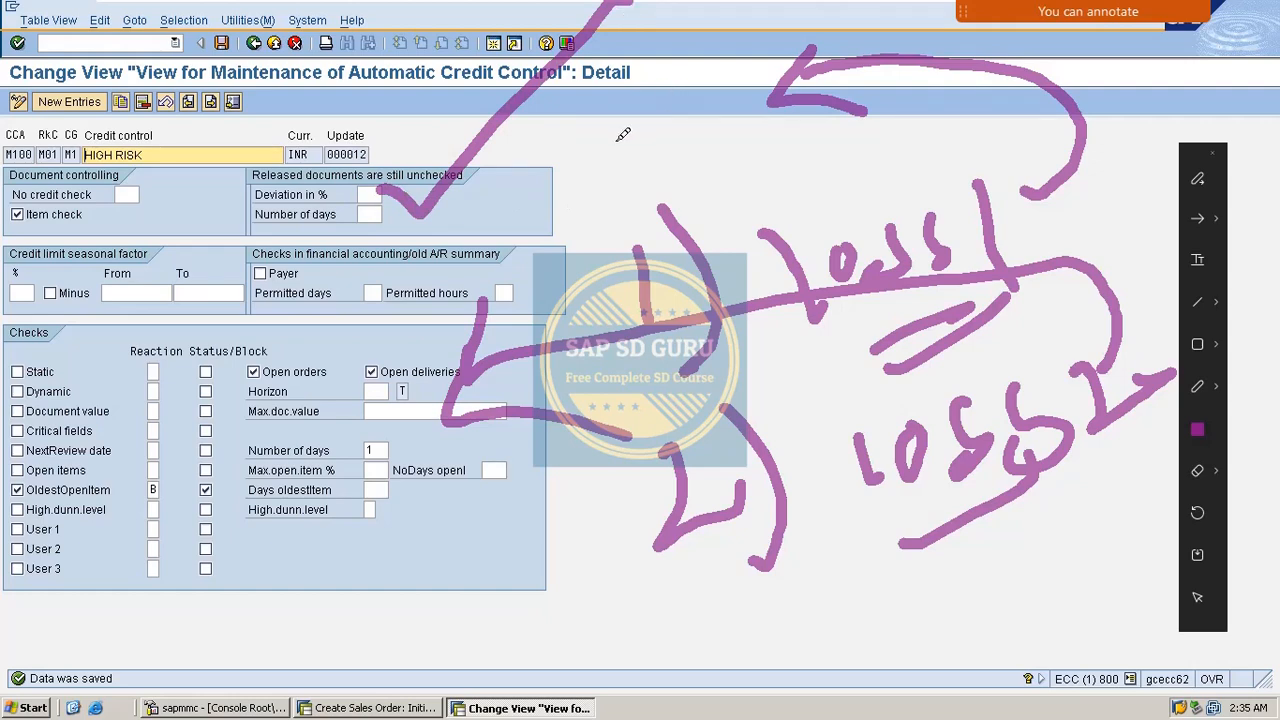
mouse_move(702, 92)
left_mouse_down()
mouse_move(648, 114)
mouse_move(707, 124)
left_mouse_up()
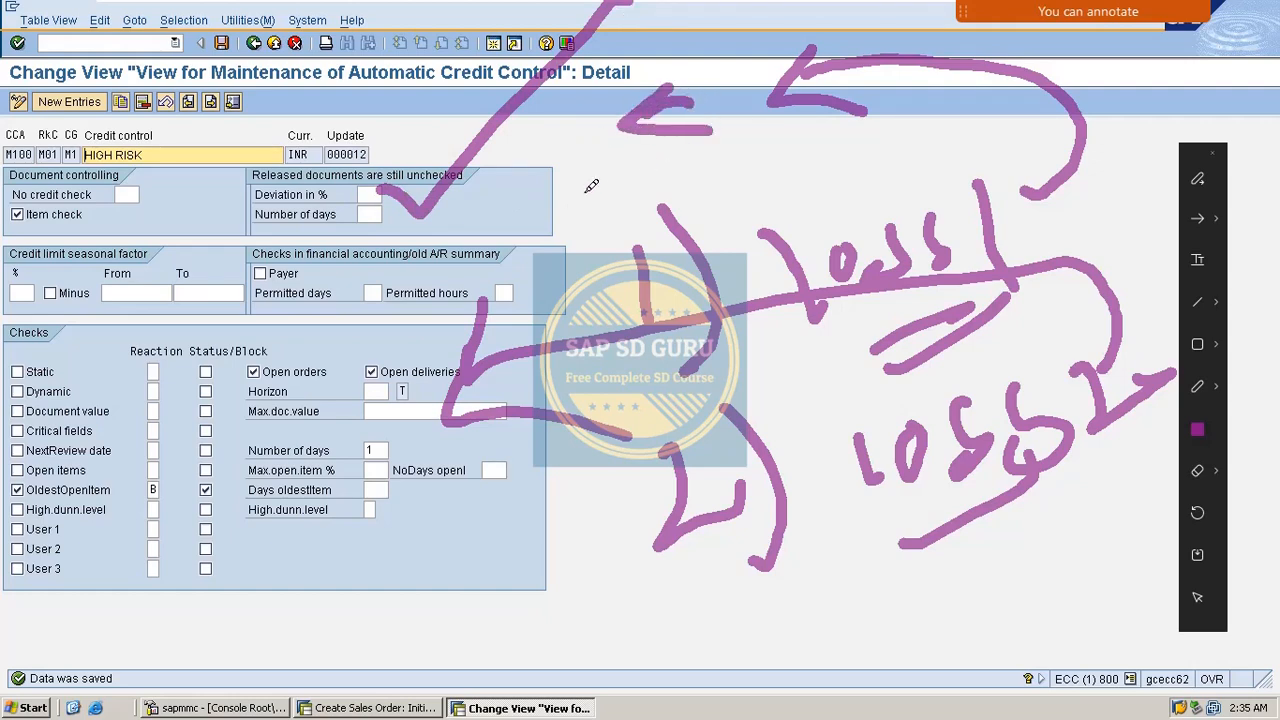
Draw tick marks and strokes above the handwritten loss entries, and handwrite "3" at the High.dunn.level field
mouse_move(510, 200)
left_mouse_down()
mouse_move(614, 134)
mouse_move(750, 1)
left_mouse_up()
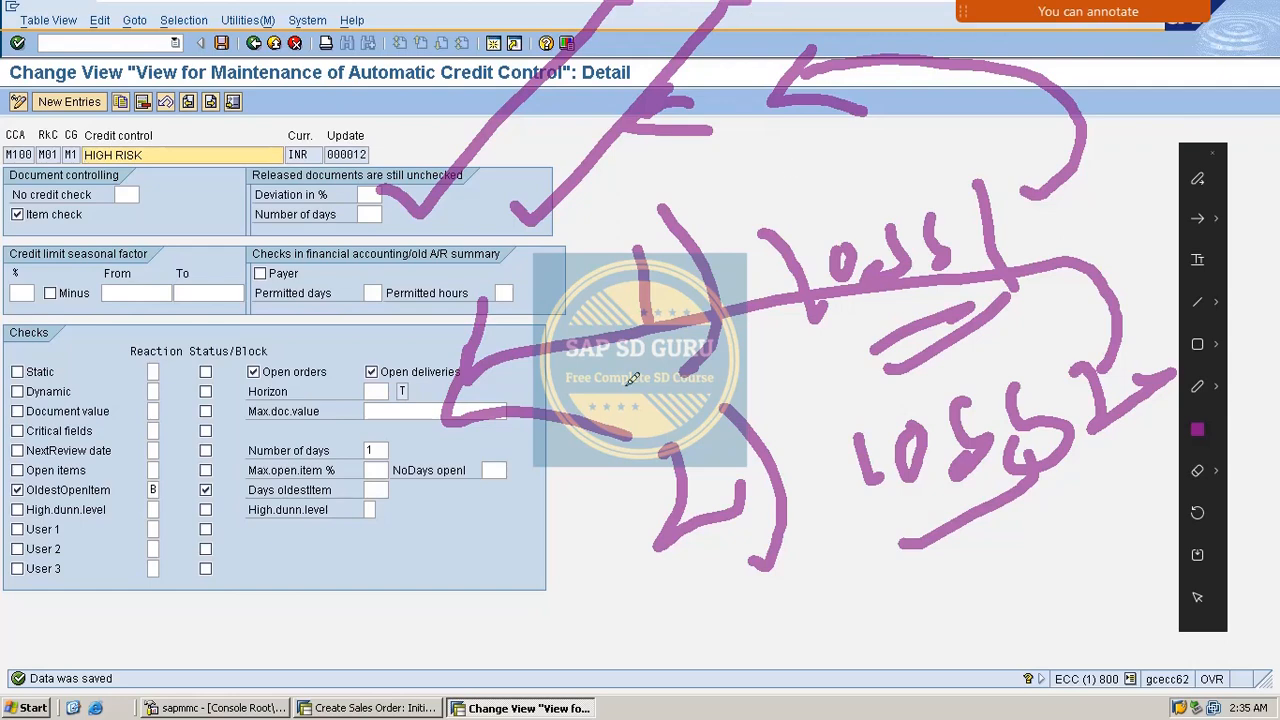
mouse_move(358, 496)
left_mouse_down()
mouse_move(388, 516)
mouse_move(340, 546)
left_mouse_up()
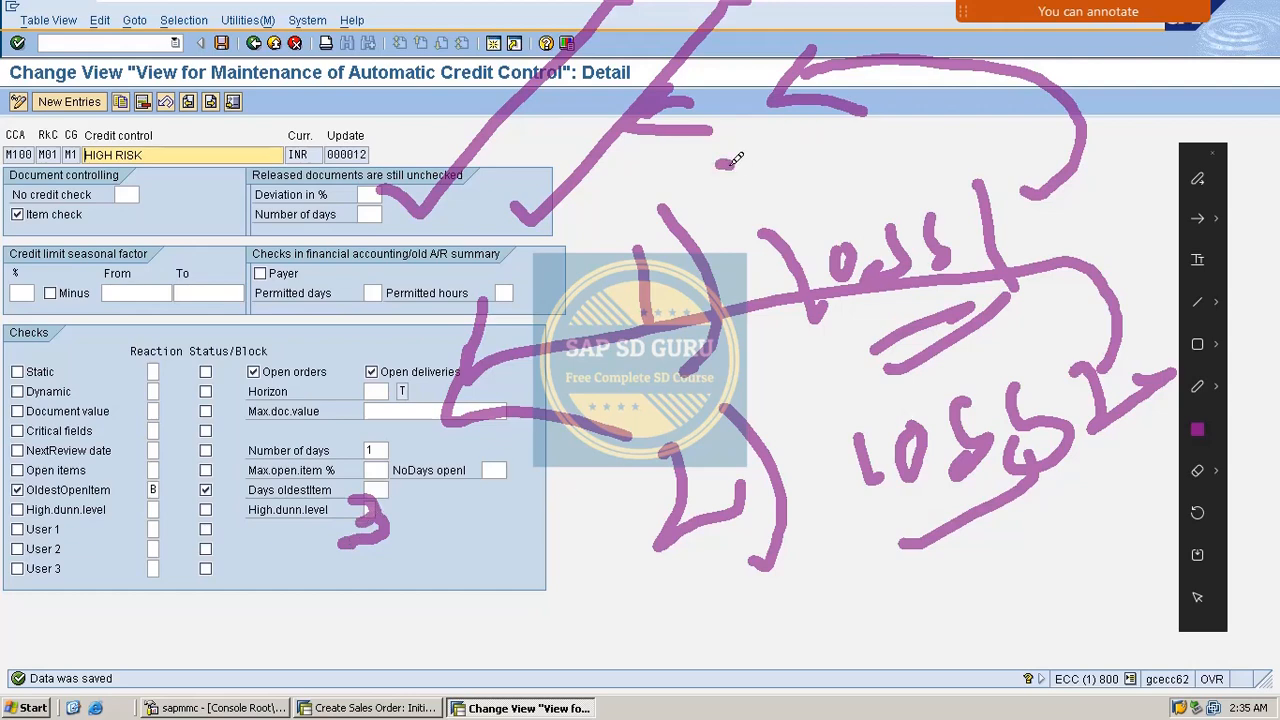
mouse_move(728, 160)
left_mouse_down()
mouse_move(745, 170)
mouse_move(915, 2)
left_mouse_up()
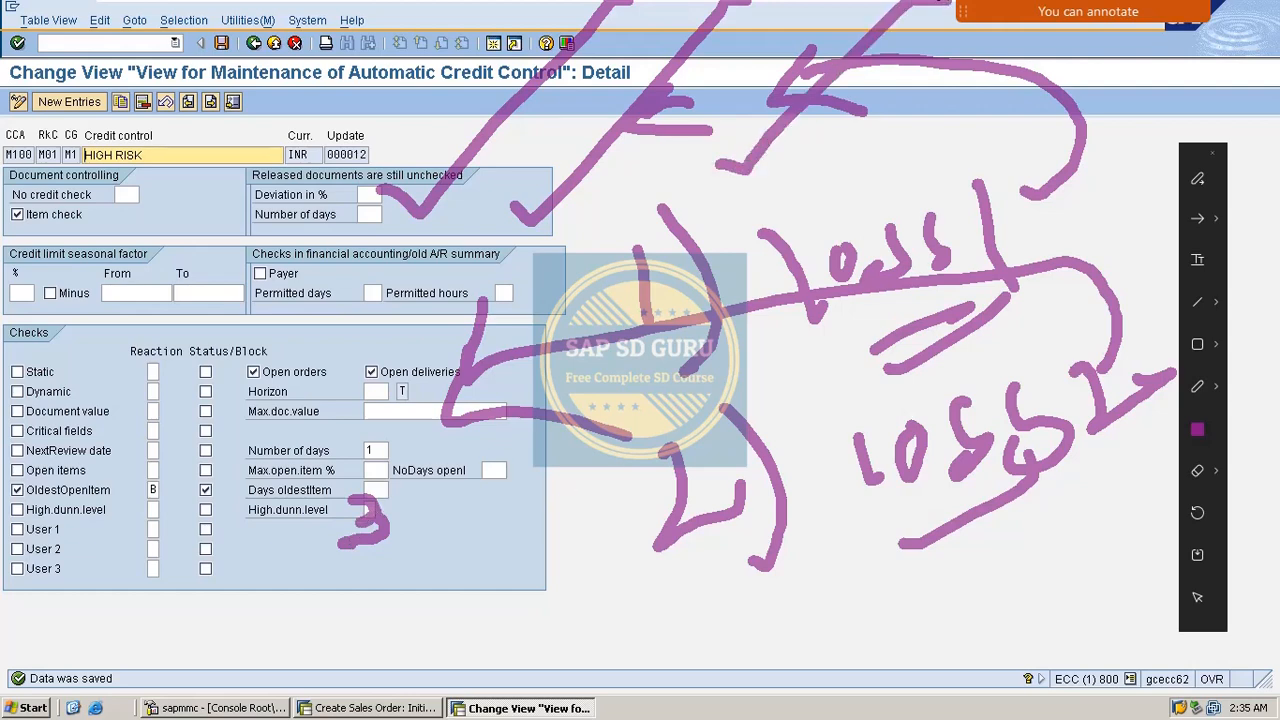
left_click_drag(716, 163, 540, 330)
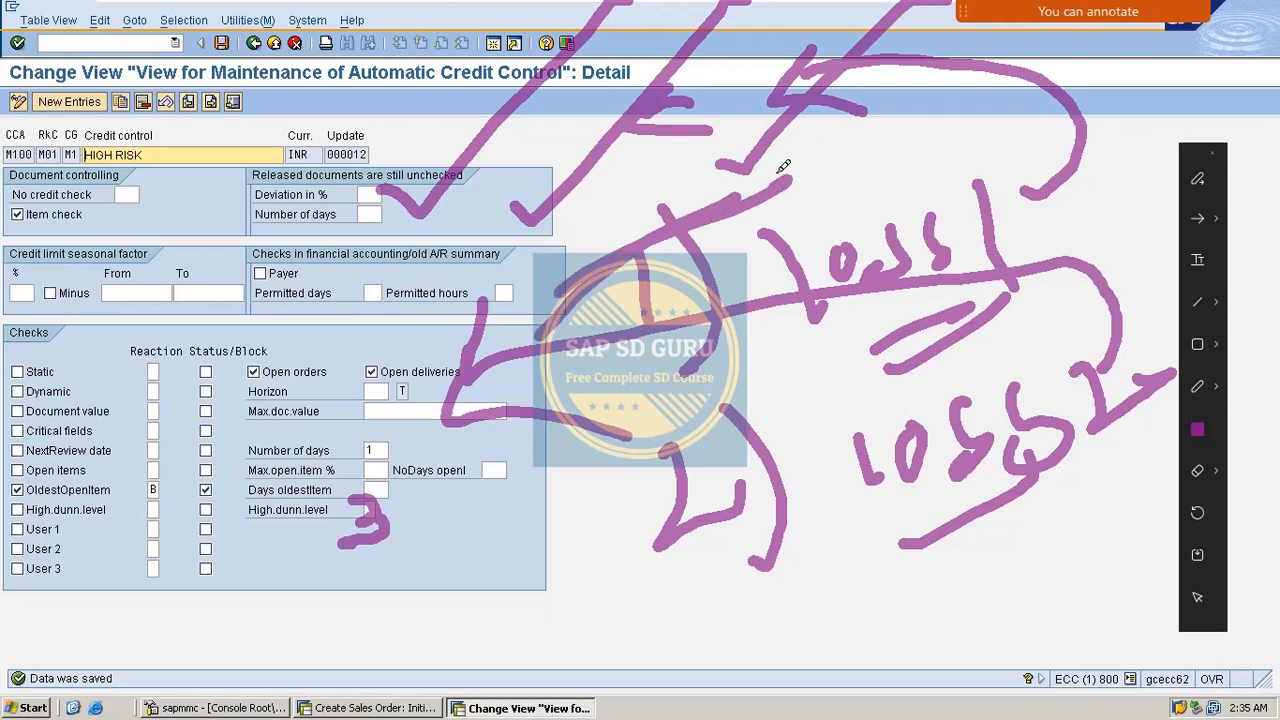
left_click_drag(750, 168, 928, 4)
mouse_move(686, 150)
left_mouse_down()
mouse_move(750, 168)
mouse_move(890, 66)
left_mouse_up()
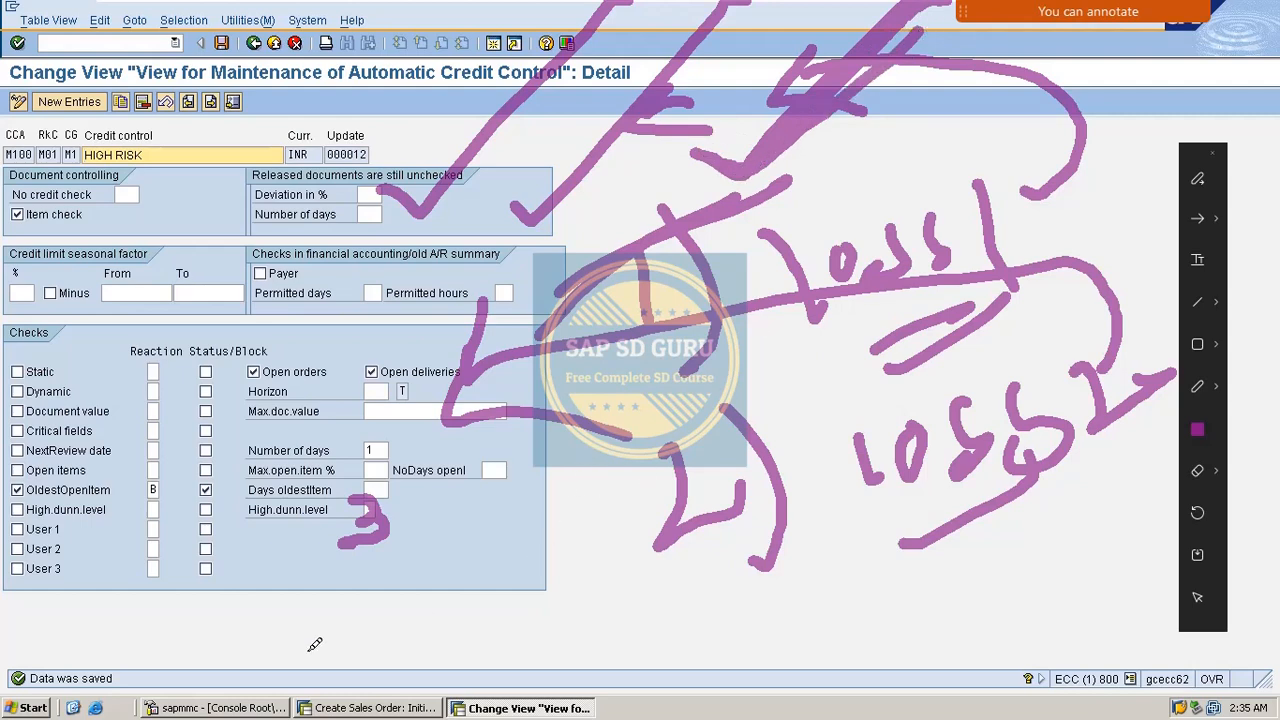
Draw an arrow below the checks section, and clear all annotations from the screen
mouse_move(310, 640)
left_mouse_down()
mouse_move(446, 602)
mouse_move(416, 655)
left_mouse_up()
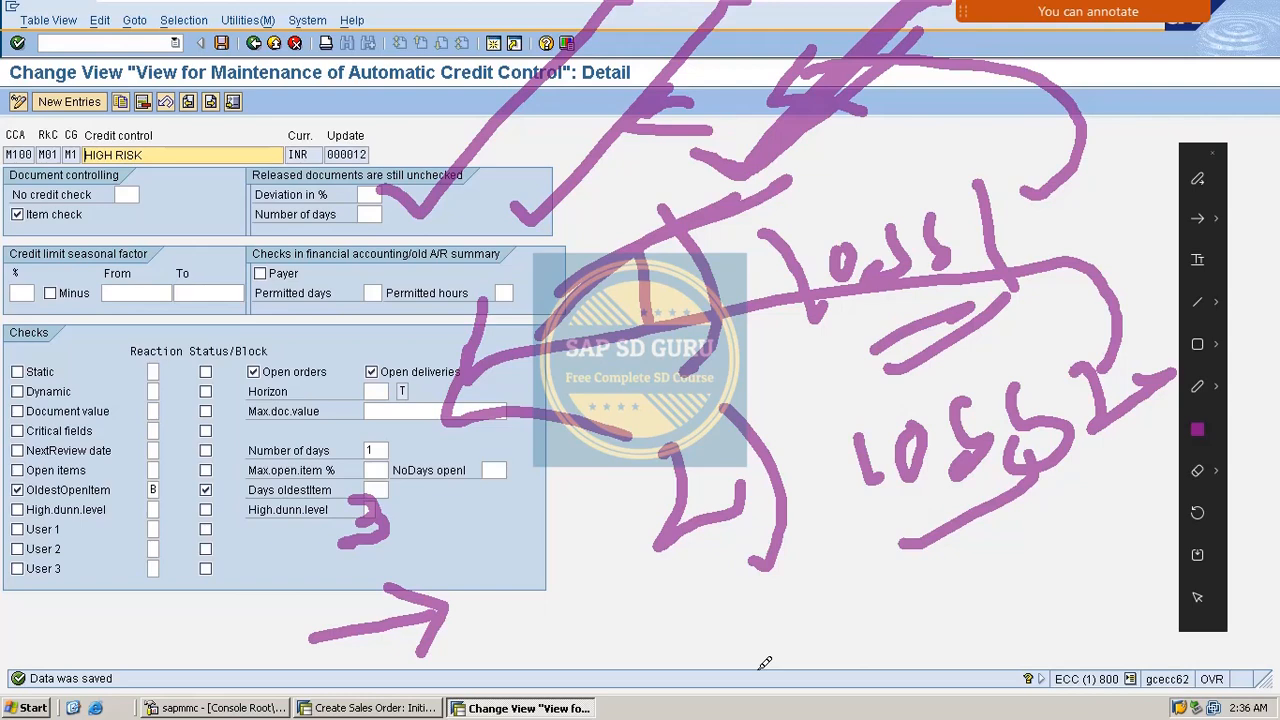
left_click_drag(567, 553, 575, 549)
key("Escape")
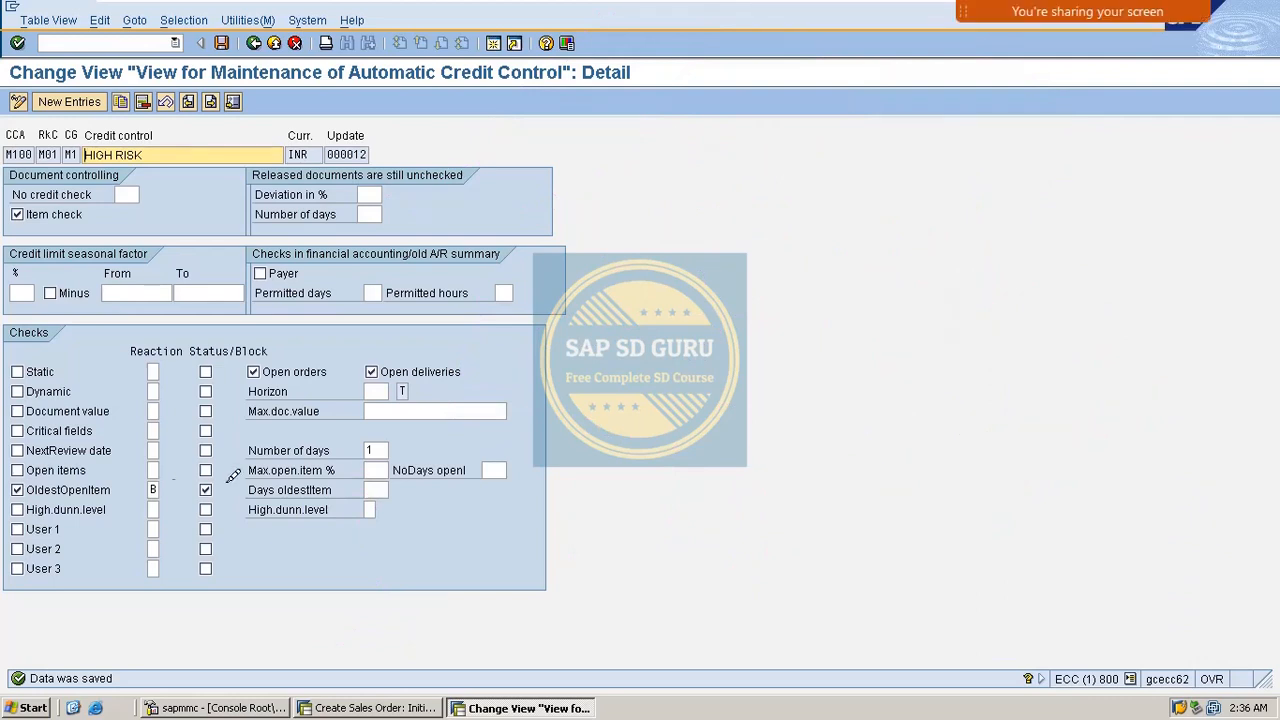
Deactivate the OldestOpenItem check, and switch the High.dunn.level check on and back off
left_click(17, 509)
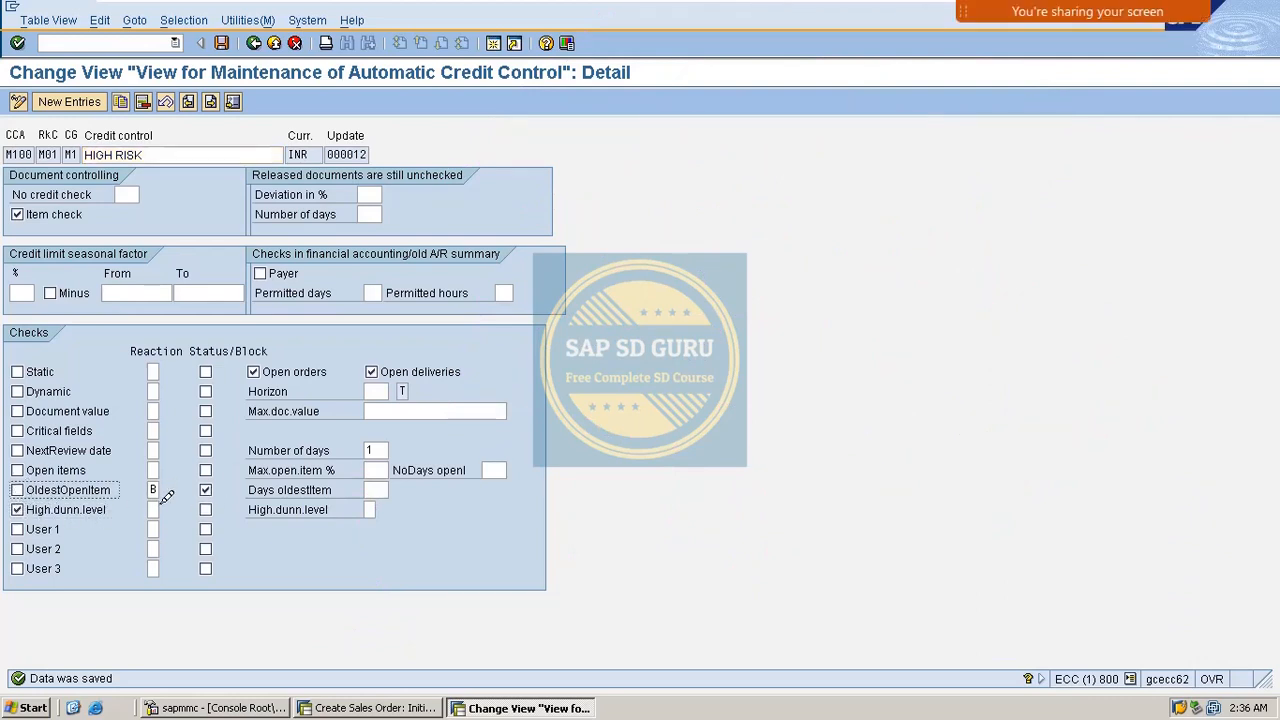
left_click(17, 490)
left_click(17, 508)
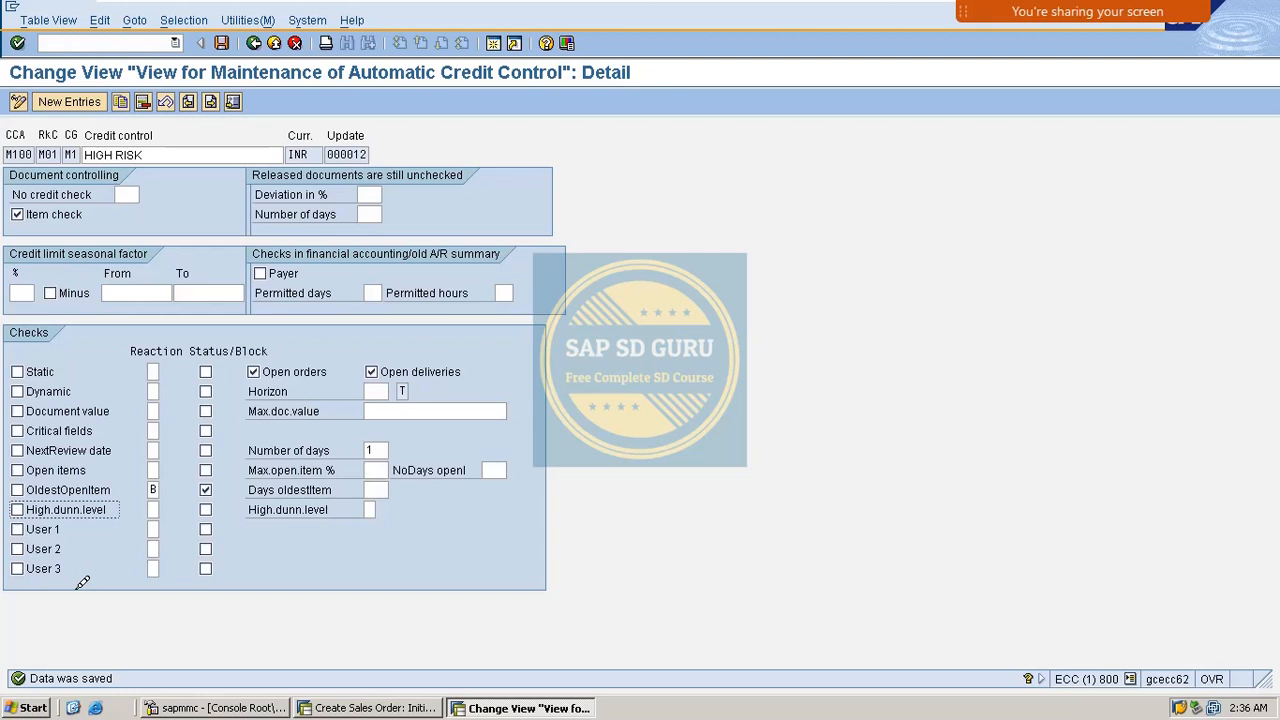
Restart annotating and handwrite "USER-1" beside the credit control settings
mouse_move(1138, 12)
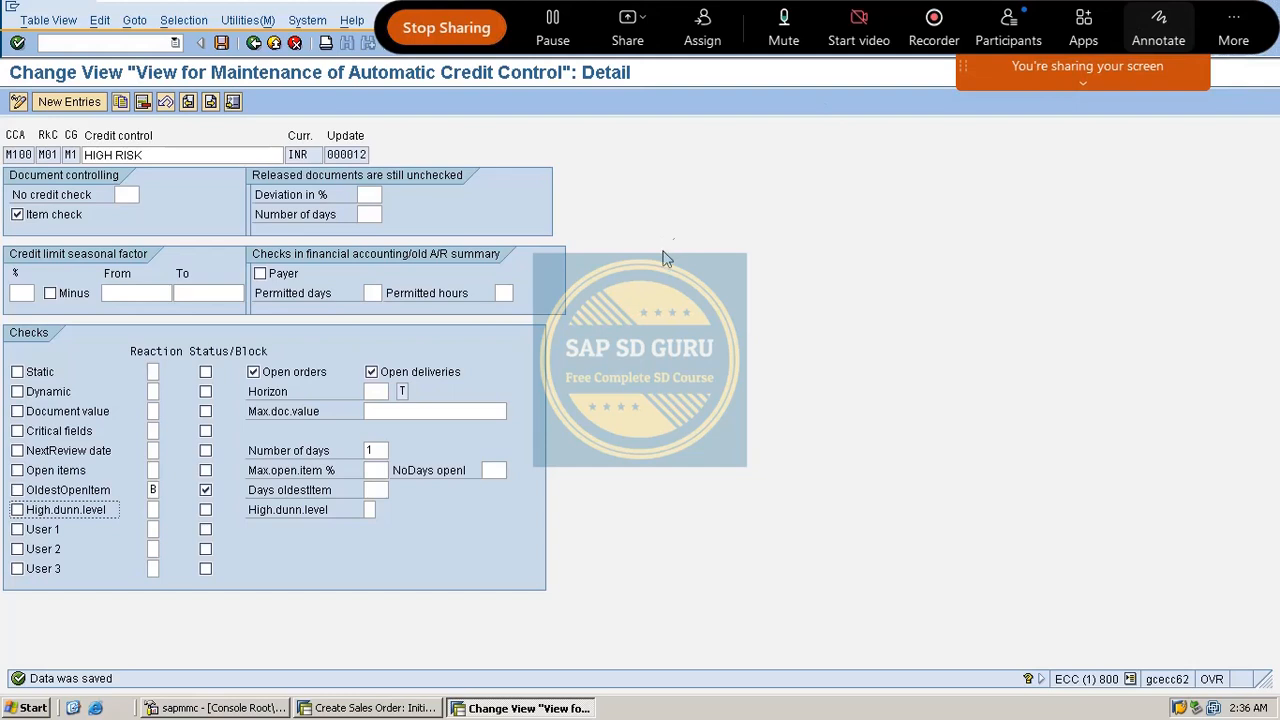
mouse_move(654, 263)
left_mouse_down()
mouse_move(668, 286)
mouse_move(713, 236)
mouse_move(728, 287)
left_mouse_up()
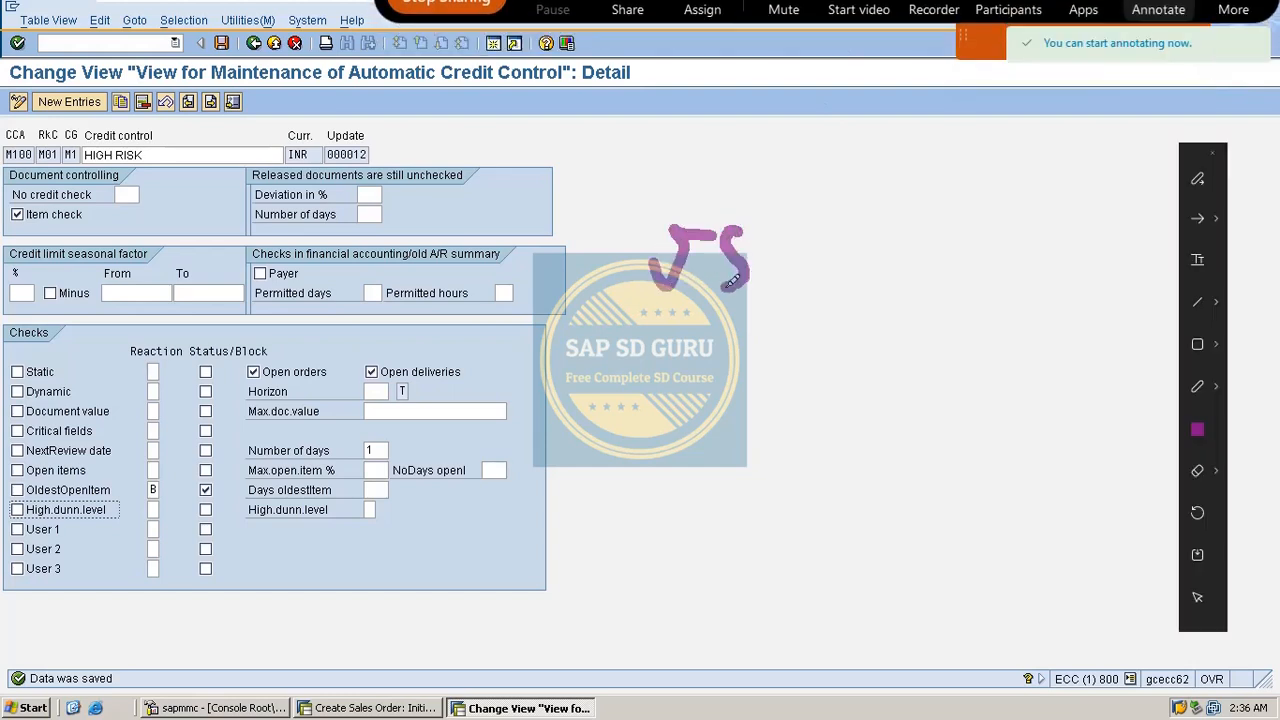
mouse_move(812, 232)
left_mouse_down()
mouse_move(785, 292)
mouse_move(805, 262)
left_mouse_up()
mouse_move(845, 200)
left_mouse_down()
mouse_move(850, 290)
mouse_move(985, 230)
mouse_move(996, 272)
left_mouse_up()
left_click_drag(645, 238, 660, 268)
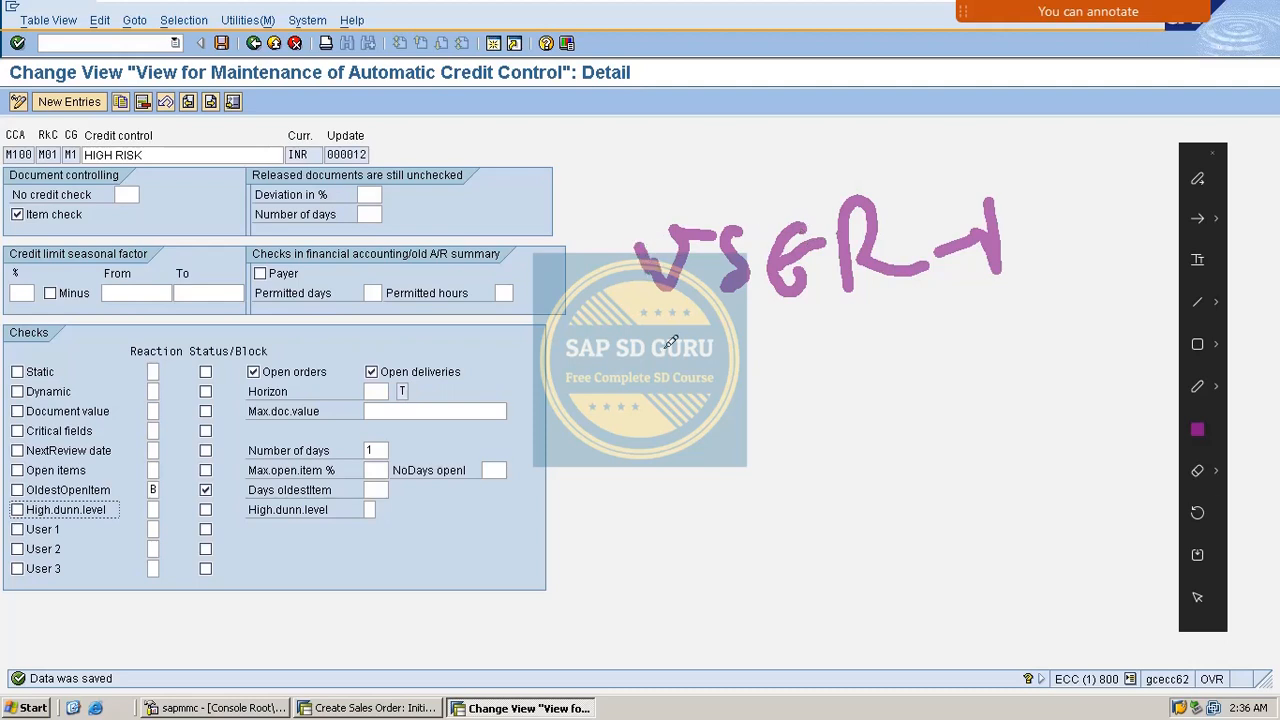
Handwrite "USER-2" and "USER-3" below the USER-1 entry
mouse_move(668, 345)
left_mouse_down()
mouse_move(692, 410)
mouse_move(712, 352)
mouse_move(772, 388)
mouse_move(745, 405)
left_mouse_up()
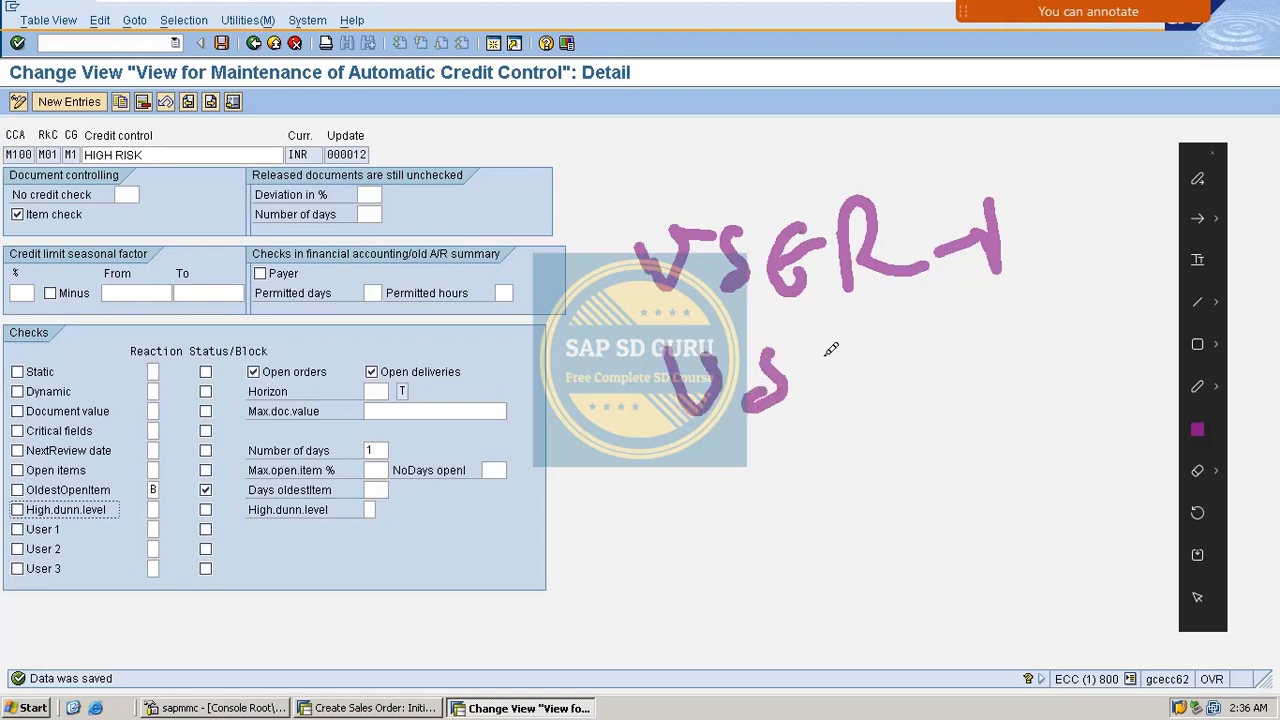
mouse_move(838, 346)
left_mouse_down()
mouse_move(848, 402)
mouse_move(862, 360)
mouse_move(872, 392)
left_mouse_up()
mouse_move(866, 326)
left_mouse_down()
mouse_move(916, 348)
mouse_move(951, 316)
mouse_move(978, 362)
mouse_move(1022, 345)
left_mouse_up()
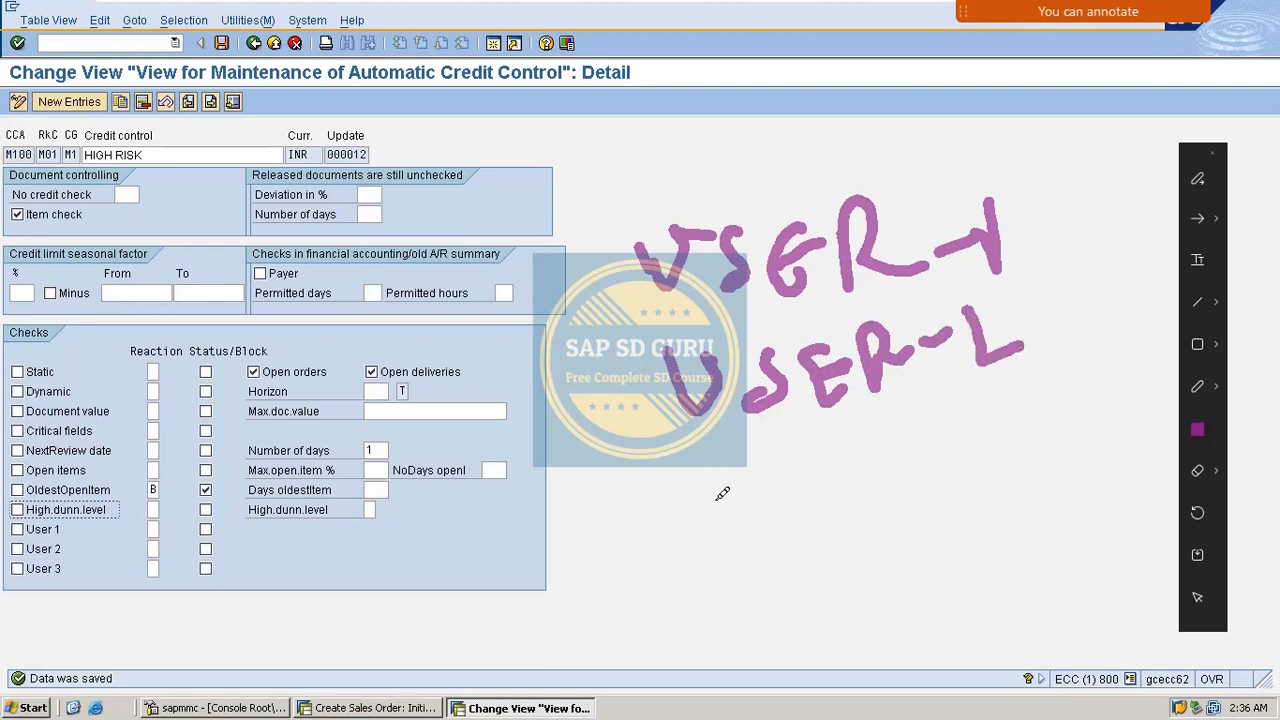
mouse_move(700, 482)
left_mouse_down()
mouse_move(742, 470)
mouse_move(790, 505)
mouse_move(774, 540)
left_mouse_up()
mouse_move(852, 466)
left_mouse_down()
mouse_move(833, 476)
mouse_move(886, 486)
mouse_move(909, 480)
mouse_move(900, 462)
mouse_move(972, 440)
left_mouse_up()
mouse_move(990, 406)
left_mouse_down()
mouse_move(1012, 418)
mouse_move(1008, 478)
left_mouse_up()
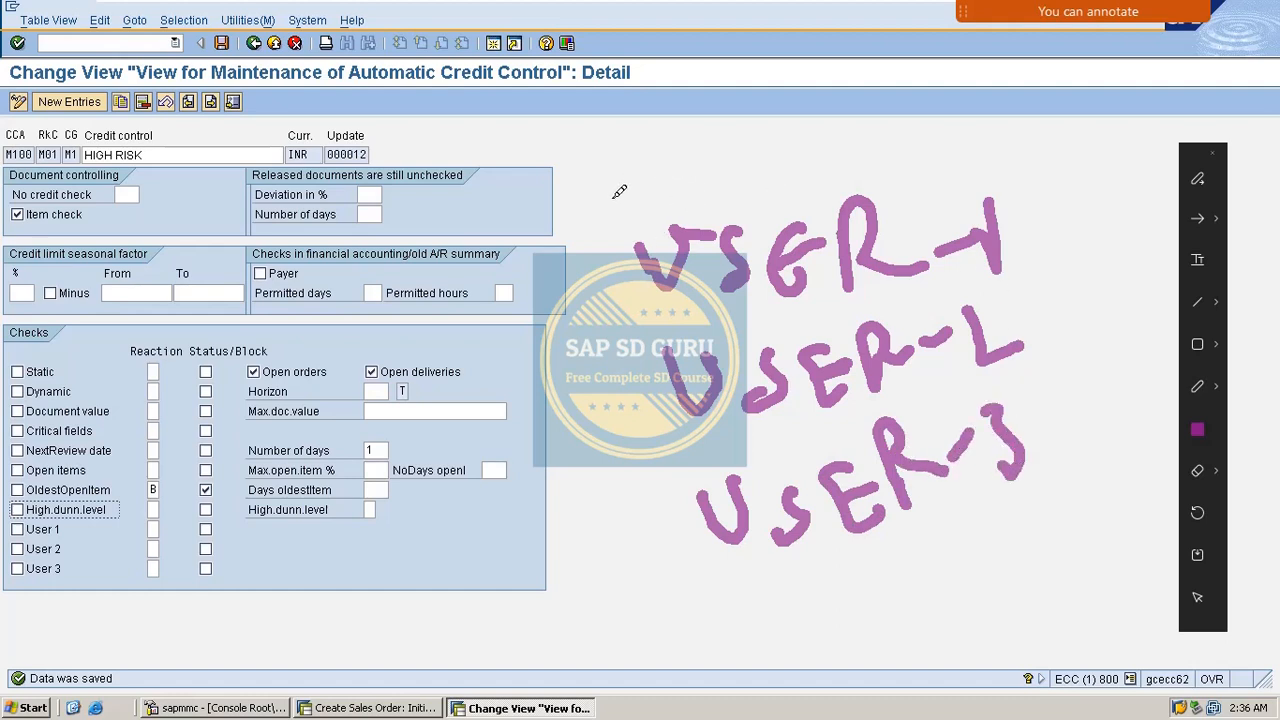
Draw a brace around the three handwritten USER entries and an arrow pointing to the User 1 to User 3 checks
mouse_move(612, 196)
left_mouse_down()
mouse_move(622, 400)
mouse_move(690, 615)
left_mouse_up()
left_click_drag(248, 560, 463, 557)
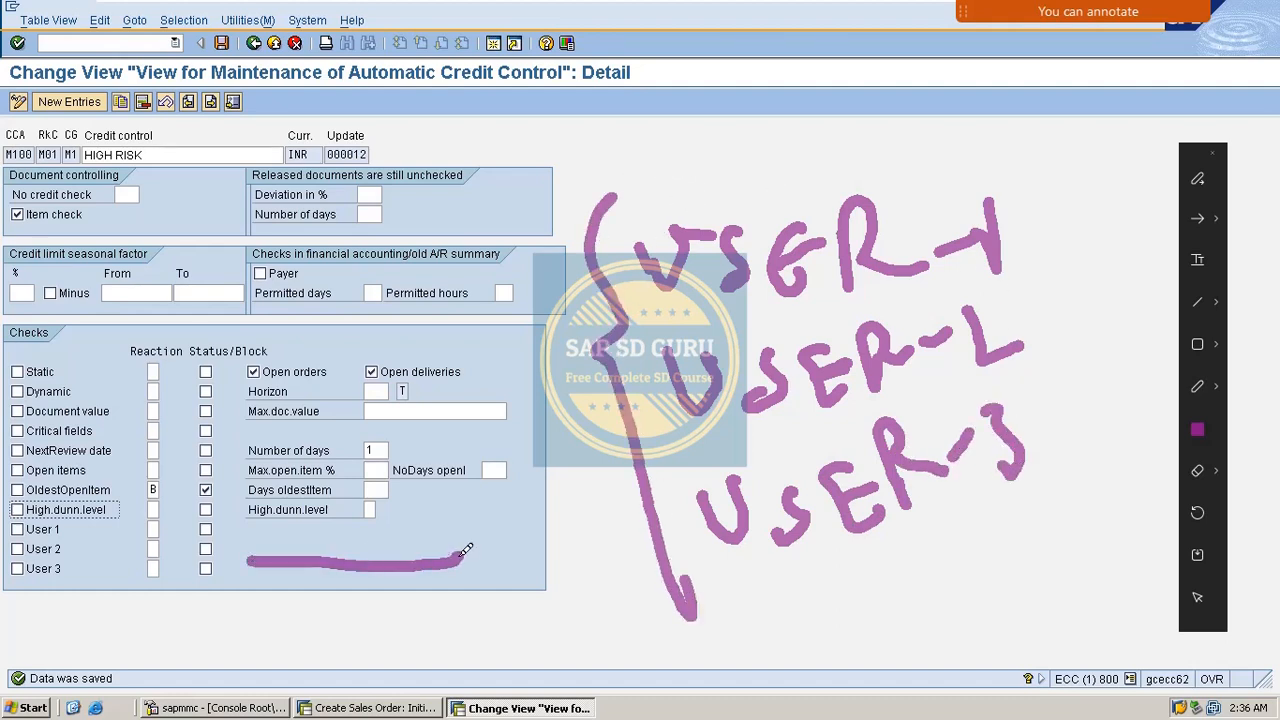
mouse_move(295, 518)
left_mouse_down()
mouse_move(244, 544)
mouse_move(350, 603)
left_mouse_up()
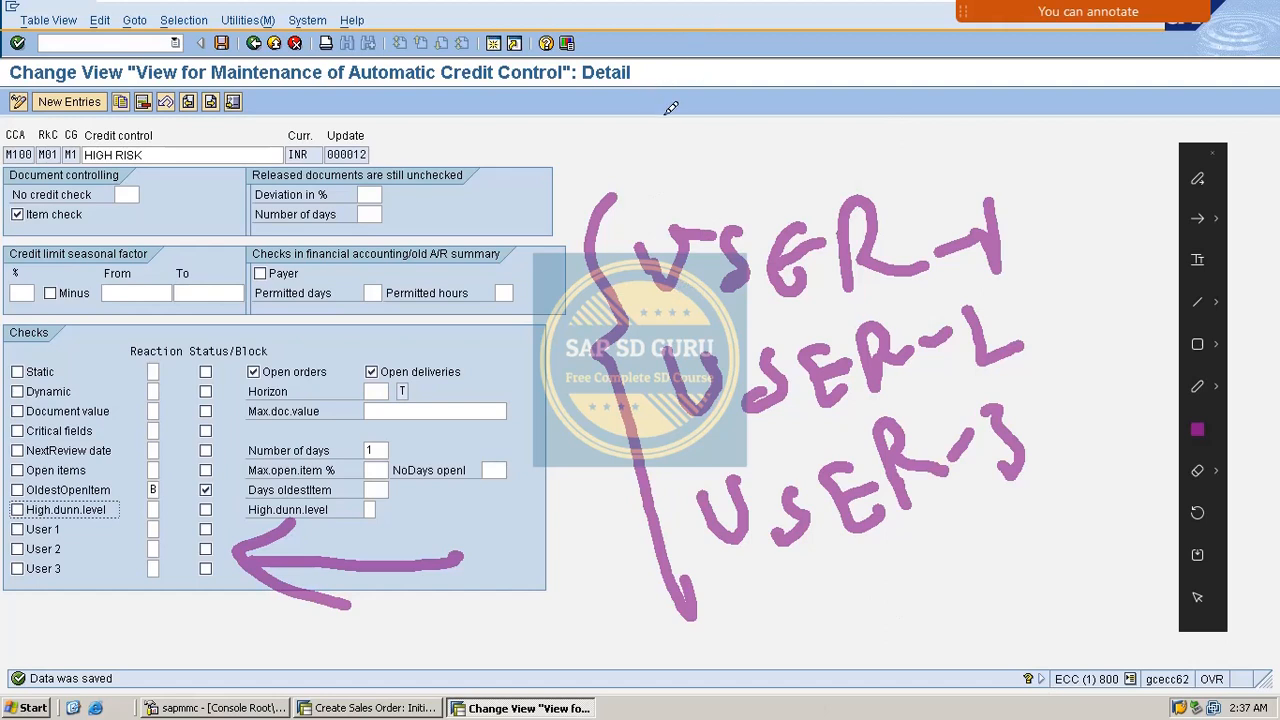
Handwrite a "USER" heading above the handwritten list, and clear all annotations from the screen
mouse_move(645, 114)
left_mouse_down()
mouse_move(686, 157)
mouse_move(740, 112)
mouse_move(764, 141)
left_mouse_up()
mouse_move(814, 76)
left_mouse_down()
mouse_move(841, 65)
mouse_move(852, 112)
mouse_move(853, 97)
mouse_move(805, 101)
left_mouse_up()
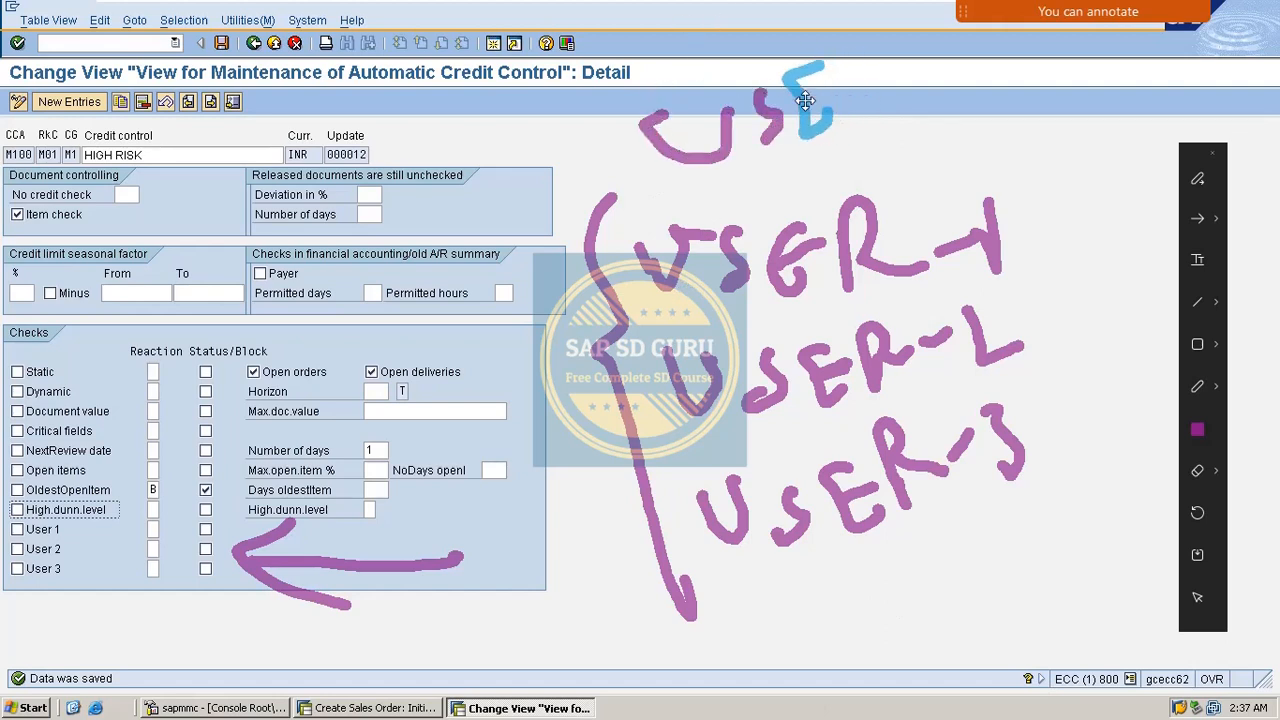
left_click_drag(855, 62, 862, 125)
mouse_move(858, 35)
left_mouse_down()
mouse_move(880, 95)
mouse_move(920, 80)
left_mouse_up()
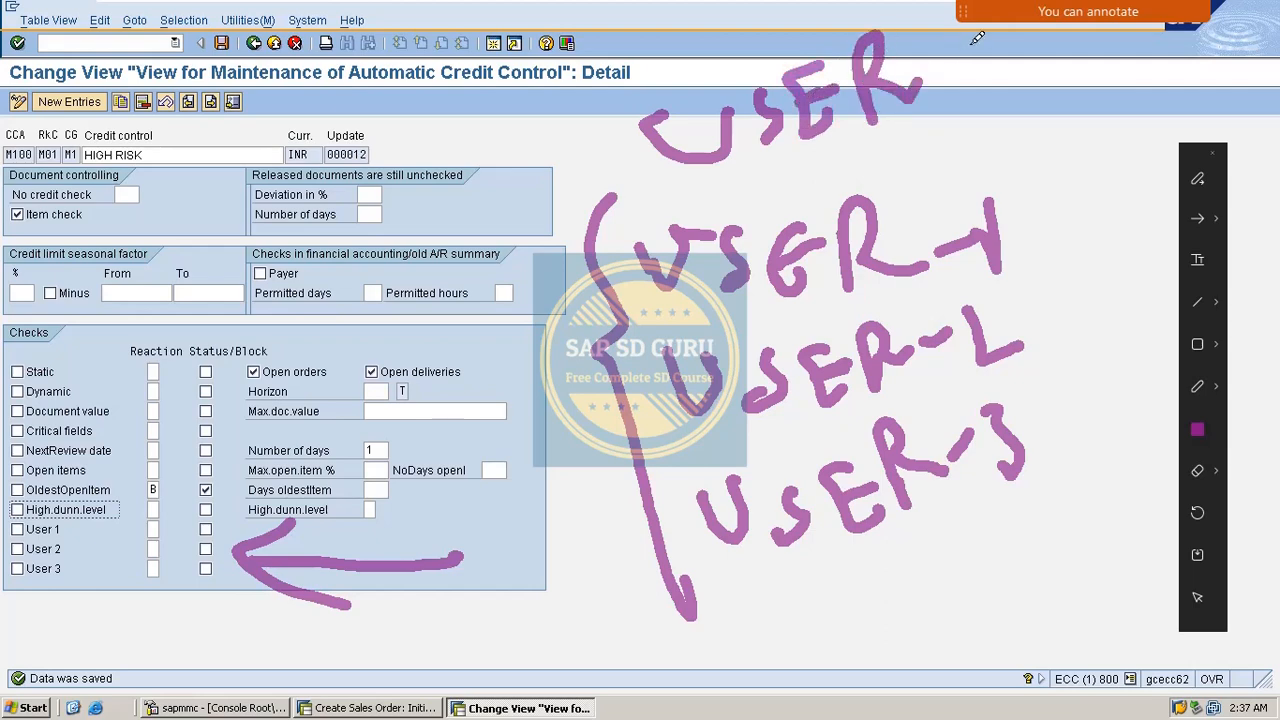
mouse_move(977, 42)
left_mouse_down()
mouse_move(1000, 122)
mouse_move(1025, 75)
mouse_move(1005, 85)
mouse_move(1095, 100)
mouse_move(1062, 120)
left_mouse_up()
left_click_drag(1104, 78, 1110, 93)
key("Escape")
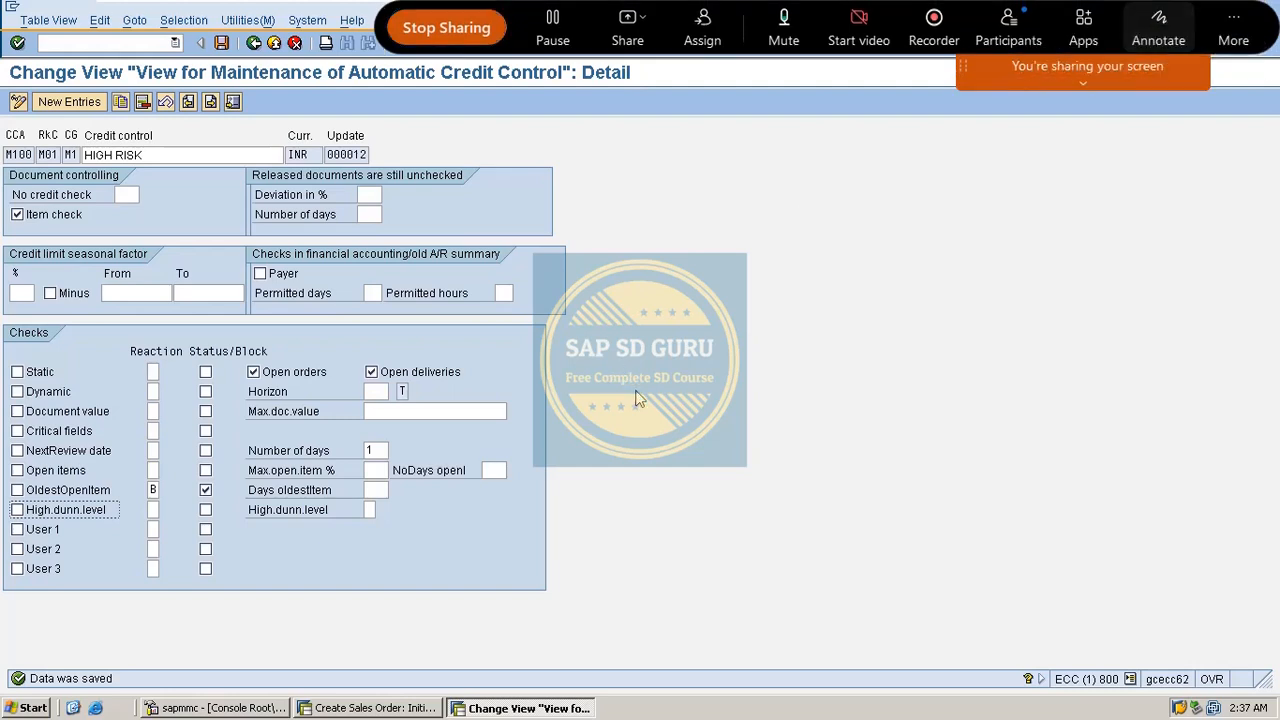
Restart annotating and handwrite "USER Exists" diagonally beside the settings, with an underline beneath it
mouse_move(629, 400)
left_mouse_down()
mouse_move(642, 418)
mouse_move(663, 355)
mouse_move(688, 405)
left_mouse_up()
mouse_move(745, 318)
left_mouse_down()
mouse_move(752, 345)
mouse_move(790, 330)
mouse_move(820, 340)
left_mouse_up()
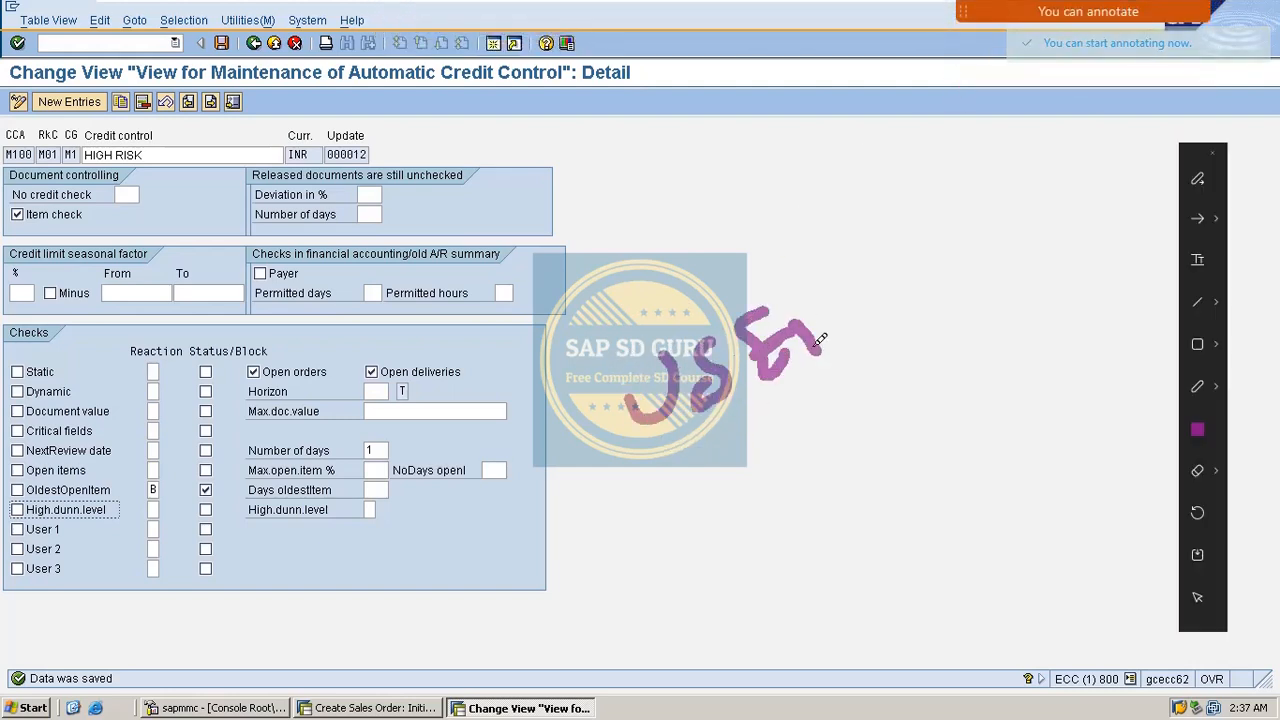
left_click_drag(790, 275, 872, 298)
mouse_move(916, 225)
left_mouse_down()
mouse_move(912, 240)
mouse_move(945, 252)
mouse_move(1008, 256)
mouse_move(965, 266)
left_mouse_up()
left_click_drag(1022, 204, 1030, 236)
left_click(1001, 185)
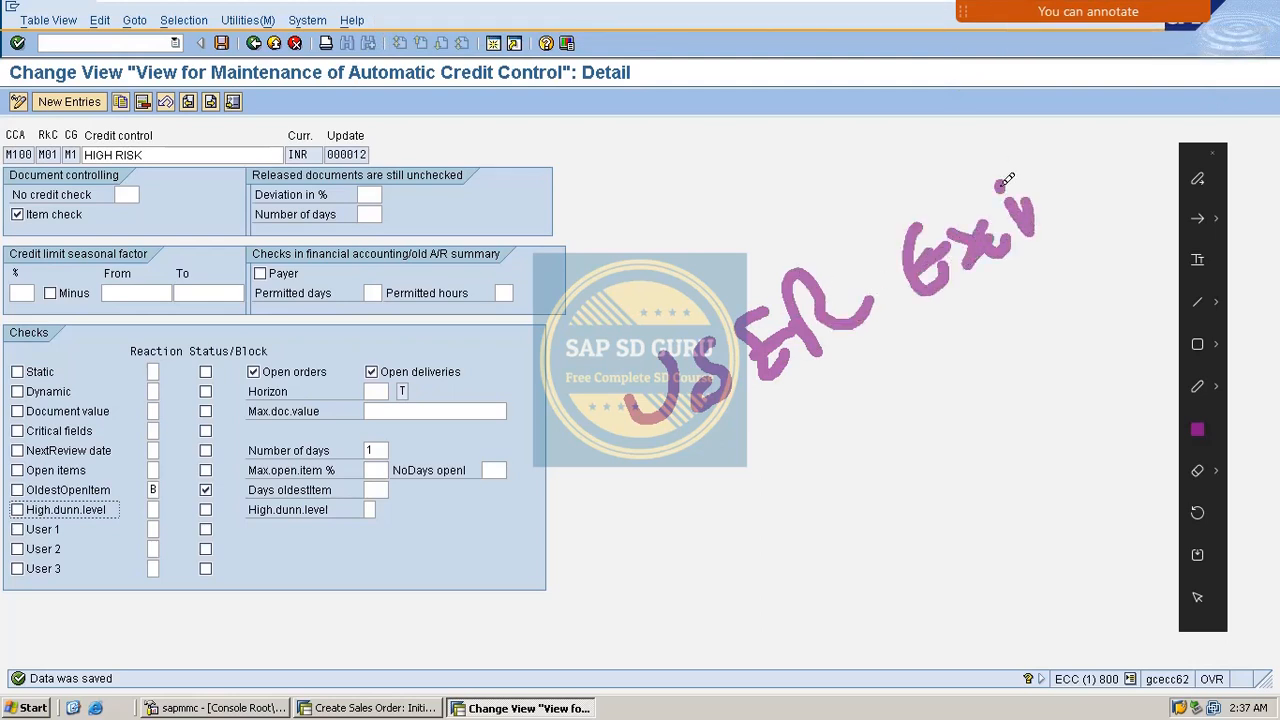
left_click_drag(1075, 180, 1045, 222)
mouse_move(1118, 135)
left_mouse_down()
mouse_move(1115, 185)
mouse_move(1130, 148)
mouse_move(1140, 162)
left_mouse_up()
left_click_drag(805, 420, 1160, 268)
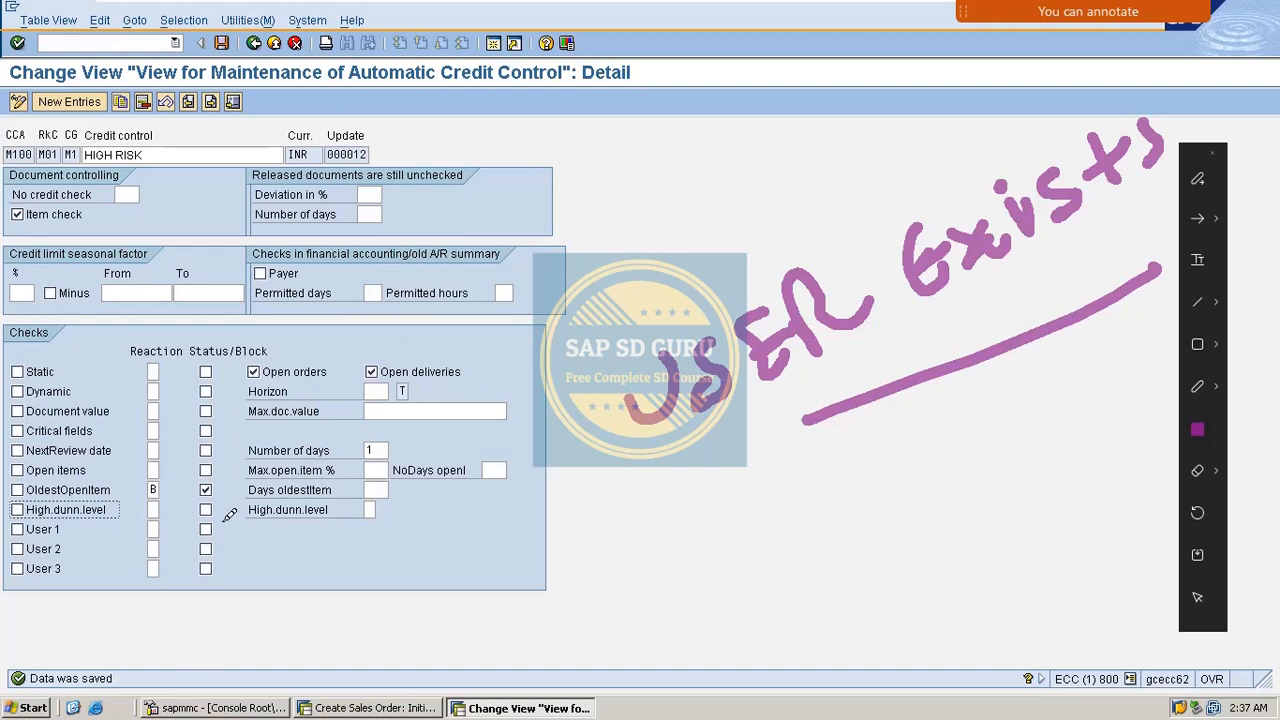
Bracket the User 1 to User 3 checks, draw a curved arrow towards the handwritten text, and mark the checks with tick strokes
mouse_move(228, 518)
left_mouse_down()
mouse_move(226, 596)
mouse_move(262, 566)
mouse_move(540, 500)
mouse_move(537, 458)
mouse_move(608, 548)
left_mouse_up()
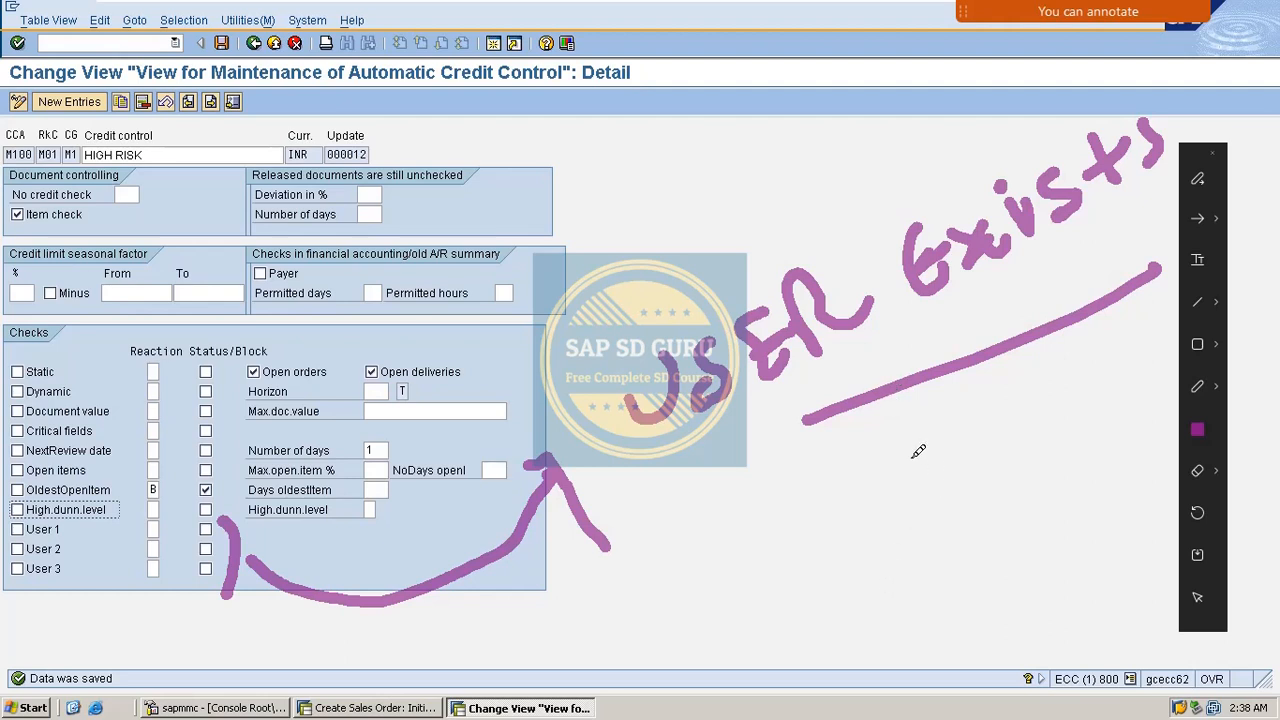
mouse_move(76, 521)
left_mouse_down()
mouse_move(88, 536)
mouse_move(143, 490)
left_mouse_up()
mouse_move(106, 548)
left_mouse_down()
mouse_move(145, 592)
mouse_move(184, 536)
left_mouse_up()
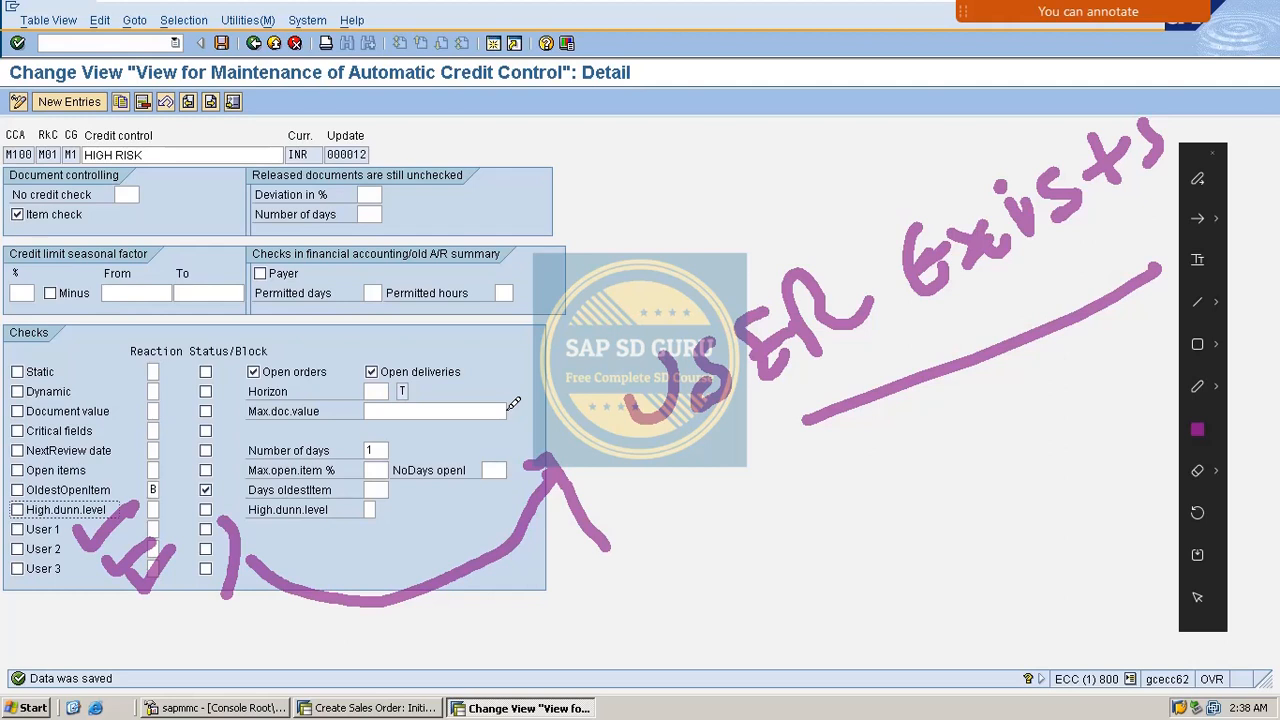
left_click_drag(48, 540, 254, 452)
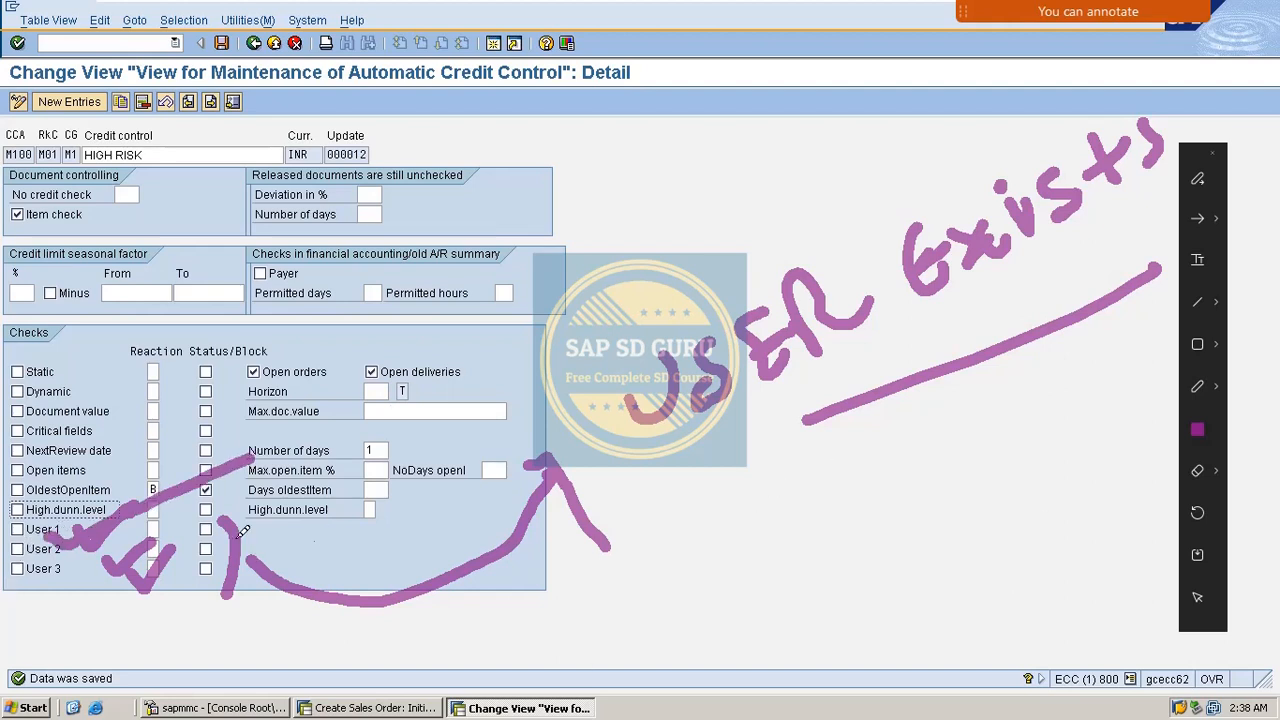
left_click_drag(4, 554, 48, 532)
mouse_move(6, 560)
left_mouse_down()
mouse_move(4, 578)
mouse_move(80, 546)
left_mouse_up()
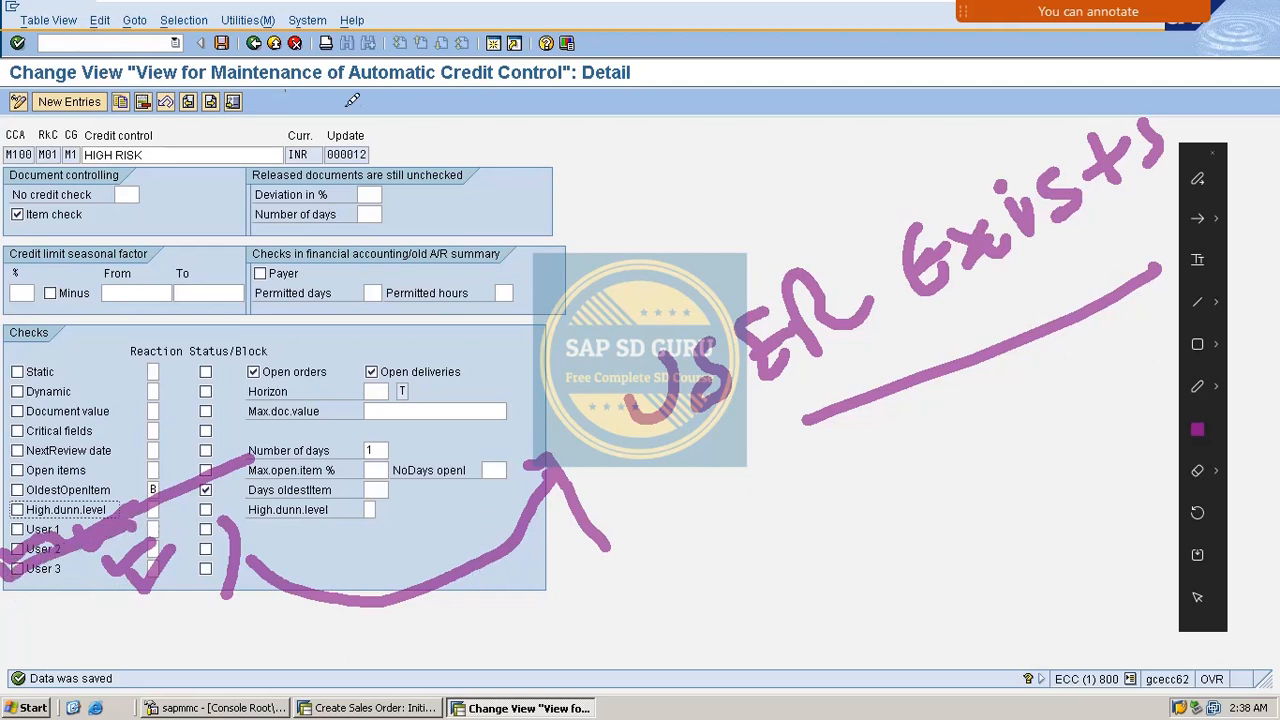
Frame the handwritten "USER Exists" with lines and a curved arrow, and clear all annotations from the screen
mouse_move(614, 343)
left_mouse_down()
mouse_move(690, 470)
mouse_move(745, 505)
left_mouse_up()
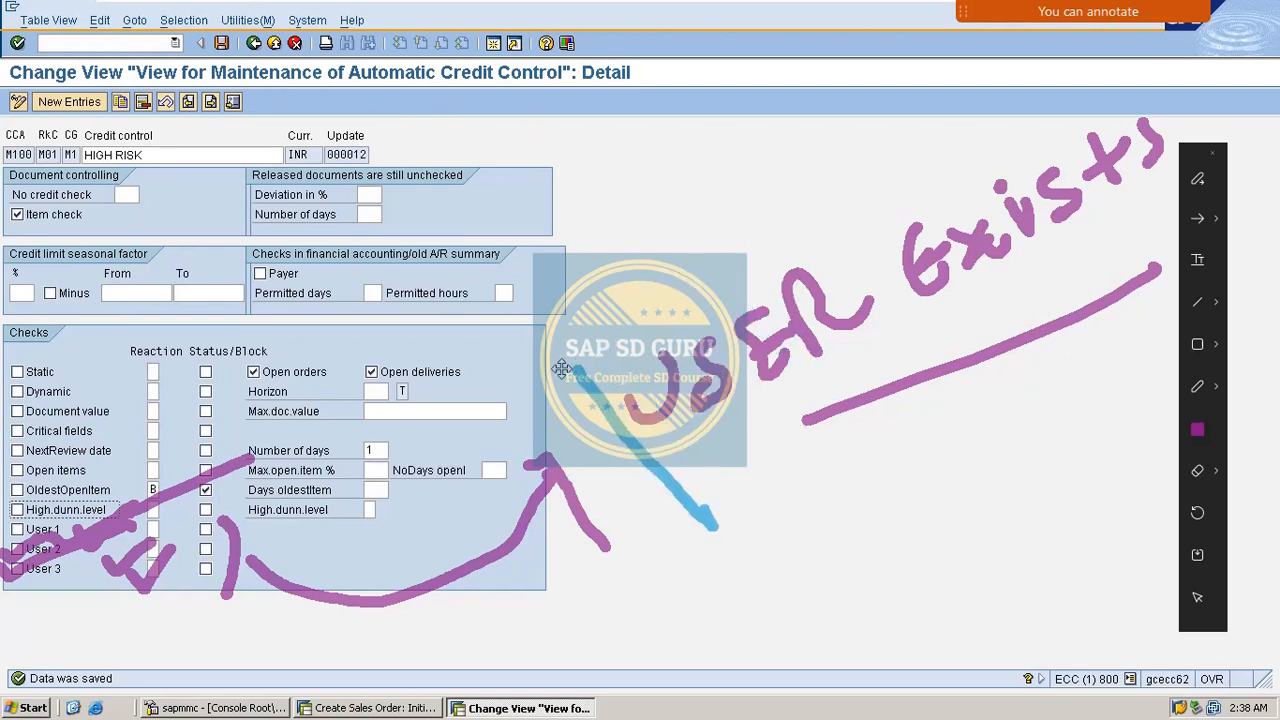
mouse_move(588, 356)
left_mouse_down()
mouse_move(690, 285)
mouse_move(950, 172)
left_mouse_up()
left_click_drag(752, 512, 1120, 392)
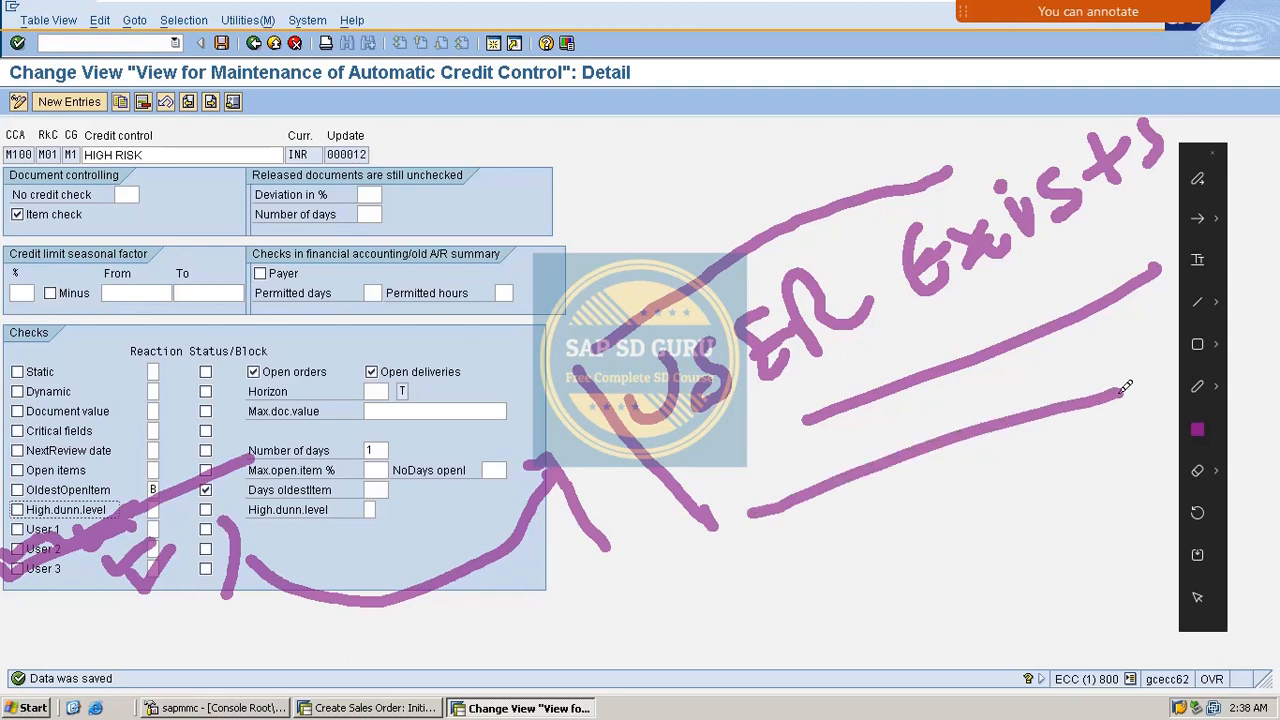
mouse_move(666, 614)
left_mouse_down()
mouse_move(868, 552)
mouse_move(866, 512)
mouse_move(932, 566)
left_mouse_up()
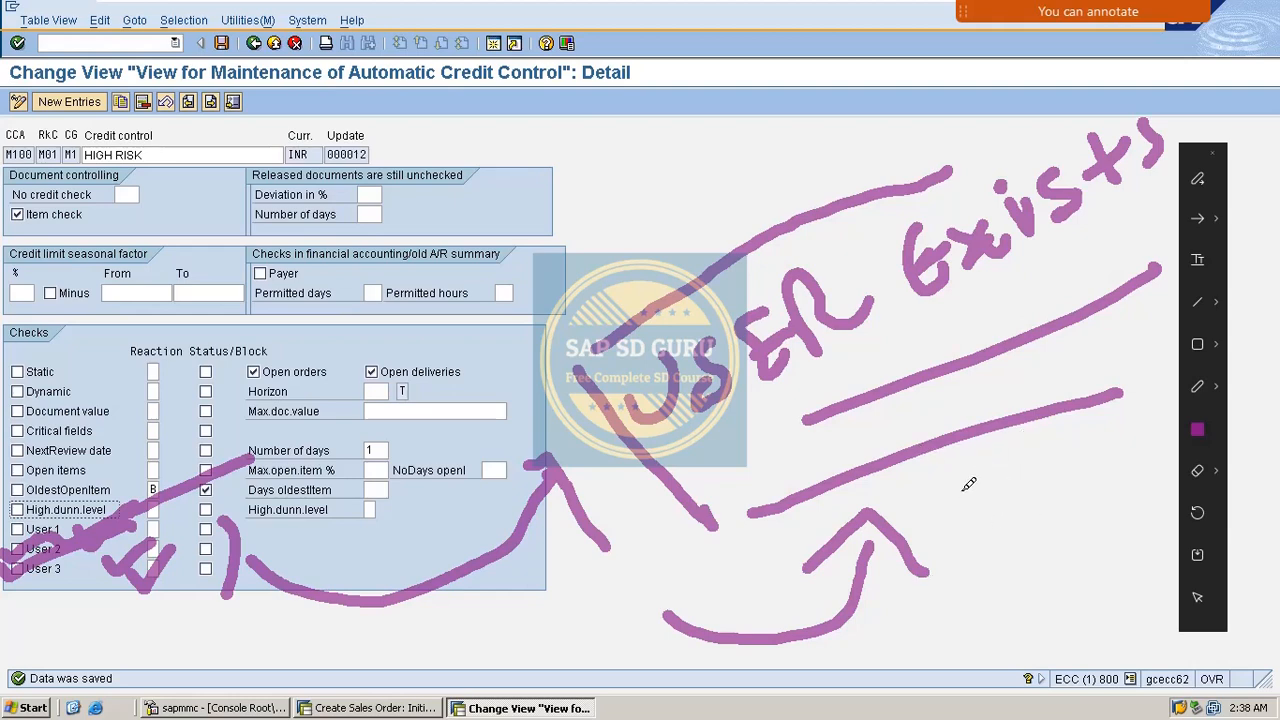
left_click_drag(838, 174, 560, 175)
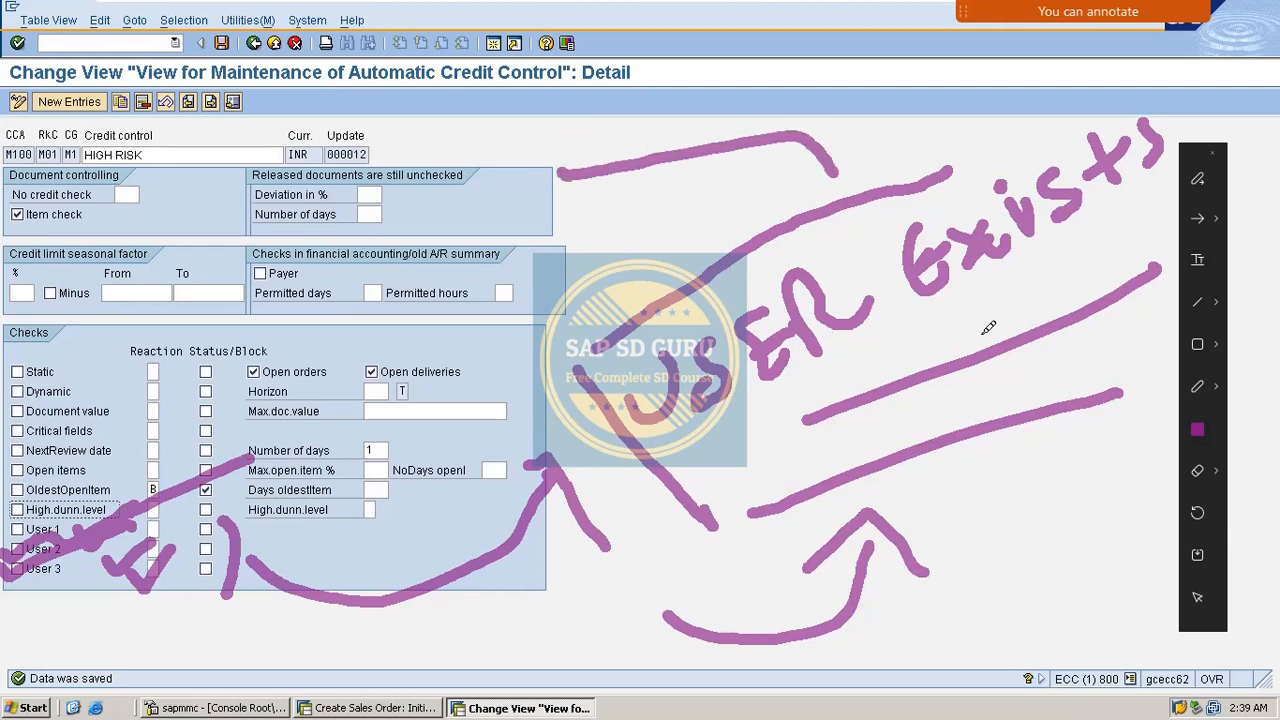
key("Escape")
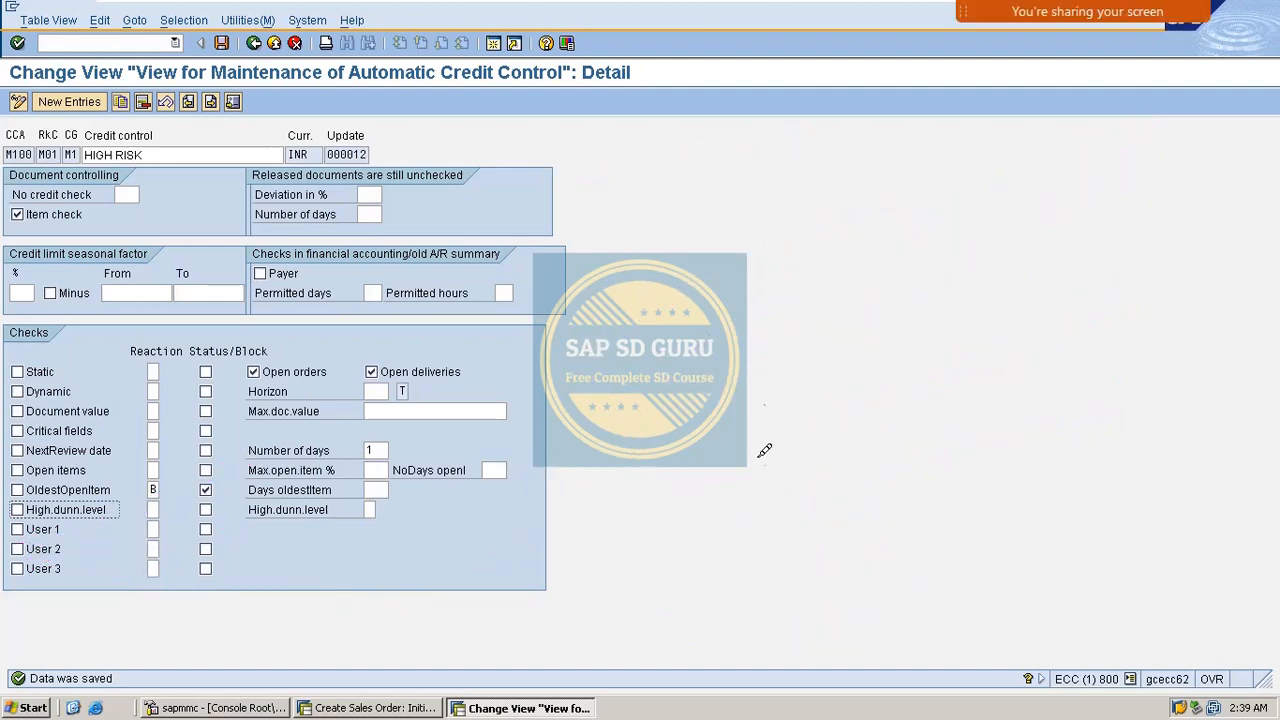
Switch the User 1, User 2 and User 3 checks on and back off
left_click(17, 549)
left_click(17, 529)
left_click(17, 549)
left_click(17, 529)
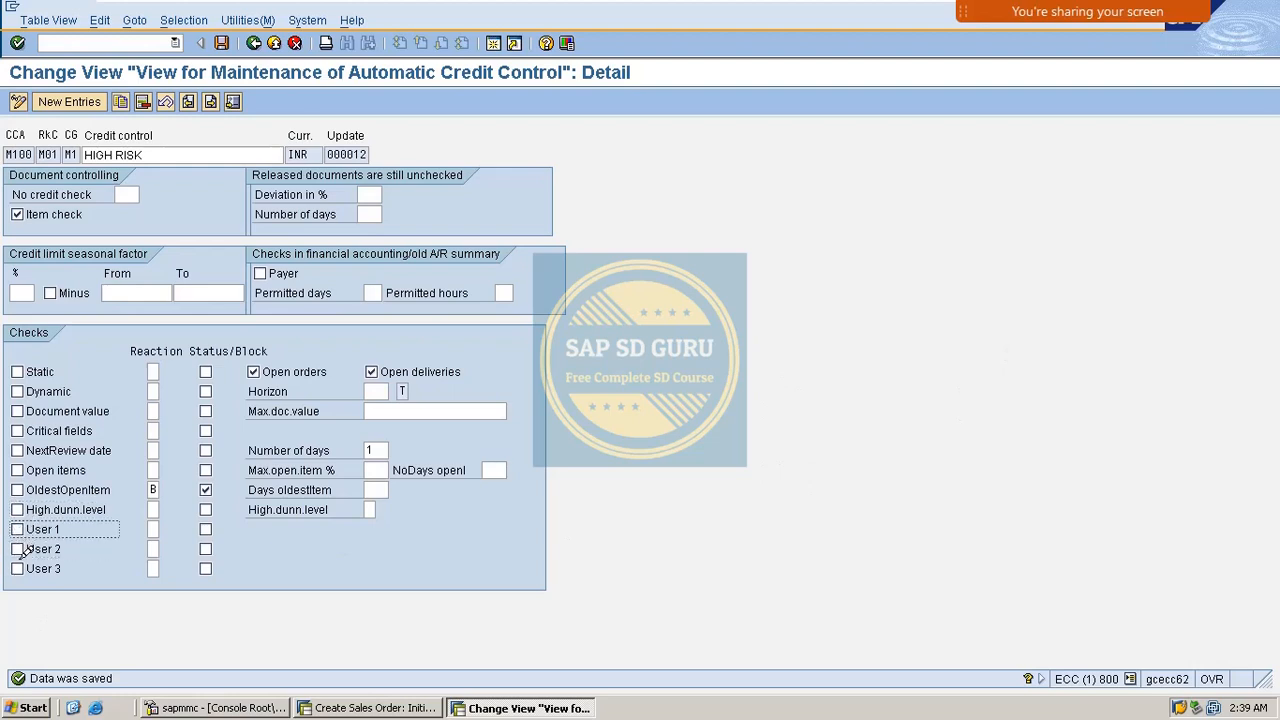
left_click(17, 568)
left_click(17, 568)
Handwrite "Path" diagonally beside the credit control settings with a double underline, and clear the annotations from the screen
mouse_move(845, 14)
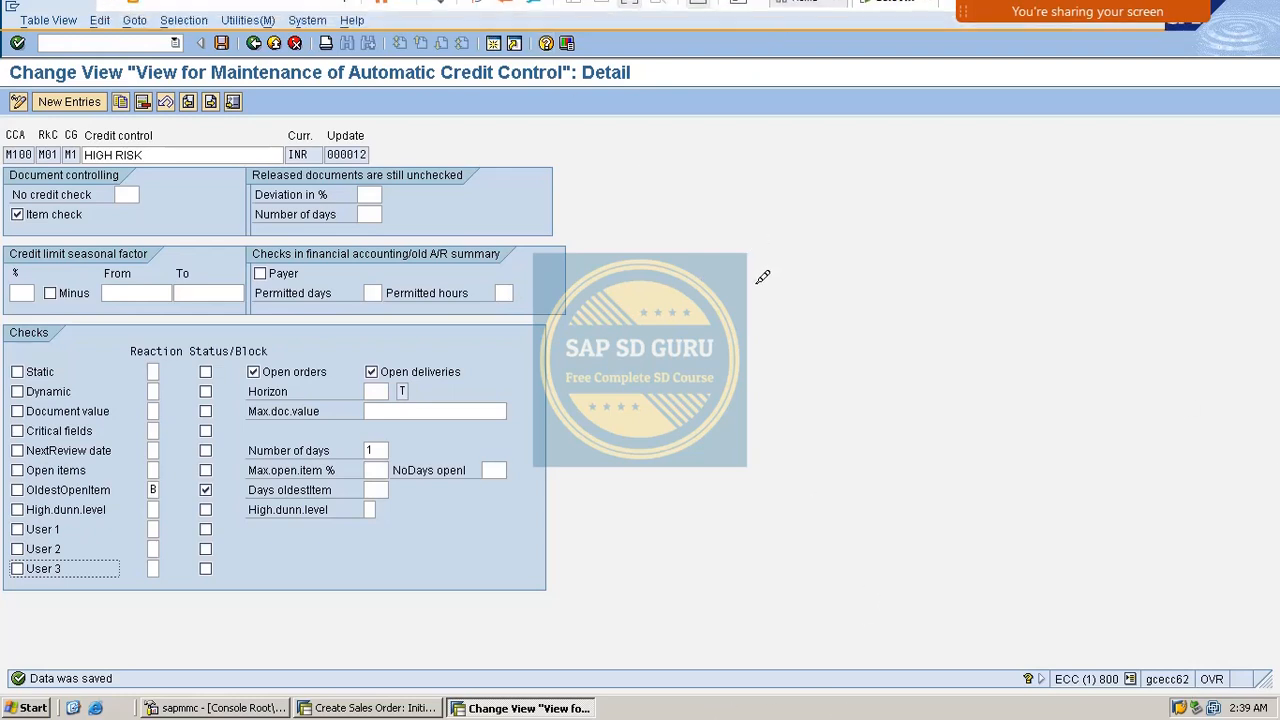
mouse_move(1087, 11)
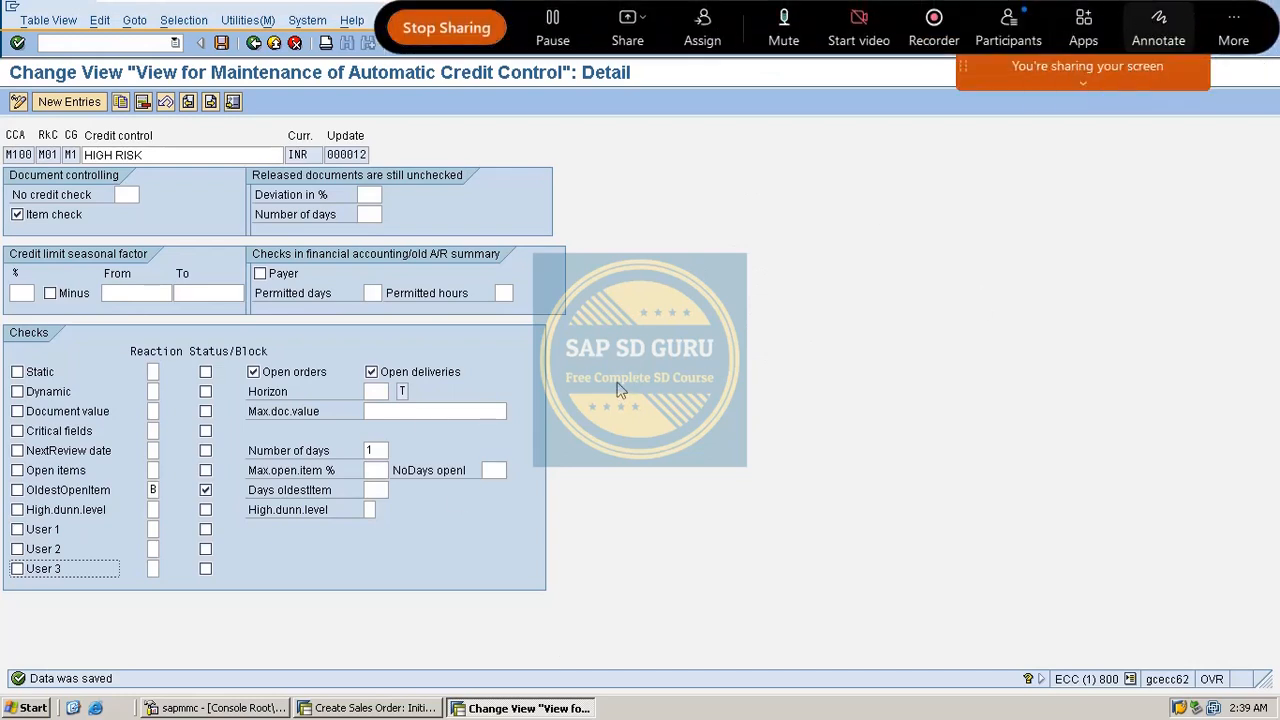
left_click_drag(637, 441, 648, 460)
mouse_move(604, 352)
left_mouse_down()
mouse_move(648, 452)
mouse_move(622, 427)
mouse_move(638, 409)
left_mouse_up()
mouse_move(686, 374)
left_mouse_down()
mouse_move(677, 406)
mouse_move(745, 407)
left_mouse_up()
mouse_move(730, 302)
left_mouse_down()
mouse_move(765, 382)
mouse_move(775, 282)
mouse_move(853, 366)
left_mouse_up()
mouse_move(670, 517)
left_mouse_down()
mouse_move(812, 396)
mouse_move(652, 563)
left_mouse_up()
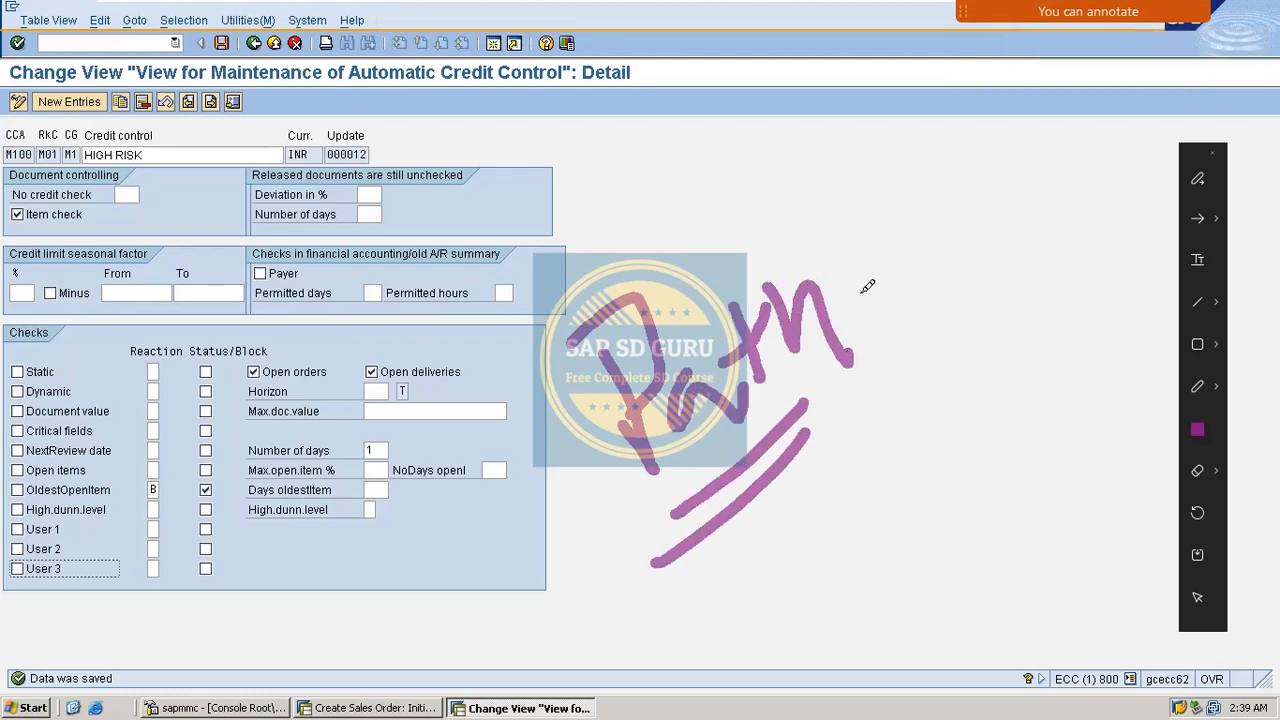
key("Escape")
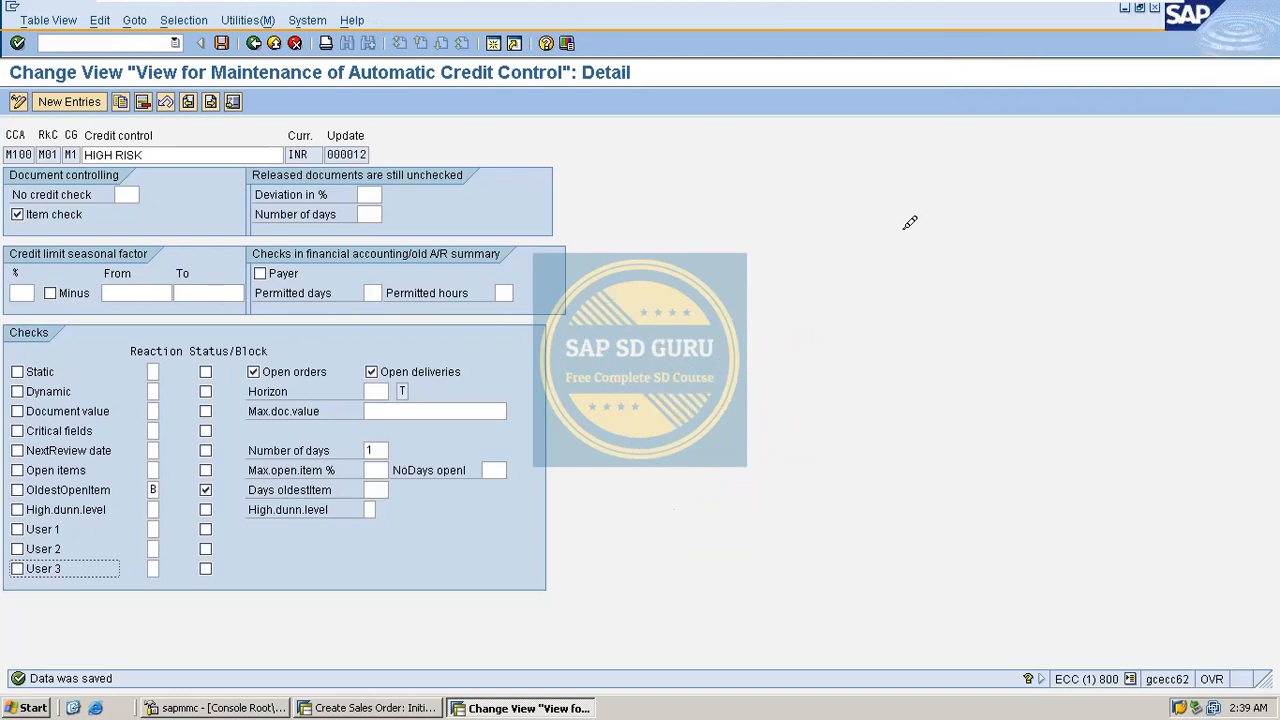
Leave the credit control view for project customizing, open the SAP Reference IMG and expand Sales and Distribution
left_click(157, 38)
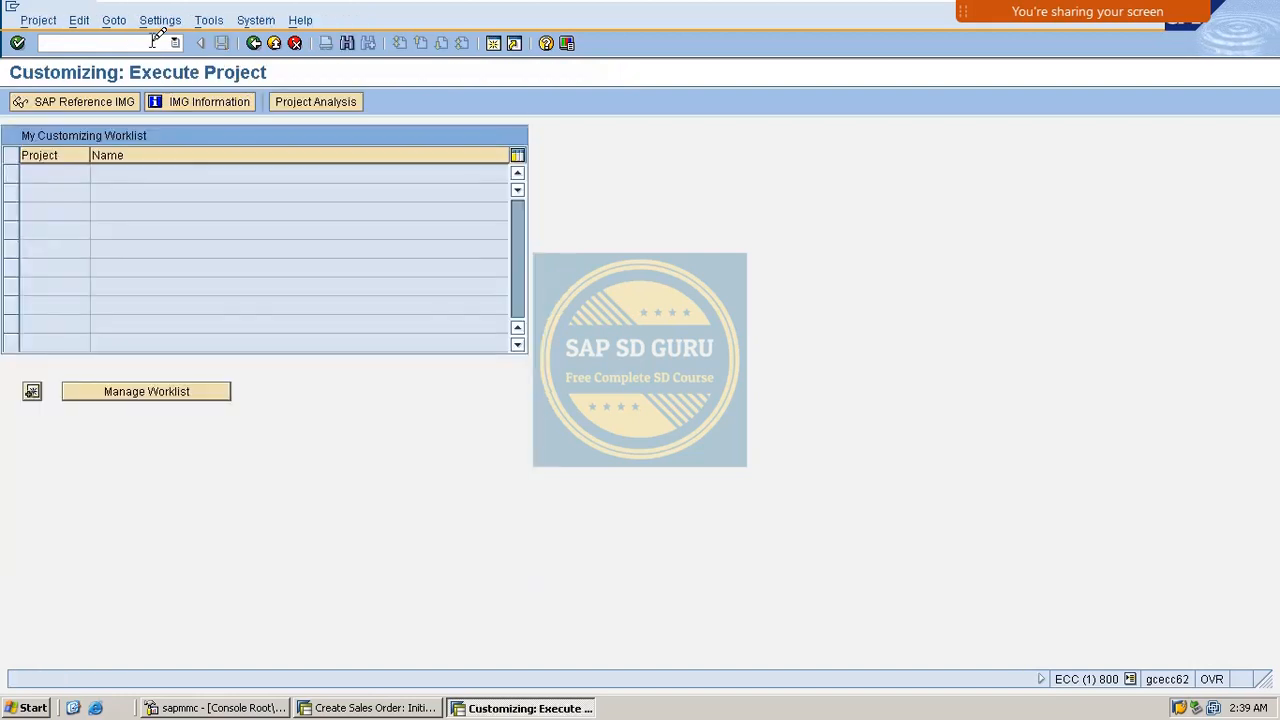
left_click(92, 104)
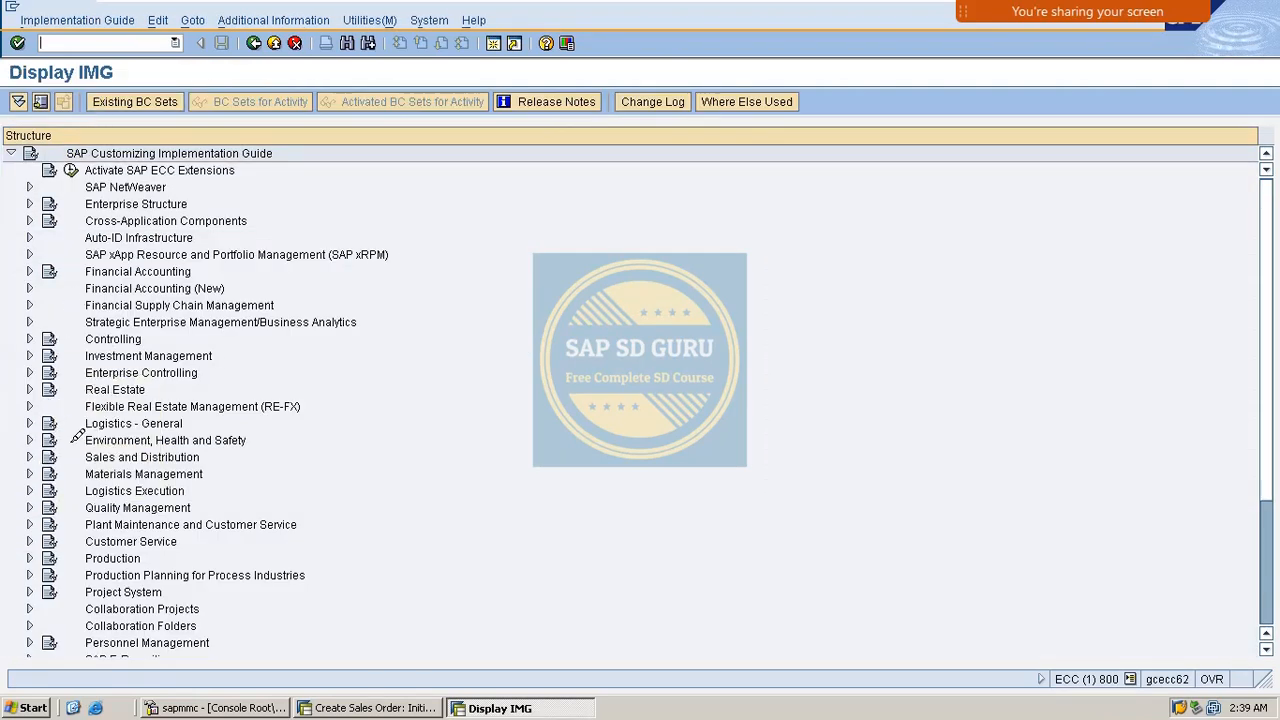
left_click(30, 455)
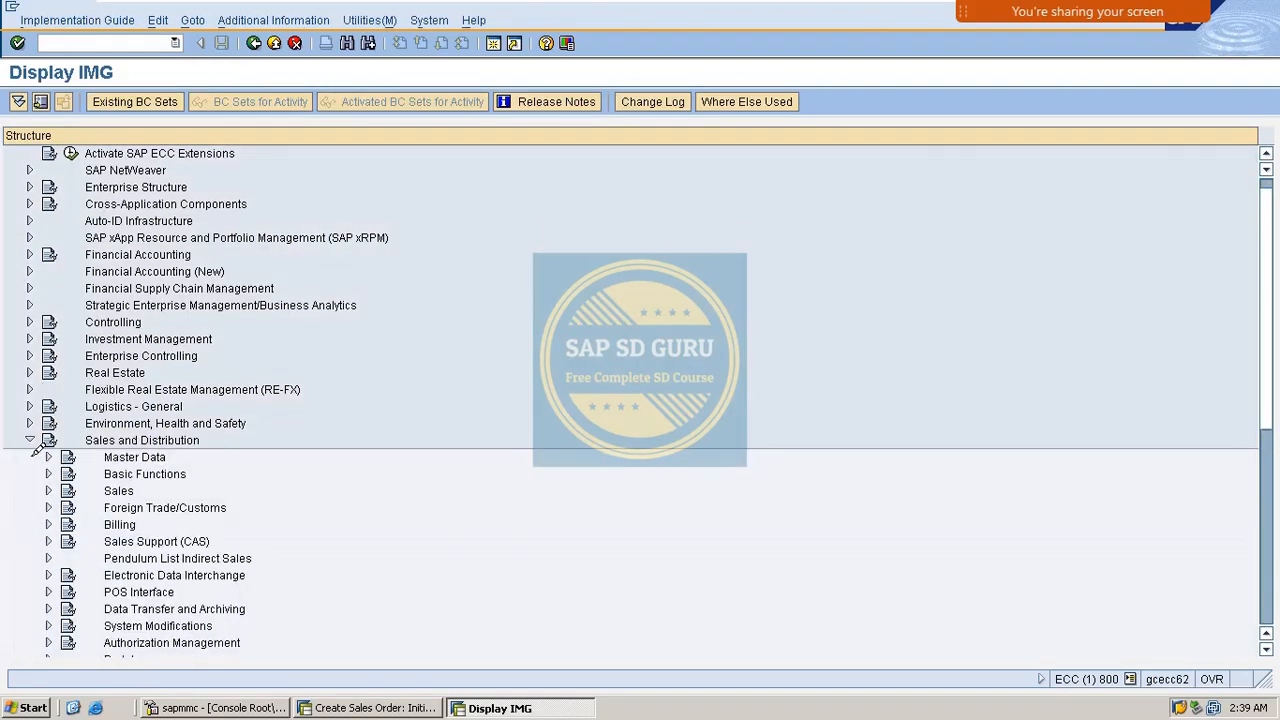
scroll(63, 489, "down", 2)
scroll(323, 552, "down", 1)
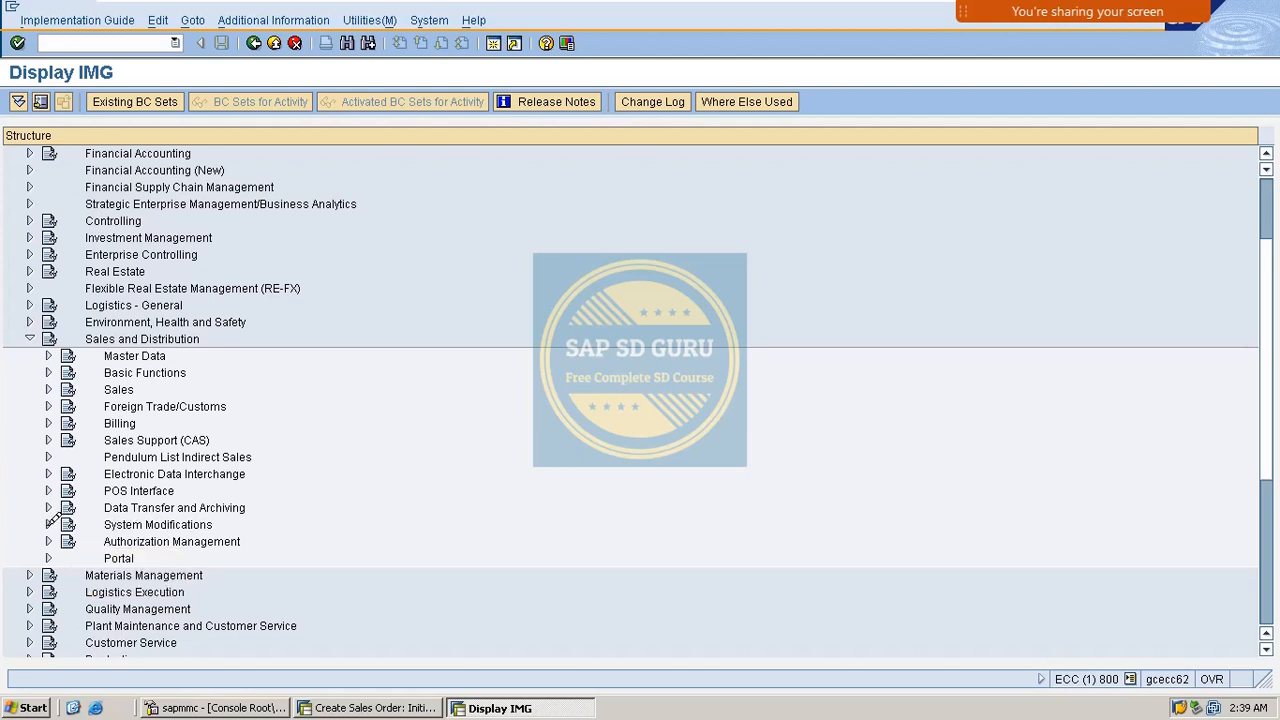
scroll(503, 511, "down", 5)
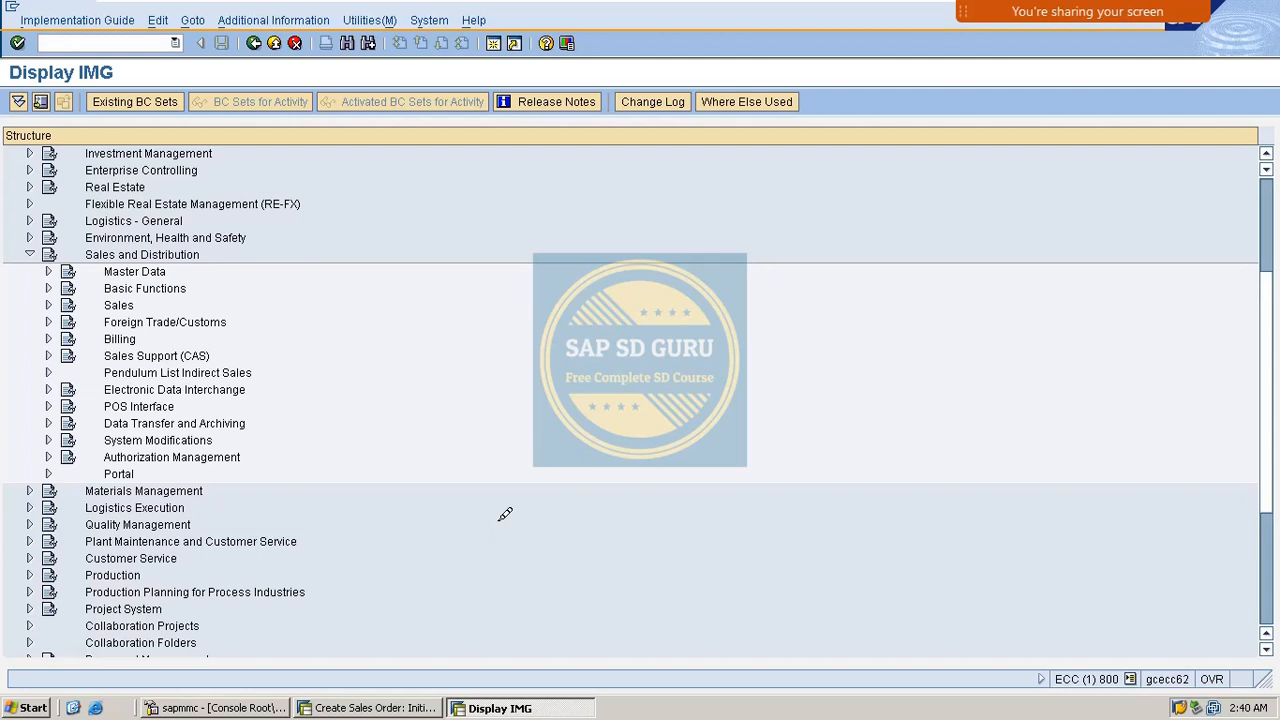
Expand System Modifications and its User Exits, and execute User Exits For Credit Checks And Risk Management
left_click(48, 440)
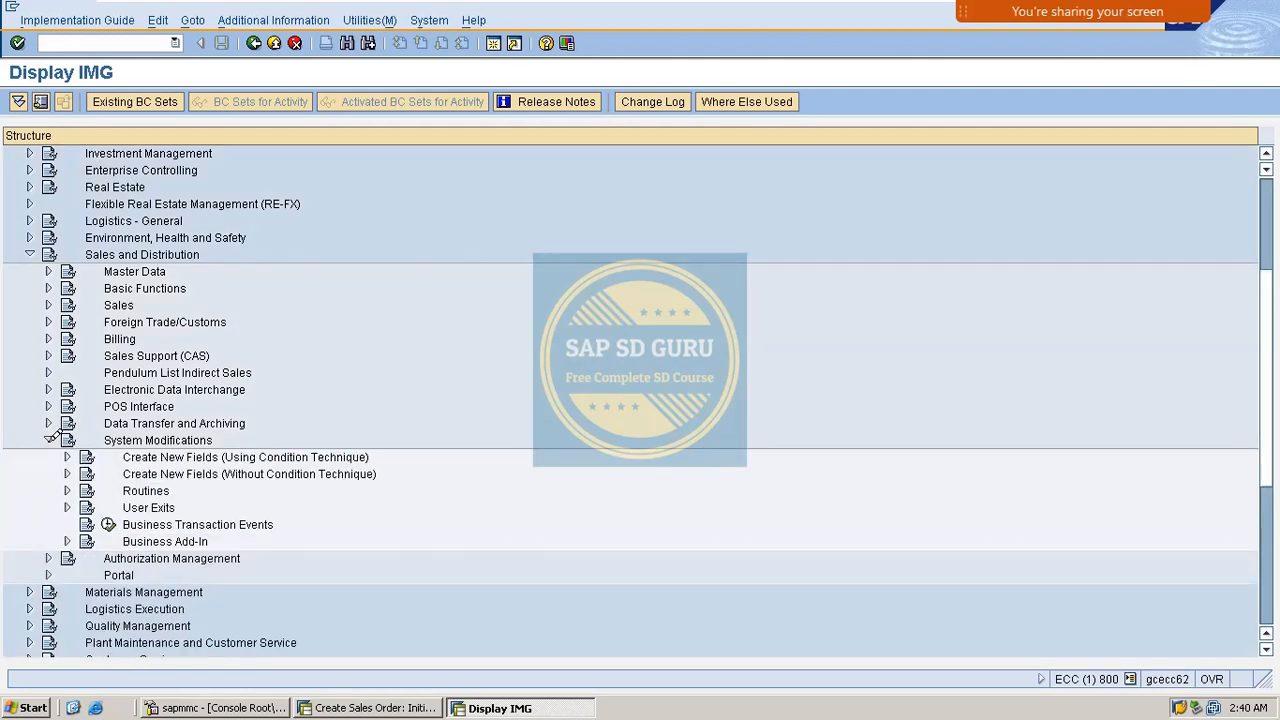
scroll(243, 506, "down", 1)
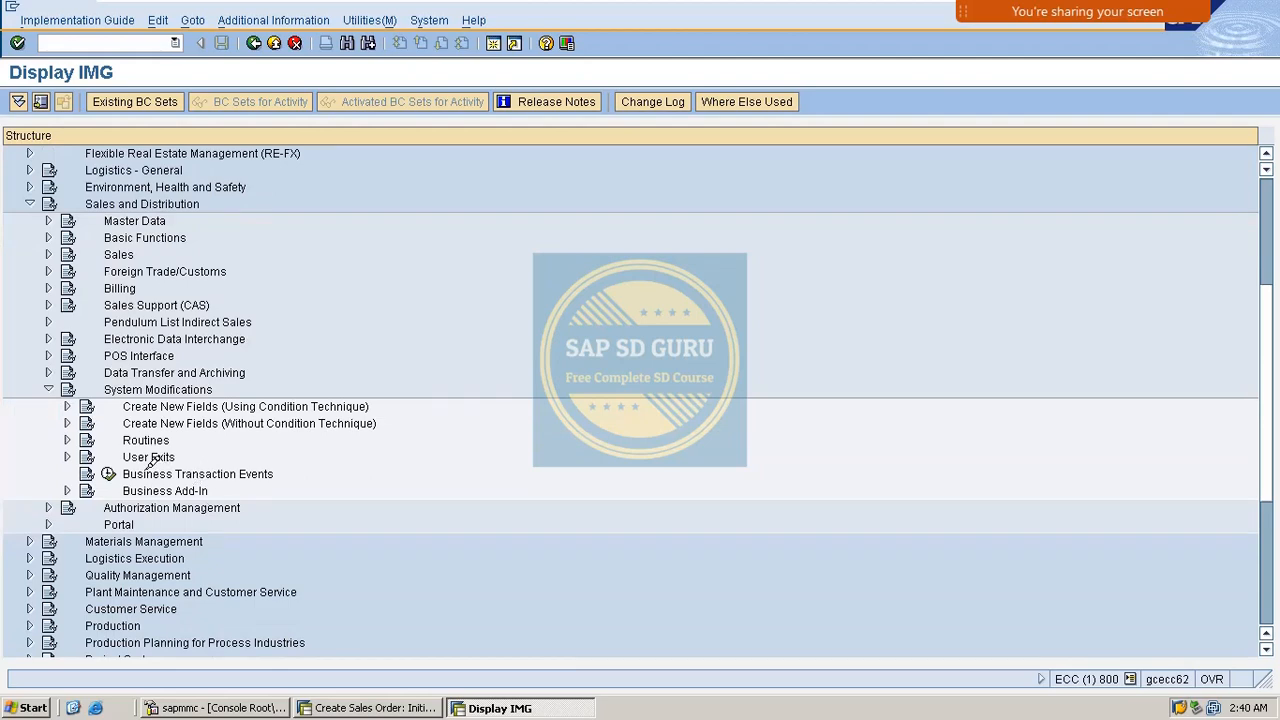
left_click(68, 456)
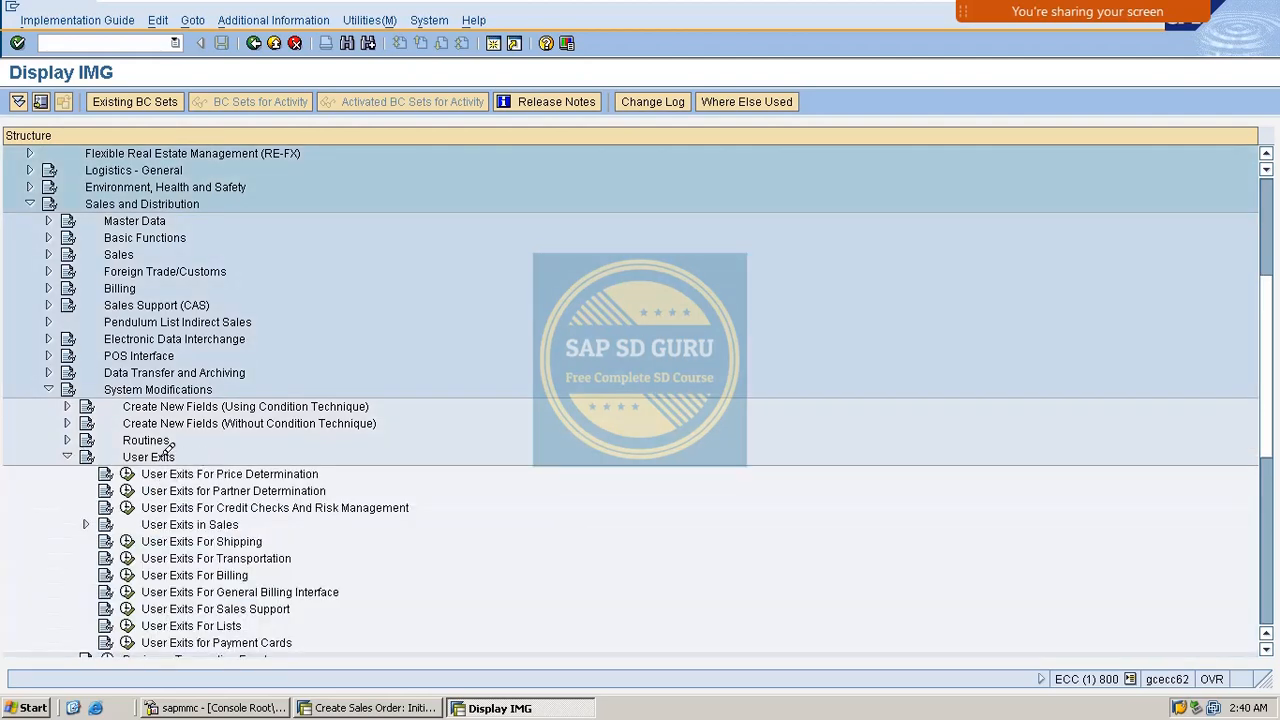
scroll(286, 480, "down", 3)
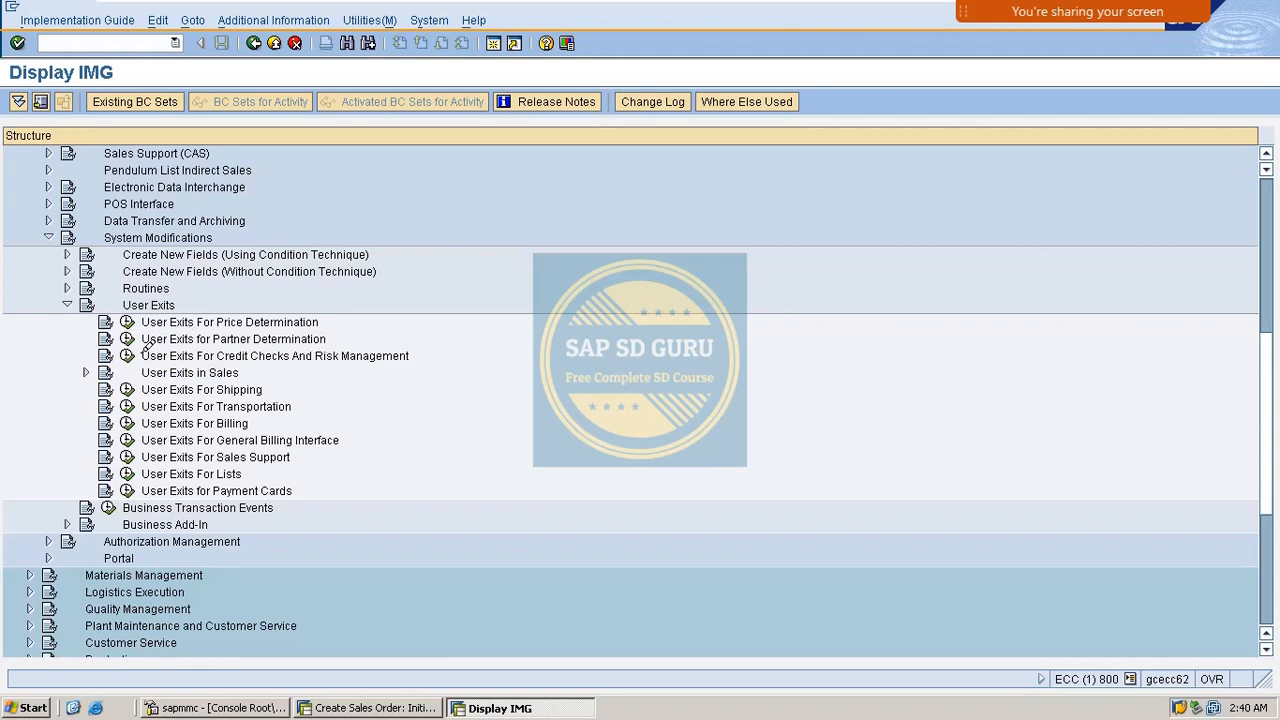
left_click(130, 353)
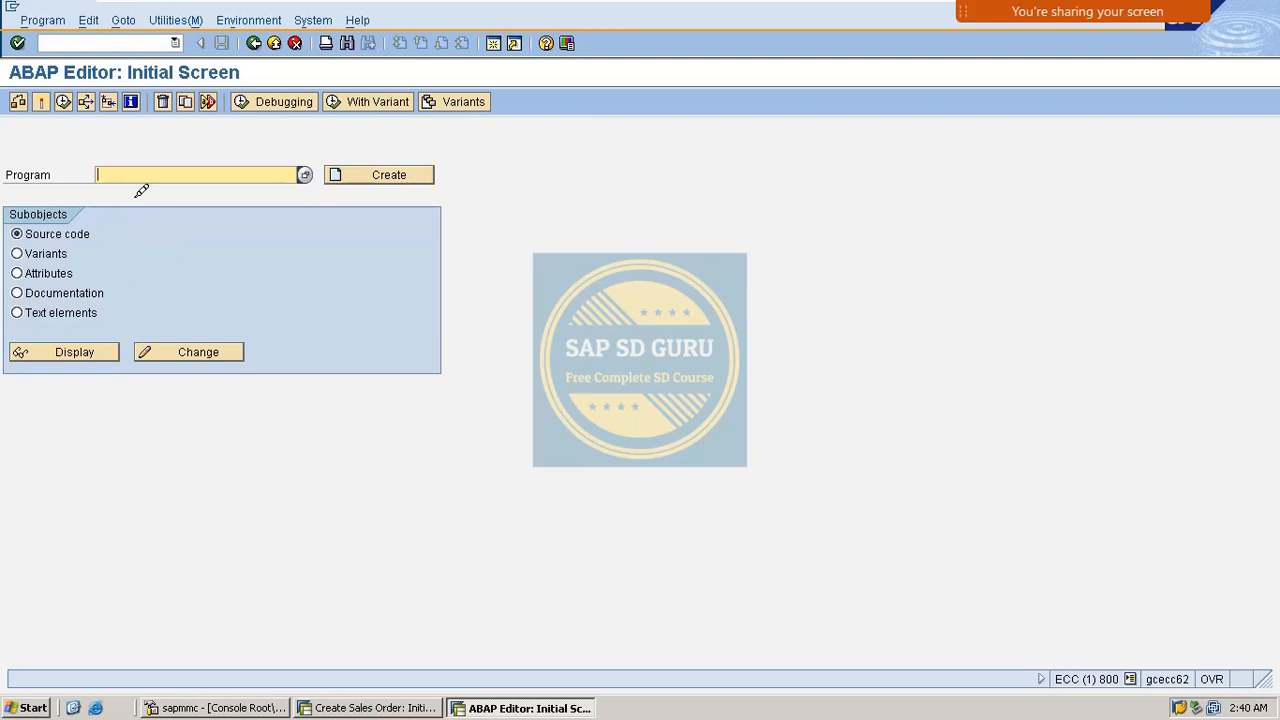
Enter the program user_credit_check1 in the ABAP Editor and try to display its source code and execute it
type("user_credit_check1")
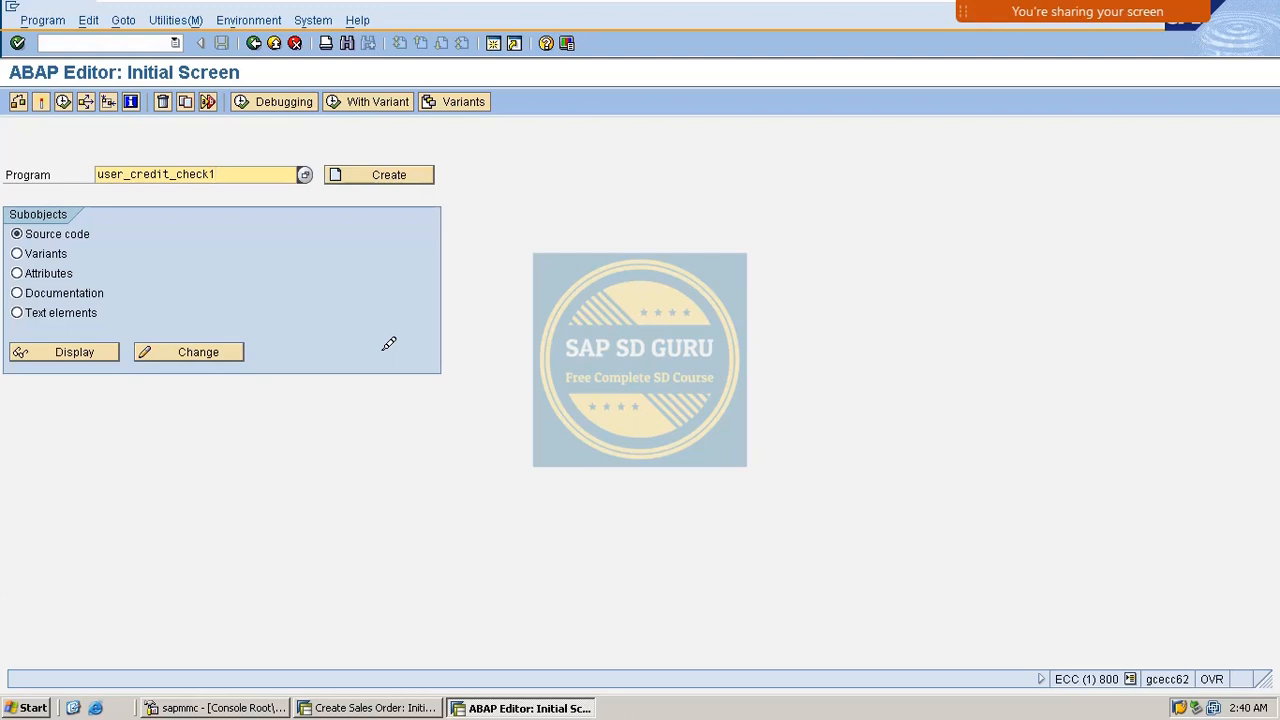
left_click(75, 354)
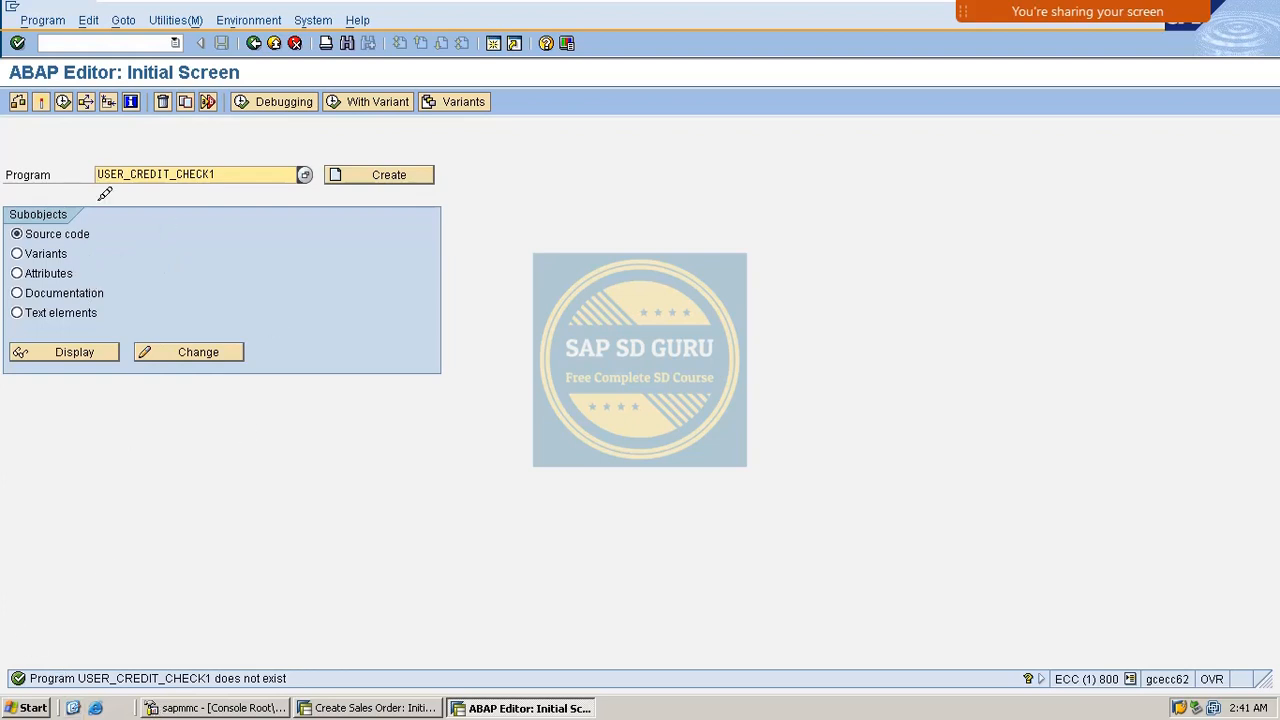
left_click(62, 101)
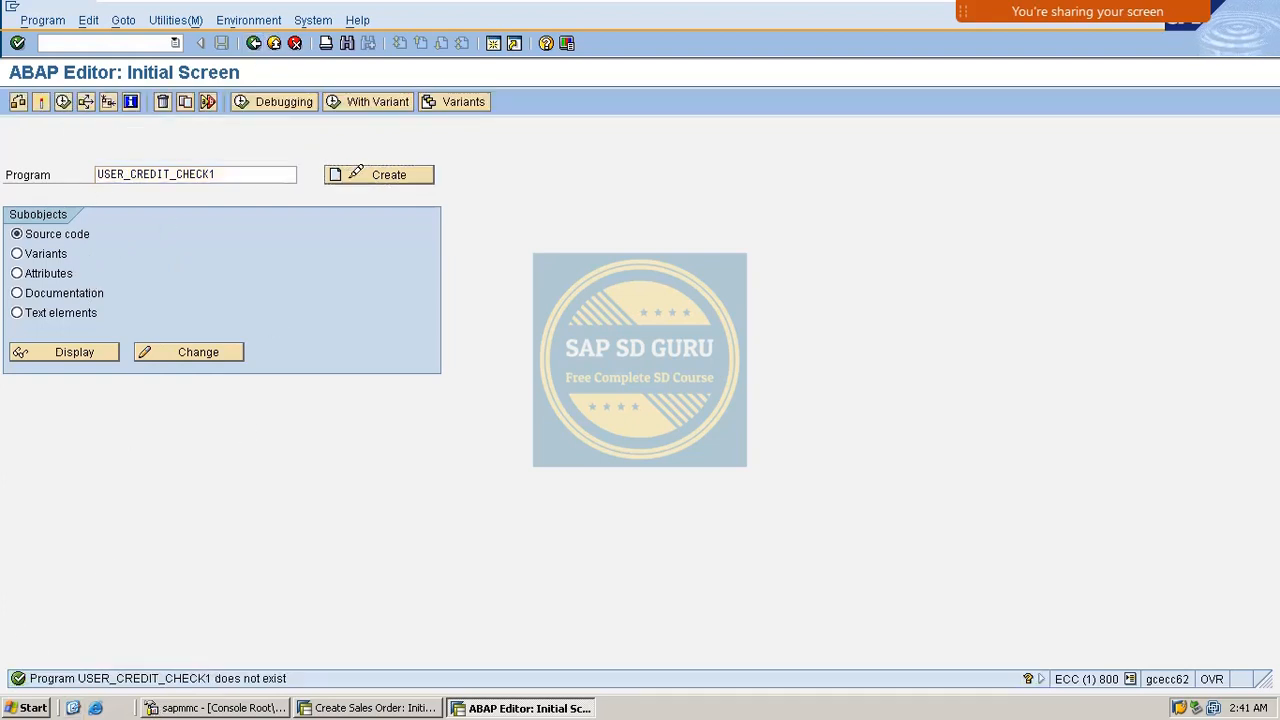
Try to create the program USER_CREDIT_CHECK1, and cancel the object registration and its follow-up messages
left_click(356, 173)
left_click_drag(310, 228, 760, 185)
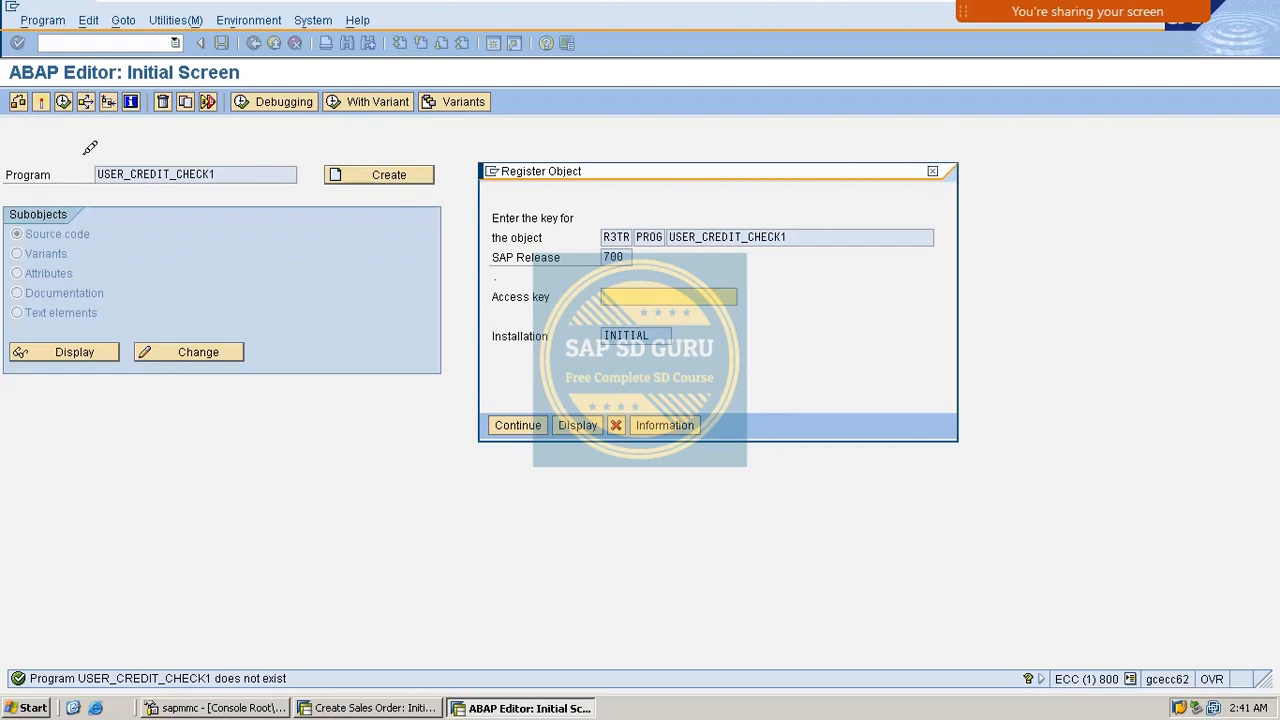
left_click(940, 168)
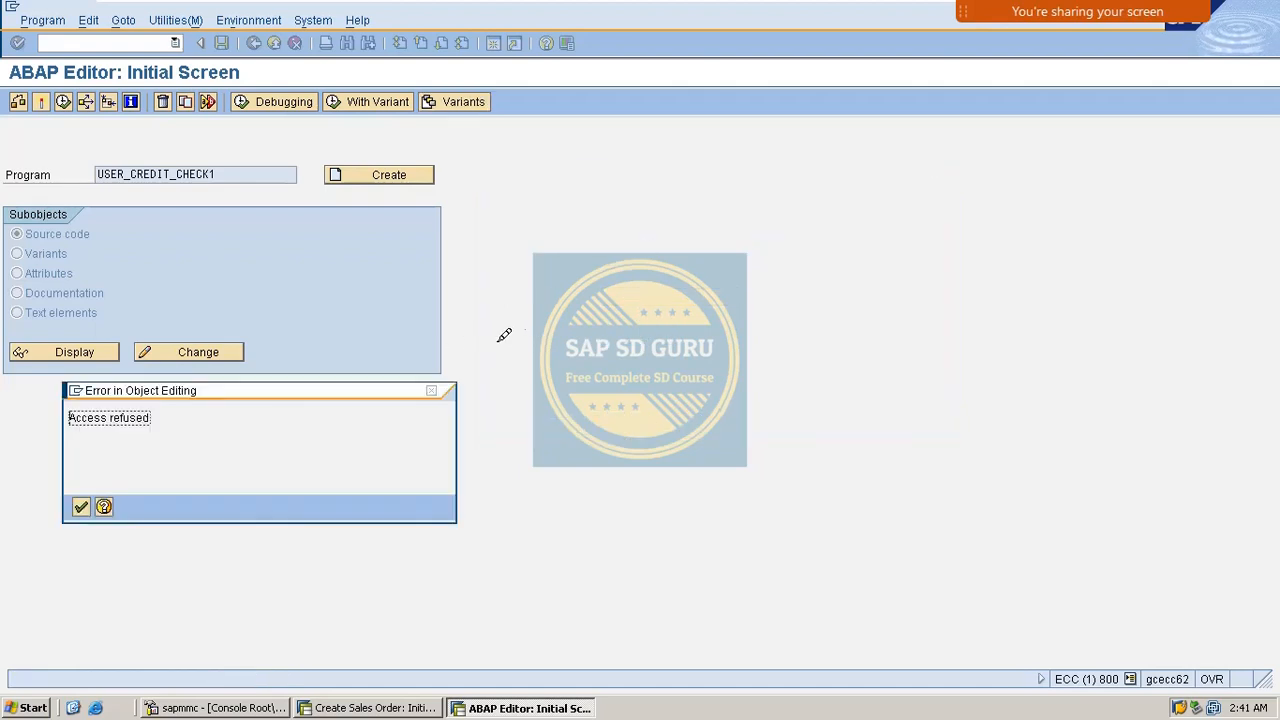
left_click(432, 391)
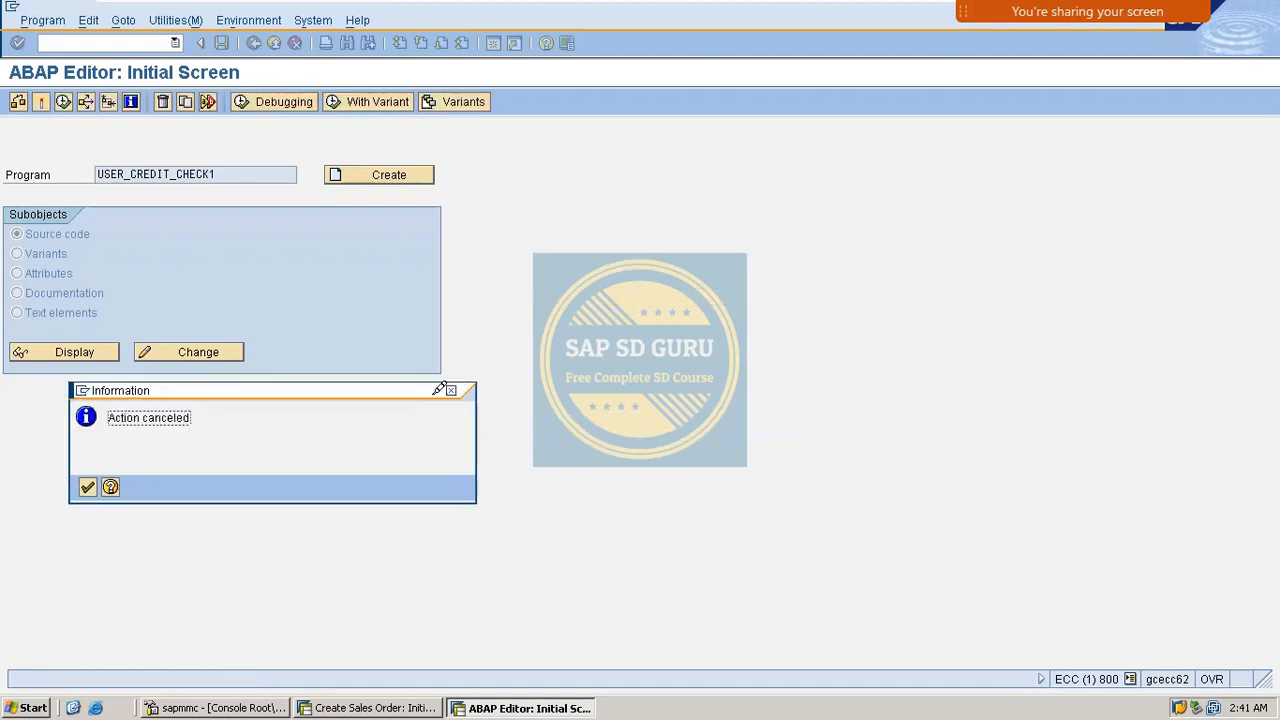
left_click(451, 390)
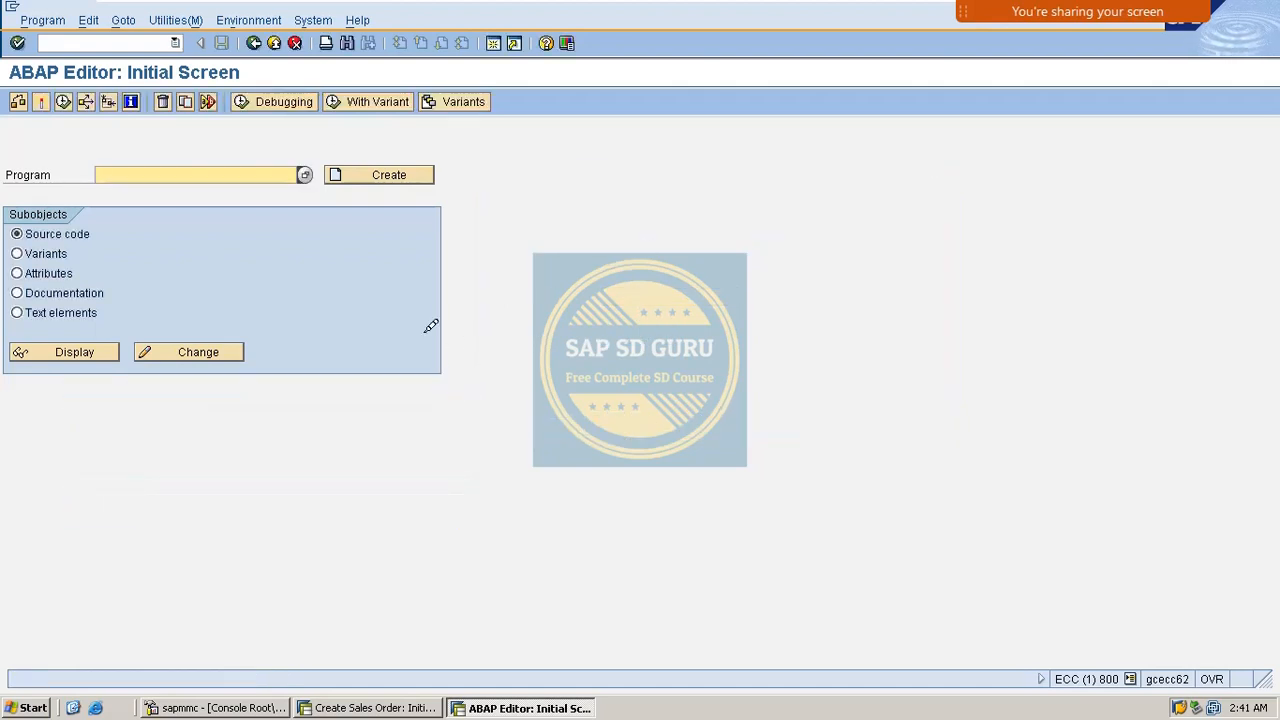
Leave the ABAP Editor and the implementation guide, and return to SAP Easy Access
left_click(295, 44)
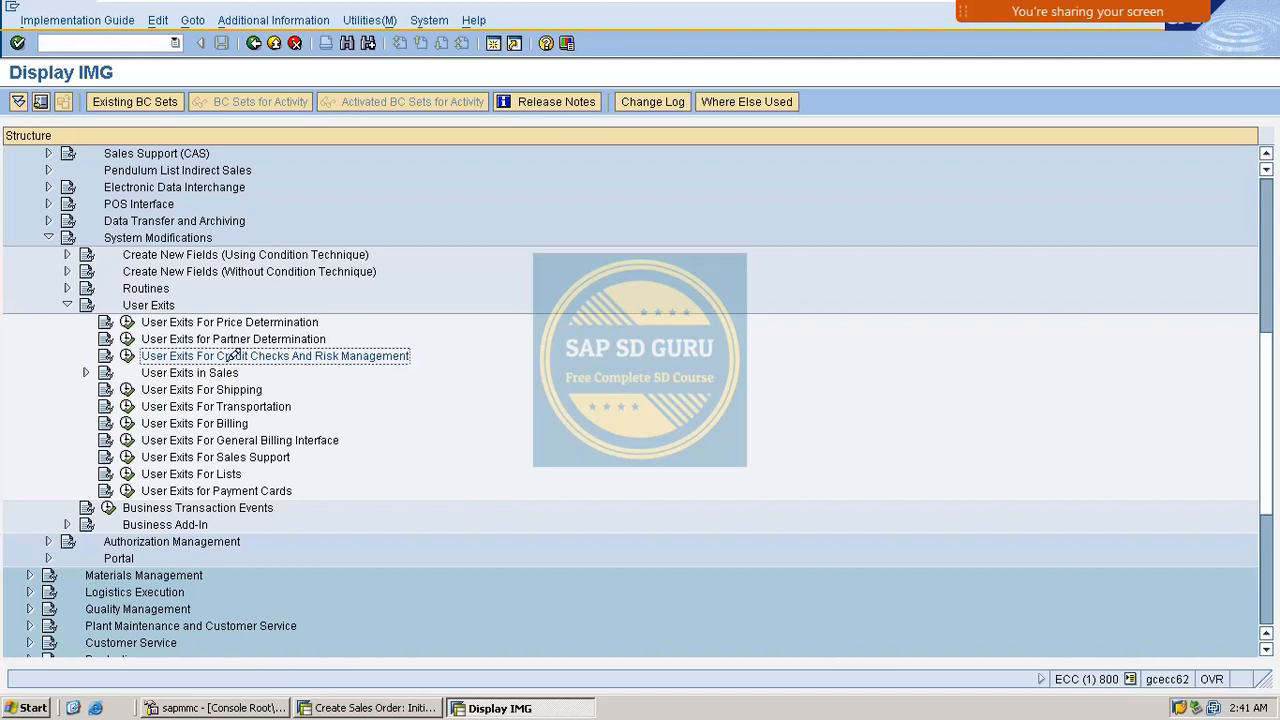
left_click(254, 43)
left_click(254, 43)
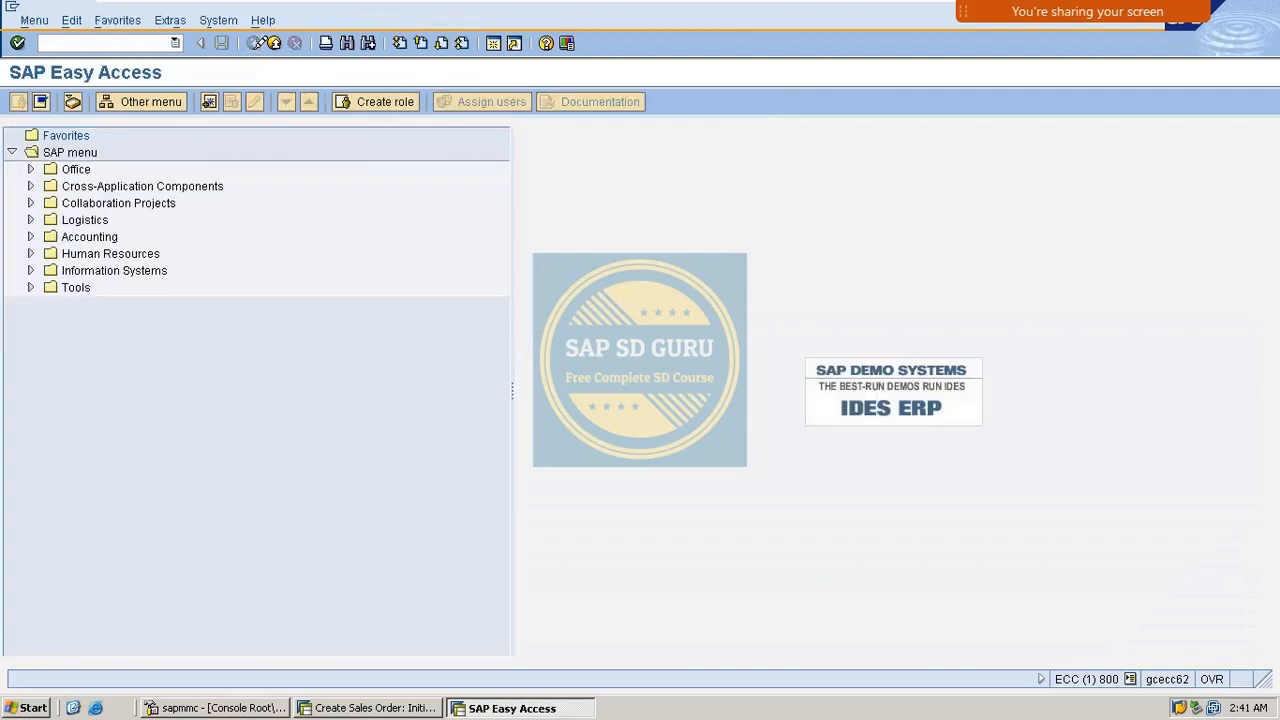